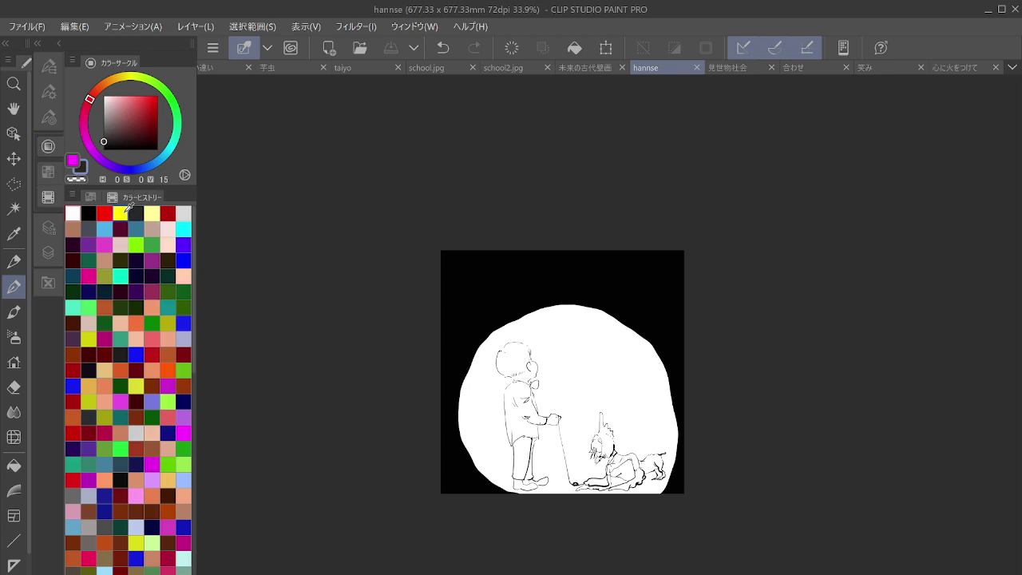
# Set the sub colour to black from the colour history
pyautogui.click(89, 229)
pyautogui.click(136, 229)
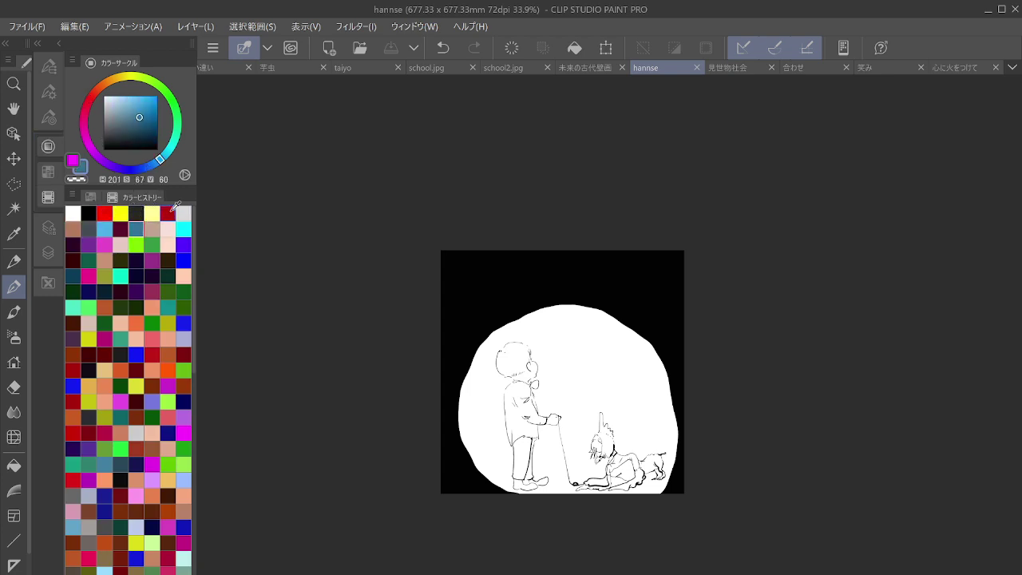
pyautogui.click(136, 213)
pyautogui.click(87, 211)
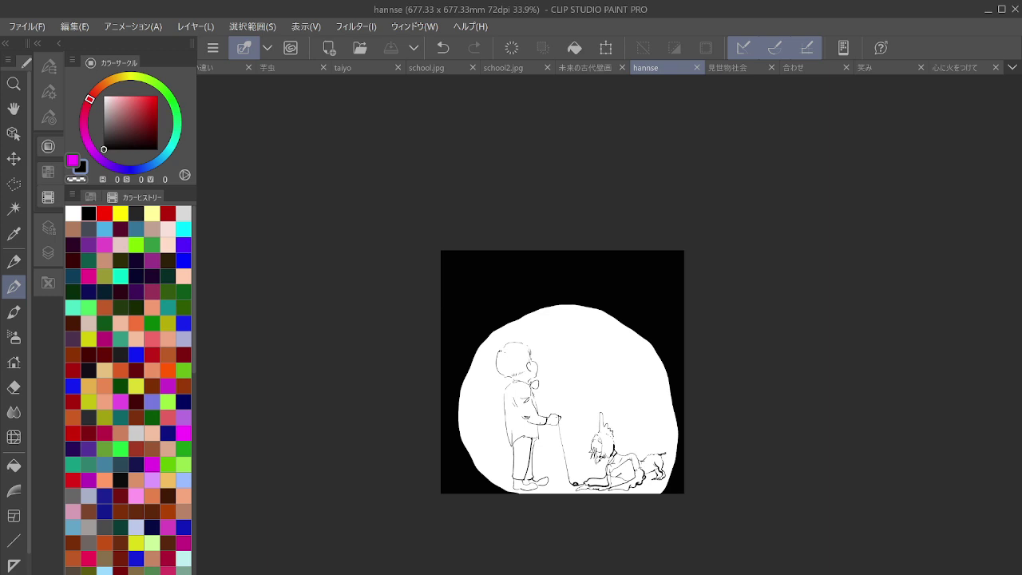
# Choose the main drawing colour from the colour history and collapse the colour palettes to make room for the creature's face
pyautogui.moveTo(622, 417); pyautogui.dragTo(663, 338)
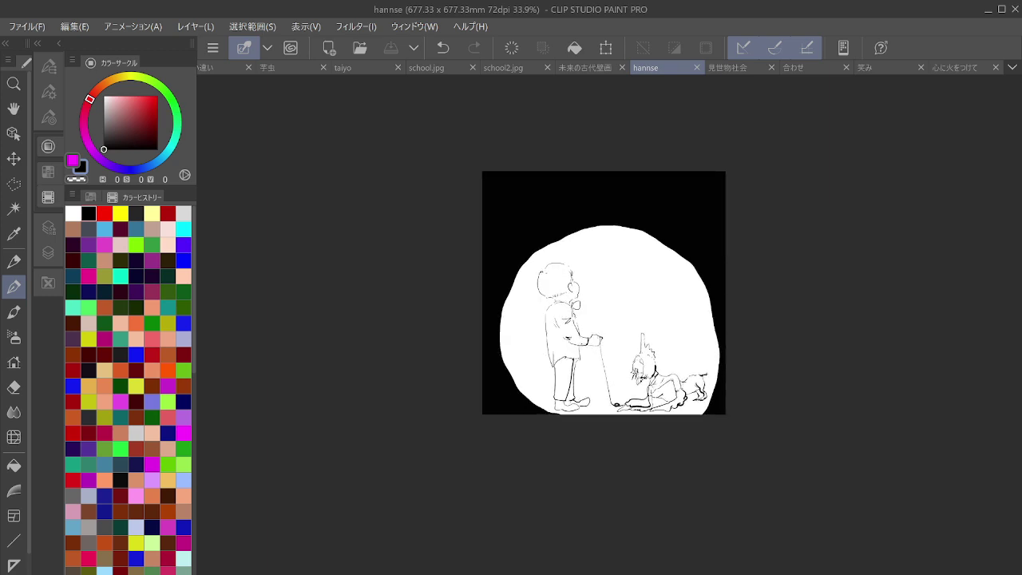
pyautogui.scroll(10, 663, 338)
pyautogui.moveTo(560, 438); pyautogui.dragTo(749, 364)
pyautogui.scroll(8, 657, 324)
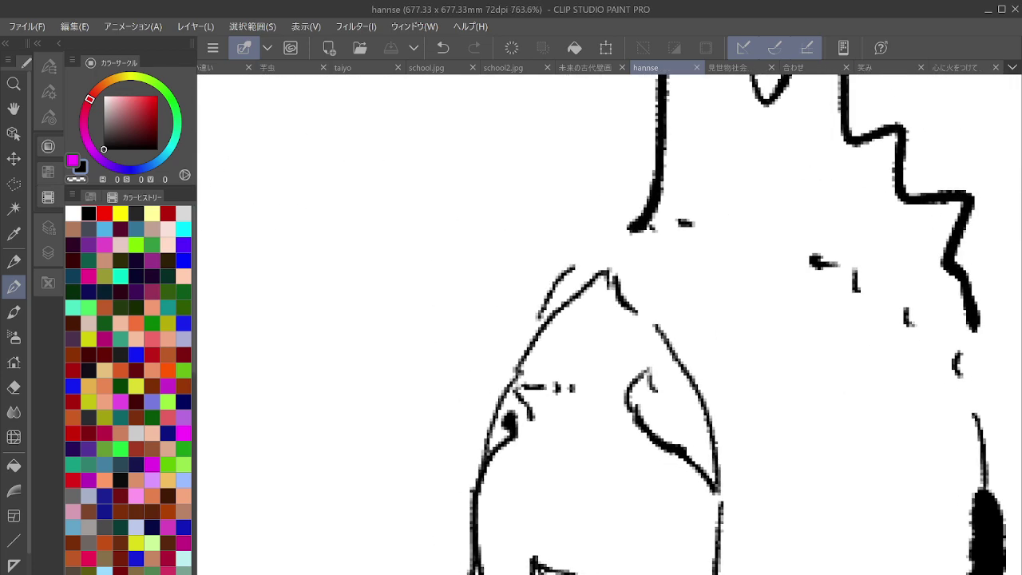
pyautogui.press('x')
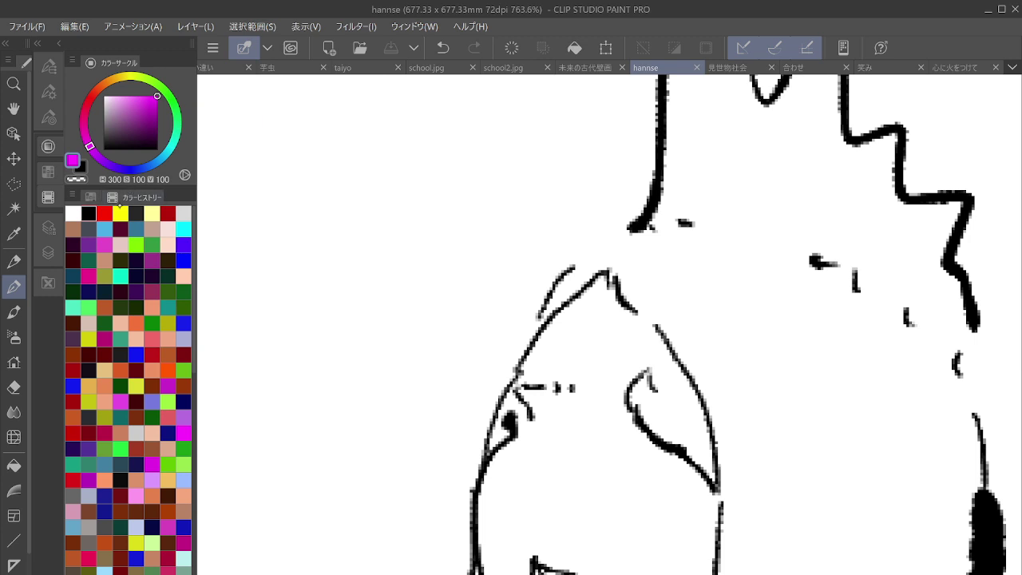
pyautogui.click(104, 213)
pyautogui.click(40, 42)
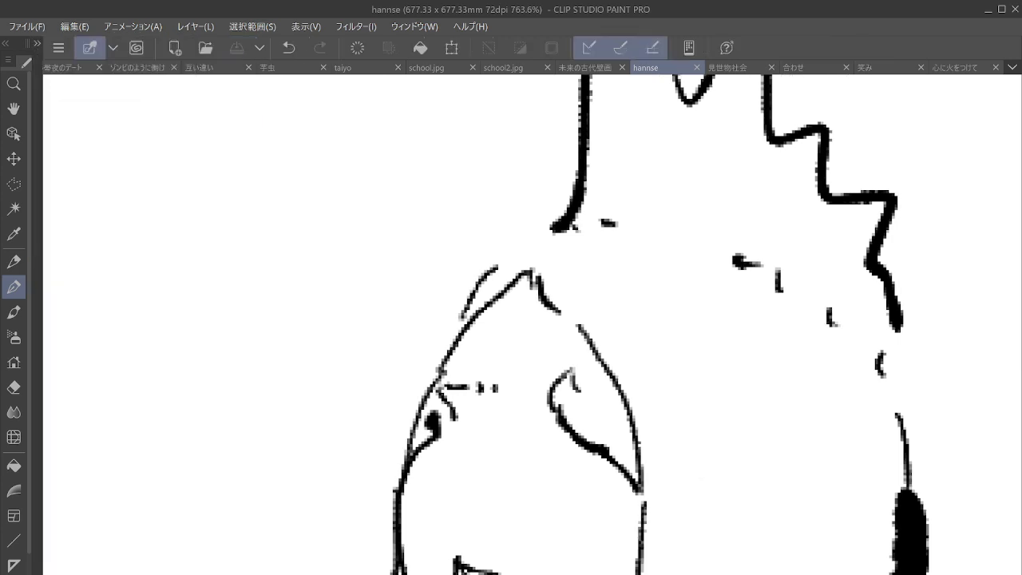
# Extend the brow and eyelid lines of the creature's left-hand eye and add a short curved line beside the other brow
pyautogui.scroll(5, 545, 419)
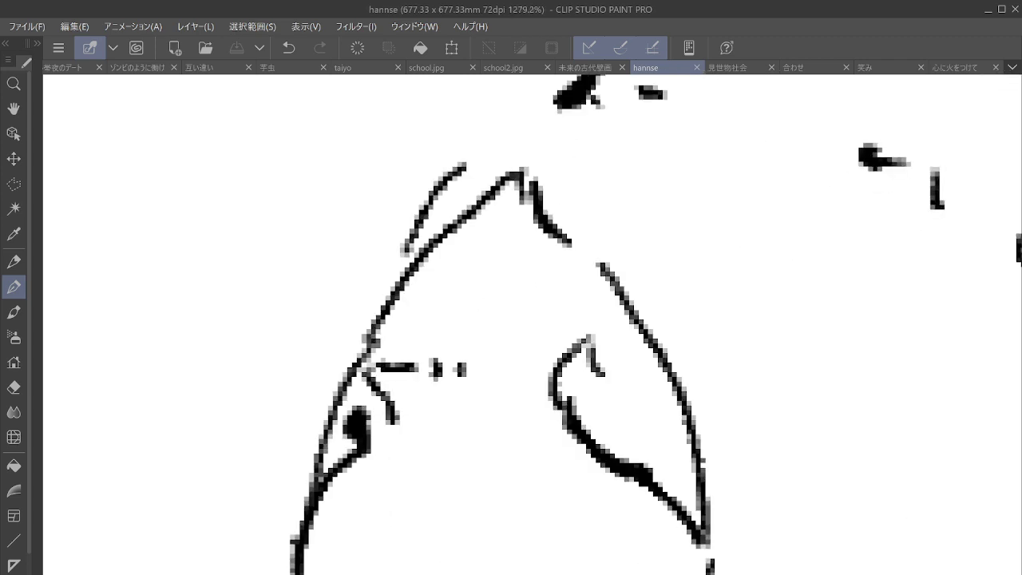
pyautogui.moveTo(343, 435); pyautogui.dragTo(371, 408)
pyautogui.moveTo(391, 361)
pyautogui.mouseDown()
pyautogui.moveTo(451, 361)
pyautogui.moveTo(476, 339)
pyautogui.mouseUp()
pyautogui.moveTo(550, 312)
pyautogui.mouseDown()
pyautogui.moveTo(539, 328)
pyautogui.moveTo(557, 398)
pyautogui.mouseUp()
pyautogui.moveTo(459, 369); pyautogui.dragTo(431, 364)
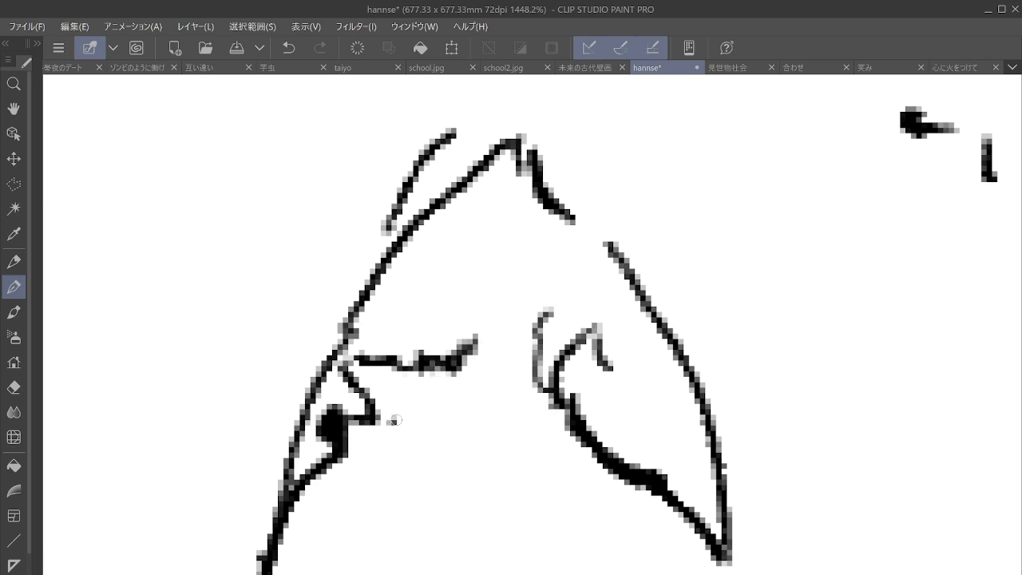
pyautogui.moveTo(392, 421)
pyautogui.mouseDown()
pyautogui.moveTo(441, 396)
pyautogui.moveTo(395, 432)
pyautogui.mouseUp()
pyautogui.moveTo(460, 369); pyautogui.dragTo(465, 383)
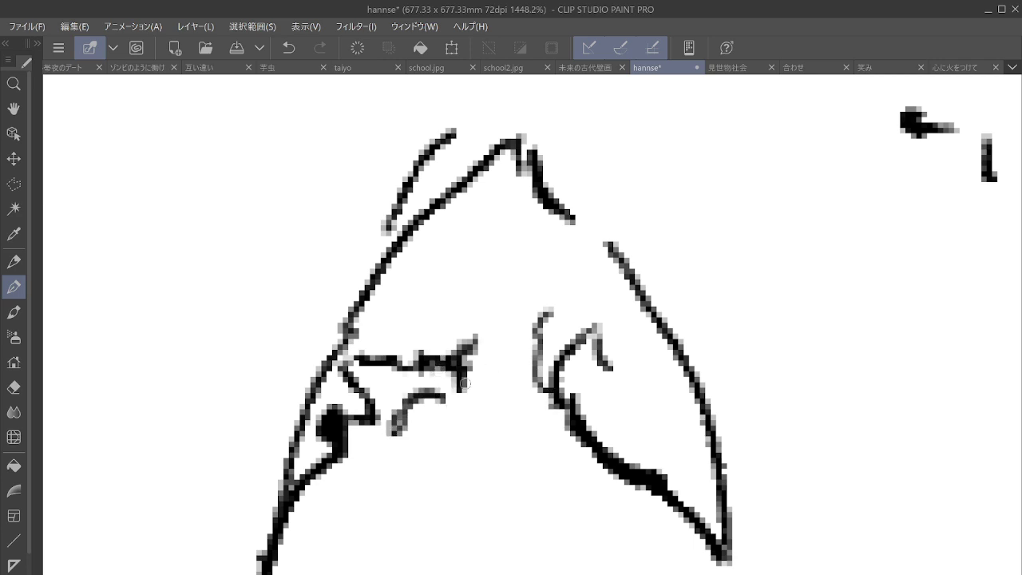
# Draw the creature's nose as a long line from the inner brow down to the tusks, with a small curled nostril
pyautogui.scroll(-5, 533, 324)
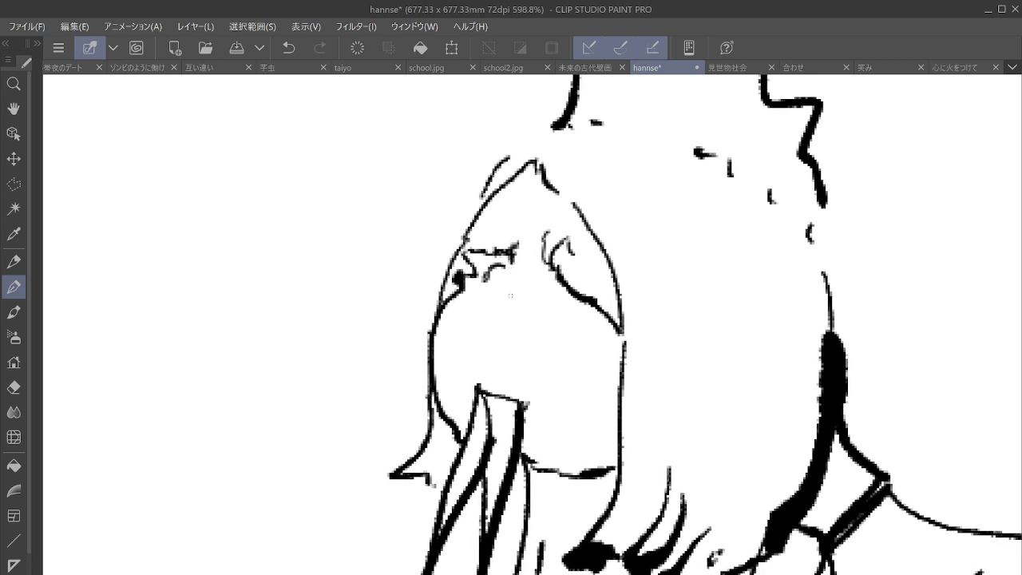
pyautogui.moveTo(511, 263); pyautogui.dragTo(481, 389)
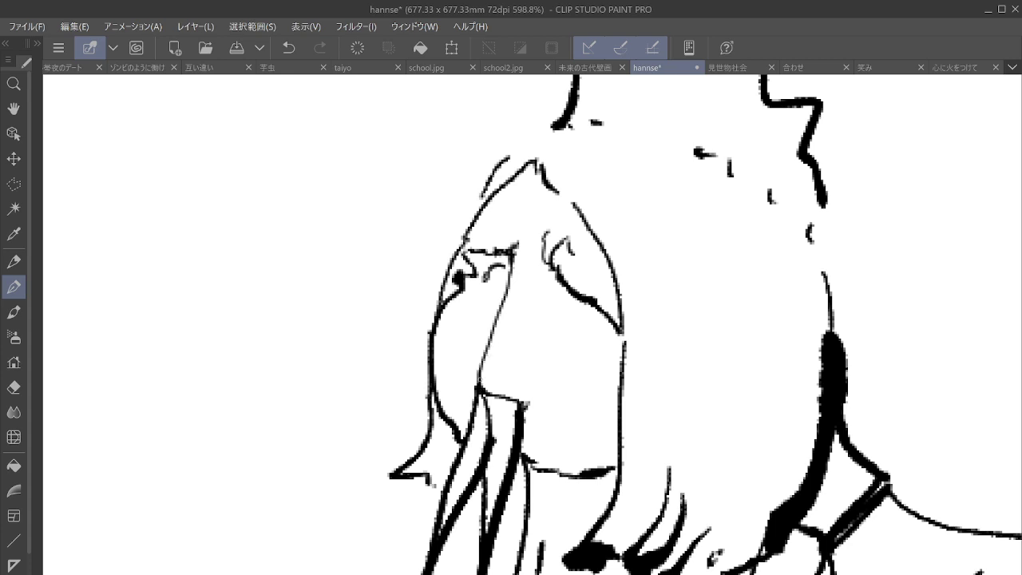
pyautogui.moveTo(511, 263)
pyautogui.mouseDown()
pyautogui.moveTo(479, 390)
pyautogui.moveTo(525, 384)
pyautogui.moveTo(538, 397)
pyautogui.moveTo(511, 400)
pyautogui.moveTo(493, 450)
pyautogui.mouseUp()
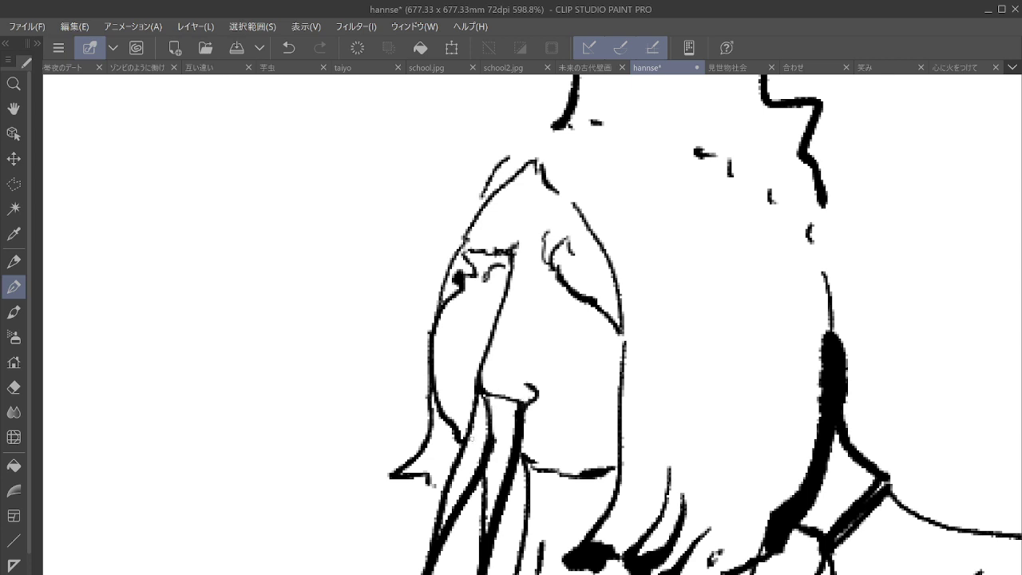
# Close the tip of the hair lock beside the cheek and draw dark pupils in both of the creature's eyes
pyautogui.moveTo(431, 482); pyautogui.dragTo(444, 490)
pyautogui.moveTo(492, 274)
pyautogui.mouseDown()
pyautogui.moveTo(479, 285)
pyautogui.moveTo(508, 246)
pyautogui.moveTo(498, 257)
pyautogui.mouseUp()
pyautogui.moveTo(491, 273)
pyautogui.mouseDown()
pyautogui.moveTo(480, 285)
pyautogui.moveTo(490, 281)
pyautogui.mouseUp()
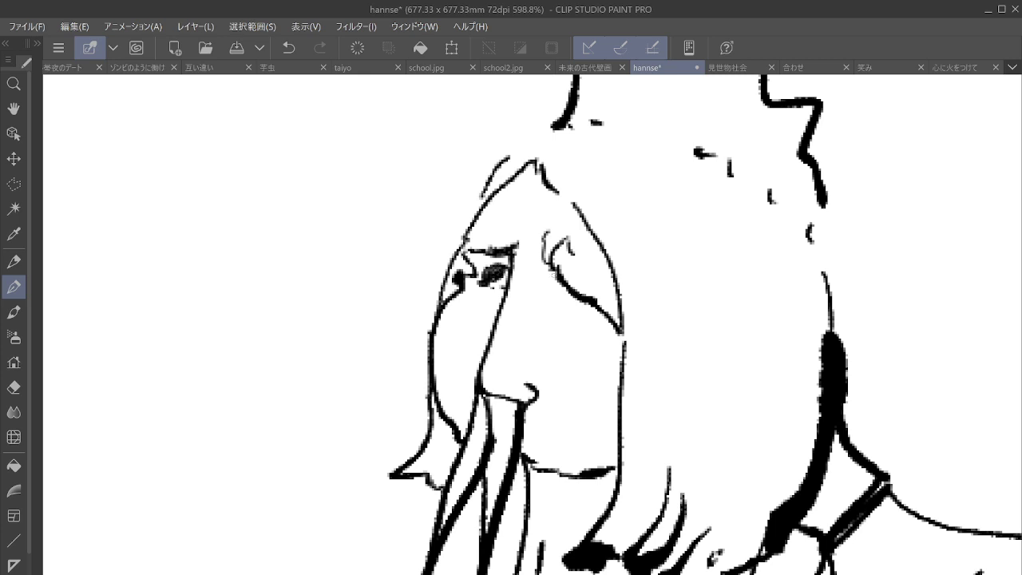
pyautogui.moveTo(562, 293)
pyautogui.mouseDown()
pyautogui.moveTo(583, 305)
pyautogui.moveTo(558, 302)
pyautogui.moveTo(589, 322)
pyautogui.moveTo(562, 301)
pyautogui.mouseUp()
pyautogui.moveTo(567, 302)
pyautogui.mouseDown()
pyautogui.moveTo(552, 315)
pyautogui.moveTo(591, 325)
pyautogui.moveTo(557, 318)
pyautogui.moveTo(575, 318)
pyautogui.mouseUp()
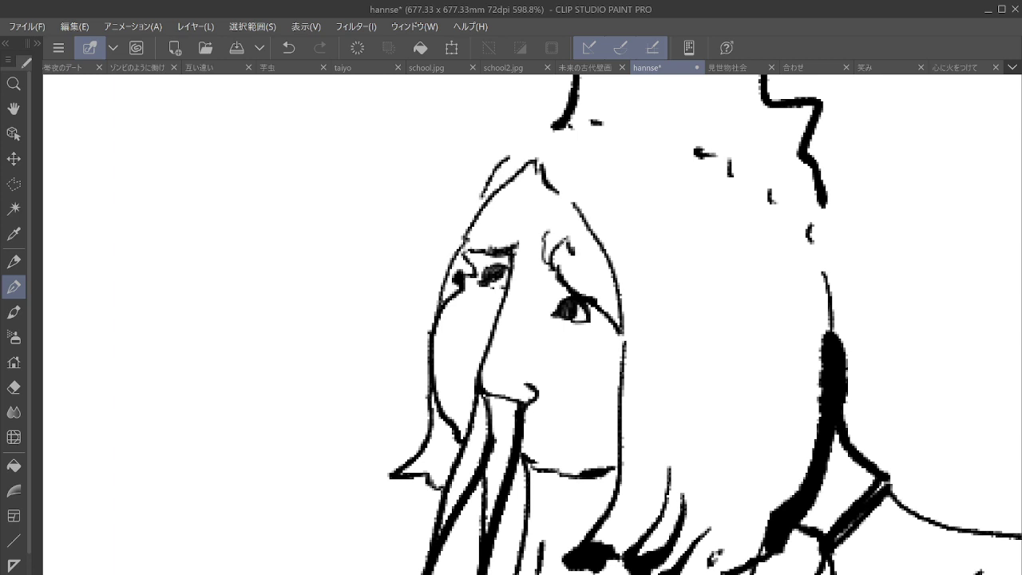
# Thicken the creature's right-hand eyebrow and add small stubble marks along the mouth line
pyautogui.moveTo(564, 241); pyautogui.dragTo(554, 259)
pyautogui.moveTo(551, 234)
pyautogui.mouseDown()
pyautogui.moveTo(560, 277)
pyautogui.moveTo(587, 302)
pyautogui.mouseUp()
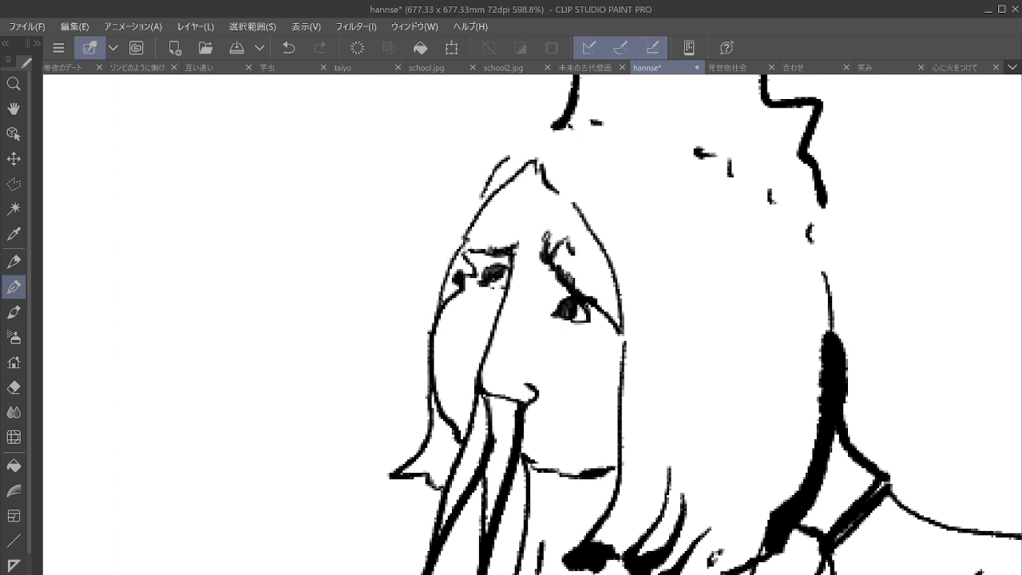
pyautogui.moveTo(576, 474)
pyautogui.mouseDown()
pyautogui.moveTo(581, 463)
pyautogui.moveTo(543, 468)
pyautogui.moveTo(543, 458)
pyautogui.moveTo(557, 451)
pyautogui.moveTo(548, 456)
pyautogui.moveTo(568, 471)
pyautogui.mouseUp()
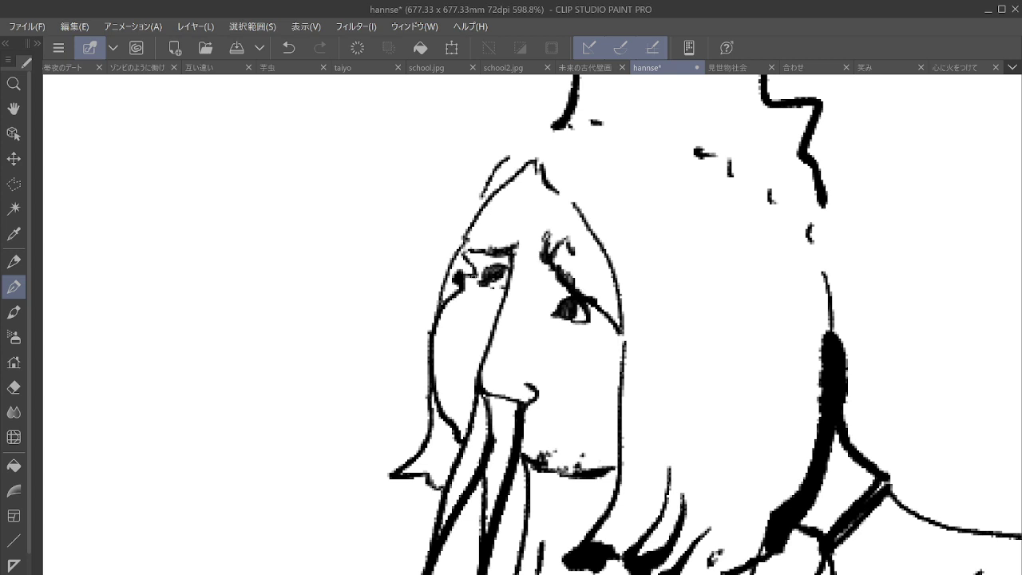
# Draw the head outline from the forehead up to the tall spike's base and crosshatch the hair lock beside the left cheek
pyautogui.moveTo(489, 190); pyautogui.dragTo(472, 226)
pyautogui.moveTo(482, 198)
pyautogui.mouseDown()
pyautogui.moveTo(477, 206)
pyautogui.moveTo(554, 128)
pyautogui.mouseUp()
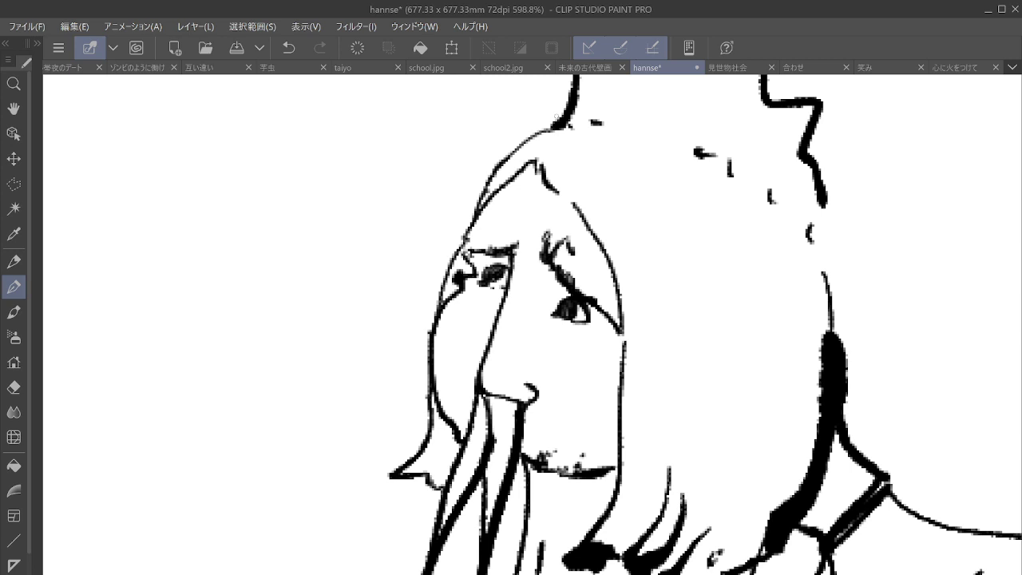
pyautogui.moveTo(431, 399)
pyautogui.mouseDown()
pyautogui.moveTo(438, 440)
pyautogui.moveTo(460, 464)
pyautogui.mouseUp()
pyautogui.moveTo(434, 432)
pyautogui.mouseDown()
pyautogui.moveTo(413, 467)
pyautogui.moveTo(437, 471)
pyautogui.moveTo(405, 475)
pyautogui.moveTo(436, 486)
pyautogui.mouseUp()
pyautogui.moveTo(454, 471); pyautogui.dragTo(444, 490)
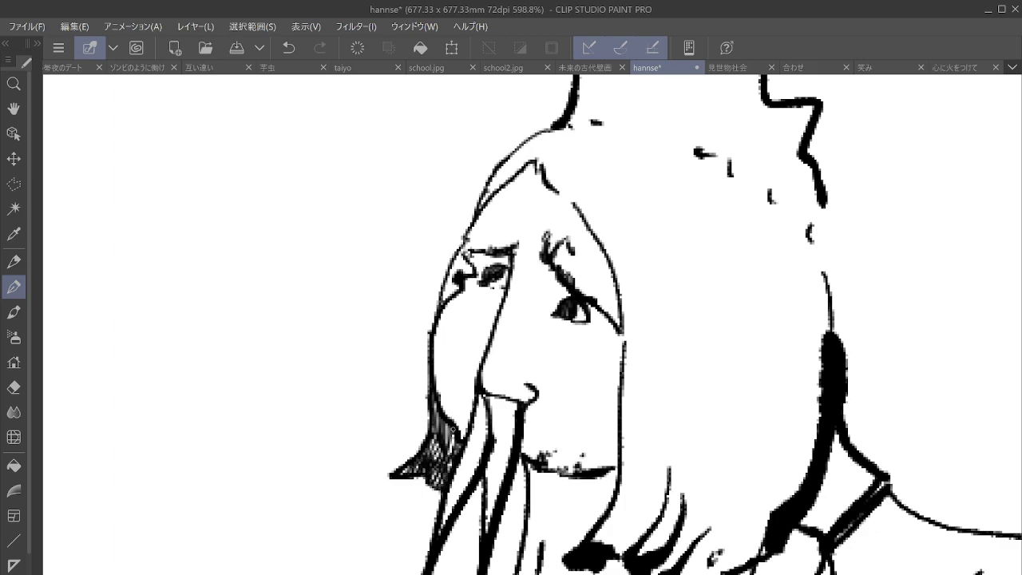
# Hatch the lower tips of the creature's beard and add short marks above the mouth for the upper lip
pyautogui.moveTo(452, 430); pyautogui.dragTo(372, 305)
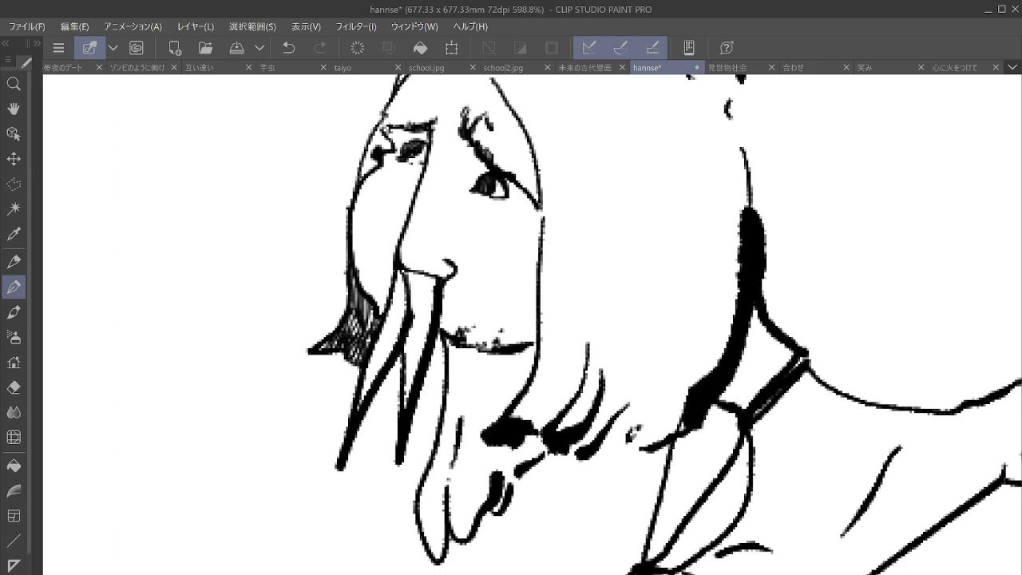
pyautogui.moveTo(438, 527)
pyautogui.mouseDown()
pyautogui.moveTo(423, 551)
pyautogui.moveTo(436, 553)
pyautogui.mouseUp()
pyautogui.moveTo(456, 515)
pyautogui.mouseDown()
pyautogui.moveTo(450, 535)
pyautogui.moveTo(460, 535)
pyautogui.mouseUp()
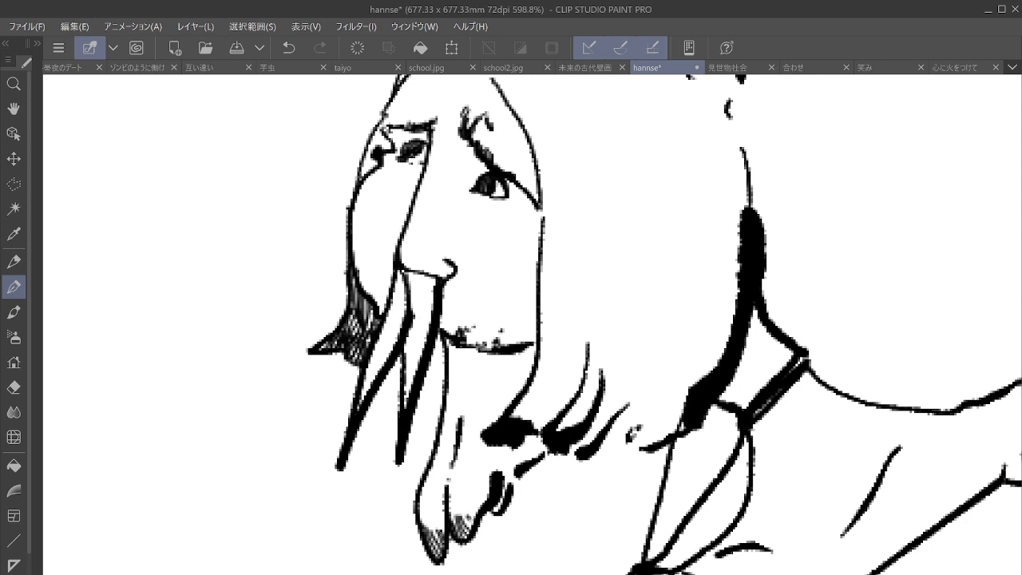
pyautogui.moveTo(514, 476)
pyautogui.mouseDown()
pyautogui.moveTo(498, 488)
pyautogui.moveTo(513, 471)
pyautogui.mouseUp()
pyautogui.click(493, 351)
pyautogui.moveTo(462, 327); pyautogui.dragTo(510, 334)
pyautogui.moveTo(511, 327); pyautogui.dragTo(522, 331)
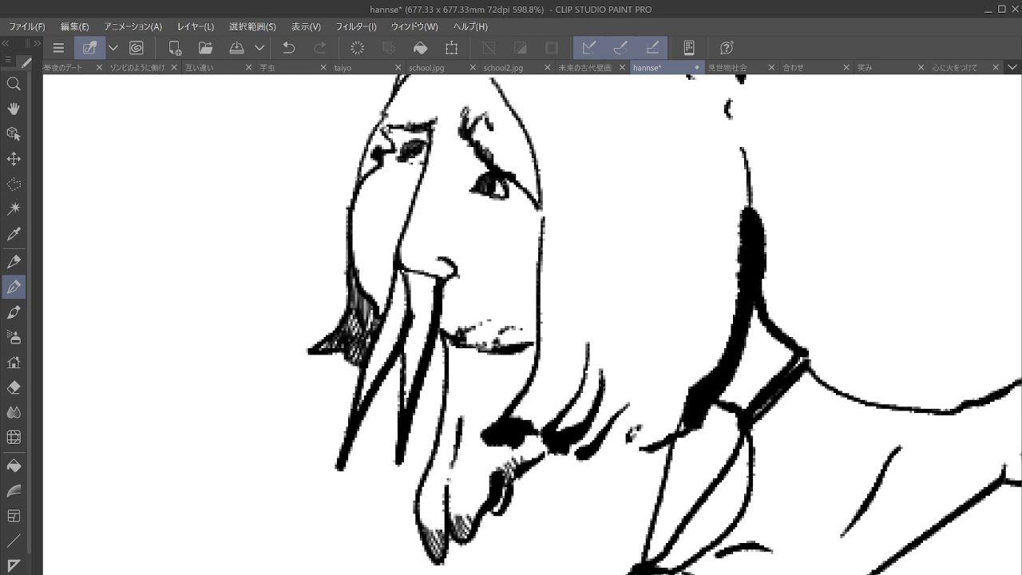
# Add short dashes along the base of the crest and join the gap in the hairline beside the forehead
pyautogui.scroll(-5, 609, 317)
pyautogui.moveTo(608, 317); pyautogui.dragTo(551, 470)
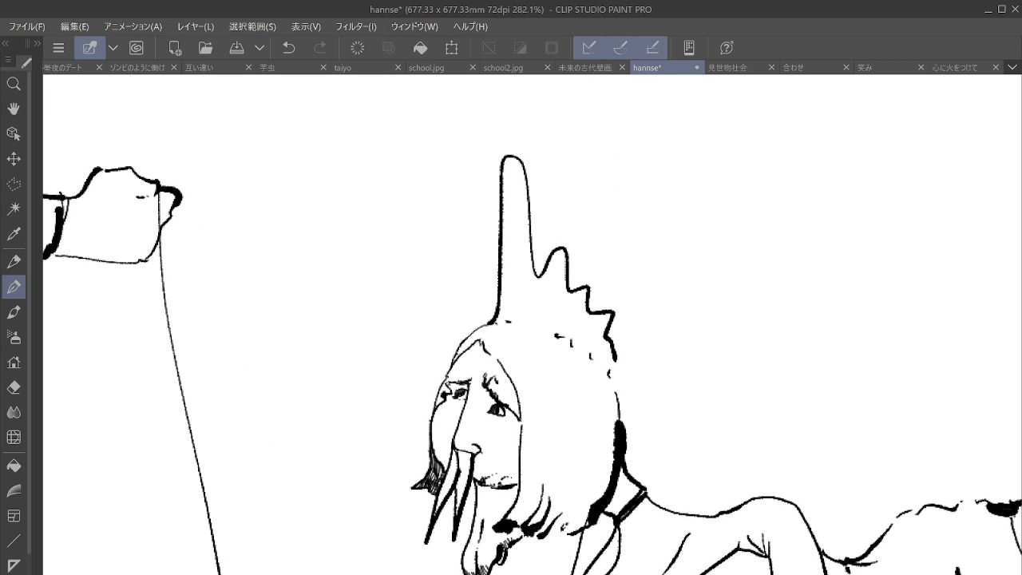
pyautogui.scroll(5, 603, 319)
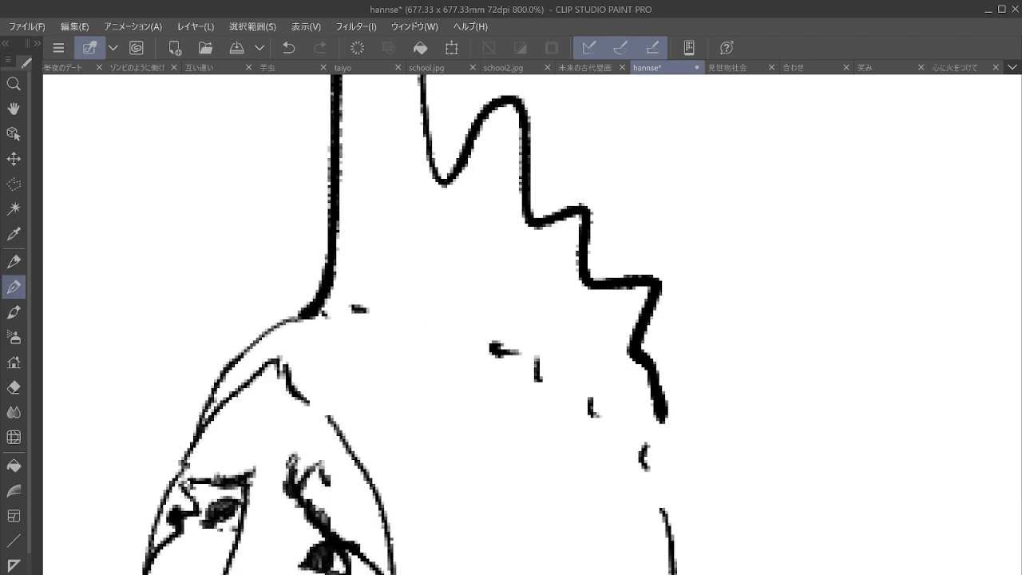
pyautogui.moveTo(324, 313)
pyautogui.mouseDown()
pyautogui.moveTo(436, 319)
pyautogui.moveTo(462, 333)
pyautogui.mouseUp()
pyautogui.moveTo(478, 334); pyautogui.dragTo(481, 345)
pyautogui.moveTo(306, 399); pyautogui.dragTo(377, 490)
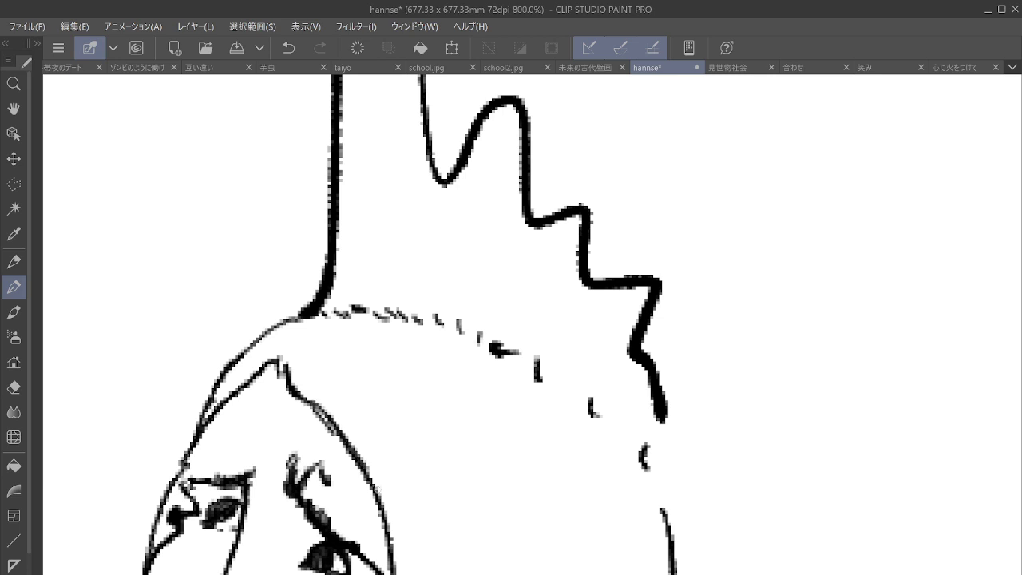
pyautogui.moveTo(520, 353)
pyautogui.mouseDown()
pyautogui.moveTo(623, 439)
pyautogui.moveTo(667, 425)
pyautogui.moveTo(656, 475)
pyautogui.mouseUp()
pyautogui.moveTo(667, 419); pyautogui.dragTo(655, 470)
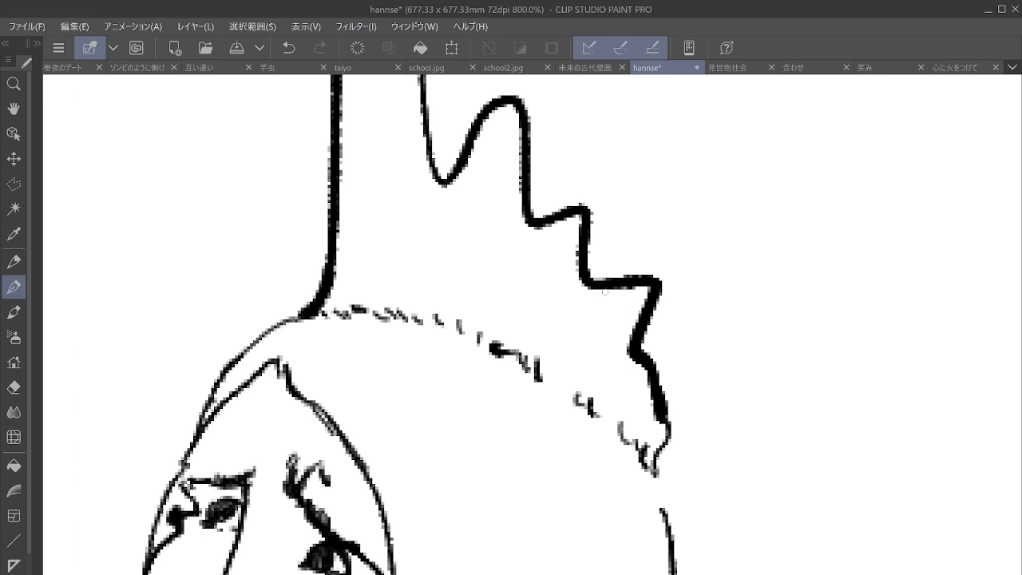
# Hatch the insides of the three small spikes on the head crest
pyautogui.moveTo(618, 289); pyautogui.dragTo(603, 296)
pyautogui.moveTo(628, 288)
pyautogui.mouseDown()
pyautogui.moveTo(611, 303)
pyautogui.moveTo(619, 308)
pyautogui.mouseUp()
pyautogui.moveTo(650, 290); pyautogui.dragTo(625, 324)
pyautogui.moveTo(641, 326)
pyautogui.mouseDown()
pyautogui.moveTo(624, 338)
pyautogui.moveTo(636, 376)
pyautogui.mouseUp()
pyautogui.moveTo(558, 220); pyautogui.dragTo(547, 250)
pyautogui.moveTo(576, 217); pyautogui.dragTo(560, 262)
pyautogui.moveTo(576, 254); pyautogui.dragTo(568, 266)
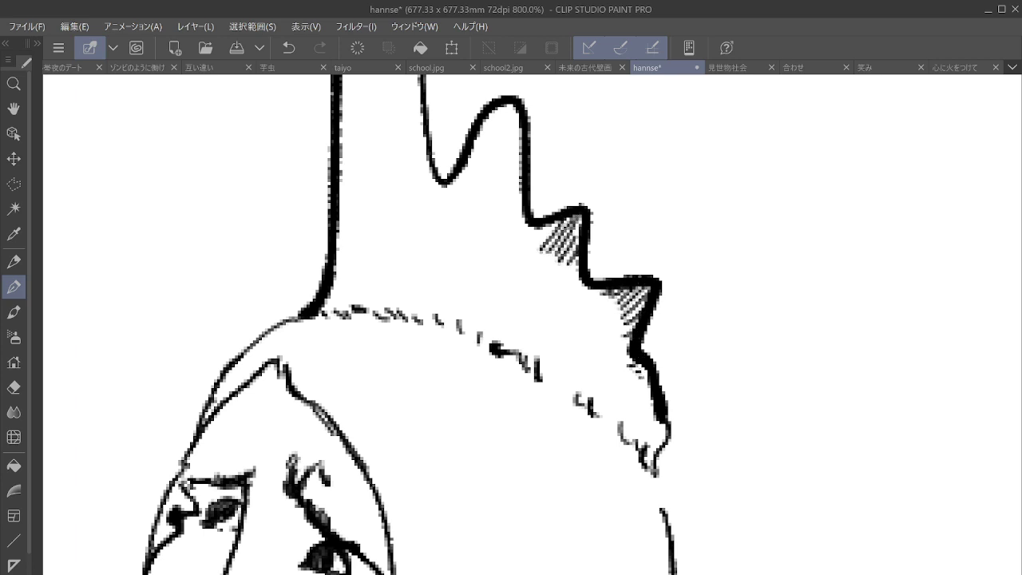
pyautogui.moveTo(485, 116)
pyautogui.mouseDown()
pyautogui.moveTo(476, 166)
pyautogui.moveTo(488, 166)
pyautogui.moveTo(511, 197)
pyautogui.moveTo(535, 315)
pyautogui.moveTo(576, 395)
pyautogui.mouseUp()
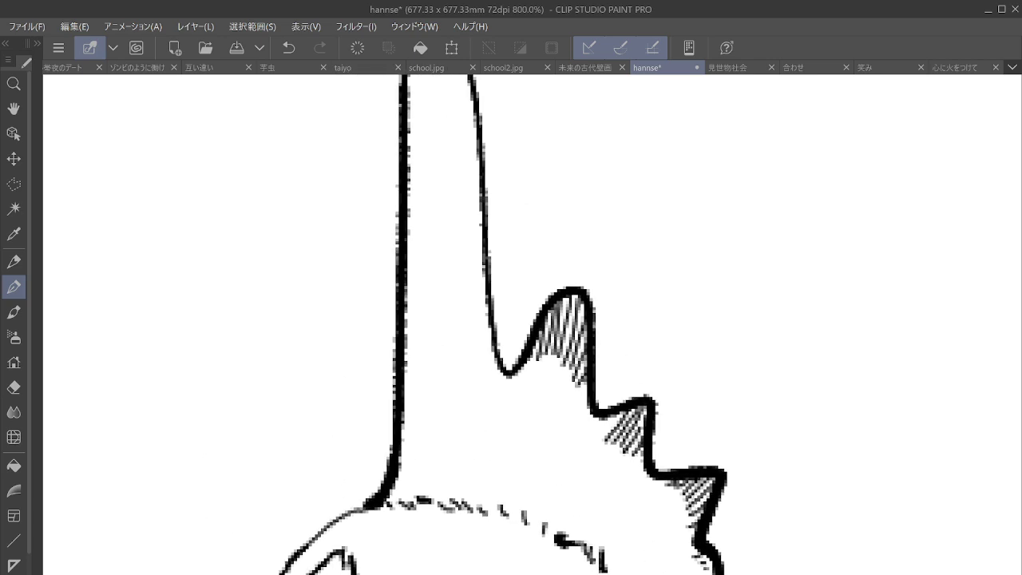
# Hatch the rounded tip of the tall crest spike with long vertical strokes
pyautogui.moveTo(543, 223); pyautogui.dragTo(528, 388)
pyautogui.moveTo(398, 203); pyautogui.dragTo(399, 311)
pyautogui.moveTo(408, 199); pyautogui.dragTo(415, 291)
pyautogui.moveTo(429, 199); pyautogui.dragTo(431, 322)
pyautogui.moveTo(439, 206); pyautogui.dragTo(438, 311)
pyautogui.moveTo(454, 246); pyautogui.dragTo(442, 312)
pyautogui.moveTo(461, 269); pyautogui.dragTo(451, 327)
pyautogui.moveTo(464, 310); pyautogui.dragTo(458, 332)
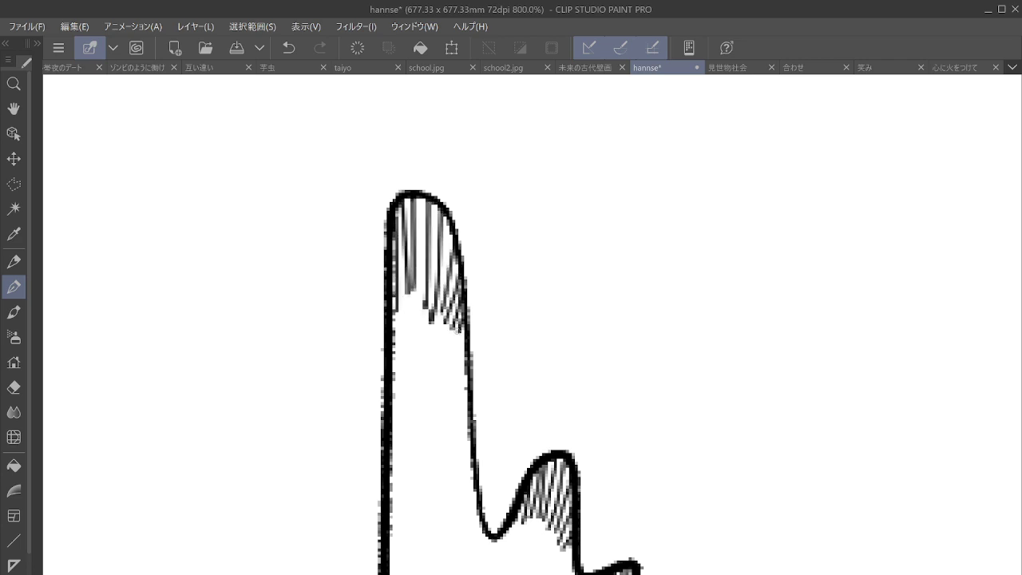
# Add fine lash and shading strokes around both of the creature's eyes
pyautogui.scroll(-6, 606, 386)
pyautogui.moveTo(607, 386); pyautogui.dragTo(515, 158)
pyautogui.scroll(4, 549, 281)
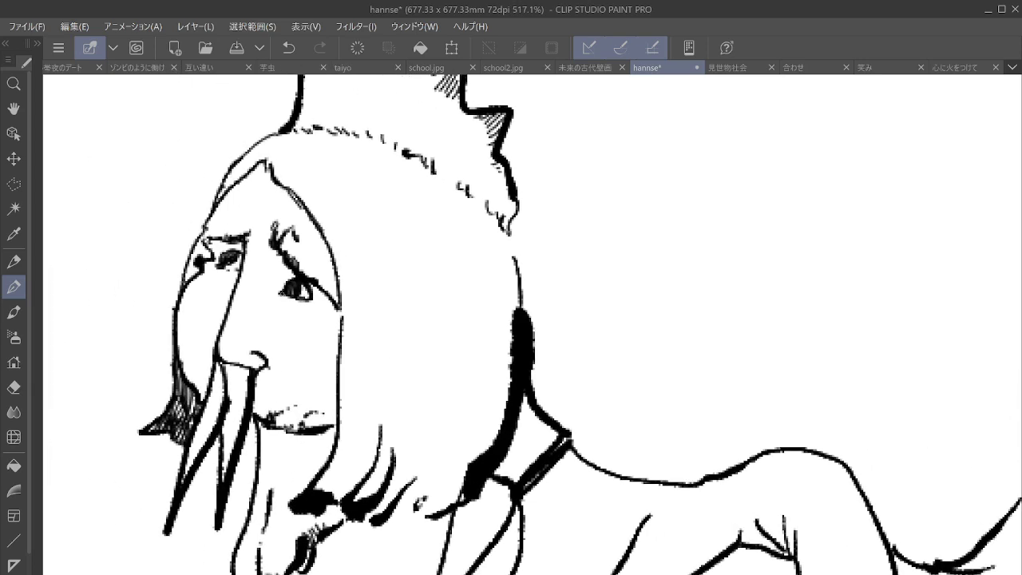
pyautogui.moveTo(285, 281)
pyautogui.mouseDown()
pyautogui.moveTo(277, 295)
pyautogui.moveTo(280, 279)
pyautogui.mouseUp()
pyautogui.moveTo(228, 249)
pyautogui.mouseDown()
pyautogui.moveTo(214, 260)
pyautogui.moveTo(229, 252)
pyautogui.mouseUp()
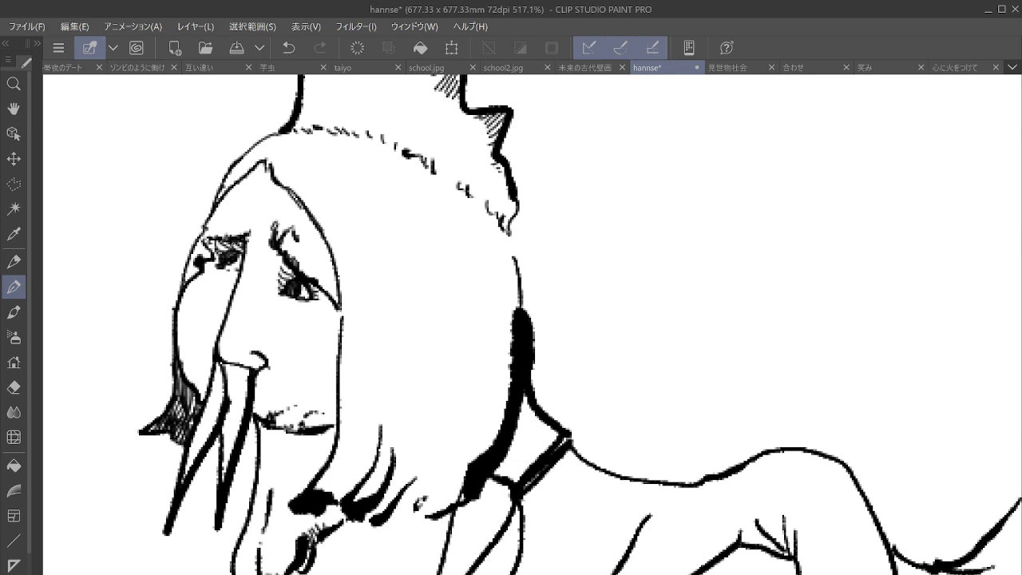
# Draw fine vertical hair strands along the hairline beside the creature's right cheek
pyautogui.moveTo(331, 232); pyautogui.dragTo(350, 355)
pyautogui.moveTo(351, 259); pyautogui.dragTo(356, 340)
pyautogui.moveTo(364, 296); pyautogui.dragTo(361, 324)
pyautogui.moveTo(372, 307); pyautogui.dragTo(369, 316)
# Hatch the lower edge of the creature's hair with short strands and add two small strokes beside the face
pyautogui.moveTo(334, 463)
pyautogui.mouseDown()
pyautogui.moveTo(315, 490)
pyautogui.moveTo(361, 501)
pyautogui.moveTo(376, 490)
pyautogui.mouseUp()
pyautogui.moveTo(391, 500)
pyautogui.mouseDown()
pyautogui.moveTo(367, 516)
pyautogui.moveTo(376, 514)
pyautogui.mouseUp()
pyautogui.moveTo(399, 485)
pyautogui.mouseDown()
pyautogui.moveTo(383, 508)
pyautogui.moveTo(403, 506)
pyautogui.mouseUp()
pyautogui.moveTo(418, 487); pyautogui.dragTo(411, 511)
pyautogui.moveTo(441, 493)
pyautogui.mouseDown()
pyautogui.moveTo(423, 514)
pyautogui.moveTo(436, 513)
pyautogui.mouseUp()
pyautogui.moveTo(446, 445); pyautogui.dragTo(457, 505)
pyautogui.moveTo(461, 452); pyautogui.dragTo(459, 498)
pyautogui.moveTo(382, 302); pyautogui.dragTo(384, 319)
pyautogui.moveTo(391, 306); pyautogui.dragTo(391, 315)
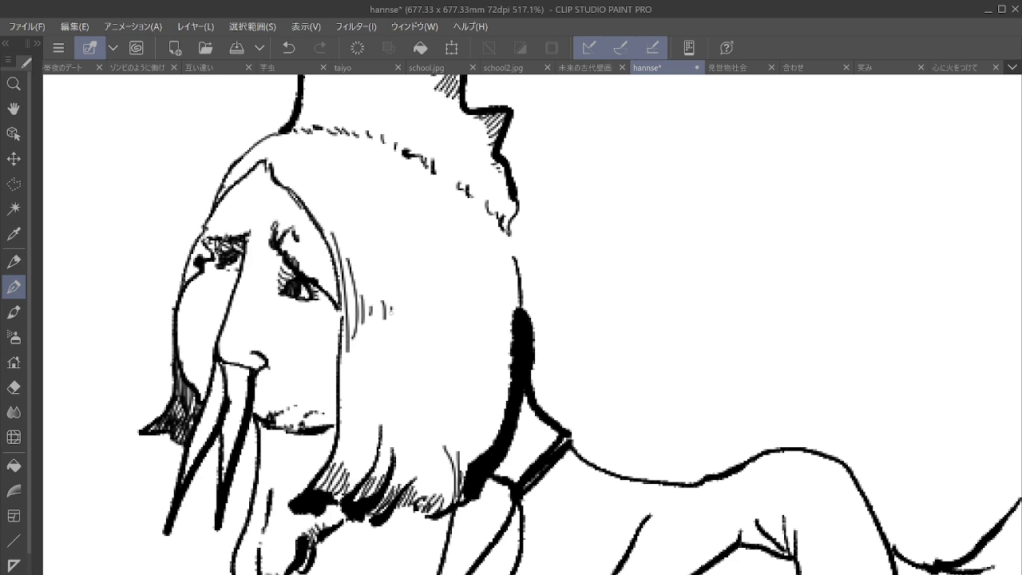
# Draw long vertical strands down the back part of the hair and close the outline gap at the back of the head
pyautogui.moveTo(438, 279); pyautogui.dragTo(435, 428)
pyautogui.moveTo(445, 357); pyautogui.dragTo(450, 412)
pyautogui.moveTo(455, 403); pyautogui.dragTo(456, 417)
pyautogui.moveTo(476, 276); pyautogui.dragTo(471, 429)
pyautogui.moveTo(489, 362); pyautogui.dragTo(484, 414)
pyautogui.moveTo(509, 240); pyautogui.dragTo(518, 278)
# Connect the broken outline along the creature's hind back up to the base of the tail
pyautogui.scroll(-4, 587, 335)
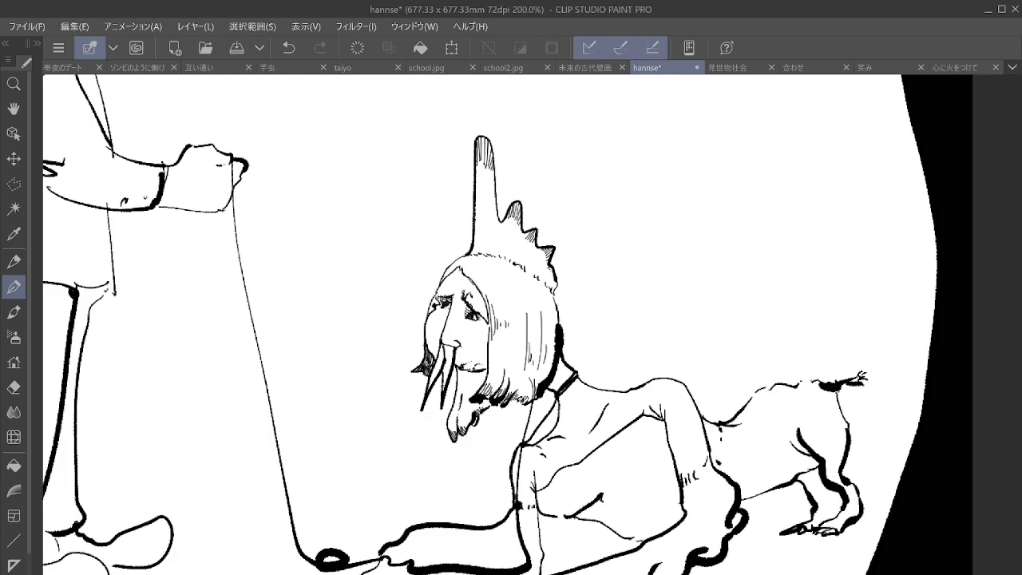
pyautogui.moveTo(587, 336)
pyautogui.mouseDown()
pyautogui.moveTo(523, 285)
pyautogui.moveTo(489, 167)
pyautogui.mouseUp()
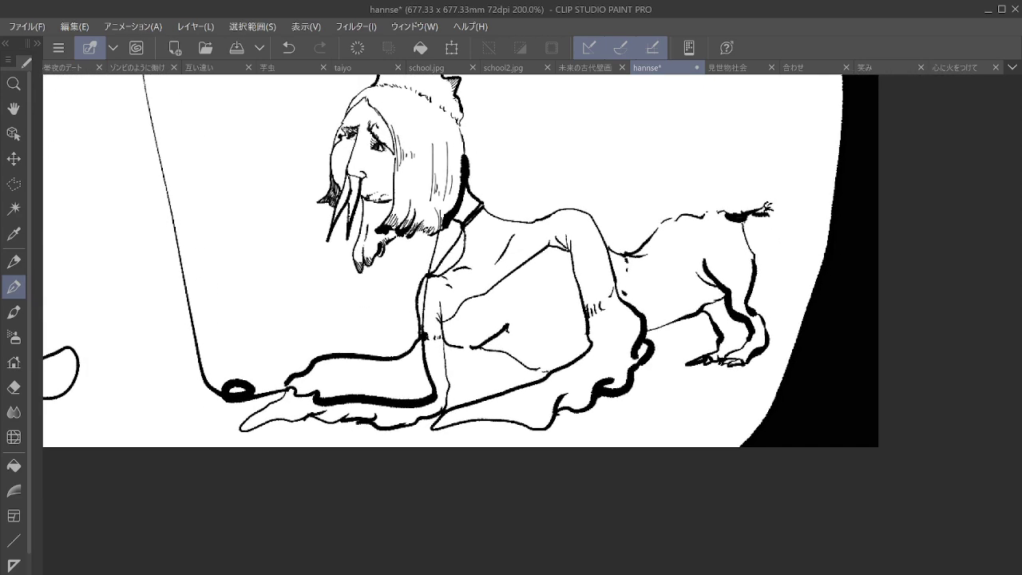
pyautogui.moveTo(812, 205); pyautogui.dragTo(737, 240)
pyautogui.scroll(4, 738, 241)
pyautogui.moveTo(331, 273)
pyautogui.mouseDown()
pyautogui.moveTo(289, 285)
pyautogui.moveTo(273, 311)
pyautogui.mouseUp()
pyautogui.moveTo(409, 264); pyautogui.dragTo(463, 256)
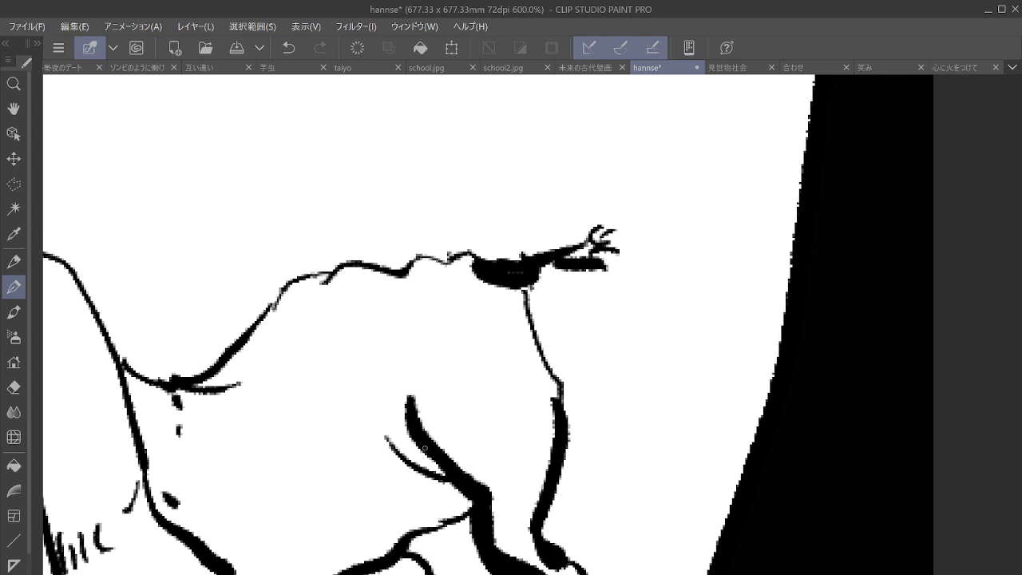
# Hatch along the thick contour of the creature's hind thigh and leg with short diagonal strokes
pyautogui.moveTo(399, 416); pyautogui.dragTo(449, 479)
pyautogui.moveTo(423, 406)
pyautogui.mouseDown()
pyautogui.moveTo(431, 430)
pyautogui.moveTo(498, 489)
pyautogui.moveTo(513, 552)
pyautogui.mouseUp()
pyautogui.moveTo(508, 543); pyautogui.dragTo(516, 557)
pyautogui.moveTo(511, 495); pyautogui.dragTo(469, 392)
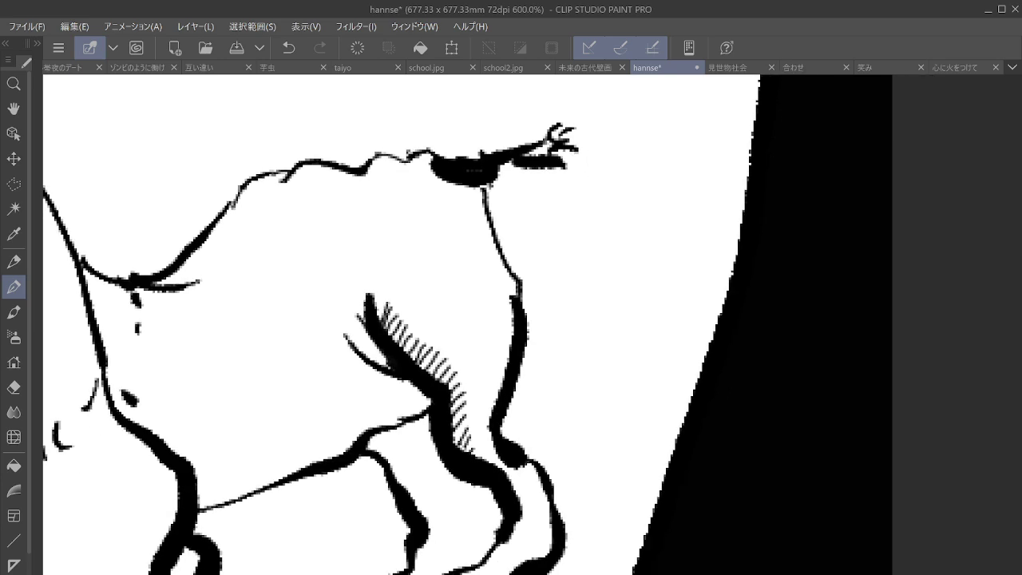
# Hatch along the contour of the creature's near hind lower leg, from the foot up to the knee, with short strokes
pyautogui.moveTo(464, 569); pyautogui.dragTo(476, 574)
pyautogui.moveTo(476, 564); pyautogui.dragTo(504, 568)
pyautogui.moveTo(500, 548); pyautogui.dragTo(524, 550)
pyautogui.moveTo(512, 521)
pyautogui.mouseDown()
pyautogui.moveTo(528, 539)
pyautogui.moveTo(529, 517)
pyautogui.mouseUp()
pyautogui.moveTo(518, 489)
pyautogui.mouseDown()
pyautogui.moveTo(525, 501)
pyautogui.moveTo(516, 482)
pyautogui.mouseUp()
pyautogui.moveTo(488, 461); pyautogui.dragTo(479, 453)
# Hatch the inner side of the thick rear contour of the creature's hind thigh with short diagonal strokes
pyautogui.moveTo(491, 383); pyautogui.dragTo(503, 376)
pyautogui.moveTo(492, 372); pyautogui.dragTo(510, 357)
pyautogui.moveTo(496, 351); pyautogui.dragTo(513, 337)
pyautogui.moveTo(503, 334); pyautogui.dragTo(515, 316)
pyautogui.moveTo(507, 313); pyautogui.dragTo(514, 305)
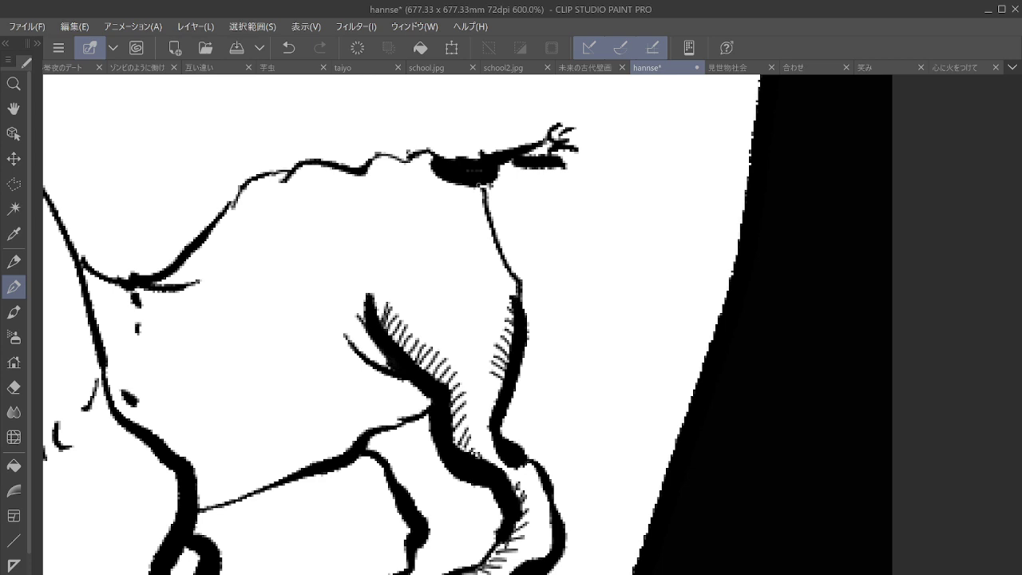
# Add small marks around the base of the tail and hatch above the belly line where it meets the thigh
pyautogui.moveTo(515, 162); pyautogui.dragTo(498, 167)
pyautogui.click(410, 167)
pyautogui.moveTo(363, 430); pyautogui.dragTo(372, 420)
pyautogui.moveTo(368, 427); pyautogui.dragTo(381, 415)
pyautogui.moveTo(379, 423); pyautogui.dragTo(396, 410)
pyautogui.moveTo(395, 415); pyautogui.dragTo(412, 397)
pyautogui.moveTo(412, 410); pyautogui.dragTo(423, 399)
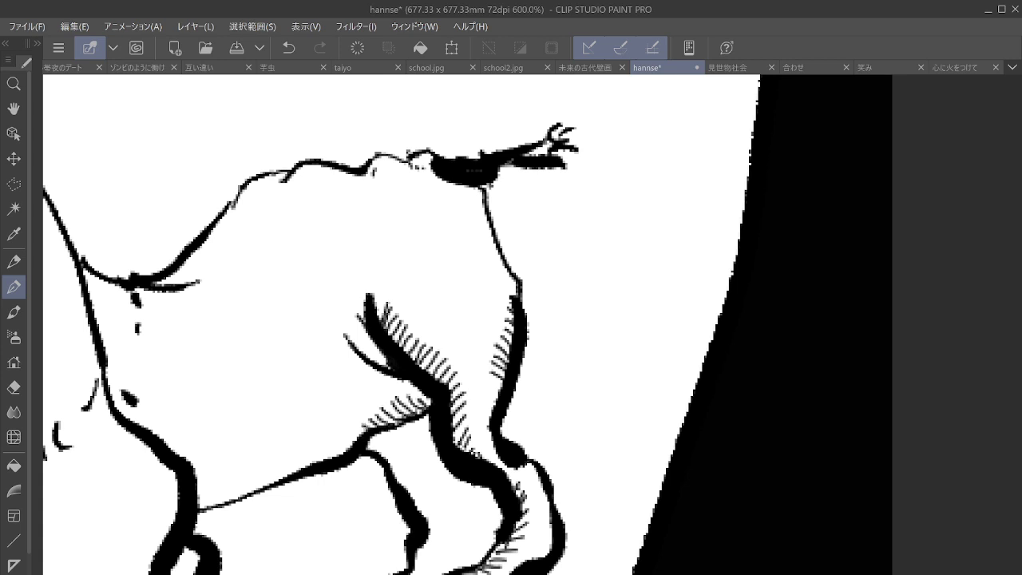
# Hatch along the front contour of the creature's far hind leg, from the belly down to the ankle
pyautogui.moveTo(370, 449); pyautogui.dragTo(380, 431)
pyautogui.moveTo(375, 452)
pyautogui.mouseDown()
pyautogui.moveTo(387, 431)
pyautogui.moveTo(395, 438)
pyautogui.mouseUp()
pyautogui.moveTo(391, 468)
pyautogui.mouseDown()
pyautogui.moveTo(401, 449)
pyautogui.moveTo(407, 459)
pyautogui.mouseUp()
pyautogui.moveTo(401, 483)
pyautogui.mouseDown()
pyautogui.moveTo(412, 463)
pyautogui.moveTo(420, 471)
pyautogui.mouseUp()
pyautogui.moveTo(414, 499)
pyautogui.mouseDown()
pyautogui.moveTo(428, 484)
pyautogui.moveTo(433, 502)
pyautogui.mouseUp()
pyautogui.moveTo(425, 500); pyautogui.dragTo(439, 522)
pyautogui.moveTo(429, 519); pyautogui.dragTo(442, 540)
pyautogui.moveTo(420, 538); pyautogui.dragTo(439, 556)
pyautogui.moveTo(415, 556); pyautogui.dragTo(428, 565)
# Add short hatching strokes at the front end of the belly line, beside the thick arm contour
pyautogui.moveTo(424, 479); pyautogui.dragTo(491, 394)
pyautogui.moveTo(265, 407); pyautogui.dragTo(280, 424)
pyautogui.moveTo(271, 406); pyautogui.dragTo(287, 419)
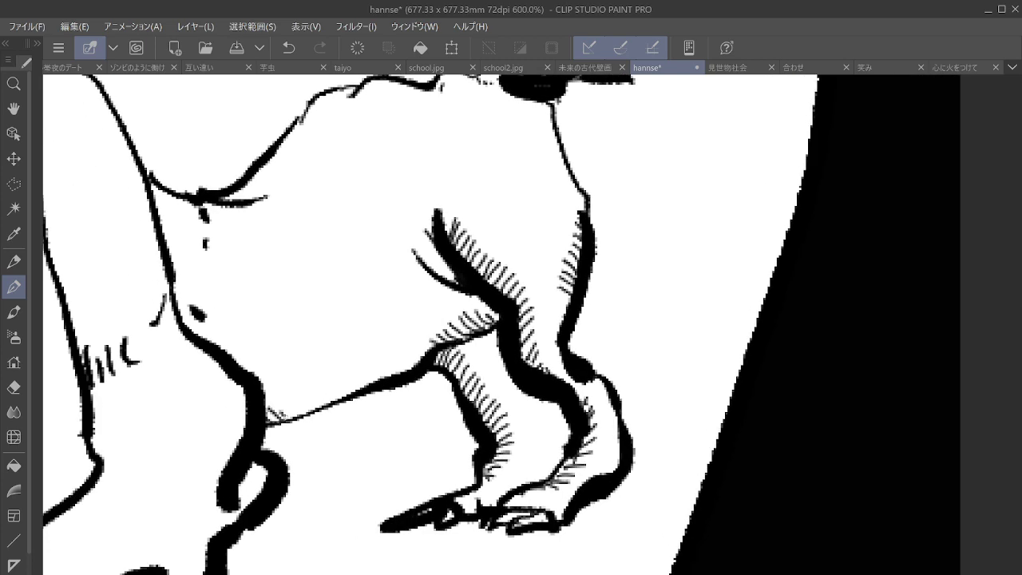
# Draw a first band of fur strokes across the creature's near arm, just below the short marks above the elbow
pyautogui.moveTo(382, 375)
pyautogui.mouseDown()
pyautogui.moveTo(406, 369)
pyautogui.moveTo(428, 344)
pyautogui.mouseUp()
pyautogui.scroll(-5, 458, 318)
pyautogui.moveTo(332, 240)
pyautogui.mouseDown()
pyautogui.moveTo(352, 281)
pyautogui.moveTo(445, 322)
pyautogui.mouseUp()
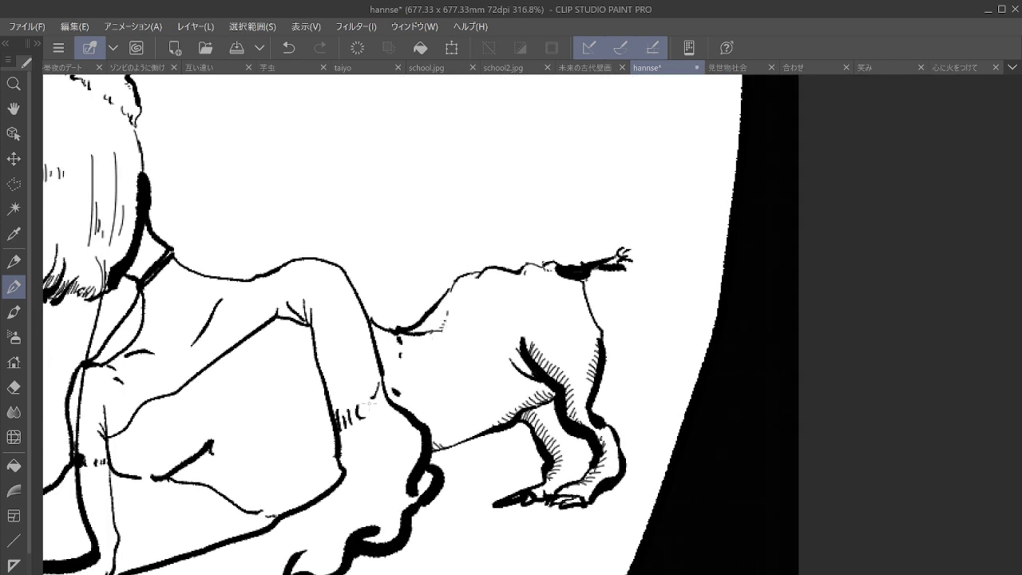
pyautogui.scroll(-3, 514, 339)
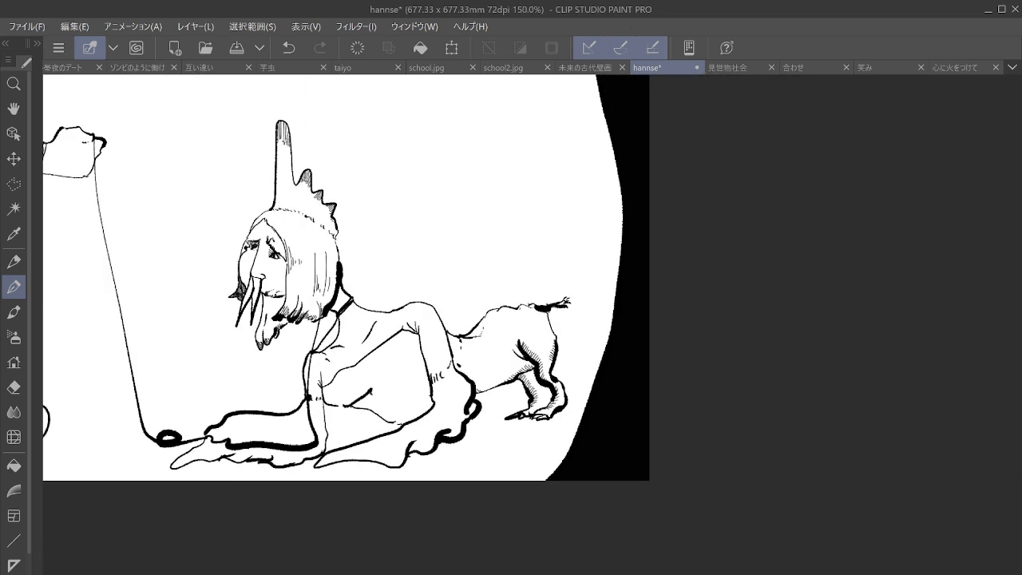
pyautogui.scroll(-3, 510, 375)
pyautogui.moveTo(320, 263); pyautogui.dragTo(309, 346)
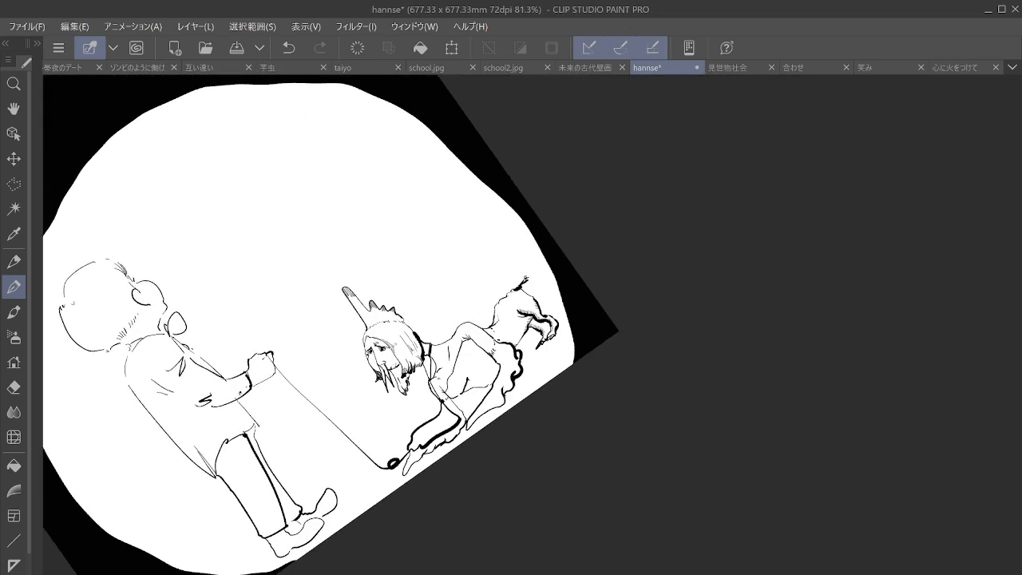
pyautogui.moveTo(535, 363); pyautogui.dragTo(887, 287)
pyautogui.moveTo(463, 276); pyautogui.dragTo(549, 401)
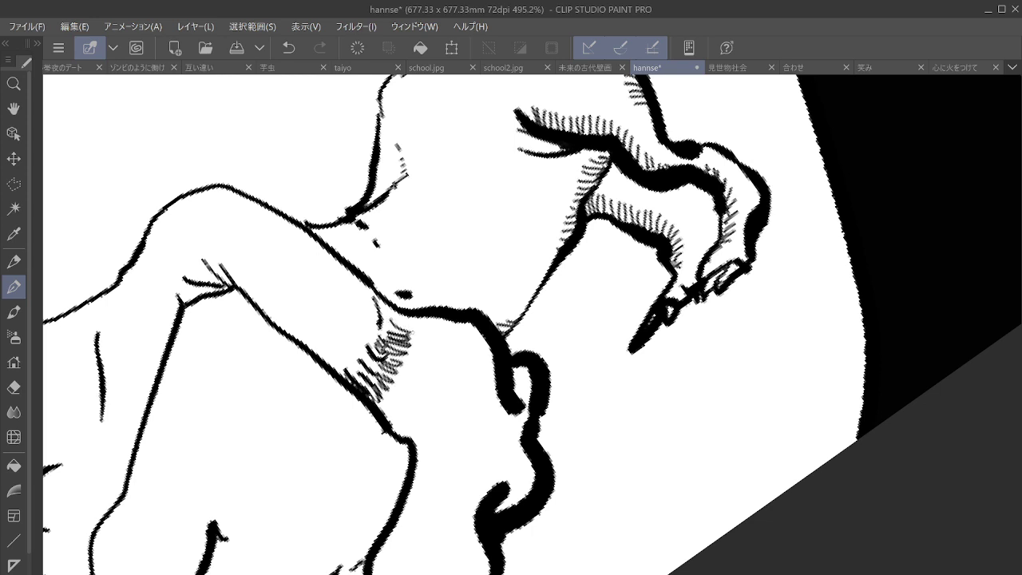
pyautogui.moveTo(375, 385); pyautogui.dragTo(382, 396)
pyautogui.moveTo(379, 385); pyautogui.dragTo(391, 405)
pyautogui.moveTo(385, 400)
pyautogui.mouseDown()
pyautogui.moveTo(409, 412)
pyautogui.moveTo(446, 329)
pyautogui.mouseUp()
pyautogui.moveTo(412, 335); pyautogui.dragTo(444, 322)
pyautogui.moveTo(396, 404); pyautogui.dragTo(410, 437)
pyautogui.moveTo(405, 402)
pyautogui.mouseDown()
pyautogui.moveTo(420, 448)
pyautogui.moveTo(430, 443)
pyautogui.mouseUp()
pyautogui.moveTo(412, 393)
pyautogui.mouseDown()
pyautogui.moveTo(440, 432)
pyautogui.moveTo(450, 425)
pyautogui.mouseUp()
pyautogui.moveTo(415, 379)
pyautogui.mouseDown()
pyautogui.moveTo(460, 416)
pyautogui.moveTo(461, 397)
pyautogui.mouseUp()
pyautogui.moveTo(424, 367); pyautogui.dragTo(463, 386)
pyautogui.moveTo(437, 356); pyautogui.dragTo(472, 380)
pyautogui.moveTo(439, 335)
pyautogui.mouseDown()
pyautogui.moveTo(477, 370)
pyautogui.moveTo(476, 361)
pyautogui.mouseUp()
pyautogui.moveTo(437, 318); pyautogui.dragTo(474, 351)
# Extend the fur hatching around the near elbow out to the thick outer contour
pyautogui.moveTo(416, 433); pyautogui.dragTo(430, 474)
pyautogui.moveTo(425, 428); pyautogui.dragTo(438, 472)
pyautogui.moveTo(439, 415); pyautogui.dragTo(455, 469)
pyautogui.moveTo(455, 405)
pyautogui.mouseDown()
pyautogui.moveTo(470, 466)
pyautogui.moveTo(471, 457)
pyautogui.mouseUp()
pyautogui.moveTo(463, 385)
pyautogui.mouseDown()
pyautogui.moveTo(486, 436)
pyautogui.moveTo(487, 423)
pyautogui.mouseUp()
pyautogui.moveTo(465, 371); pyautogui.dragTo(498, 426)
pyautogui.moveTo(474, 360)
pyautogui.mouseDown()
pyautogui.moveTo(499, 409)
pyautogui.moveTo(496, 388)
pyautogui.mouseUp()
pyautogui.moveTo(468, 340); pyautogui.dragTo(497, 373)
pyautogui.moveTo(454, 321); pyautogui.dragTo(492, 364)
pyautogui.moveTo(460, 321); pyautogui.dragTo(495, 361)
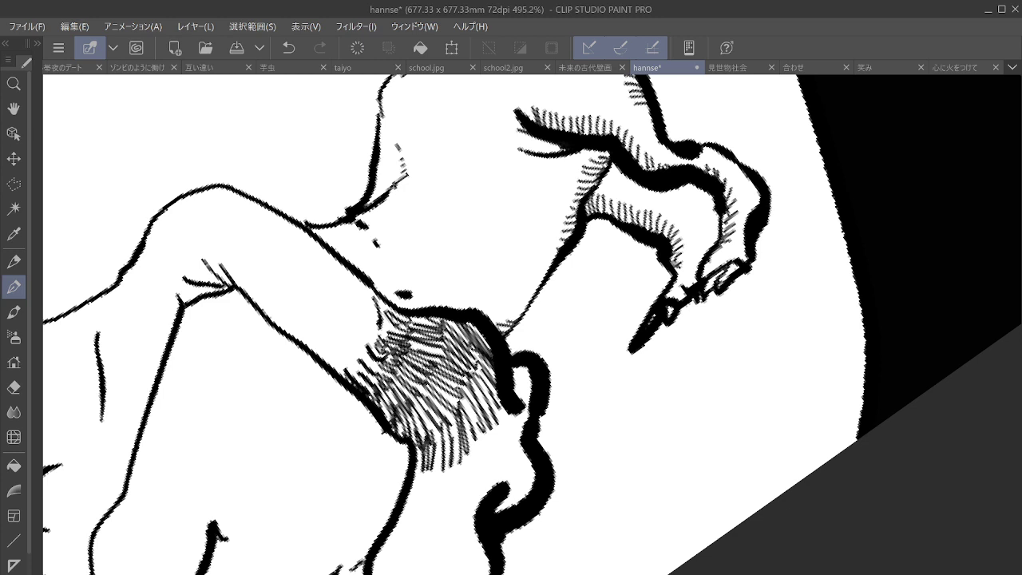
# Add a row of fur strokes below the near elbow, from the inner arm line across to the outer loop
pyautogui.moveTo(412, 441); pyautogui.dragTo(421, 502)
pyautogui.moveTo(415, 452); pyautogui.dragTo(435, 508)
pyautogui.moveTo(431, 444); pyautogui.dragTo(450, 505)
pyautogui.moveTo(444, 468); pyautogui.dragTo(455, 506)
pyautogui.moveTo(457, 439)
pyautogui.mouseDown()
pyautogui.moveTo(468, 501)
pyautogui.moveTo(478, 491)
pyautogui.mouseUp()
pyautogui.moveTo(476, 421)
pyautogui.mouseDown()
pyautogui.moveTo(482, 484)
pyautogui.moveTo(490, 479)
pyautogui.mouseUp()
pyautogui.moveTo(492, 407); pyautogui.dragTo(506, 473)
pyautogui.moveTo(501, 407); pyautogui.dragTo(515, 461)
pyautogui.moveTo(516, 409); pyautogui.dragTo(524, 438)
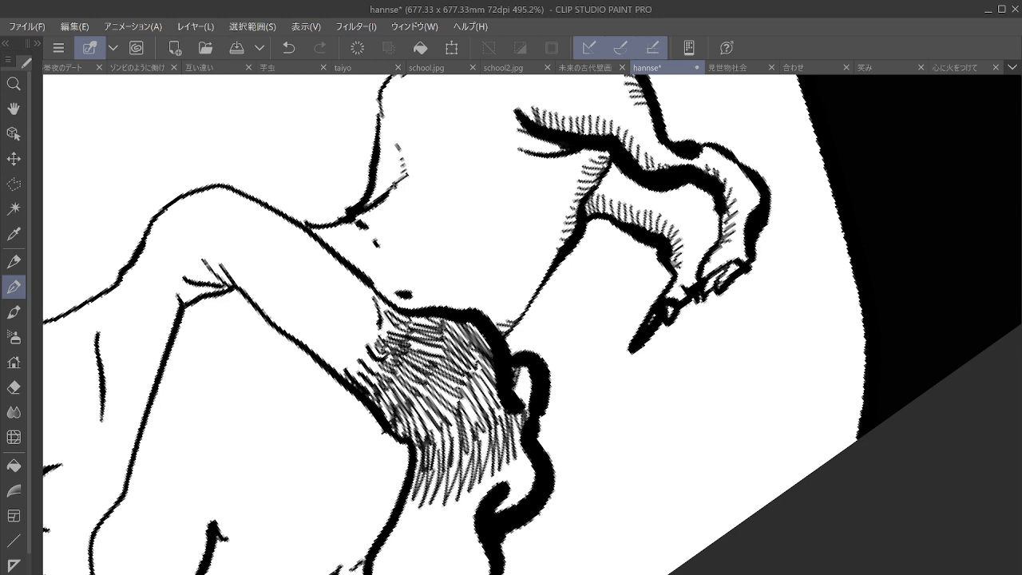
# Carry the fur hatching down the upper near forearm to the thick hook in its wavy edge
pyautogui.moveTo(420, 458); pyautogui.dragTo(400, 517)
pyautogui.moveTo(425, 483)
pyautogui.mouseDown()
pyautogui.moveTo(399, 535)
pyautogui.moveTo(409, 542)
pyautogui.mouseUp()
pyautogui.moveTo(439, 493)
pyautogui.mouseDown()
pyautogui.moveTo(419, 543)
pyautogui.moveTo(433, 540)
pyautogui.mouseUp()
pyautogui.moveTo(454, 488)
pyautogui.mouseDown()
pyautogui.moveTo(439, 546)
pyautogui.moveTo(448, 542)
pyautogui.mouseUp()
pyautogui.moveTo(472, 481)
pyautogui.mouseDown()
pyautogui.moveTo(458, 536)
pyautogui.moveTo(468, 533)
pyautogui.mouseUp()
pyautogui.moveTo(490, 455)
pyautogui.mouseDown()
pyautogui.moveTo(477, 506)
pyautogui.moveTo(487, 491)
pyautogui.mouseUp()
pyautogui.moveTo(508, 443)
pyautogui.mouseDown()
pyautogui.moveTo(495, 487)
pyautogui.moveTo(503, 483)
pyautogui.mouseUp()
pyautogui.moveTo(514, 444)
pyautogui.mouseDown()
pyautogui.moveTo(505, 510)
pyautogui.moveTo(513, 504)
pyautogui.mouseUp()
pyautogui.moveTo(529, 452); pyautogui.dragTo(518, 502)
# Hatch the middle of the near forearm beneath the thick hook, filling the bulge of the wavy edge
pyautogui.moveTo(523, 440); pyautogui.dragTo(536, 260)
pyautogui.moveTo(407, 337); pyautogui.dragTo(387, 396)
pyautogui.moveTo(419, 338)
pyautogui.mouseDown()
pyautogui.moveTo(398, 400)
pyautogui.moveTo(383, 401)
pyautogui.mouseUp()
pyautogui.moveTo(417, 337); pyautogui.dragTo(400, 403)
pyautogui.moveTo(432, 335); pyautogui.dragTo(417, 412)
pyautogui.moveTo(448, 338); pyautogui.dragTo(420, 415)
pyautogui.moveTo(449, 347)
pyautogui.mouseDown()
pyautogui.moveTo(431, 420)
pyautogui.moveTo(446, 414)
pyautogui.mouseUp()
pyautogui.moveTo(465, 353)
pyautogui.mouseDown()
pyautogui.moveTo(449, 441)
pyautogui.moveTo(455, 434)
pyautogui.mouseUp()
pyautogui.moveTo(478, 340)
pyautogui.mouseDown()
pyautogui.moveTo(461, 425)
pyautogui.moveTo(471, 420)
pyautogui.mouseUp()
pyautogui.moveTo(485, 348)
pyautogui.mouseDown()
pyautogui.moveTo(476, 413)
pyautogui.moveTo(477, 391)
pyautogui.mouseUp()
pyautogui.moveTo(490, 361); pyautogui.dragTo(480, 418)
pyautogui.moveTo(499, 357); pyautogui.dragTo(485, 416)
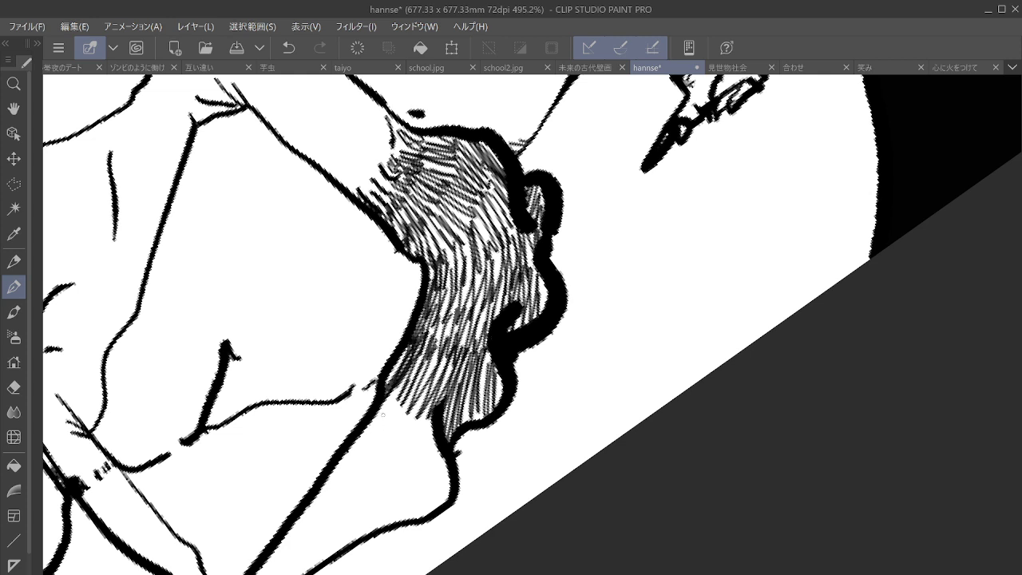
# Draw a row of long strokes down the near forearm beside the lower notch of its outer edge
pyautogui.moveTo(390, 382); pyautogui.dragTo(361, 451)
pyautogui.moveTo(399, 384); pyautogui.dragTo(374, 466)
pyautogui.moveTo(417, 381)
pyautogui.mouseDown()
pyautogui.moveTo(383, 469)
pyautogui.moveTo(391, 483)
pyautogui.mouseUp()
pyautogui.moveTo(430, 383); pyautogui.dragTo(404, 482)
pyautogui.moveTo(434, 402); pyautogui.dragTo(410, 484)
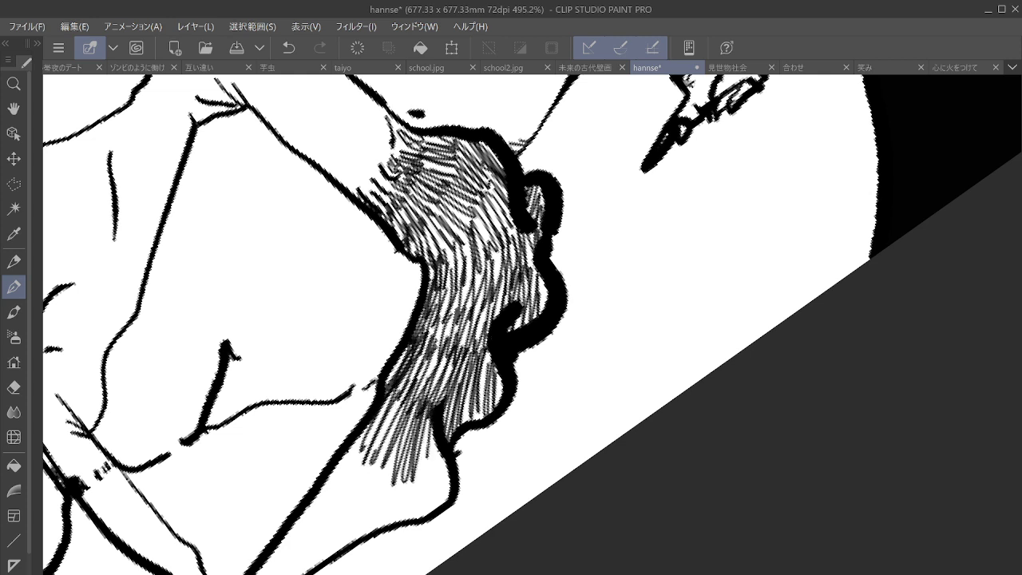
# Fill the last bulge of the near forearm with dense strokes down to its lower outline
pyautogui.moveTo(374, 427); pyautogui.dragTo(344, 484)
pyautogui.moveTo(380, 432)
pyautogui.mouseDown()
pyautogui.moveTo(349, 487)
pyautogui.moveTo(355, 494)
pyautogui.mouseUp()
pyautogui.moveTo(385, 442); pyautogui.dragTo(362, 515)
pyautogui.moveTo(396, 436); pyautogui.dragTo(378, 530)
pyautogui.moveTo(404, 455); pyautogui.dragTo(393, 522)
pyautogui.moveTo(416, 455); pyautogui.dragTo(400, 520)
pyautogui.moveTo(422, 481); pyautogui.dragTo(407, 521)
pyautogui.moveTo(429, 450)
pyautogui.mouseDown()
pyautogui.moveTo(413, 518)
pyautogui.moveTo(423, 517)
pyautogui.mouseUp()
pyautogui.moveTo(442, 435); pyautogui.dragTo(427, 514)
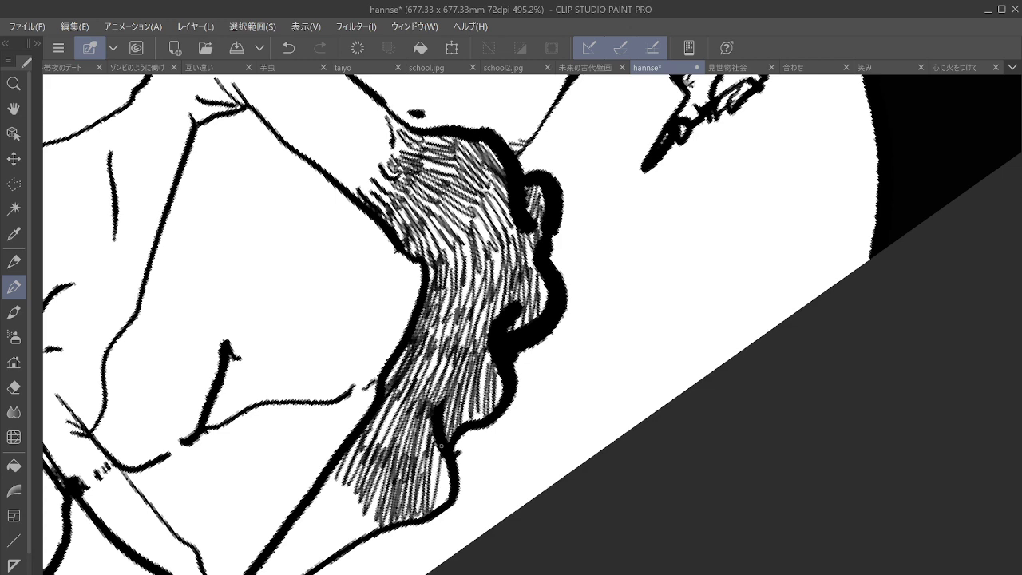
pyautogui.moveTo(446, 452); pyautogui.dragTo(436, 507)
pyautogui.moveTo(448, 457); pyautogui.dragTo(442, 503)
# Rotate the canvas and hatch the start of the near forearm's tapering end with strokes along its length
pyautogui.moveTo(447, 399); pyautogui.dragTo(534, 236)
pyautogui.moveTo(639, 479); pyautogui.dragTo(704, 399)
pyautogui.moveTo(433, 351); pyautogui.dragTo(421, 450)
pyautogui.moveTo(444, 356); pyautogui.dragTo(430, 451)
pyautogui.moveTo(455, 379); pyautogui.dragTo(444, 457)
pyautogui.moveTo(474, 381); pyautogui.dragTo(460, 457)
pyautogui.moveTo(490, 391); pyautogui.dragTo(468, 451)
pyautogui.moveTo(485, 417); pyautogui.dragTo(477, 429)
# Continue the fur strokes down the narrowing end of the near forearm toward its pointed tip
pyautogui.moveTo(430, 436); pyautogui.dragTo(423, 502)
pyautogui.moveTo(447, 435)
pyautogui.mouseDown()
pyautogui.moveTo(429, 501)
pyautogui.moveTo(438, 508)
pyautogui.mouseUp()
pyautogui.moveTo(465, 448); pyautogui.dragTo(444, 511)
pyautogui.moveTo(431, 452); pyautogui.dragTo(416, 503)
pyautogui.moveTo(420, 508); pyautogui.dragTo(412, 559)
pyautogui.moveTo(432, 467); pyautogui.dragTo(425, 557)
pyautogui.moveTo(424, 518); pyautogui.dragTo(410, 574)
pyautogui.moveTo(429, 526); pyautogui.dragTo(424, 574)
pyautogui.moveTo(439, 541); pyautogui.dragTo(433, 574)
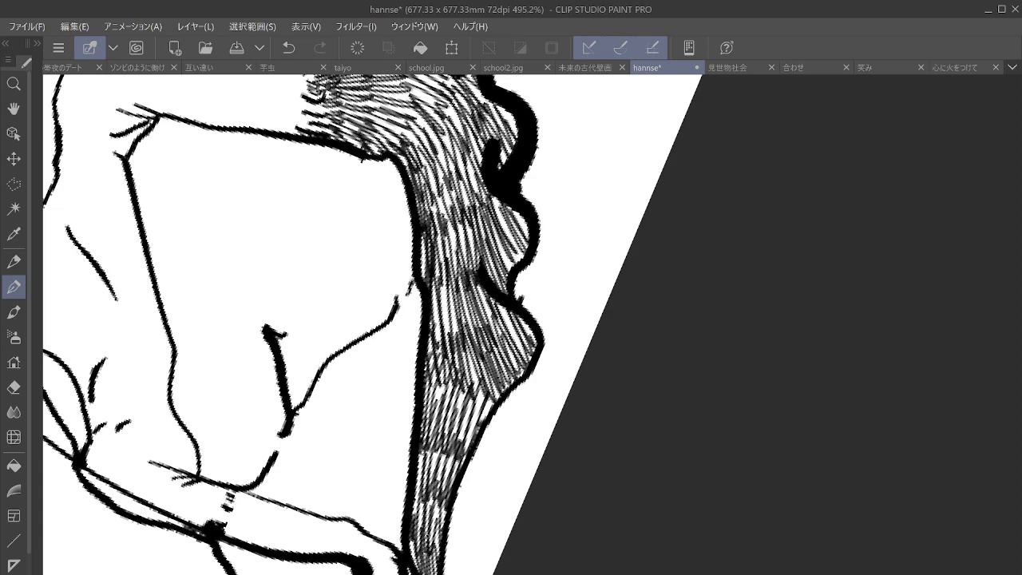
# Start hatching the creature's front arm with strokes below the dark elbow joint, on both sides of the thick contour
pyautogui.hotkey('ctrl', '-')
pyautogui.hotkey('ctrl', '-')
pyautogui.hotkey('ctrl', '-')
pyautogui.press('^')
pyautogui.press('^')
pyautogui.press('^')
pyautogui.press('^')
pyautogui.press('^')
pyautogui.press('^')
pyautogui.hotkey('ctrl', '-')
pyautogui.hotkey('ctrl', '-')
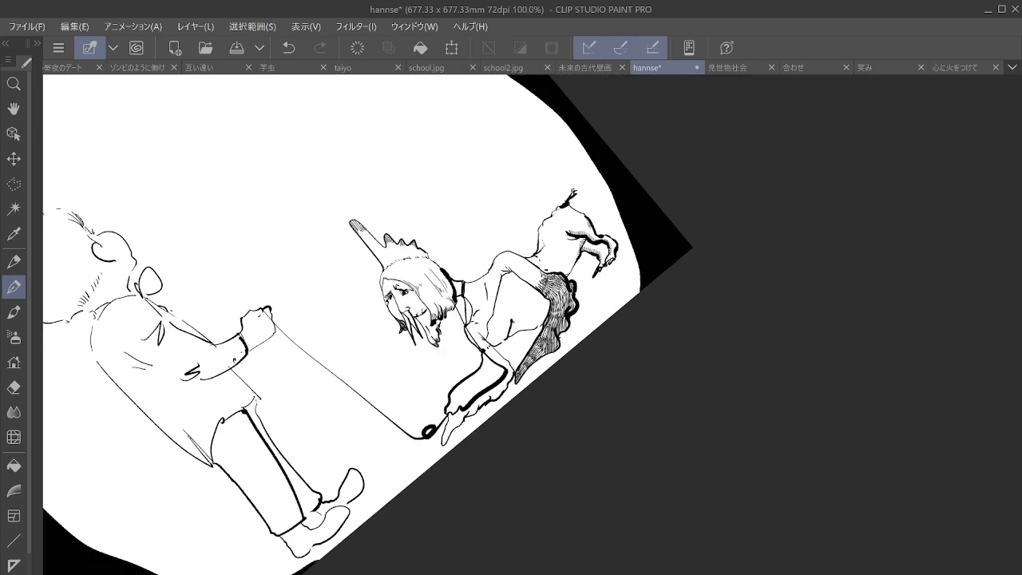
pyautogui.moveTo(519, 326)
pyautogui.mouseDown()
pyautogui.moveTo(663, 254)
pyautogui.moveTo(838, 254)
pyautogui.mouseUp()
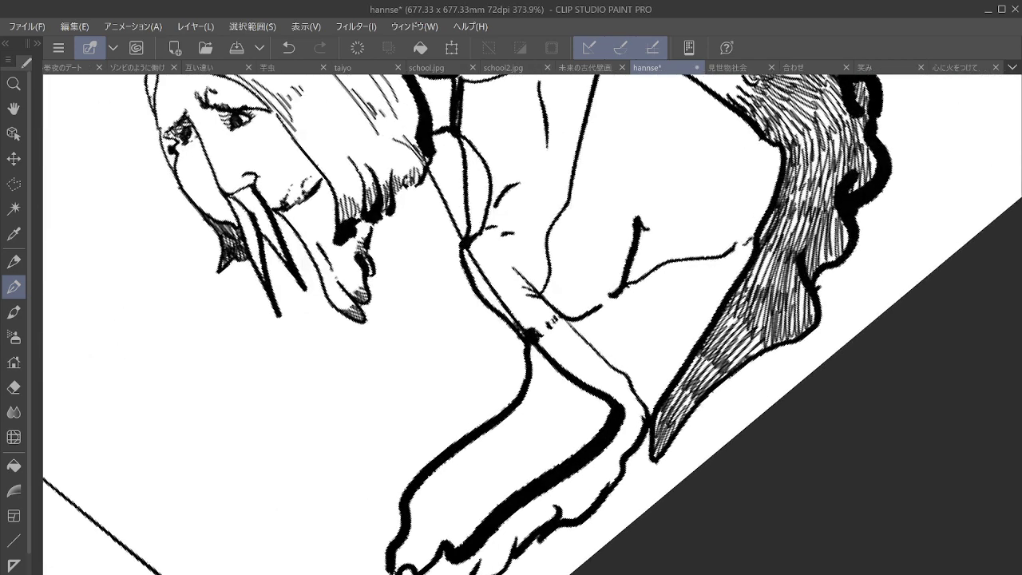
pyautogui.moveTo(663, 254); pyautogui.dragTo(675, 286)
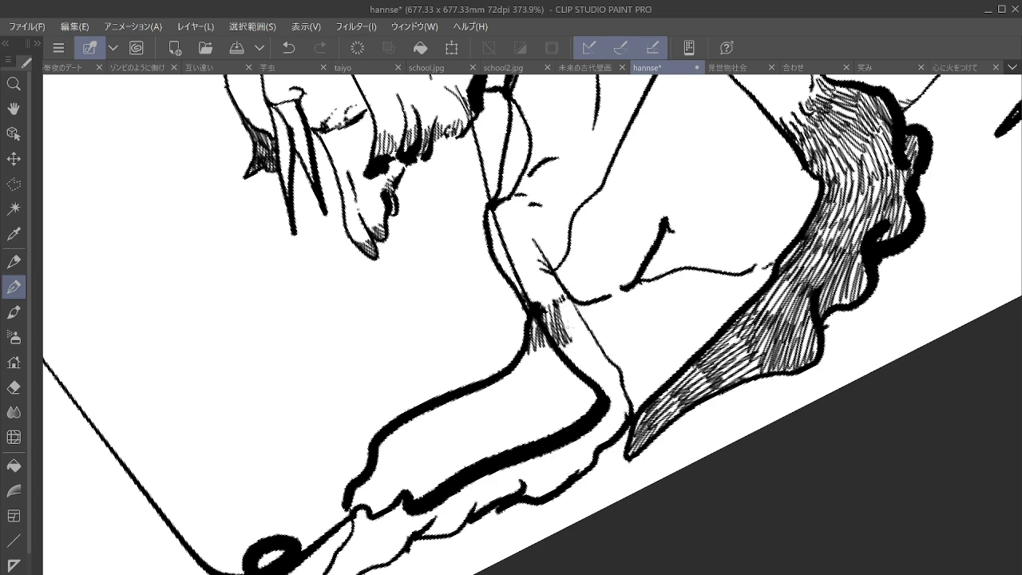
pyautogui.moveTo(534, 339); pyautogui.dragTo(526, 378)
pyautogui.moveTo(539, 335)
pyautogui.mouseDown()
pyautogui.moveTo(533, 378)
pyautogui.moveTo(542, 378)
pyautogui.mouseUp()
pyautogui.moveTo(550, 343); pyautogui.dragTo(551, 376)
pyautogui.moveTo(578, 323); pyautogui.dragTo(573, 372)
pyautogui.moveTo(584, 324); pyautogui.dragTo(584, 368)
pyautogui.moveTo(597, 324); pyautogui.dragTo(590, 367)
# Add a second row of strokes across the front forearm and down the narrow strip behind its thick contour
pyautogui.moveTo(519, 355); pyautogui.dragTo(511, 388)
pyautogui.moveTo(527, 356); pyautogui.dragTo(522, 399)
pyautogui.moveTo(539, 356); pyautogui.dragTo(536, 403)
pyautogui.moveTo(554, 353); pyautogui.dragTo(551, 404)
pyautogui.moveTo(565, 357); pyautogui.dragTo(559, 402)
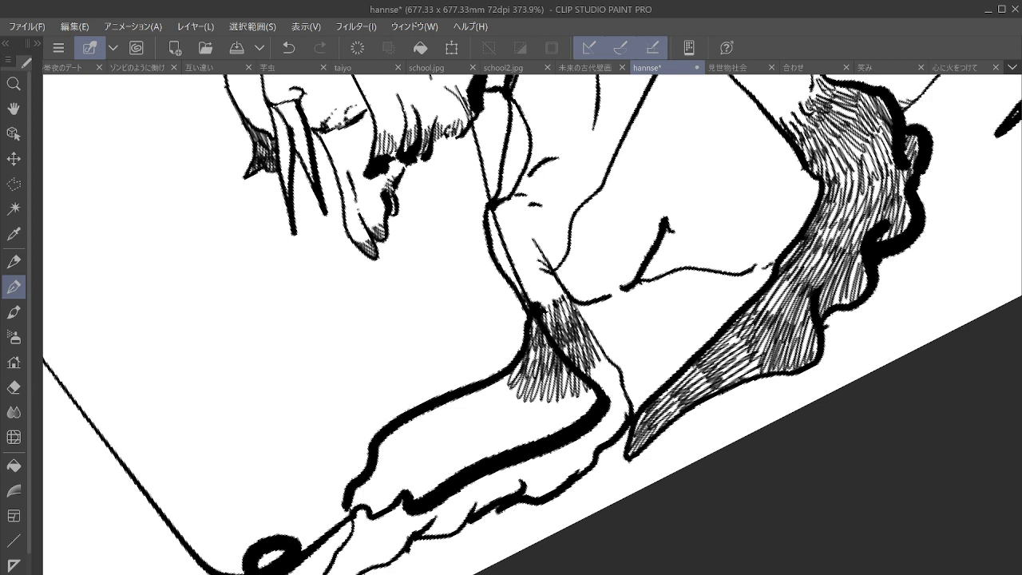
pyautogui.moveTo(591, 346); pyautogui.dragTo(585, 381)
pyautogui.moveTo(597, 348); pyautogui.dragTo(591, 384)
pyautogui.moveTo(605, 351); pyautogui.dragTo(598, 390)
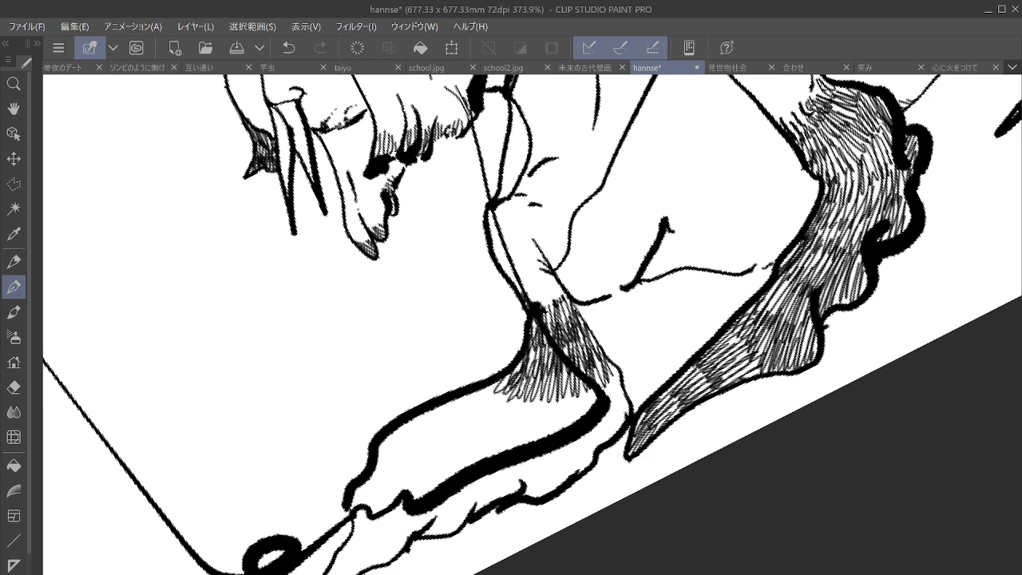
# Extend the front forearm's fur with a third row of strokes reaching its thick lower contour
pyautogui.moveTo(518, 383); pyautogui.dragTo(509, 410)
pyautogui.moveTo(530, 383); pyautogui.dragTo(523, 424)
pyautogui.moveTo(541, 383); pyautogui.dragTo(536, 433)
pyautogui.moveTo(554, 385); pyautogui.dragTo(550, 436)
pyautogui.moveTo(565, 381); pyautogui.dragTo(558, 430)
pyautogui.moveTo(568, 381); pyautogui.dragTo(564, 431)
pyautogui.moveTo(574, 385); pyautogui.dragTo(573, 429)
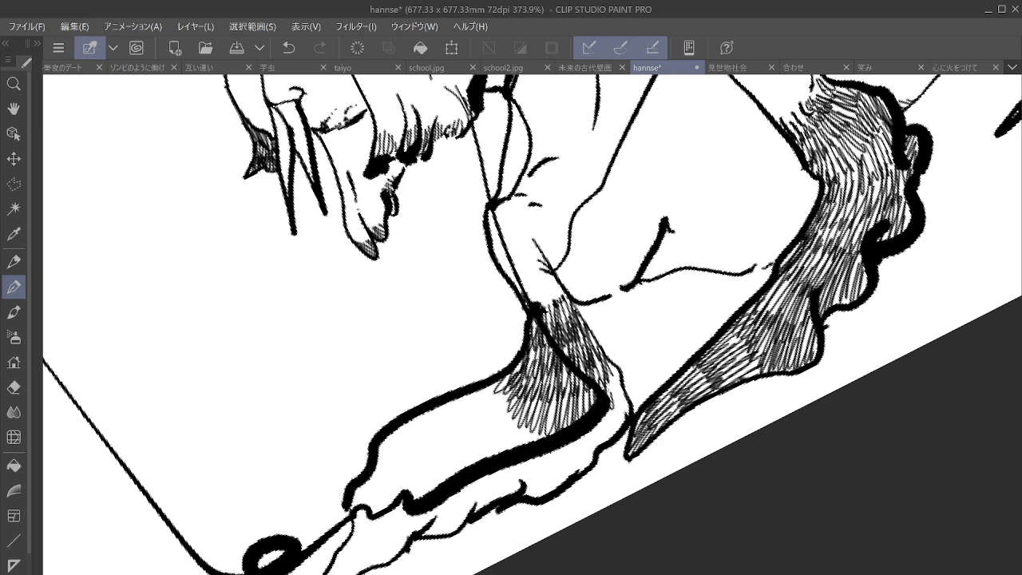
# Extend the creature's front forearm fur with further strokes along the upper contour toward the paw
pyautogui.moveTo(508, 373); pyautogui.dragTo(482, 408)
pyautogui.moveTo(511, 377); pyautogui.dragTo(484, 412)
pyautogui.moveTo(511, 386); pyautogui.dragTo(495, 423)
pyautogui.moveTo(514, 388); pyautogui.dragTo(499, 428)
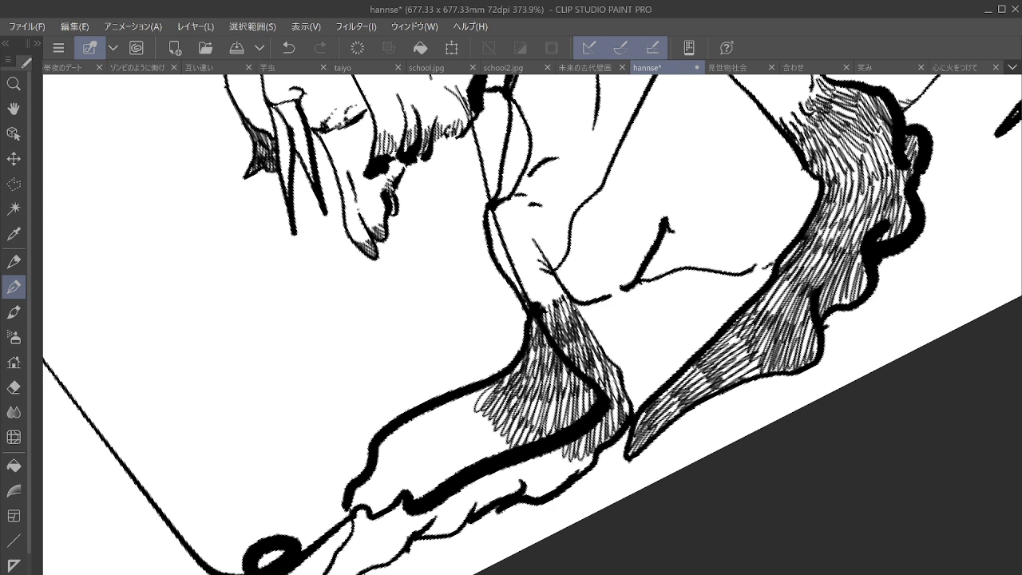
pyautogui.moveTo(494, 380); pyautogui.dragTo(459, 415)
pyautogui.moveTo(487, 389); pyautogui.dragTo(465, 423)
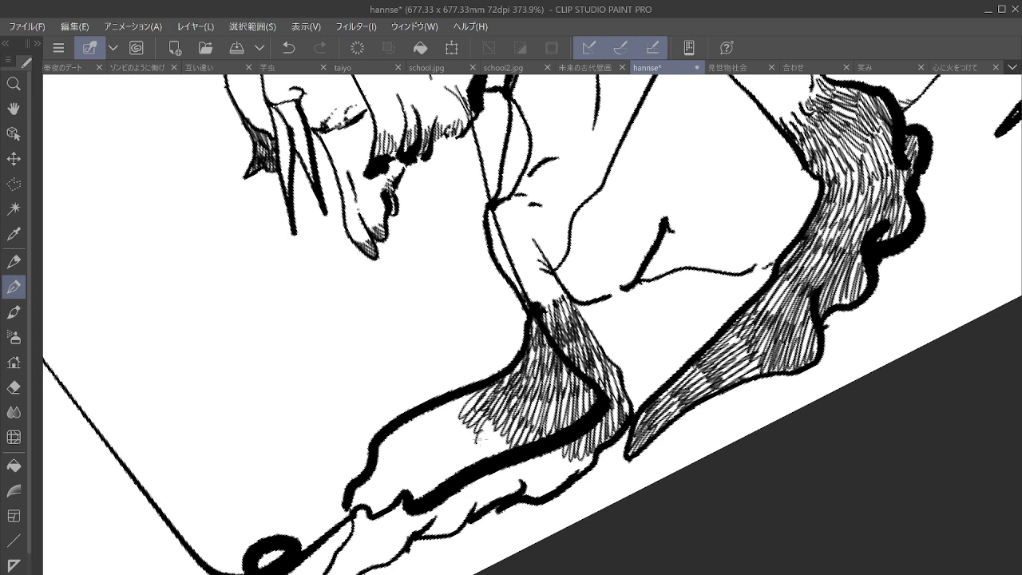
# Add fur strokes in the strip outside the front forearm's thick lower contour, out to the jagged edge
pyautogui.moveTo(510, 460); pyautogui.dragTo(518, 482)
pyautogui.moveTo(527, 457); pyautogui.dragTo(530, 488)
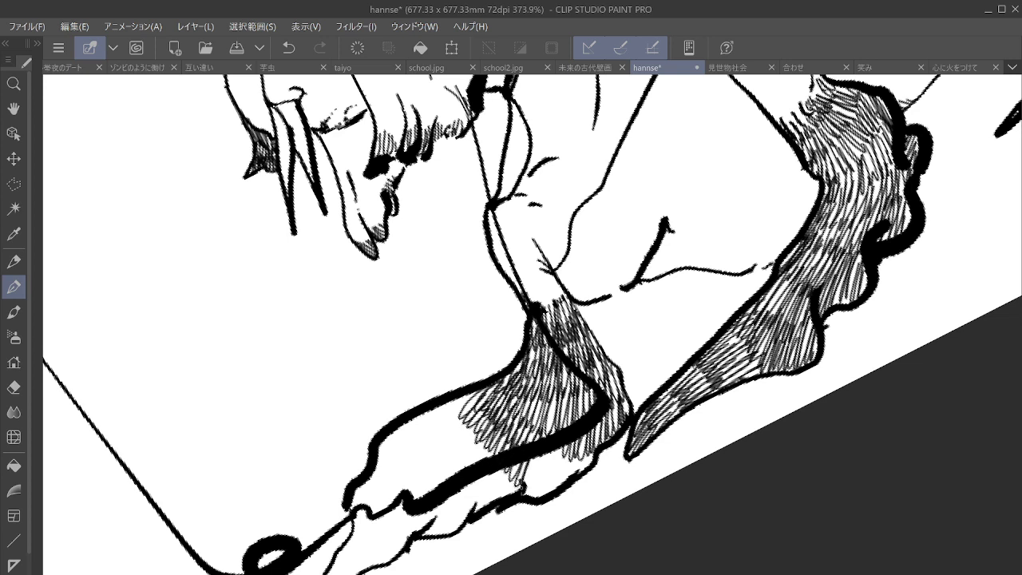
pyautogui.moveTo(536, 450)
pyautogui.mouseDown()
pyautogui.moveTo(546, 498)
pyautogui.moveTo(567, 490)
pyautogui.mouseUp()
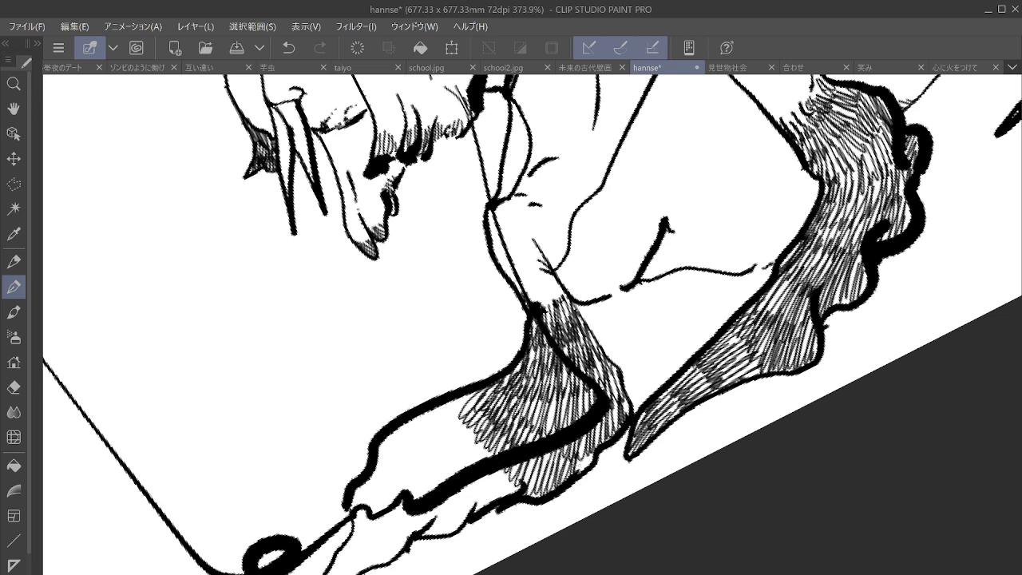
# Hatch the next row of fur across the middle of the front forearm, on both sides of the thick contour
pyautogui.moveTo(629, 459)
pyautogui.mouseDown()
pyautogui.moveTo(605, 474)
pyautogui.moveTo(628, 461)
pyautogui.moveTo(634, 433)
pyautogui.moveTo(607, 276)
pyautogui.mouseUp()
pyautogui.moveTo(151, 166); pyautogui.dragTo(178, 169)
pyautogui.moveTo(162, 163); pyautogui.dragTo(182, 168)
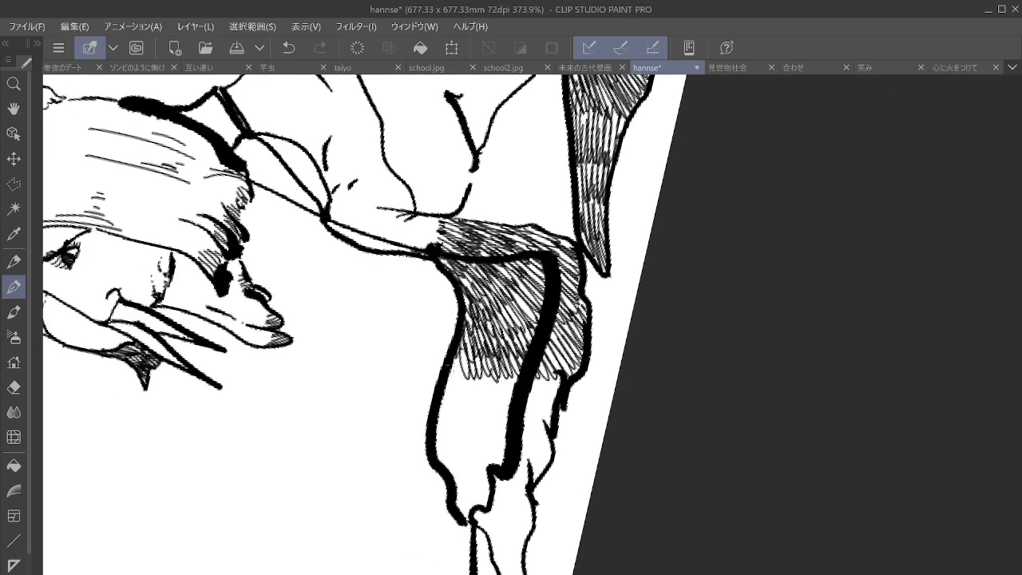
pyautogui.moveTo(458, 361)
pyautogui.mouseDown()
pyautogui.moveTo(455, 416)
pyautogui.moveTo(479, 426)
pyautogui.moveTo(496, 378)
pyautogui.moveTo(492, 430)
pyautogui.mouseUp()
pyautogui.moveTo(505, 374)
pyautogui.mouseDown()
pyautogui.moveTo(502, 429)
pyautogui.moveTo(527, 426)
pyautogui.mouseUp()
pyautogui.moveTo(538, 367); pyautogui.dragTo(537, 428)
pyautogui.moveTo(546, 370); pyautogui.dragTo(546, 429)
pyautogui.moveTo(555, 384); pyautogui.dragTo(554, 402)
# Add another row of fur strokes down the front forearm to the lower end of its thick contour
pyautogui.moveTo(440, 390); pyautogui.dragTo(438, 455)
pyautogui.moveTo(452, 391); pyautogui.dragTo(452, 468)
pyautogui.moveTo(465, 404); pyautogui.dragTo(466, 477)
pyautogui.moveTo(478, 408); pyautogui.dragTo(482, 482)
pyautogui.moveTo(497, 415); pyautogui.dragTo(519, 476)
pyautogui.moveTo(530, 415); pyautogui.dragTo(533, 469)
pyautogui.moveTo(544, 417); pyautogui.dragTo(544, 474)
pyautogui.moveTo(549, 428); pyautogui.dragTo(548, 463)
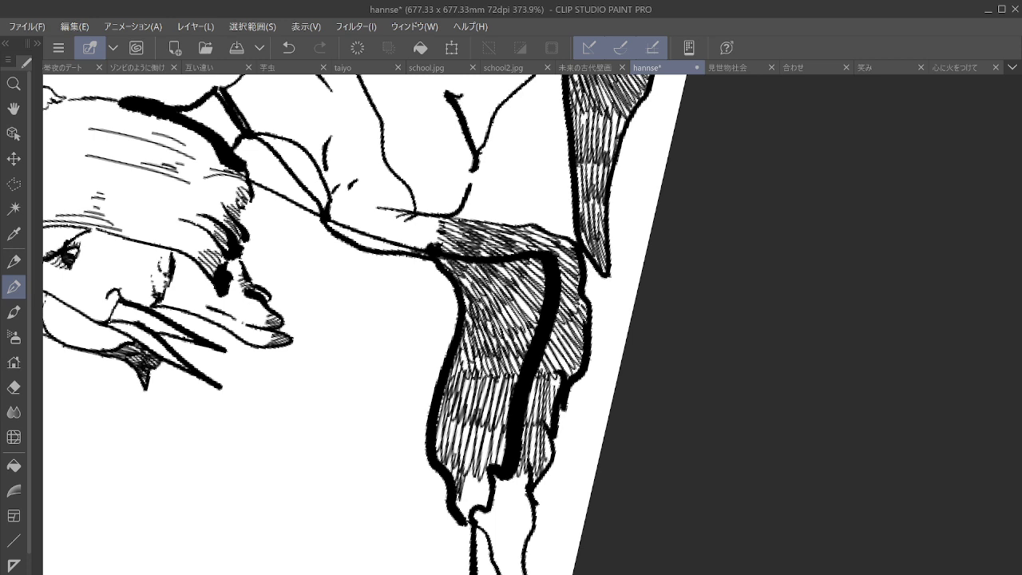
# Fill the remaining lower end of the front forearm and its hanging tip with fur strokes
pyautogui.moveTo(465, 465); pyautogui.dragTo(461, 502)
pyautogui.moveTo(474, 460)
pyautogui.mouseDown()
pyautogui.moveTo(471, 510)
pyautogui.moveTo(479, 505)
pyautogui.mouseUp()
pyautogui.moveTo(487, 463); pyautogui.dragTo(490, 518)
pyautogui.moveTo(503, 480); pyautogui.dragTo(507, 528)
pyautogui.moveTo(516, 476); pyautogui.dragTo(518, 523)
pyautogui.moveTo(528, 468)
pyautogui.mouseDown()
pyautogui.moveTo(524, 526)
pyautogui.moveTo(495, 559)
pyautogui.mouseUp()
pyautogui.moveTo(507, 506); pyautogui.dragTo(509, 562)
pyautogui.moveTo(519, 511); pyautogui.dragTo(516, 564)
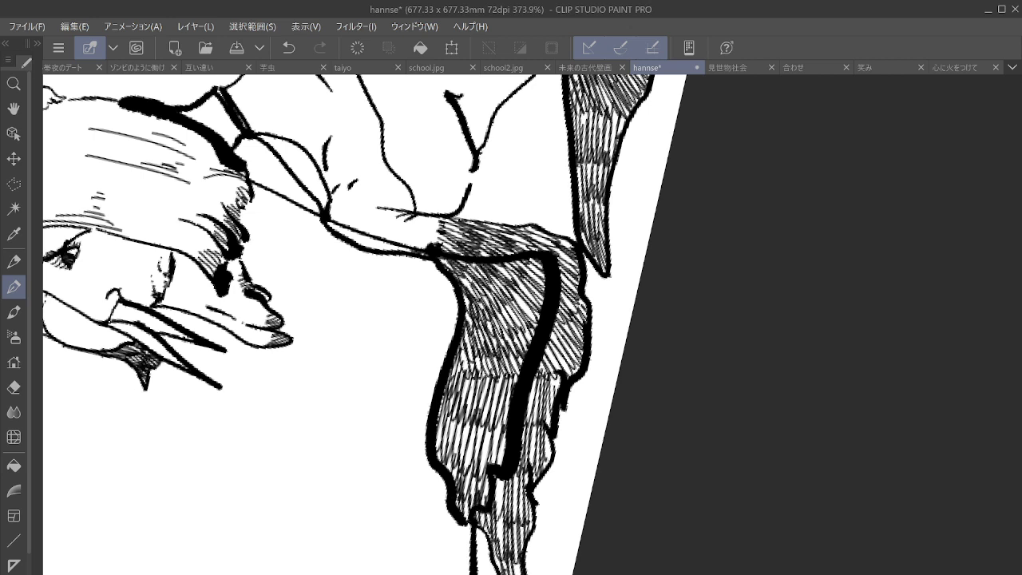
# Hatch the creature's underside beside the front elbow with diagonal strokes, up to the short thick crease
pyautogui.scroll(-7, 631, 319)
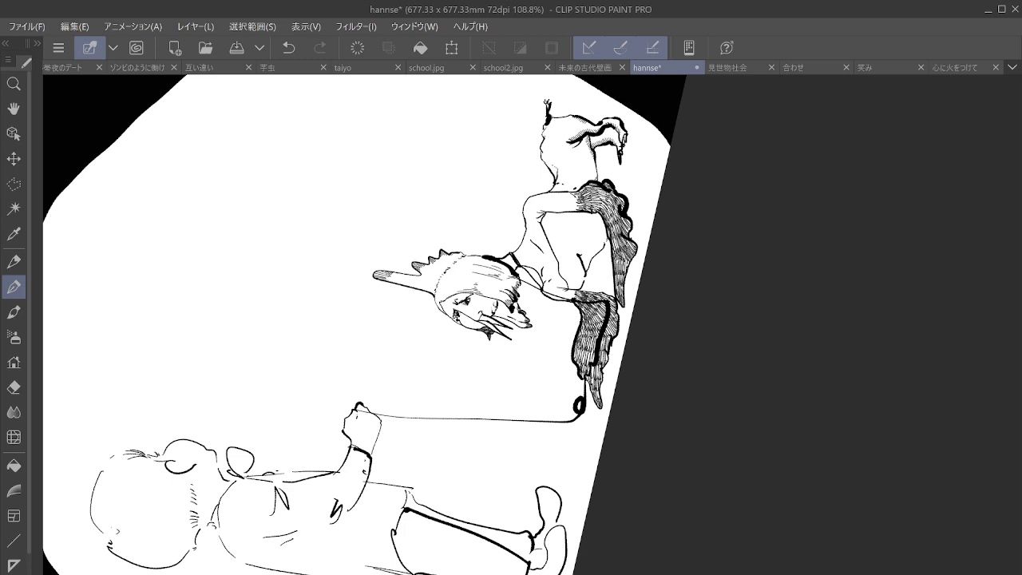
pyautogui.moveTo(511, 360); pyautogui.dragTo(534, 210)
pyautogui.moveTo(376, 199); pyautogui.dragTo(409, 334)
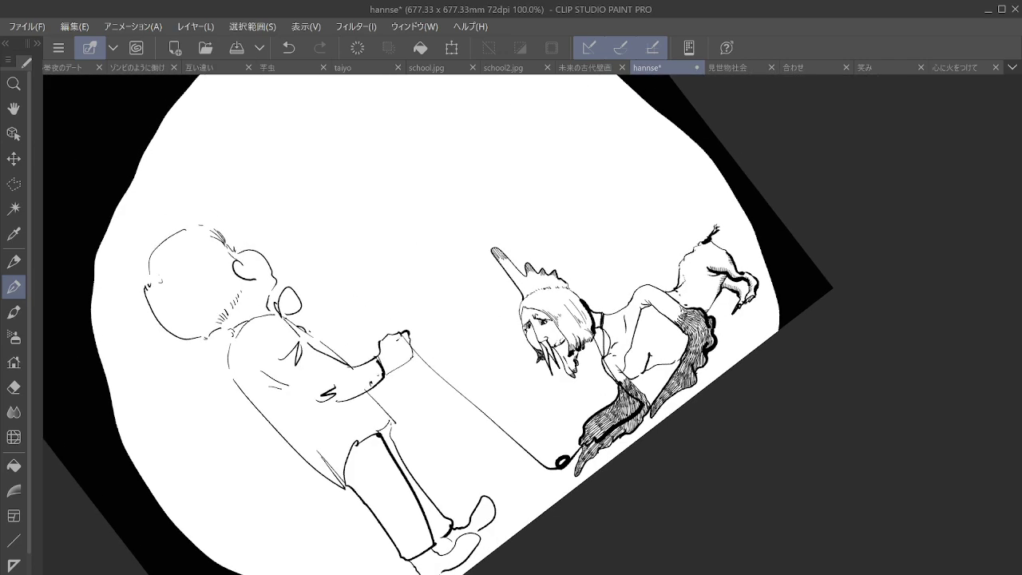
pyautogui.scroll(5, 819, 299)
pyautogui.moveTo(511, 319); pyautogui.dragTo(643, 315)
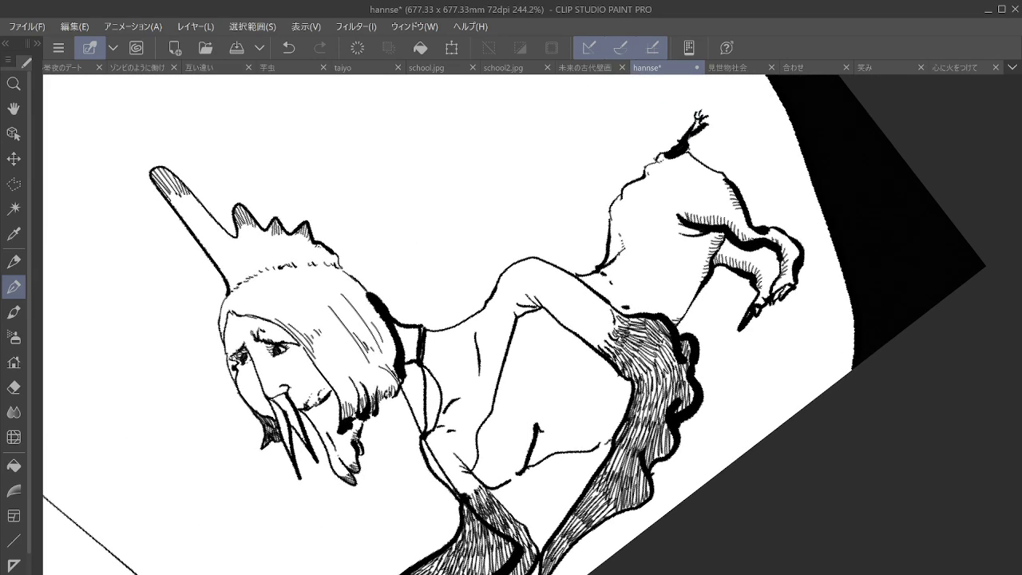
pyautogui.scroll(5, 705, 355)
pyautogui.moveTo(510, 319); pyautogui.dragTo(661, 341)
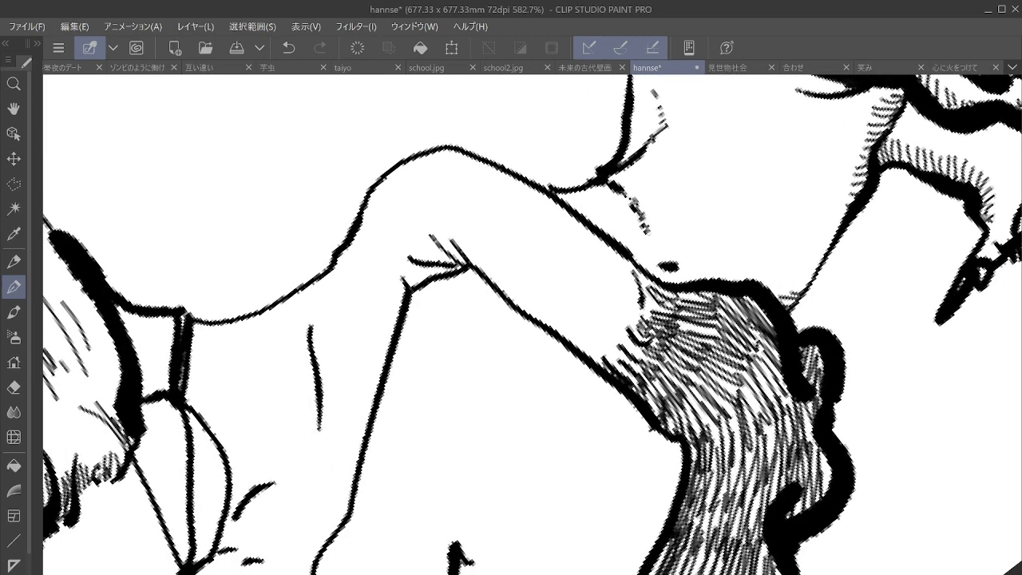
pyautogui.moveTo(661, 341); pyautogui.dragTo(809, 342)
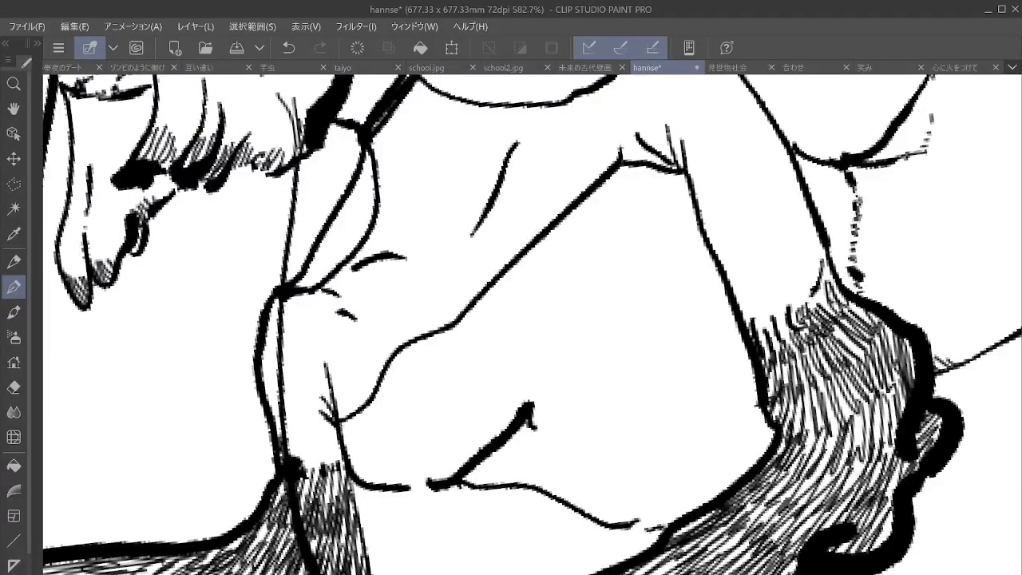
pyautogui.moveTo(367, 432); pyautogui.dragTo(349, 458)
pyautogui.moveTo(374, 437); pyautogui.dragTo(359, 475)
pyautogui.moveTo(389, 450); pyautogui.dragTo(371, 481)
pyautogui.moveTo(413, 452)
pyautogui.mouseDown()
pyautogui.moveTo(378, 483)
pyautogui.moveTo(391, 484)
pyautogui.mouseUp()
pyautogui.moveTo(428, 459); pyautogui.dragTo(407, 484)
pyautogui.moveTo(359, 431)
pyautogui.mouseDown()
pyautogui.moveTo(382, 399)
pyautogui.moveTo(438, 463)
pyautogui.moveTo(430, 480)
pyautogui.moveTo(399, 361)
pyautogui.moveTo(425, 356)
pyautogui.moveTo(471, 417)
pyautogui.moveTo(477, 465)
pyautogui.mouseUp()
pyautogui.moveTo(432, 344); pyautogui.dragTo(521, 395)
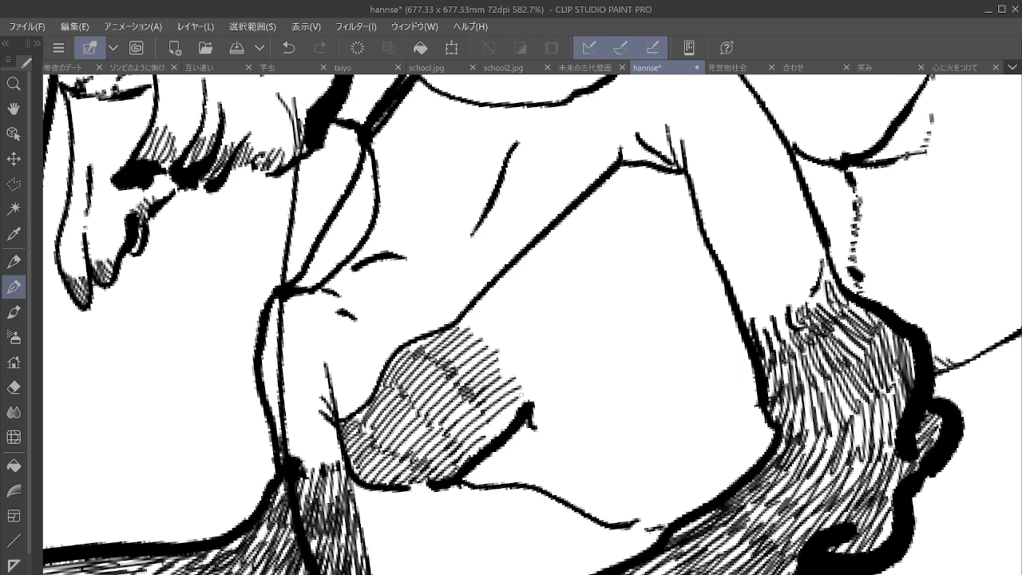
# Continue the diagonal hatching up to the far armpit and fill the rest of the area between the two arms
pyautogui.moveTo(463, 296)
pyautogui.mouseDown()
pyautogui.moveTo(523, 363)
pyautogui.moveTo(609, 369)
pyautogui.moveTo(563, 406)
pyautogui.moveTo(550, 399)
pyautogui.moveTo(562, 381)
pyautogui.moveTo(541, 355)
pyautogui.mouseUp()
pyautogui.moveTo(502, 290)
pyautogui.mouseDown()
pyautogui.moveTo(557, 241)
pyautogui.moveTo(593, 335)
pyautogui.moveTo(615, 321)
pyautogui.moveTo(626, 329)
pyautogui.moveTo(599, 375)
pyautogui.mouseUp()
pyautogui.moveTo(569, 223)
pyautogui.mouseDown()
pyautogui.moveTo(615, 199)
pyautogui.moveTo(630, 284)
pyautogui.moveTo(658, 335)
pyautogui.moveTo(639, 347)
pyautogui.mouseUp()
pyautogui.moveTo(636, 190)
pyautogui.mouseDown()
pyautogui.moveTo(671, 174)
pyautogui.moveTo(683, 208)
pyautogui.mouseUp()
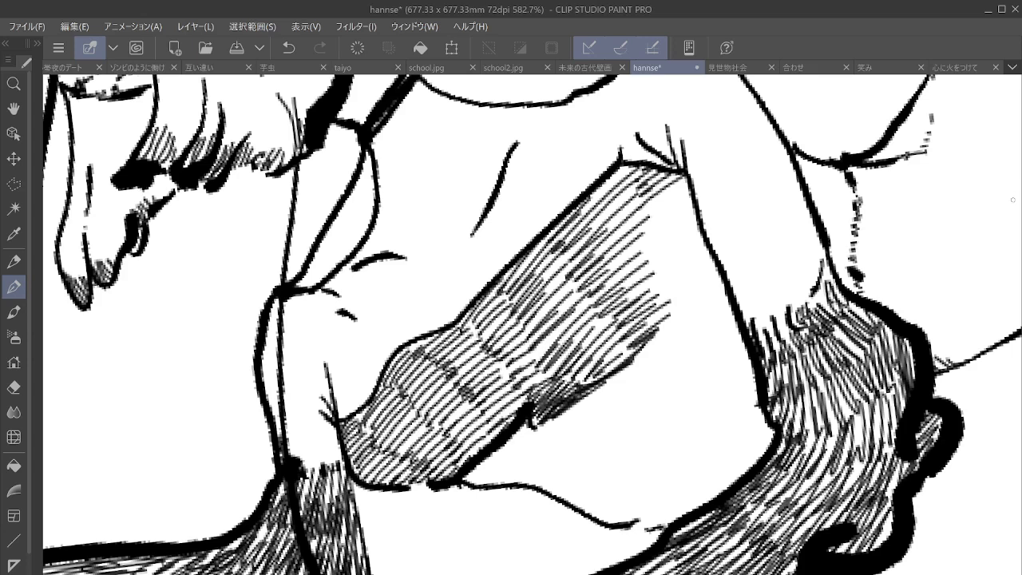
pyautogui.moveTo(647, 208)
pyautogui.mouseDown()
pyautogui.moveTo(689, 302)
pyautogui.moveTo(673, 317)
pyautogui.mouseUp()
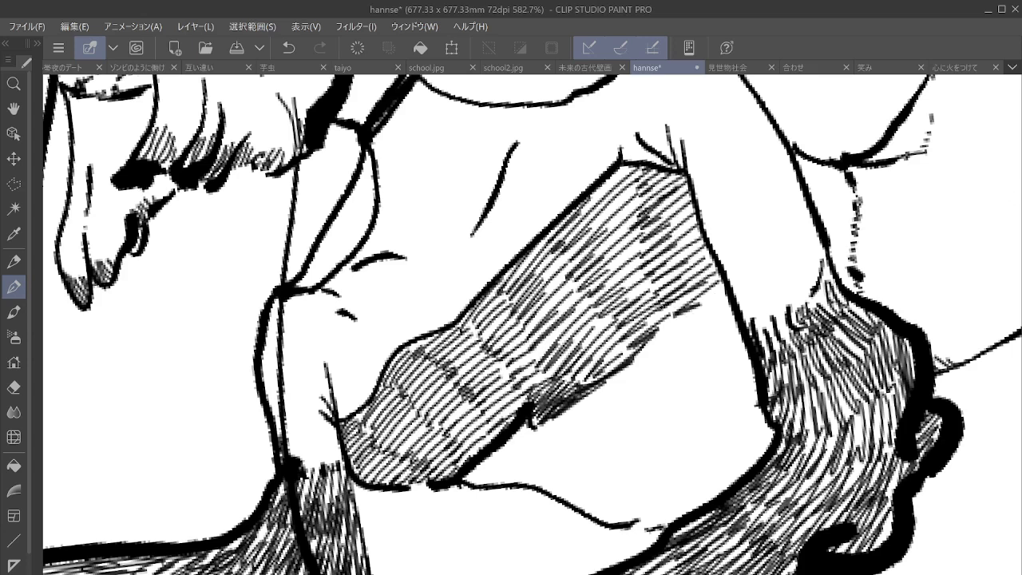
pyautogui.moveTo(479, 479)
pyautogui.mouseDown()
pyautogui.moveTo(529, 431)
pyautogui.moveTo(569, 438)
pyautogui.moveTo(595, 479)
pyautogui.moveTo(680, 501)
pyautogui.mouseUp()
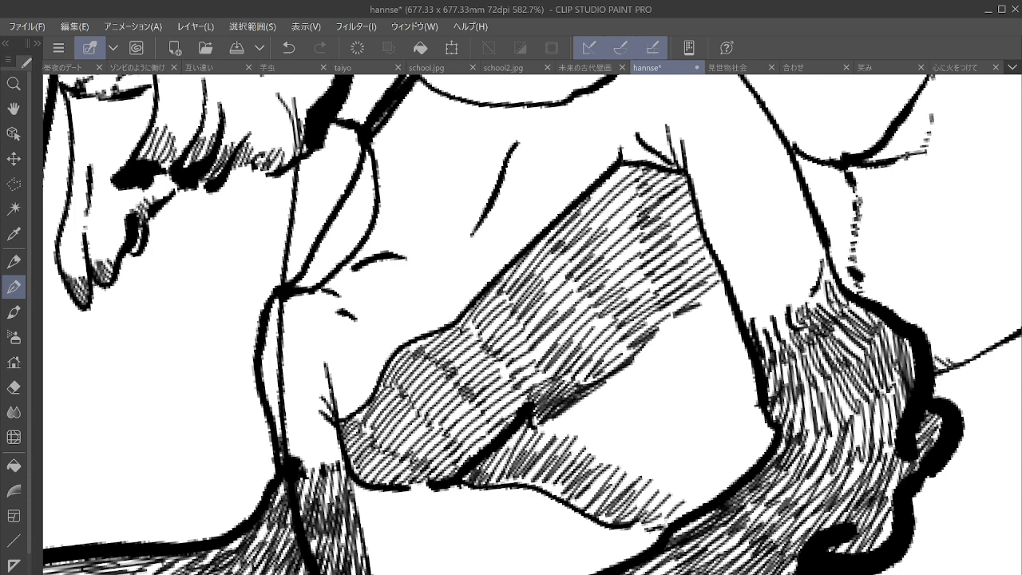
pyautogui.moveTo(532, 435)
pyautogui.mouseDown()
pyautogui.moveTo(600, 419)
pyautogui.moveTo(639, 459)
pyautogui.moveTo(718, 491)
pyautogui.moveTo(702, 506)
pyautogui.moveTo(631, 359)
pyautogui.moveTo(728, 489)
pyautogui.moveTo(747, 467)
pyautogui.moveTo(698, 331)
pyautogui.moveTo(719, 359)
pyautogui.moveTo(750, 471)
pyautogui.mouseUp()
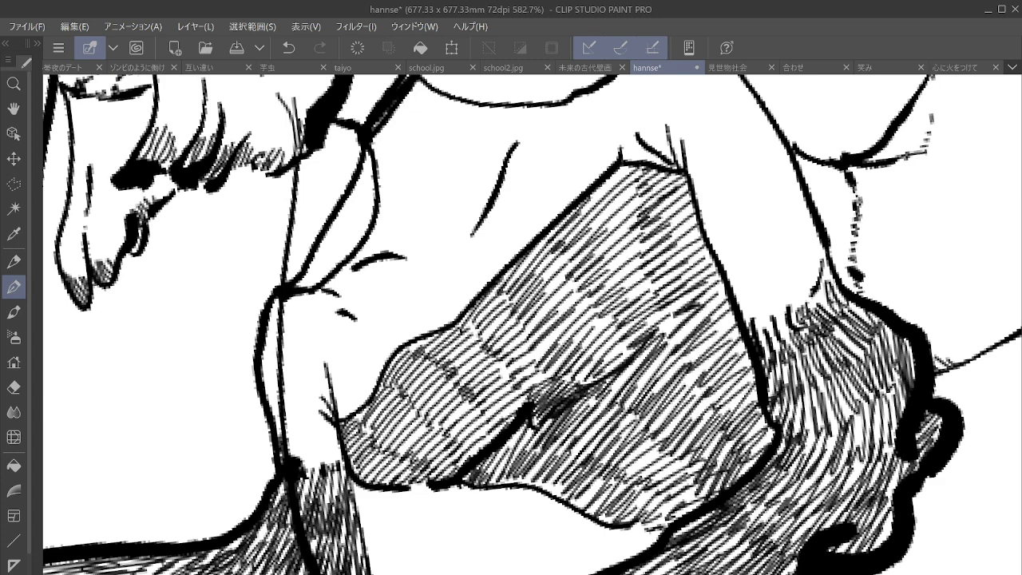
# Add fine inner lines to the standing figure's ear and close the small gaps in the face outline
pyautogui.hotkey('ctrl', '0')
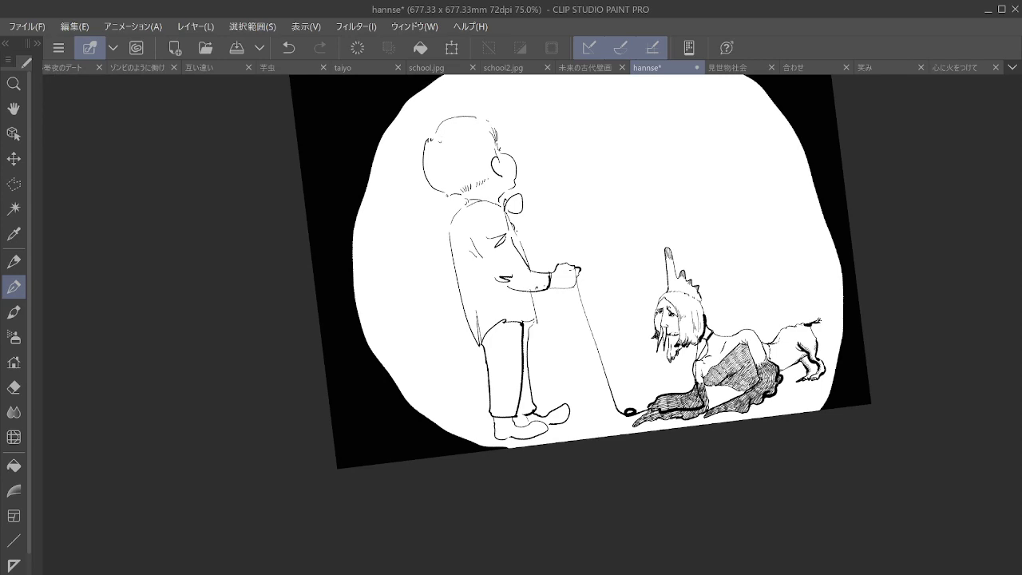
pyautogui.moveTo(543, 271); pyautogui.dragTo(675, 392)
pyautogui.scroll(5, 662, 284)
pyautogui.moveTo(662, 284); pyautogui.dragTo(719, 321)
pyautogui.scroll(4, 633, 344)
pyautogui.scroll(-2, 742, 447)
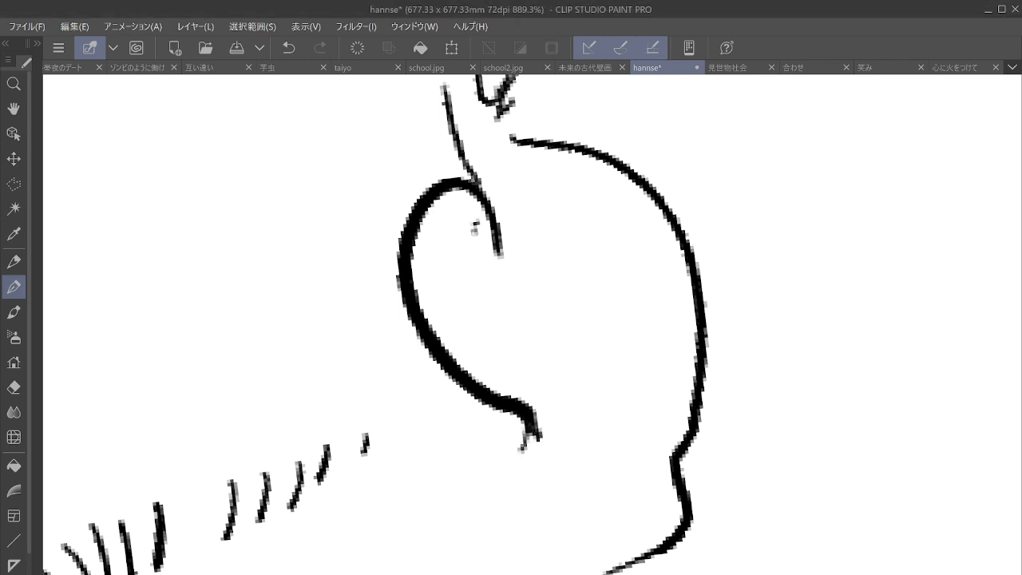
pyautogui.moveTo(477, 326); pyautogui.dragTo(515, 365)
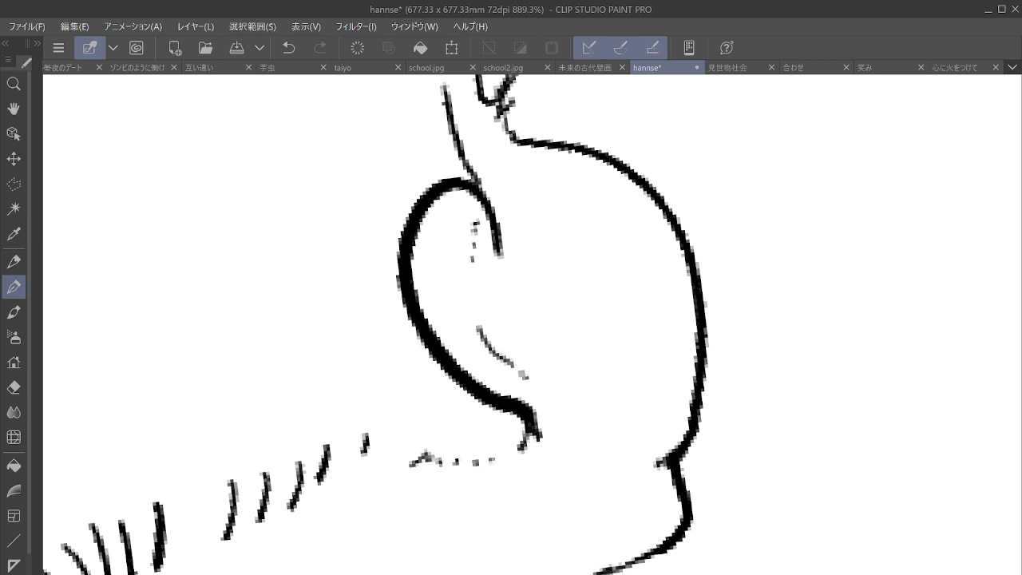
# Hatch the standing figure's bow tie knot and the adjoining half of the bow with steep strokes
pyautogui.scroll(-8, 711, 375)
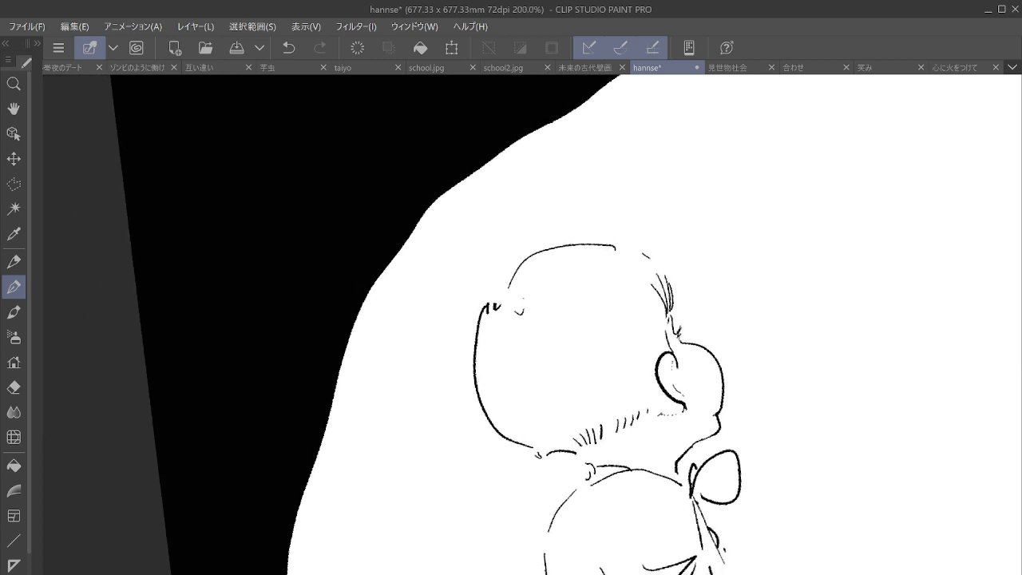
pyautogui.moveTo(686, 475); pyautogui.dragTo(704, 359)
pyautogui.scroll(5, 702, 359)
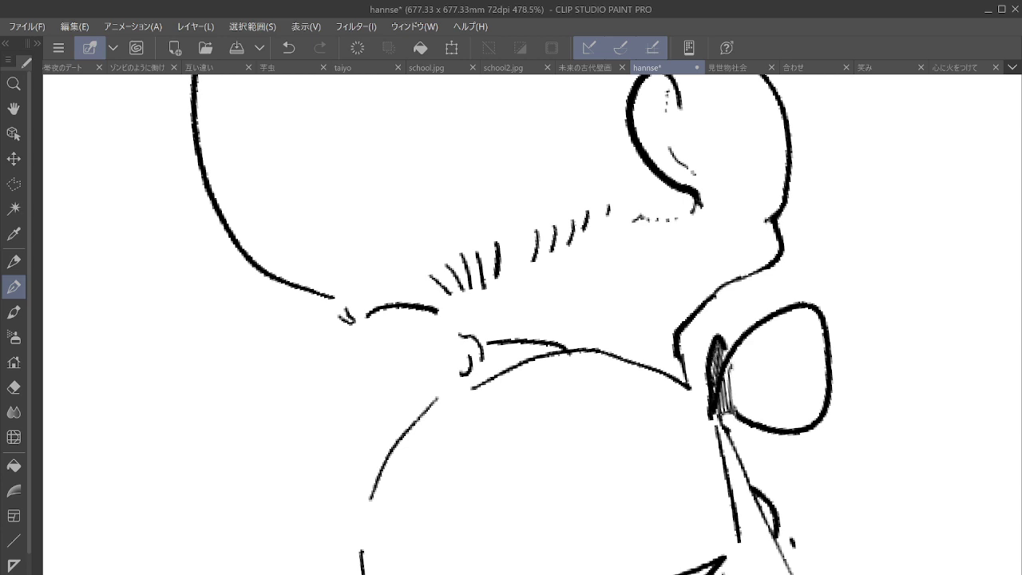
pyautogui.moveTo(740, 351); pyautogui.dragTo(738, 412)
pyautogui.moveTo(746, 346); pyautogui.dragTo(748, 418)
pyautogui.moveTo(744, 342); pyautogui.dragTo(746, 410)
pyautogui.moveTo(749, 337); pyautogui.dragTo(755, 418)
pyautogui.moveTo(757, 331); pyautogui.dragTo(764, 423)
pyautogui.moveTo(764, 329); pyautogui.dragTo(771, 426)
pyautogui.moveTo(773, 325)
pyautogui.mouseDown()
pyautogui.moveTo(778, 428)
pyautogui.moveTo(771, 386)
pyautogui.mouseUp()
pyautogui.moveTo(772, 319); pyautogui.dragTo(776, 428)
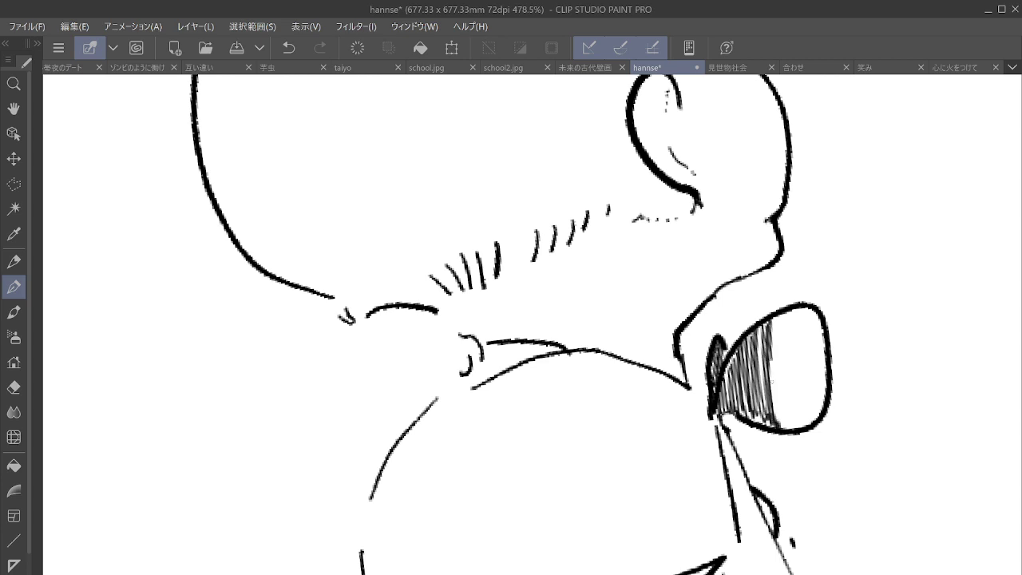
# Fill the outer half of the bow tie with steep hatching strokes up to its rounded edge
pyautogui.moveTo(773, 358); pyautogui.dragTo(778, 422)
pyautogui.moveTo(779, 321)
pyautogui.mouseDown()
pyautogui.moveTo(783, 428)
pyautogui.moveTo(786, 415)
pyautogui.mouseUp()
pyautogui.moveTo(786, 313)
pyautogui.mouseDown()
pyautogui.moveTo(789, 430)
pyautogui.moveTo(789, 406)
pyautogui.mouseUp()
pyautogui.moveTo(789, 316); pyautogui.dragTo(793, 423)
pyautogui.moveTo(797, 310); pyautogui.dragTo(803, 422)
pyautogui.moveTo(806, 308); pyautogui.dragTo(807, 418)
pyautogui.moveTo(816, 322)
pyautogui.mouseDown()
pyautogui.moveTo(812, 419)
pyautogui.moveTo(819, 412)
pyautogui.mouseUp()
pyautogui.moveTo(824, 348)
pyautogui.mouseDown()
pyautogui.moveTo(822, 399)
pyautogui.moveTo(810, 228)
pyautogui.mouseUp()
# Start hatching the back shoulder of the standing figure's jacket and close the gap in its outline
pyautogui.scroll(-4, 838, 351)
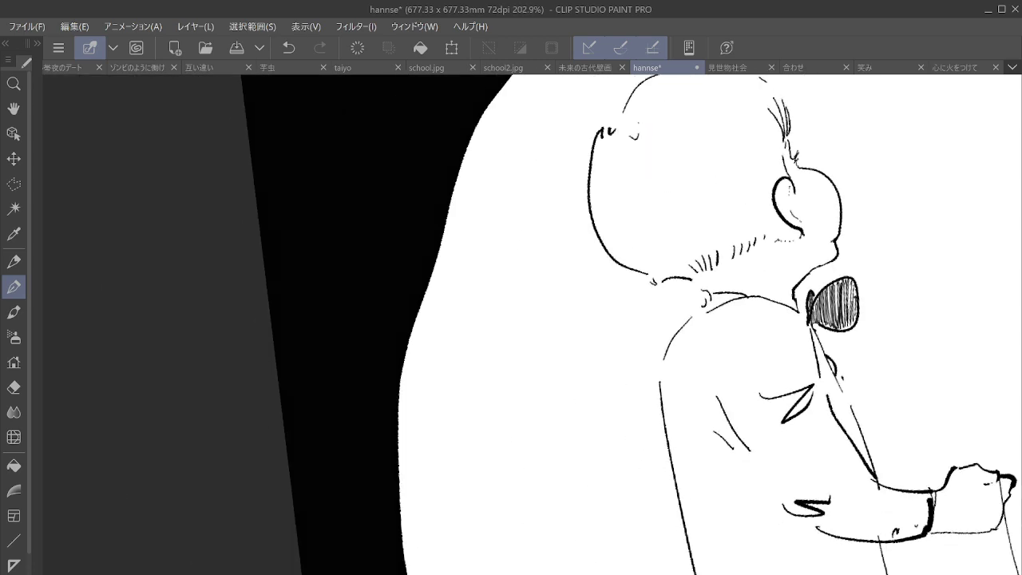
pyautogui.moveTo(812, 315); pyautogui.dragTo(694, 287)
pyautogui.scroll(6, 699, 327)
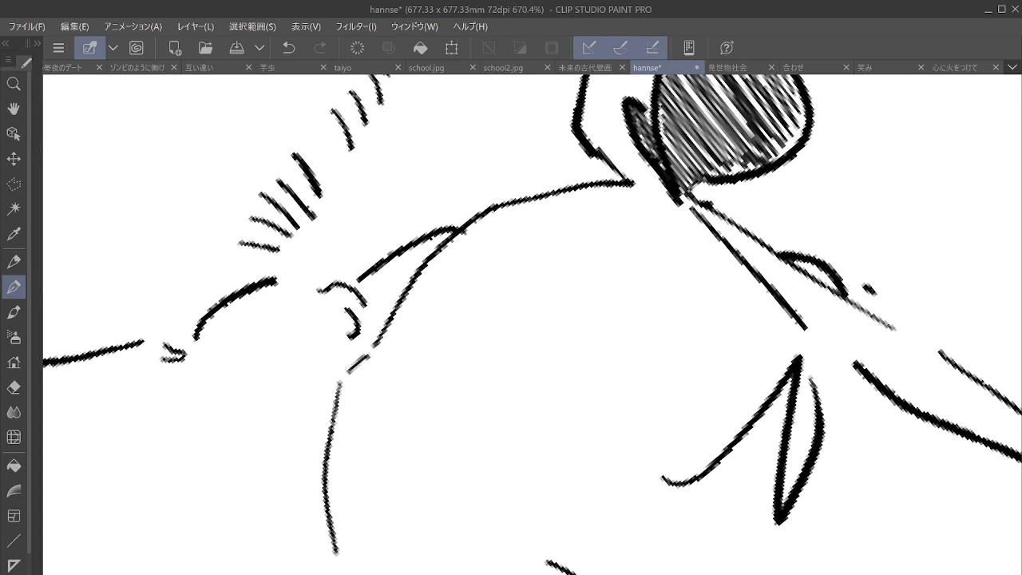
pyautogui.moveTo(367, 360)
pyautogui.mouseDown()
pyautogui.moveTo(340, 403)
pyautogui.moveTo(371, 354)
pyautogui.mouseUp()
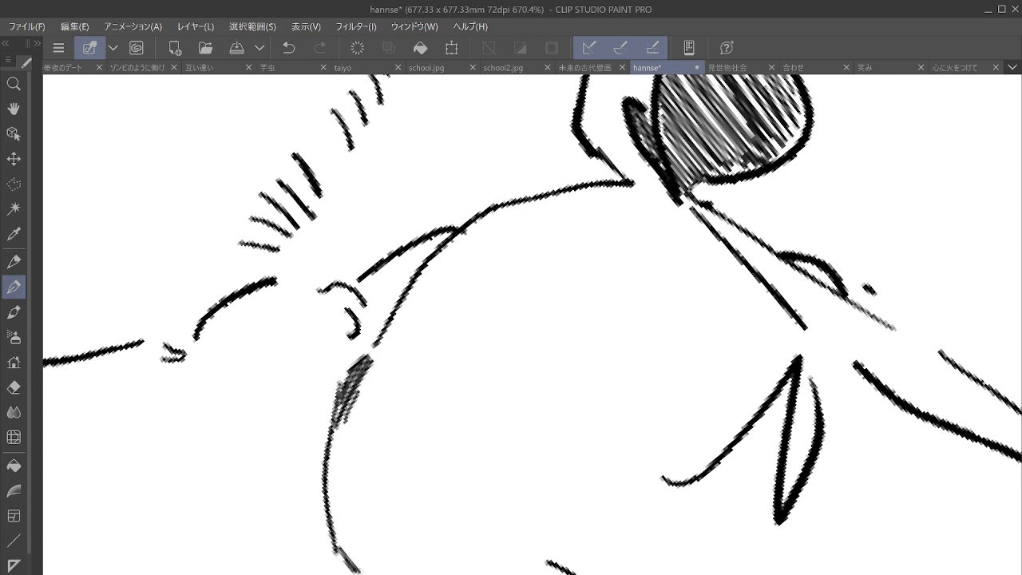
pyautogui.moveTo(360, 556)
pyautogui.mouseDown()
pyautogui.moveTo(378, 505)
pyautogui.moveTo(374, 471)
pyautogui.moveTo(392, 489)
pyautogui.moveTo(367, 407)
pyautogui.moveTo(398, 473)
pyautogui.moveTo(383, 415)
pyautogui.moveTo(415, 455)
pyautogui.moveTo(391, 362)
pyautogui.moveTo(437, 409)
pyautogui.moveTo(416, 229)
pyautogui.moveTo(439, 182)
pyautogui.mouseUp()
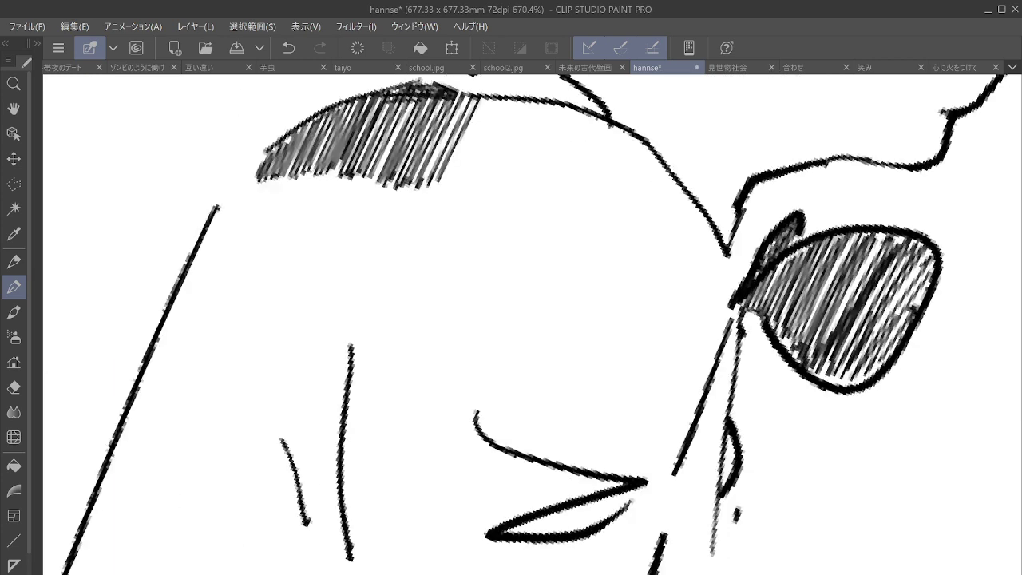
# Extend the first row of jacket hatching across the shoulder to the collar below the bow tie
pyautogui.moveTo(511, 288); pyautogui.dragTo(399, 390)
pyautogui.moveTo(364, 231)
pyautogui.mouseDown()
pyautogui.moveTo(391, 207)
pyautogui.moveTo(359, 295)
pyautogui.moveTo(379, 216)
pyautogui.moveTo(411, 207)
pyautogui.mouseUp()
pyautogui.moveTo(375, 296)
pyautogui.mouseDown()
pyautogui.moveTo(431, 203)
pyautogui.moveTo(444, 214)
pyautogui.moveTo(425, 298)
pyautogui.moveTo(479, 217)
pyautogui.moveTo(459, 323)
pyautogui.moveTo(519, 222)
pyautogui.mouseUp()
pyautogui.moveTo(491, 303)
pyautogui.mouseDown()
pyautogui.moveTo(511, 340)
pyautogui.moveTo(550, 371)
pyautogui.moveTo(542, 392)
pyautogui.mouseUp()
pyautogui.moveTo(587, 324)
pyautogui.mouseDown()
pyautogui.moveTo(565, 413)
pyautogui.moveTo(582, 443)
pyautogui.moveTo(600, 421)
pyautogui.moveTo(594, 463)
pyautogui.mouseUp()
pyautogui.moveTo(602, 409); pyautogui.dragTo(619, 459)
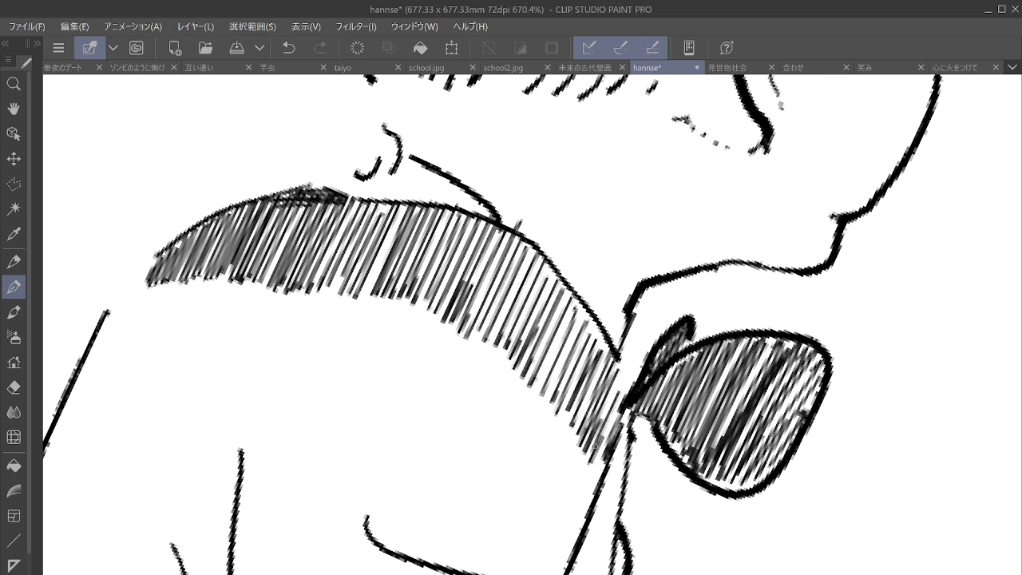
# Add a second row of hatching across the jacket's shoulder and fill the narrow strip down its front edge
pyautogui.moveTo(145, 265)
pyautogui.mouseDown()
pyautogui.moveTo(95, 367)
pyautogui.moveTo(172, 366)
pyautogui.mouseUp()
pyautogui.moveTo(191, 256)
pyautogui.mouseDown()
pyautogui.moveTo(216, 363)
pyautogui.moveTo(264, 363)
pyautogui.moveTo(292, 272)
pyautogui.moveTo(334, 370)
pyautogui.moveTo(355, 256)
pyautogui.moveTo(382, 379)
pyautogui.moveTo(411, 263)
pyautogui.moveTo(424, 395)
pyautogui.moveTo(448, 272)
pyautogui.moveTo(463, 419)
pyautogui.moveTo(479, 431)
pyautogui.moveTo(499, 320)
pyautogui.moveTo(519, 455)
pyautogui.moveTo(547, 355)
pyautogui.moveTo(524, 473)
pyautogui.moveTo(572, 399)
pyautogui.moveTo(591, 543)
pyautogui.moveTo(607, 423)
pyautogui.moveTo(581, 546)
pyautogui.mouseUp()
pyautogui.scroll(-5, 533, 324)
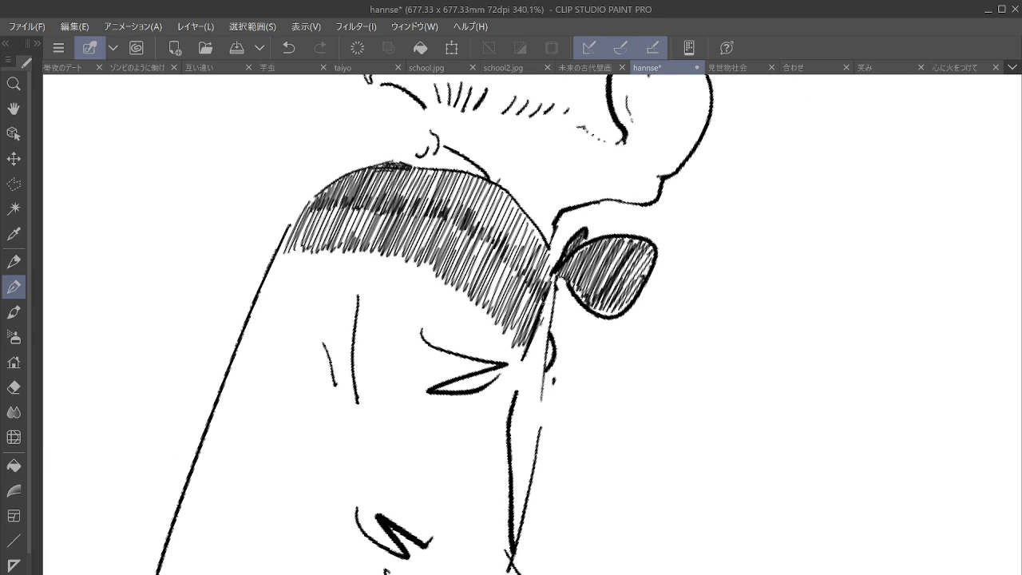
pyautogui.moveTo(558, 289); pyautogui.dragTo(525, 365)
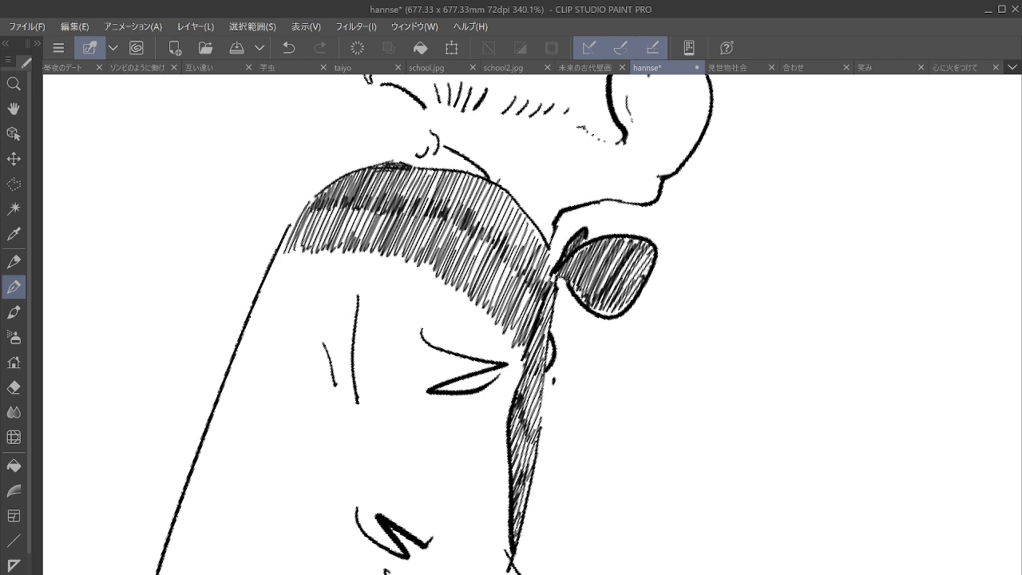
# Start a third row of jacket hatching from the back outline to above the long vertical crease
pyautogui.moveTo(291, 239)
pyautogui.mouseDown()
pyautogui.moveTo(266, 287)
pyautogui.moveTo(276, 265)
pyautogui.moveTo(265, 302)
pyautogui.mouseUp()
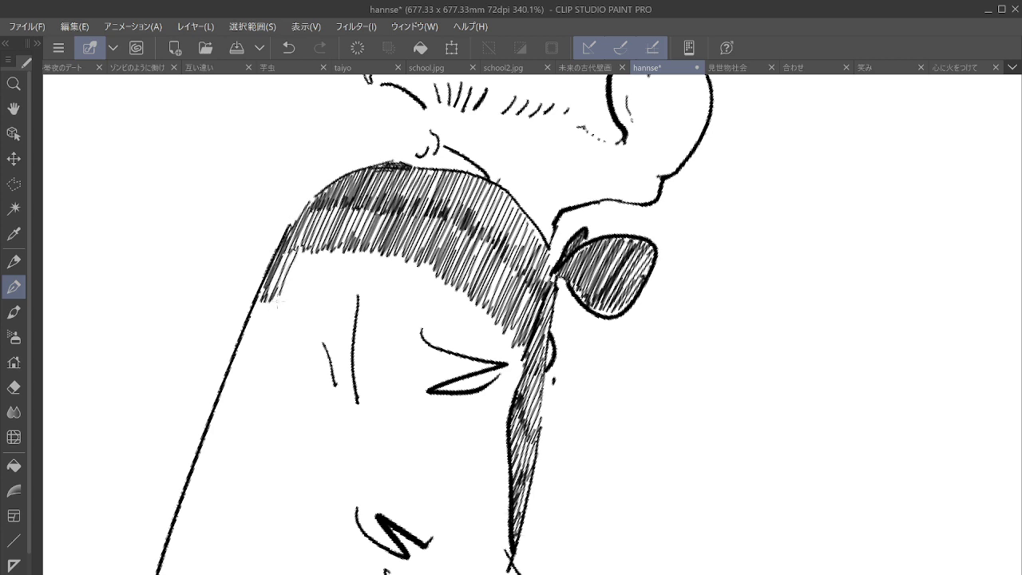
pyautogui.moveTo(311, 231); pyautogui.dragTo(287, 289)
pyautogui.moveTo(318, 239)
pyautogui.mouseDown()
pyautogui.moveTo(292, 304)
pyautogui.moveTo(300, 306)
pyautogui.mouseUp()
pyautogui.moveTo(335, 233); pyautogui.dragTo(314, 306)
pyautogui.moveTo(348, 236); pyautogui.dragTo(327, 307)
pyautogui.moveTo(361, 238); pyautogui.dragTo(334, 307)
pyautogui.moveTo(369, 236); pyautogui.dragTo(342, 310)
# Continue the third row of jacket hatching from above the vertical crease past the start of the chest fold
pyautogui.moveTo(378, 237)
pyautogui.mouseDown()
pyautogui.moveTo(351, 305)
pyautogui.moveTo(359, 301)
pyautogui.mouseUp()
pyautogui.moveTo(393, 242)
pyautogui.mouseDown()
pyautogui.moveTo(364, 311)
pyautogui.moveTo(374, 306)
pyautogui.mouseUp()
pyautogui.moveTo(409, 243); pyautogui.dragTo(382, 315)
pyautogui.moveTo(415, 246); pyautogui.dragTo(392, 313)
pyautogui.moveTo(428, 247); pyautogui.dragTo(404, 317)
pyautogui.moveTo(442, 252); pyautogui.dragTo(413, 327)
pyautogui.moveTo(447, 270); pyautogui.dragTo(420, 339)
pyautogui.moveTo(454, 276); pyautogui.dragTo(431, 345)
pyautogui.moveTo(465, 277); pyautogui.dragTo(437, 347)
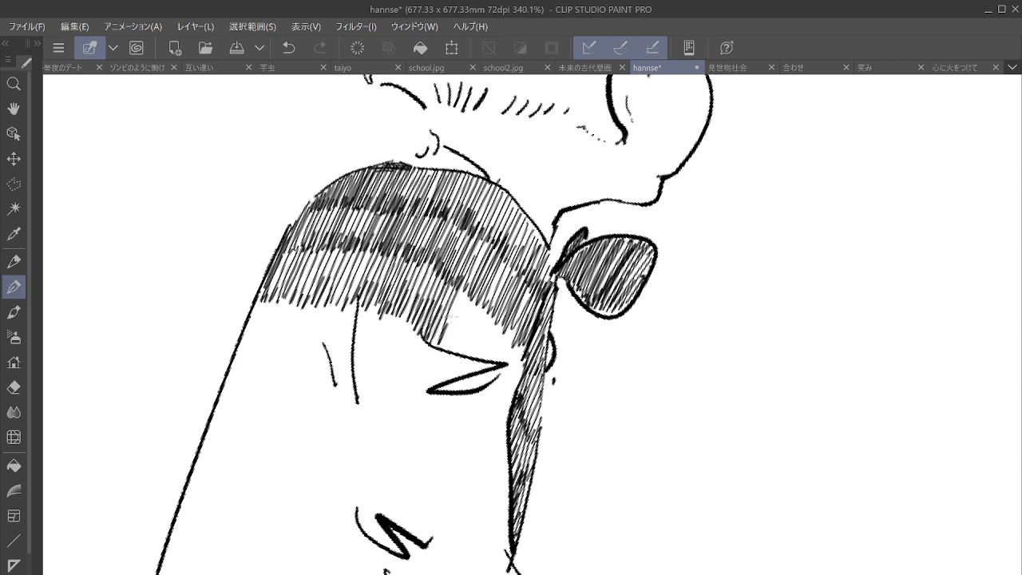
# Complete the third row of jacket hatching above the chest fold, reaching the jacket's front edge
pyautogui.moveTo(473, 281); pyautogui.dragTo(446, 348)
pyautogui.moveTo(479, 282); pyautogui.dragTo(455, 356)
pyautogui.moveTo(487, 294); pyautogui.dragTo(463, 361)
pyautogui.moveTo(495, 303)
pyautogui.mouseDown()
pyautogui.moveTo(468, 365)
pyautogui.moveTo(476, 368)
pyautogui.mouseUp()
pyautogui.moveTo(506, 318); pyautogui.dragTo(482, 370)
pyautogui.moveTo(519, 327); pyautogui.dragTo(500, 364)
pyautogui.moveTo(520, 336); pyautogui.dragTo(497, 388)
pyautogui.moveTo(524, 344); pyautogui.dragTo(502, 395)
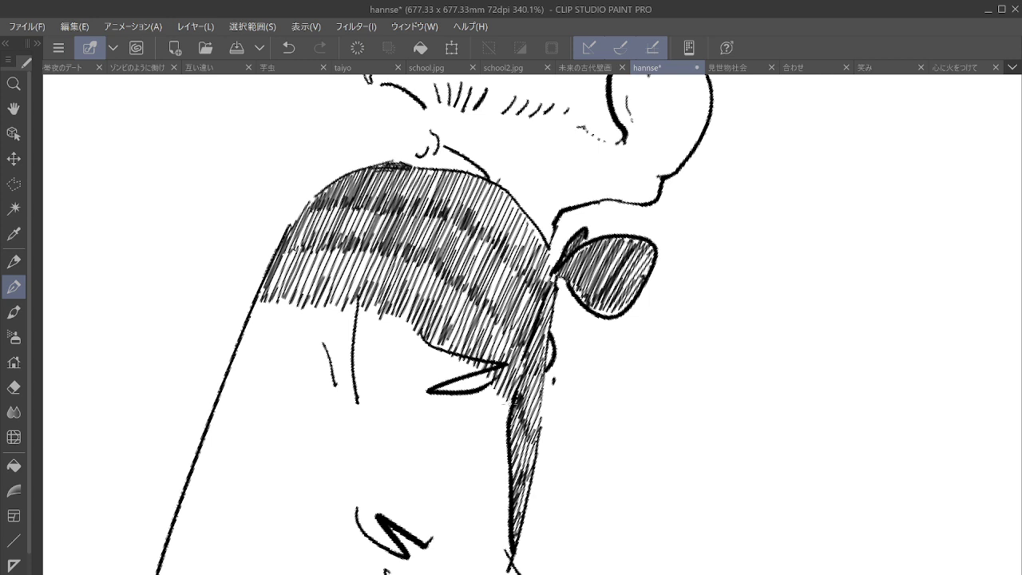
# Start a fourth row of jacket hatching from the back outline across the two sleeve creases
pyautogui.moveTo(277, 279); pyautogui.dragTo(245, 359)
pyautogui.moveTo(280, 307); pyautogui.dragTo(250, 361)
pyautogui.moveTo(270, 286)
pyautogui.mouseDown()
pyautogui.moveTo(237, 362)
pyautogui.moveTo(251, 359)
pyautogui.mouseUp()
pyautogui.moveTo(303, 270); pyautogui.dragTo(268, 357)
pyautogui.moveTo(295, 277); pyautogui.dragTo(263, 360)
pyautogui.moveTo(297, 295); pyautogui.dragTo(275, 366)
pyautogui.moveTo(316, 291)
pyautogui.mouseDown()
pyautogui.moveTo(282, 362)
pyautogui.moveTo(296, 361)
pyautogui.mouseUp()
pyautogui.moveTo(327, 289); pyautogui.dragTo(310, 365)
pyautogui.moveTo(340, 292); pyautogui.dragTo(326, 369)
pyautogui.moveTo(356, 297); pyautogui.dragTo(336, 372)
pyautogui.moveTo(357, 292); pyautogui.dragTo(337, 367)
# Continue the fourth row of jacket hatching from the long sleeve crease to the pointed chest fold
pyautogui.moveTo(375, 291); pyautogui.dragTo(356, 373)
pyautogui.moveTo(395, 297); pyautogui.dragTo(372, 383)
pyautogui.moveTo(399, 305)
pyautogui.mouseDown()
pyautogui.moveTo(379, 388)
pyautogui.moveTo(388, 375)
pyautogui.mouseUp()
pyautogui.moveTo(418, 299); pyautogui.dragTo(398, 387)
pyautogui.moveTo(426, 311); pyautogui.dragTo(405, 393)
pyautogui.moveTo(431, 321); pyautogui.dragTo(415, 401)
pyautogui.moveTo(439, 335); pyautogui.dragTo(420, 405)
pyautogui.moveTo(444, 348); pyautogui.dragTo(424, 408)
pyautogui.moveTo(449, 342); pyautogui.dragTo(430, 391)
pyautogui.moveTo(455, 340); pyautogui.dragTo(436, 388)
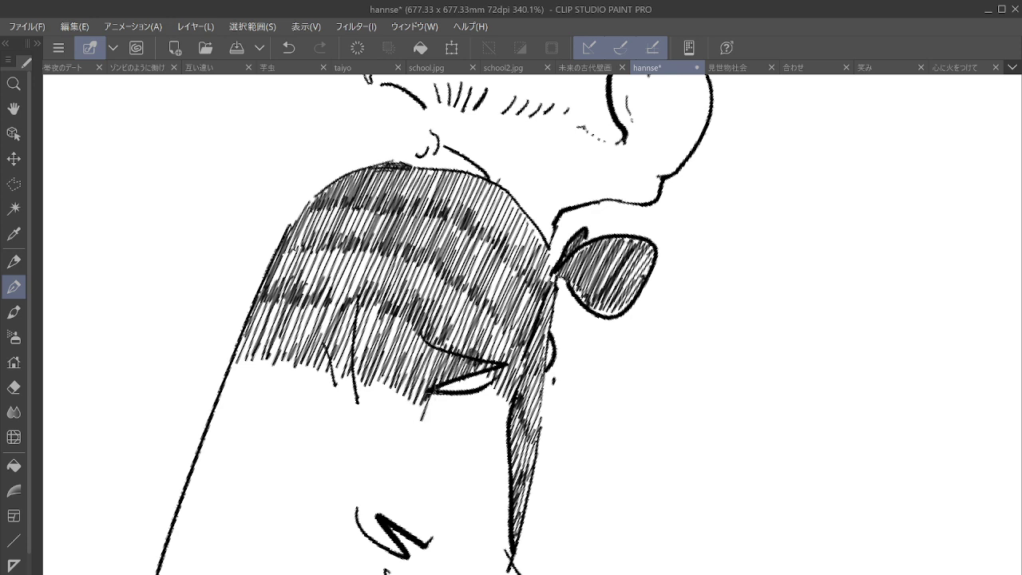
# Hatch over and below the pointed chest fold, carrying the strokes to the jacket's thick front contour
pyautogui.moveTo(447, 376); pyautogui.dragTo(426, 423)
pyautogui.moveTo(455, 369); pyautogui.dragTo(434, 425)
pyautogui.moveTo(466, 363); pyautogui.dragTo(440, 426)
pyautogui.moveTo(465, 380); pyautogui.dragTo(444, 428)
pyautogui.moveTo(471, 379)
pyautogui.mouseDown()
pyautogui.moveTo(450, 428)
pyautogui.moveTo(460, 431)
pyautogui.mouseUp()
pyautogui.moveTo(482, 380); pyautogui.dragTo(471, 438)
pyautogui.moveTo(492, 372); pyautogui.dragTo(476, 439)
pyautogui.moveTo(495, 382); pyautogui.dragTo(484, 441)
pyautogui.moveTo(505, 388); pyautogui.dragTo(490, 443)
pyautogui.moveTo(511, 389); pyautogui.dragTo(495, 444)
pyautogui.moveTo(509, 409); pyautogui.dragTo(497, 447)
pyautogui.moveTo(511, 411); pyautogui.dragTo(502, 449)
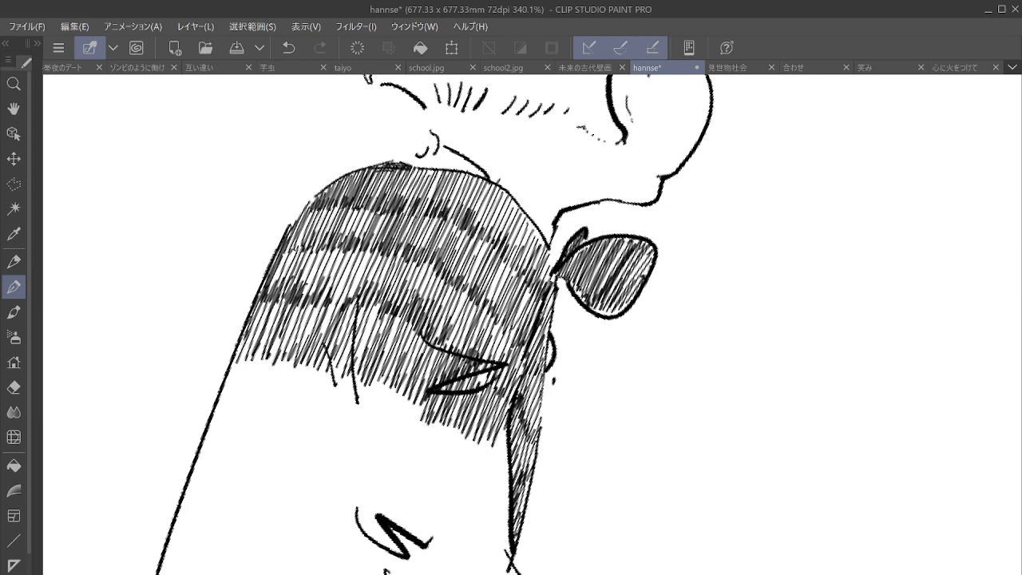
# Start a fifth row of jacket hatching from the back outline across the lower ends of the two sleeve creases
pyautogui.moveTo(239, 331); pyautogui.dragTo(217, 417)
pyautogui.moveTo(247, 335); pyautogui.dragTo(230, 421)
pyautogui.moveTo(260, 334); pyautogui.dragTo(244, 423)
pyautogui.moveTo(276, 338)
pyautogui.mouseDown()
pyautogui.moveTo(252, 424)
pyautogui.moveTo(264, 423)
pyautogui.mouseUp()
pyautogui.moveTo(299, 339); pyautogui.dragTo(279, 430)
pyautogui.moveTo(311, 345)
pyautogui.mouseDown()
pyautogui.moveTo(287, 428)
pyautogui.moveTo(295, 425)
pyautogui.mouseUp()
pyautogui.moveTo(324, 350); pyautogui.dragTo(308, 428)
pyautogui.moveTo(340, 353)
pyautogui.mouseDown()
pyautogui.moveTo(317, 430)
pyautogui.moveTo(327, 430)
pyautogui.mouseUp()
pyautogui.moveTo(359, 360)
pyautogui.mouseDown()
pyautogui.moveTo(339, 433)
pyautogui.moveTo(344, 425)
pyautogui.mouseUp()
pyautogui.moveTo(368, 359); pyautogui.dragTo(348, 431)
pyautogui.moveTo(374, 359); pyautogui.dragTo(356, 433)
# Continue the fifth row of jacket hatching below the pointed chest fold to the jacket's front edge
pyautogui.moveTo(375, 360); pyautogui.dragTo(356, 436)
pyautogui.moveTo(391, 361)
pyautogui.mouseDown()
pyautogui.moveTo(371, 440)
pyautogui.moveTo(380, 440)
pyautogui.mouseUp()
pyautogui.moveTo(408, 375); pyautogui.dragTo(396, 449)
pyautogui.moveTo(425, 388); pyautogui.dragTo(410, 455)
pyautogui.moveTo(437, 376); pyautogui.dragTo(417, 458)
pyautogui.moveTo(439, 394); pyautogui.dragTo(420, 461)
pyautogui.moveTo(444, 398); pyautogui.dragTo(429, 471)
pyautogui.moveTo(458, 407); pyautogui.dragTo(444, 480)
pyautogui.moveTo(469, 415); pyautogui.dragTo(455, 484)
pyautogui.moveTo(480, 421); pyautogui.dragTo(466, 488)
pyautogui.moveTo(492, 426); pyautogui.dragTo(479, 488)
pyautogui.moveTo(504, 431); pyautogui.dragTo(489, 496)
# Start a sixth row of slanted jacket hatching at the back outline, overlapping the row above
pyautogui.moveTo(511, 456)
pyautogui.mouseDown()
pyautogui.moveTo(494, 501)
pyautogui.moveTo(436, 451)
pyautogui.moveTo(658, 286)
pyautogui.mouseUp()
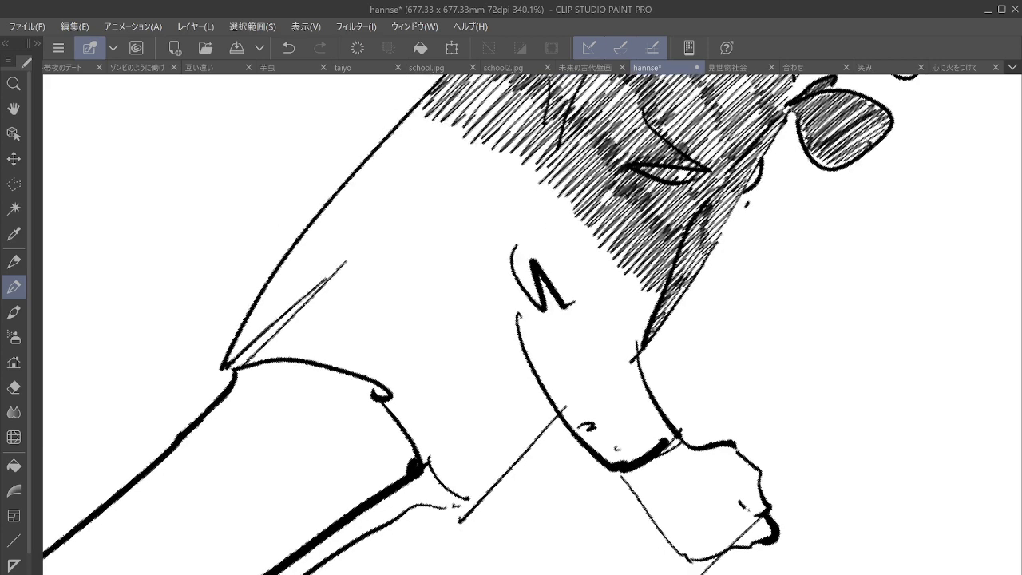
pyautogui.moveTo(566, 407); pyautogui.dragTo(613, 412)
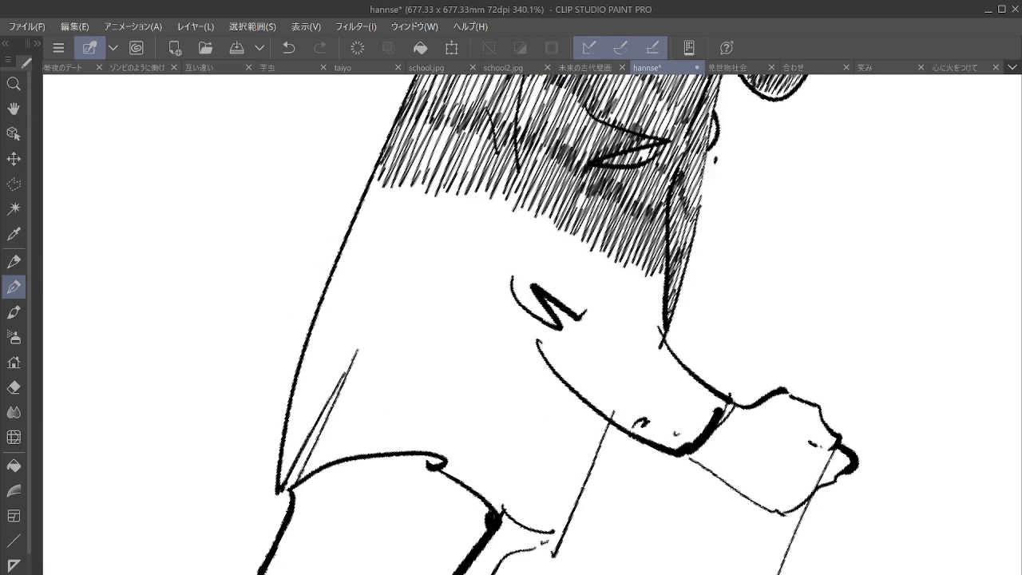
pyautogui.moveTo(387, 152); pyautogui.dragTo(367, 191)
pyautogui.moveTo(389, 154); pyautogui.dragTo(349, 255)
pyautogui.moveTo(396, 158); pyautogui.dragTo(360, 256)
pyautogui.moveTo(398, 173); pyautogui.dragTo(363, 269)
pyautogui.moveTo(410, 174)
pyautogui.mouseDown()
pyautogui.moveTo(367, 273)
pyautogui.moveTo(375, 263)
pyautogui.mouseUp()
pyautogui.moveTo(410, 183); pyautogui.dragTo(386, 266)
pyautogui.moveTo(423, 182)
pyautogui.mouseDown()
pyautogui.moveTo(398, 270)
pyautogui.moveTo(406, 275)
pyautogui.mouseUp()
pyautogui.moveTo(436, 192); pyautogui.dragTo(412, 279)
pyautogui.moveTo(426, 195); pyautogui.dragTo(399, 277)
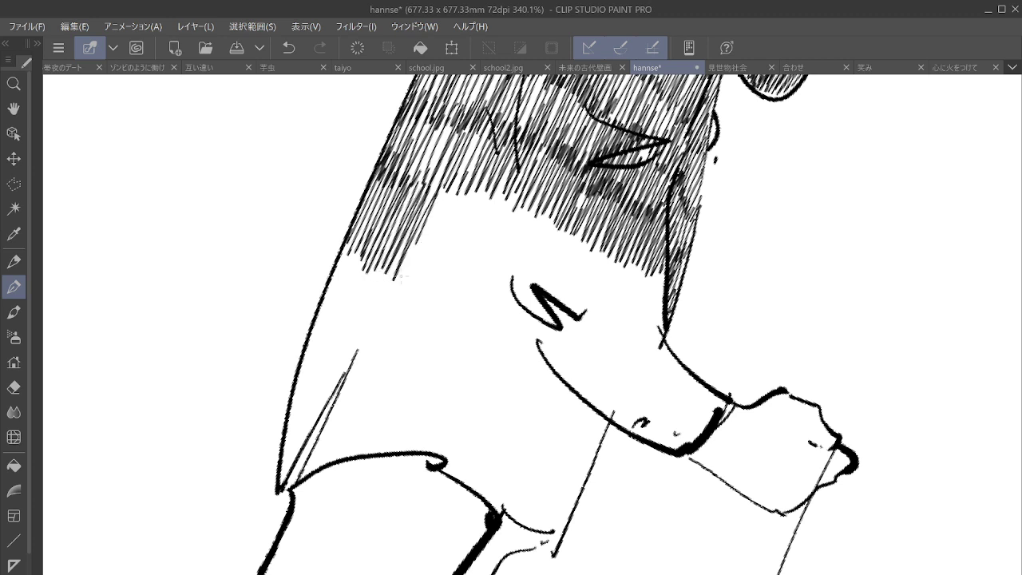
# Continue the sixth row of jacket hatching across the mid-back to the zigzag elbow fold
pyautogui.moveTo(431, 179); pyautogui.dragTo(408, 278)
pyautogui.moveTo(444, 175)
pyautogui.mouseDown()
pyautogui.moveTo(417, 282)
pyautogui.moveTo(428, 271)
pyautogui.mouseUp()
pyautogui.moveTo(470, 179); pyautogui.dragTo(444, 280)
pyautogui.moveTo(485, 191)
pyautogui.mouseDown()
pyautogui.moveTo(452, 278)
pyautogui.moveTo(462, 276)
pyautogui.mouseUp()
pyautogui.moveTo(477, 250); pyautogui.dragTo(466, 278)
pyautogui.moveTo(516, 192); pyautogui.dragTo(466, 279)
pyautogui.moveTo(519, 199); pyautogui.dragTo(479, 289)
pyautogui.moveTo(541, 194); pyautogui.dragTo(494, 302)
pyautogui.moveTo(551, 209); pyautogui.dragTo(507, 300)
# Hatch over the zigzag elbow fold and carry the sixth row across the upper sleeve to the front contour
pyautogui.moveTo(559, 199); pyautogui.dragTo(507, 316)
pyautogui.moveTo(562, 214)
pyautogui.mouseDown()
pyautogui.moveTo(513, 318)
pyautogui.moveTo(520, 312)
pyautogui.mouseUp()
pyautogui.moveTo(575, 210); pyautogui.dragTo(529, 327)
pyautogui.moveTo(582, 238); pyautogui.dragTo(543, 319)
pyautogui.moveTo(592, 218); pyautogui.dragTo(548, 323)
pyautogui.moveTo(604, 235); pyautogui.dragTo(549, 337)
pyautogui.moveTo(610, 233); pyautogui.dragTo(588, 279)
pyautogui.moveTo(609, 239); pyautogui.dragTo(566, 337)
pyautogui.moveTo(628, 236)
pyautogui.mouseDown()
pyautogui.moveTo(578, 327)
pyautogui.moveTo(585, 337)
pyautogui.mouseUp()
pyautogui.moveTo(636, 254)
pyautogui.mouseDown()
pyautogui.moveTo(593, 331)
pyautogui.moveTo(605, 334)
pyautogui.mouseUp()
pyautogui.moveTo(645, 257)
pyautogui.mouseDown()
pyautogui.moveTo(606, 333)
pyautogui.moveTo(617, 333)
pyautogui.mouseUp()
pyautogui.moveTo(659, 255); pyautogui.dragTo(629, 337)
pyautogui.moveTo(667, 267); pyautogui.dragTo(636, 336)
pyautogui.moveTo(664, 289); pyautogui.dragTo(639, 343)
pyautogui.moveTo(664, 304); pyautogui.dragTo(645, 341)
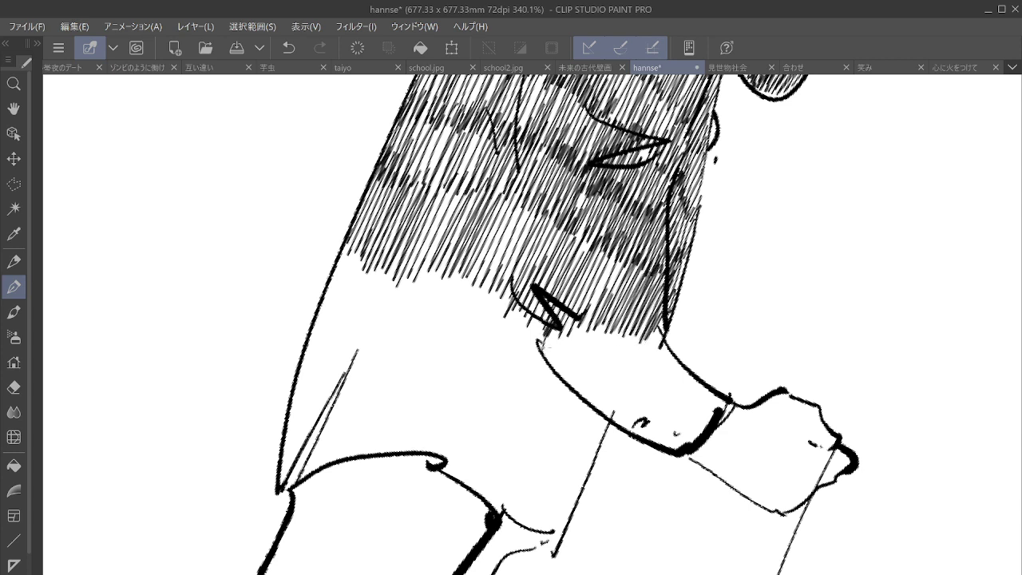
# Hatch the upper forearm sleeve from below the elbow fold down to the sleeve's lower outline
pyautogui.moveTo(580, 321); pyautogui.dragTo(559, 375)
pyautogui.moveTo(589, 322); pyautogui.dragTo(570, 384)
pyautogui.moveTo(602, 322); pyautogui.dragTo(578, 396)
pyautogui.moveTo(611, 324); pyautogui.dragTo(586, 395)
pyautogui.moveTo(620, 320); pyautogui.dragTo(591, 389)
pyautogui.moveTo(623, 324); pyautogui.dragTo(595, 403)
pyautogui.moveTo(634, 322); pyautogui.dragTo(606, 411)
pyautogui.moveTo(645, 335); pyautogui.dragTo(616, 419)
pyautogui.moveTo(653, 336); pyautogui.dragTo(626, 418)
pyautogui.moveTo(665, 339); pyautogui.dragTo(635, 426)
# Finish hatching the forearm sleeve down to its thick cuff line
pyautogui.moveTo(672, 348); pyautogui.dragTo(645, 432)
pyautogui.moveTo(677, 364); pyautogui.dragTo(648, 444)
pyautogui.moveTo(685, 382); pyautogui.dragTo(658, 452)
pyautogui.moveTo(691, 386); pyautogui.dragTo(662, 450)
pyautogui.moveTo(696, 389); pyautogui.dragTo(672, 449)
pyautogui.moveTo(701, 399); pyautogui.dragTo(677, 450)
pyautogui.moveTo(689, 428); pyautogui.dragTo(680, 449)
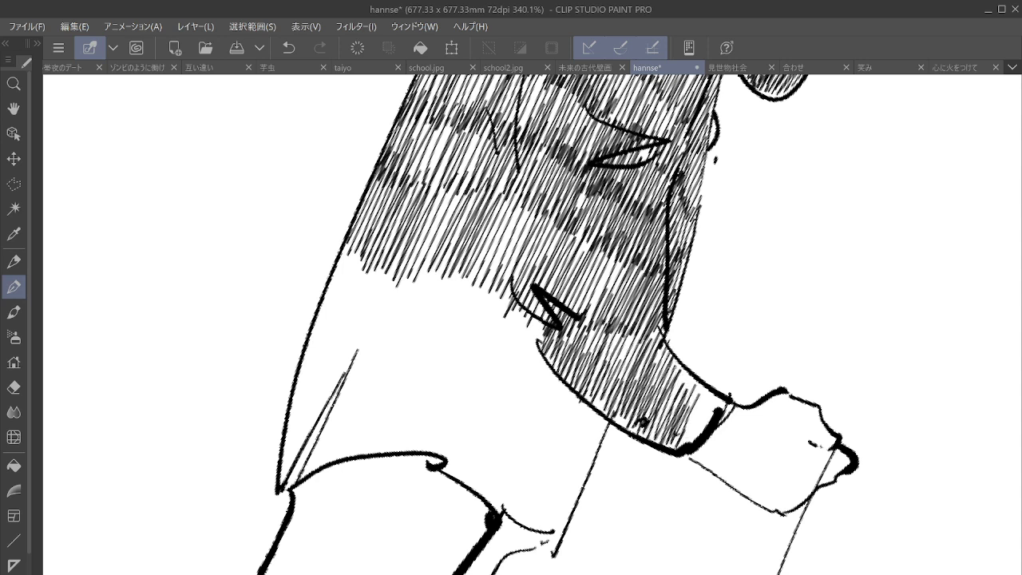
pyautogui.moveTo(700, 381); pyautogui.dragTo(679, 436)
pyautogui.moveTo(705, 388); pyautogui.dragTo(688, 443)
pyautogui.moveTo(710, 397); pyautogui.dragTo(691, 437)
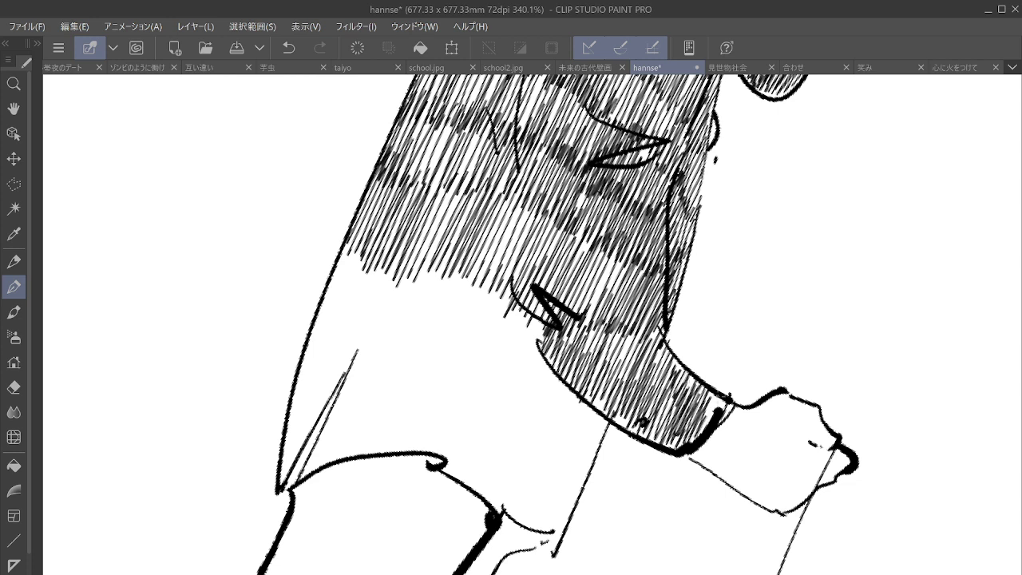
# Start a seventh row of jacket hatching from the back outline to the tips of the thin hem creases
pyautogui.moveTo(354, 228); pyautogui.dragTo(338, 265)
pyautogui.moveTo(361, 224)
pyautogui.mouseDown()
pyautogui.moveTo(319, 312)
pyautogui.moveTo(349, 261)
pyautogui.mouseUp()
pyautogui.moveTo(369, 243)
pyautogui.mouseDown()
pyautogui.moveTo(328, 329)
pyautogui.moveTo(348, 270)
pyautogui.mouseUp()
pyautogui.moveTo(364, 237); pyautogui.dragTo(321, 324)
pyautogui.moveTo(359, 239); pyautogui.dragTo(327, 328)
pyautogui.moveTo(375, 244); pyautogui.dragTo(340, 352)
pyautogui.moveTo(386, 254); pyautogui.dragTo(352, 356)
pyautogui.moveTo(402, 252); pyautogui.dragTo(369, 364)
# Continue the seventh row of jacket hatching across the lower back to the curved line beside the elbow fold
pyautogui.moveTo(426, 249); pyautogui.dragTo(380, 368)
pyautogui.moveTo(439, 252); pyautogui.dragTo(395, 369)
pyautogui.moveTo(451, 260)
pyautogui.mouseDown()
pyautogui.moveTo(402, 369)
pyautogui.moveTo(410, 372)
pyautogui.mouseUp()
pyautogui.moveTo(465, 269); pyautogui.dragTo(425, 377)
pyautogui.moveTo(482, 267); pyautogui.dragTo(439, 378)
pyautogui.moveTo(498, 275)
pyautogui.mouseDown()
pyautogui.moveTo(449, 375)
pyautogui.moveTo(457, 381)
pyautogui.mouseUp()
pyautogui.moveTo(514, 273); pyautogui.dragTo(463, 385)
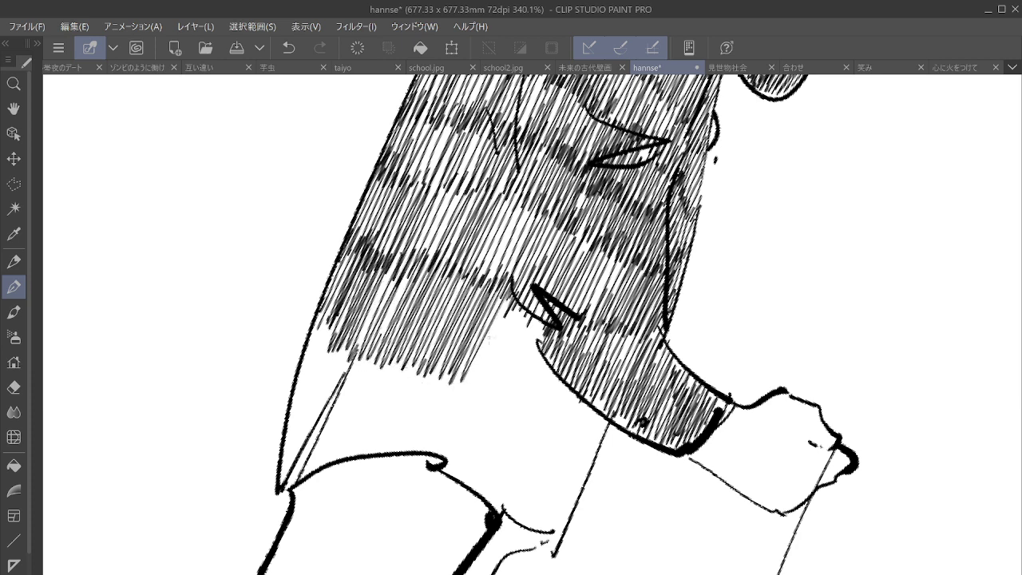
# Complete the seventh row of jacket hatching beneath the sleeve, reaching the jacket's front edge
pyautogui.moveTo(519, 297); pyautogui.dragTo(471, 389)
pyautogui.moveTo(525, 299)
pyautogui.mouseDown()
pyautogui.moveTo(479, 392)
pyautogui.moveTo(487, 404)
pyautogui.mouseUp()
pyautogui.moveTo(536, 321); pyautogui.dragTo(506, 405)
pyautogui.moveTo(550, 330)
pyautogui.mouseDown()
pyautogui.moveTo(512, 408)
pyautogui.moveTo(521, 411)
pyautogui.mouseUp()
pyautogui.moveTo(559, 356)
pyautogui.mouseDown()
pyautogui.moveTo(529, 415)
pyautogui.moveTo(536, 420)
pyautogui.mouseUp()
pyautogui.moveTo(583, 369)
pyautogui.mouseDown()
pyautogui.moveTo(542, 427)
pyautogui.moveTo(549, 433)
pyautogui.mouseUp()
pyautogui.moveTo(590, 372); pyautogui.dragTo(557, 439)
pyautogui.moveTo(594, 390)
pyautogui.mouseDown()
pyautogui.moveTo(569, 447)
pyautogui.moveTo(578, 461)
pyautogui.mouseUp()
pyautogui.moveTo(609, 409); pyautogui.dragTo(589, 469)
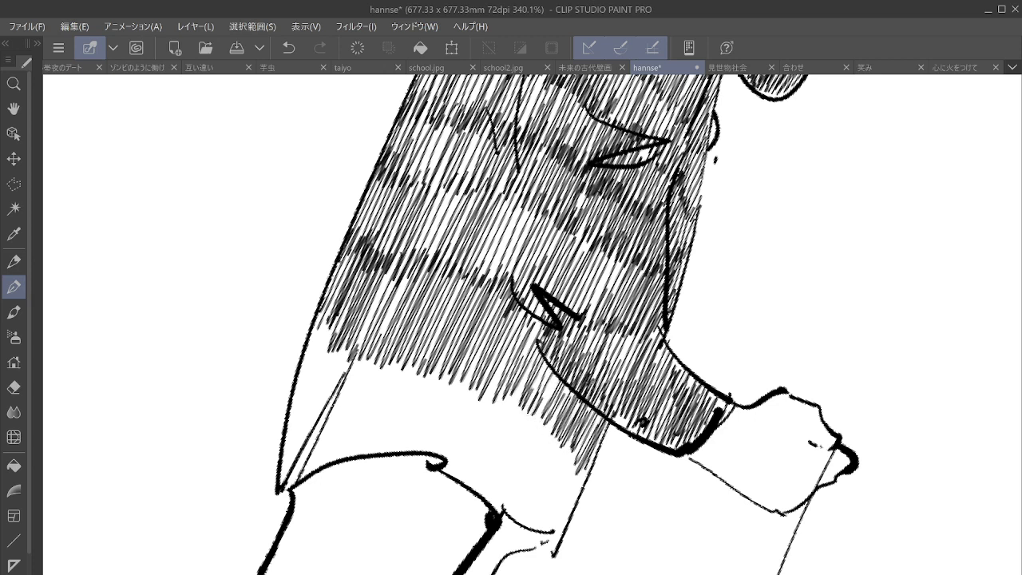
# Rotate the canvas and hatch the jacket's lower back corner around the thin creases toward the hem
pyautogui.press('^')
pyautogui.press('^')
pyautogui.press('^')
pyautogui.press('^')
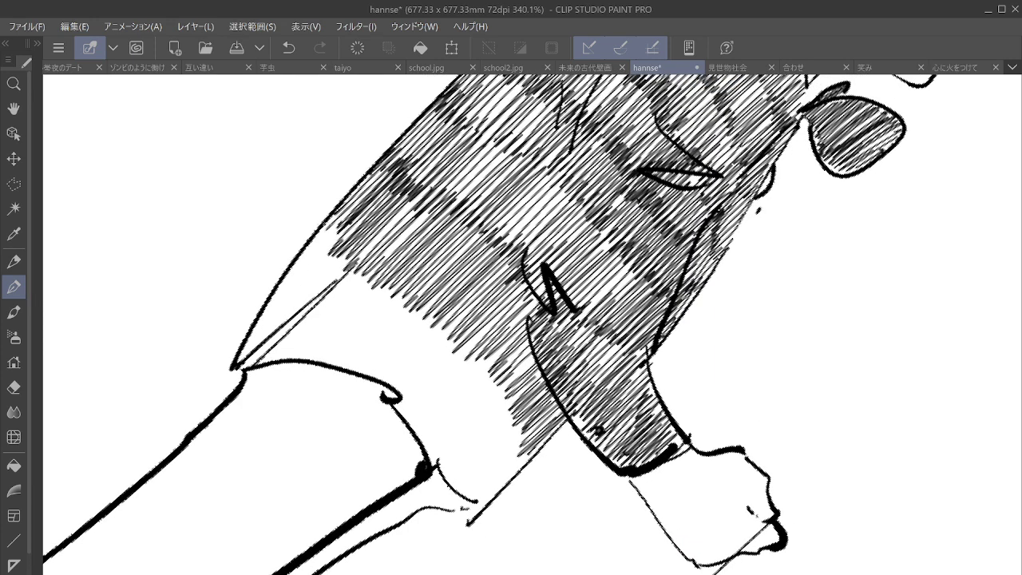
pyautogui.moveTo(357, 192); pyautogui.dragTo(269, 289)
pyautogui.moveTo(359, 222)
pyautogui.mouseDown()
pyautogui.moveTo(259, 325)
pyautogui.moveTo(276, 332)
pyautogui.mouseUp()
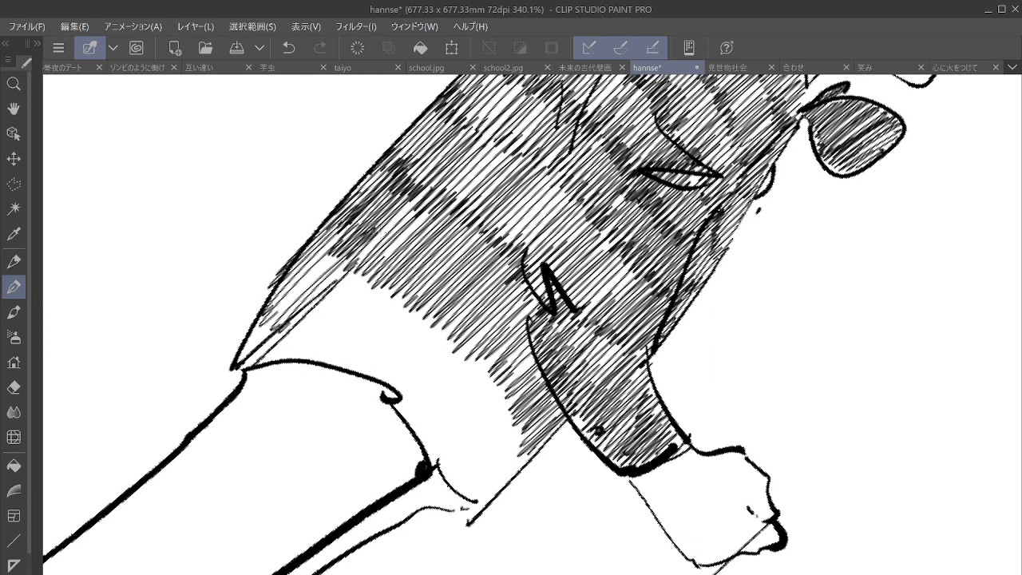
pyautogui.moveTo(380, 239); pyautogui.dragTo(297, 328)
pyautogui.moveTo(381, 263); pyautogui.dragTo(315, 327)
pyautogui.moveTo(394, 283); pyautogui.dragTo(329, 340)
# Fill the rest of the jacket with hatching down to the curved hem, its front tip and the back corner
pyautogui.moveTo(409, 299)
pyautogui.mouseDown()
pyautogui.moveTo(348, 346)
pyautogui.moveTo(375, 356)
pyautogui.mouseUp()
pyautogui.moveTo(447, 313)
pyautogui.mouseDown()
pyautogui.moveTo(393, 365)
pyautogui.moveTo(407, 375)
pyautogui.mouseUp()
pyautogui.moveTo(464, 345)
pyautogui.mouseDown()
pyautogui.moveTo(418, 388)
pyautogui.moveTo(425, 404)
pyautogui.mouseUp()
pyautogui.moveTo(481, 366)
pyautogui.mouseDown()
pyautogui.moveTo(429, 416)
pyautogui.moveTo(446, 426)
pyautogui.mouseUp()
pyautogui.moveTo(511, 378); pyautogui.dragTo(452, 460)
pyautogui.moveTo(520, 407)
pyautogui.mouseDown()
pyautogui.moveTo(455, 478)
pyautogui.moveTo(457, 493)
pyautogui.mouseUp()
pyautogui.moveTo(527, 433)
pyautogui.mouseDown()
pyautogui.moveTo(461, 503)
pyautogui.moveTo(463, 517)
pyautogui.mouseUp()
pyautogui.moveTo(528, 455); pyautogui.dragTo(467, 526)
pyautogui.moveTo(281, 319)
pyautogui.mouseDown()
pyautogui.moveTo(245, 356)
pyautogui.moveTo(248, 365)
pyautogui.mouseUp()
pyautogui.moveTo(317, 318)
pyautogui.mouseDown()
pyautogui.moveTo(269, 363)
pyautogui.moveTo(286, 363)
pyautogui.mouseUp()
pyautogui.moveTo(339, 334)
pyautogui.mouseDown()
pyautogui.moveTo(311, 360)
pyautogui.moveTo(381, 386)
pyautogui.moveTo(447, 491)
pyautogui.mouseUp()
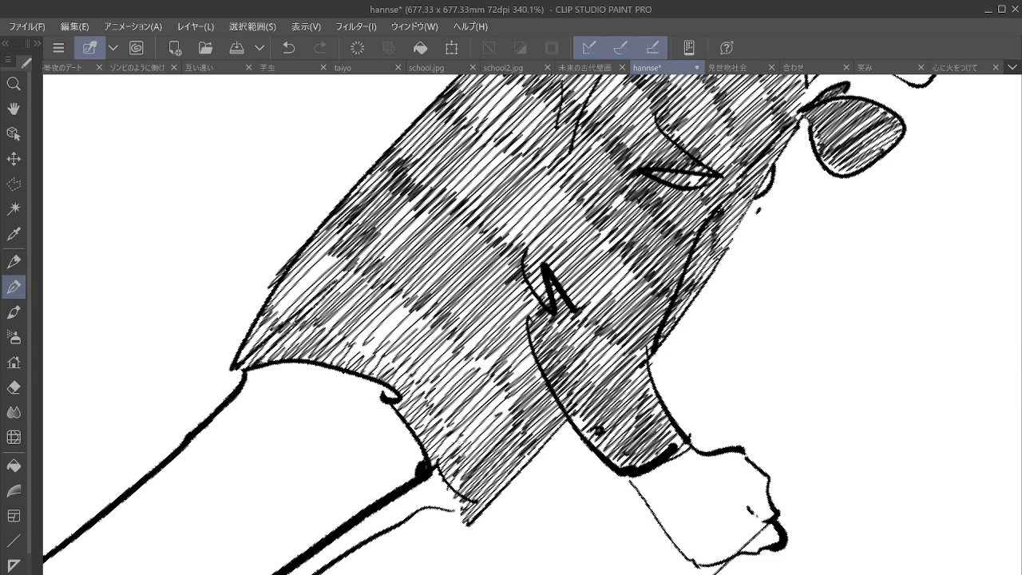
# Zoom in on the standing figure's trousers and start a row of slanted hatching just under the jacket hem
pyautogui.scroll(-6, 591, 329)
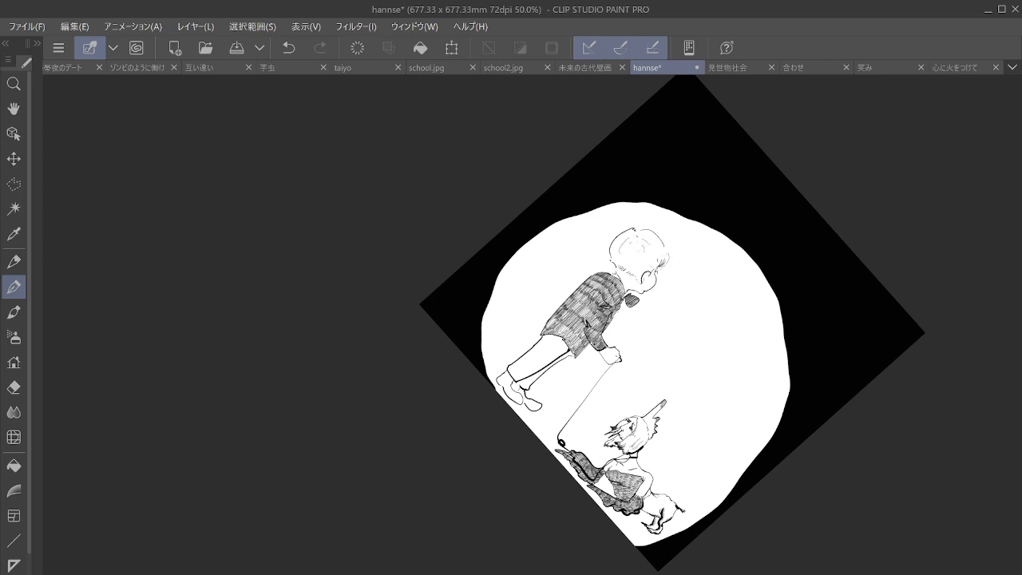
pyautogui.moveTo(638, 359); pyautogui.dragTo(729, 280)
pyautogui.scroll(6, 672, 302)
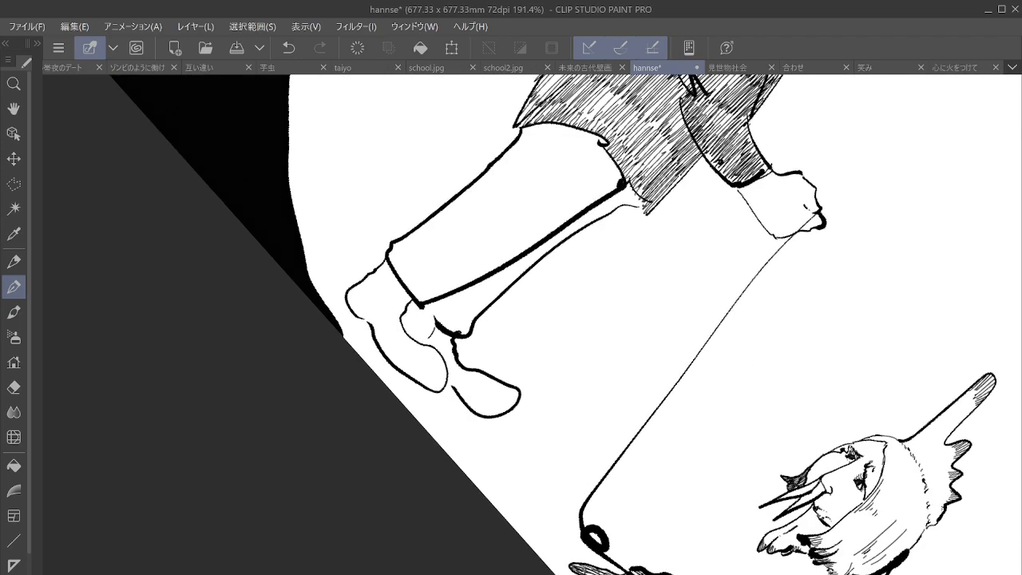
pyautogui.moveTo(600, 174); pyautogui.dragTo(693, 282)
pyautogui.scroll(4, 692, 283)
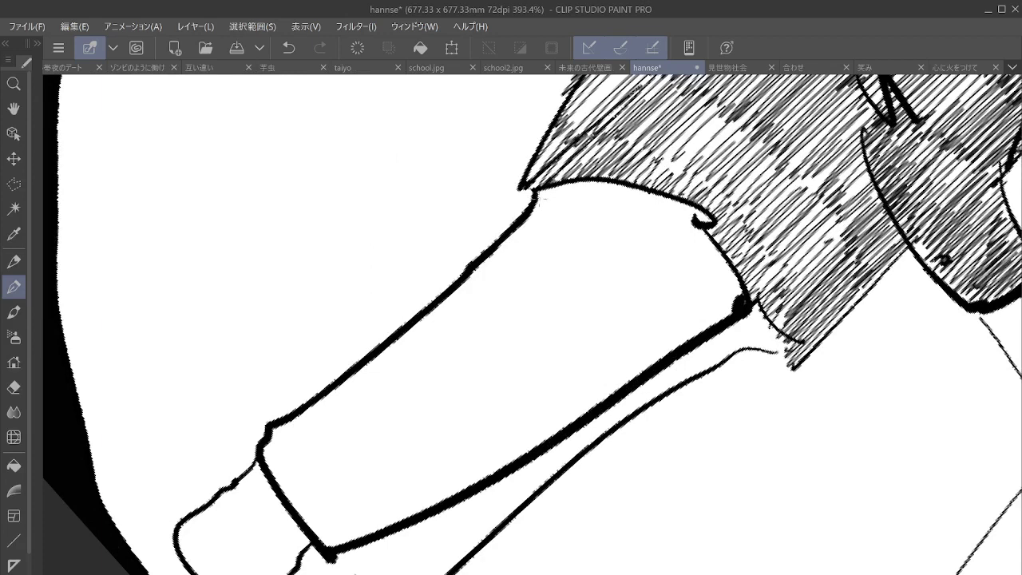
pyautogui.moveTo(548, 189); pyautogui.dragTo(534, 207)
pyautogui.moveTo(564, 184); pyautogui.dragTo(525, 225)
pyautogui.moveTo(562, 196)
pyautogui.mouseDown()
pyautogui.moveTo(525, 228)
pyautogui.moveTo(540, 215)
pyautogui.moveTo(535, 222)
pyautogui.mouseUp()
pyautogui.moveTo(586, 181)
pyautogui.mouseDown()
pyautogui.moveTo(531, 231)
pyautogui.moveTo(559, 232)
pyautogui.mouseUp()
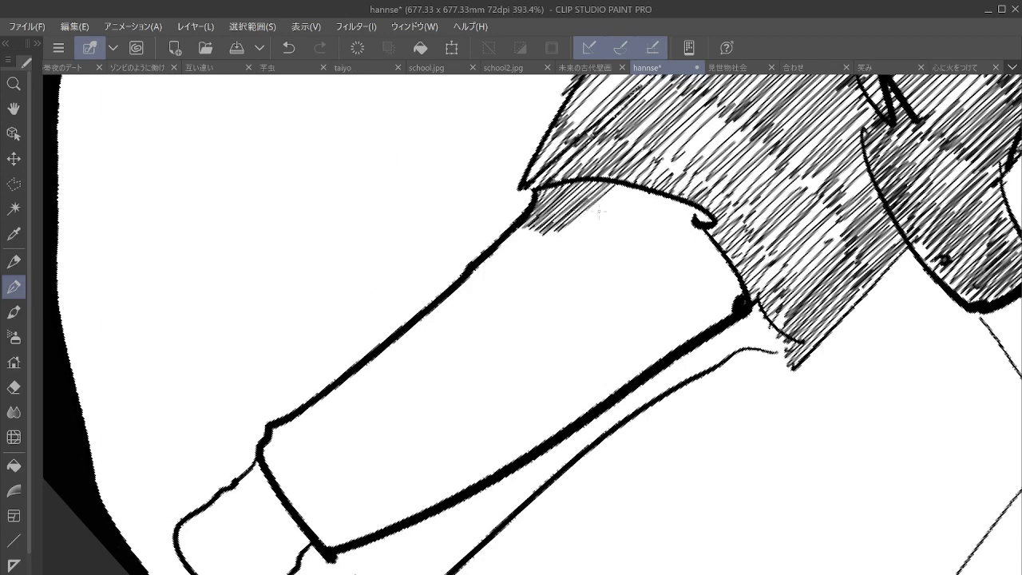
pyautogui.moveTo(627, 186)
pyautogui.mouseDown()
pyautogui.moveTo(566, 234)
pyautogui.moveTo(586, 241)
pyautogui.mouseUp()
pyautogui.moveTo(665, 198); pyautogui.dragTo(603, 249)
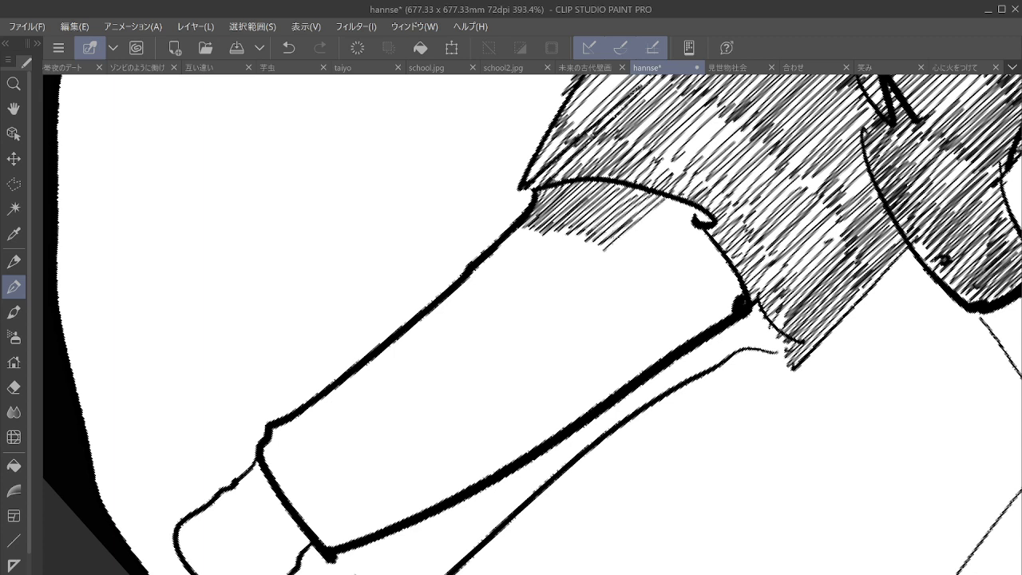
# Complete the first row of trouser hatching along the hem down to the leg's thick lower contour
pyautogui.moveTo(672, 203)
pyautogui.mouseDown()
pyautogui.moveTo(621, 241)
pyautogui.moveTo(610, 258)
pyautogui.moveTo(623, 264)
pyautogui.mouseUp()
pyautogui.moveTo(694, 229)
pyautogui.mouseDown()
pyautogui.moveTo(635, 277)
pyautogui.moveTo(643, 281)
pyautogui.mouseUp()
pyautogui.moveTo(707, 248); pyautogui.dragTo(647, 303)
pyautogui.moveTo(717, 258)
pyautogui.mouseDown()
pyautogui.moveTo(650, 304)
pyautogui.moveTo(659, 305)
pyautogui.mouseUp()
pyautogui.moveTo(726, 263); pyautogui.dragTo(668, 319)
pyautogui.moveTo(735, 276); pyautogui.dragTo(665, 328)
pyautogui.moveTo(738, 292)
pyautogui.mouseDown()
pyautogui.moveTo(671, 344)
pyautogui.moveTo(682, 347)
pyautogui.mouseUp()
# Start a second row of trouser hatching from the leg's upper outline toward the middle of the thigh
pyautogui.moveTo(538, 214); pyautogui.dragTo(461, 292)
pyautogui.moveTo(536, 225)
pyautogui.mouseDown()
pyautogui.moveTo(460, 296)
pyautogui.moveTo(469, 302)
pyautogui.mouseUp()
pyautogui.moveTo(551, 227)
pyautogui.mouseDown()
pyautogui.moveTo(476, 307)
pyautogui.moveTo(482, 299)
pyautogui.mouseUp()
pyautogui.moveTo(577, 224); pyautogui.dragTo(495, 312)
pyautogui.moveTo(595, 228); pyautogui.dragTo(503, 321)
pyautogui.moveTo(608, 239); pyautogui.dragTo(511, 326)
pyautogui.moveTo(603, 254)
pyautogui.mouseDown()
pyautogui.moveTo(517, 335)
pyautogui.moveTo(527, 332)
pyautogui.mouseUp()
# Complete the second row of trouser hatching across the thigh to the leg's thick lower contour
pyautogui.moveTo(631, 245); pyautogui.dragTo(543, 340)
pyautogui.moveTo(639, 254); pyautogui.dragTo(551, 348)
pyautogui.moveTo(656, 260); pyautogui.dragTo(559, 358)
pyautogui.moveTo(669, 280); pyautogui.dragTo(572, 370)
pyautogui.moveTo(677, 290); pyautogui.dragTo(570, 390)
pyautogui.moveTo(672, 312); pyautogui.dragTo(572, 405)
pyautogui.moveTo(677, 324); pyautogui.dragTo(583, 410)
pyautogui.moveTo(675, 341); pyautogui.dragTo(594, 413)
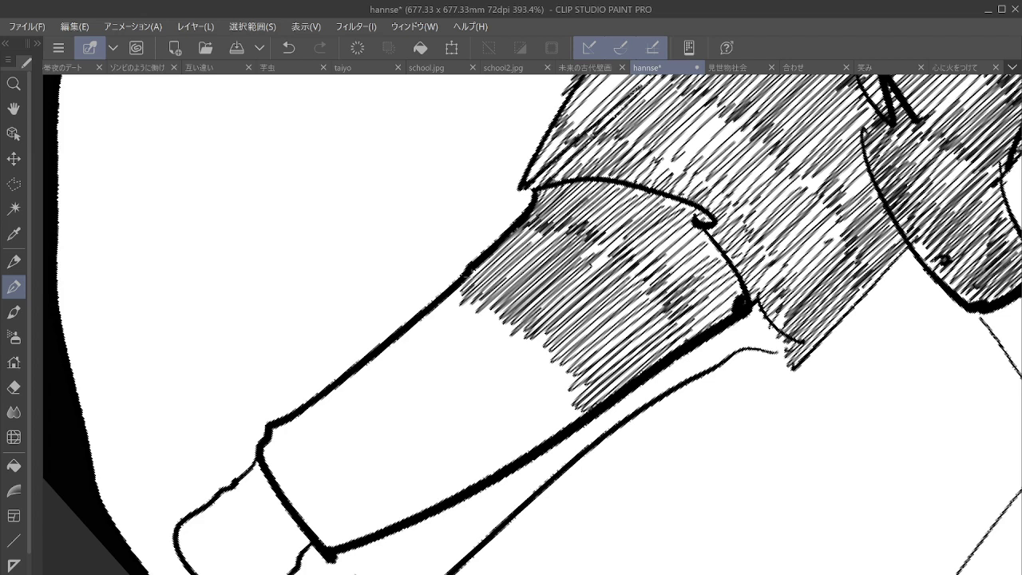
# Start a third row of trouser hatching from the leg's upper outline toward the middle of the leg
pyautogui.moveTo(495, 255); pyautogui.dragTo(462, 284)
pyautogui.moveTo(476, 273); pyautogui.dragTo(381, 358)
pyautogui.moveTo(483, 281); pyautogui.dragTo(391, 366)
pyautogui.moveTo(496, 285); pyautogui.dragTo(403, 377)
pyautogui.moveTo(508, 292); pyautogui.dragTo(405, 384)
pyautogui.moveTo(512, 300)
pyautogui.mouseDown()
pyautogui.moveTo(413, 388)
pyautogui.moveTo(424, 388)
pyautogui.mouseUp()
pyautogui.moveTo(523, 311); pyautogui.dragTo(430, 402)
pyautogui.moveTo(537, 323); pyautogui.dragTo(434, 417)
pyautogui.moveTo(542, 334)
pyautogui.mouseDown()
pyautogui.moveTo(437, 419)
pyautogui.moveTo(452, 415)
pyautogui.mouseUp()
pyautogui.moveTo(557, 338)
pyautogui.mouseDown()
pyautogui.moveTo(437, 438)
pyautogui.moveTo(451, 431)
pyautogui.mouseUp()
pyautogui.moveTo(578, 343); pyautogui.dragTo(462, 435)
pyautogui.moveTo(588, 351); pyautogui.dragTo(474, 441)
pyautogui.moveTo(557, 388); pyautogui.dragTo(476, 447)
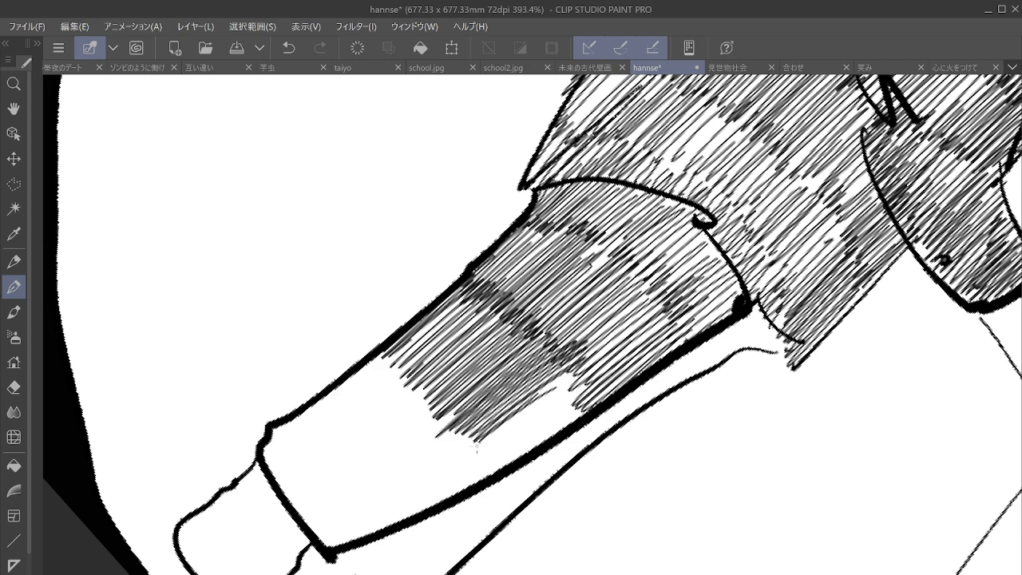
# Complete the third row of trouser hatching down to the leg's thick lower contour
pyautogui.moveTo(594, 368); pyautogui.dragTo(477, 450)
pyautogui.moveTo(597, 373); pyautogui.dragTo(482, 453)
pyautogui.moveTo(586, 393); pyautogui.dragTo(486, 463)
pyautogui.moveTo(603, 388)
pyautogui.mouseDown()
pyautogui.moveTo(479, 477)
pyautogui.moveTo(494, 468)
pyautogui.mouseUp()
pyautogui.moveTo(589, 406); pyautogui.dragTo(498, 470)
pyautogui.moveTo(550, 427); pyautogui.dragTo(515, 458)
pyautogui.moveTo(584, 373); pyautogui.dragTo(511, 418)
# Start a fourth row of slanted hatching from the leg's upper outline across the lower trouser leg
pyautogui.moveTo(431, 399); pyautogui.dragTo(631, 306)
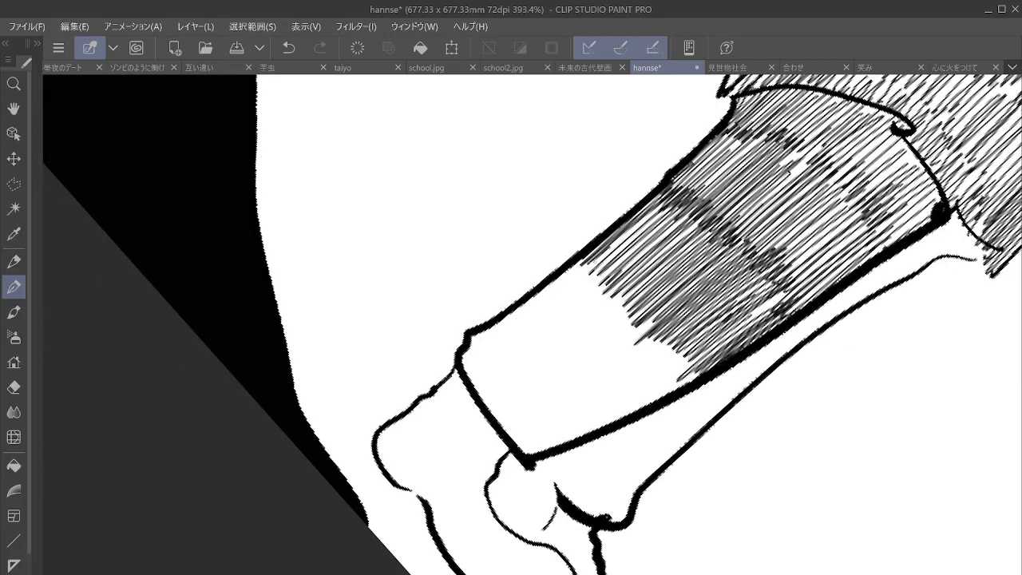
pyautogui.moveTo(600, 249); pyautogui.dragTo(551, 289)
pyautogui.moveTo(589, 257); pyautogui.dragTo(504, 323)
pyautogui.moveTo(594, 263); pyautogui.dragTo(514, 324)
pyautogui.moveTo(611, 268); pyautogui.dragTo(517, 339)
pyautogui.moveTo(619, 277); pyautogui.dragTo(527, 339)
pyautogui.moveTo(628, 280); pyautogui.dragTo(535, 347)
pyautogui.moveTo(626, 292); pyautogui.dragTo(529, 364)
pyautogui.moveTo(637, 302)
pyautogui.mouseDown()
pyautogui.moveTo(531, 369)
pyautogui.moveTo(543, 367)
pyautogui.mouseUp()
pyautogui.moveTo(642, 308); pyautogui.dragTo(546, 375)
# Continue the fourth row of trouser hatching across the lower leg to the thick contour near the cuff
pyautogui.moveTo(645, 315); pyautogui.dragTo(548, 383)
pyautogui.moveTo(642, 323); pyautogui.dragTo(555, 388)
pyautogui.moveTo(663, 323); pyautogui.dragTo(556, 398)
pyautogui.moveTo(679, 327); pyautogui.dragTo(567, 404)
pyautogui.moveTo(687, 334); pyautogui.dragTo(576, 403)
pyautogui.moveTo(635, 364); pyautogui.dragTo(568, 413)
pyautogui.moveTo(702, 332)
pyautogui.mouseDown()
pyautogui.moveTo(567, 422)
pyautogui.moveTo(576, 422)
pyautogui.mouseUp()
pyautogui.moveTo(701, 342); pyautogui.dragTo(576, 434)
pyautogui.moveTo(712, 348); pyautogui.dragTo(568, 442)
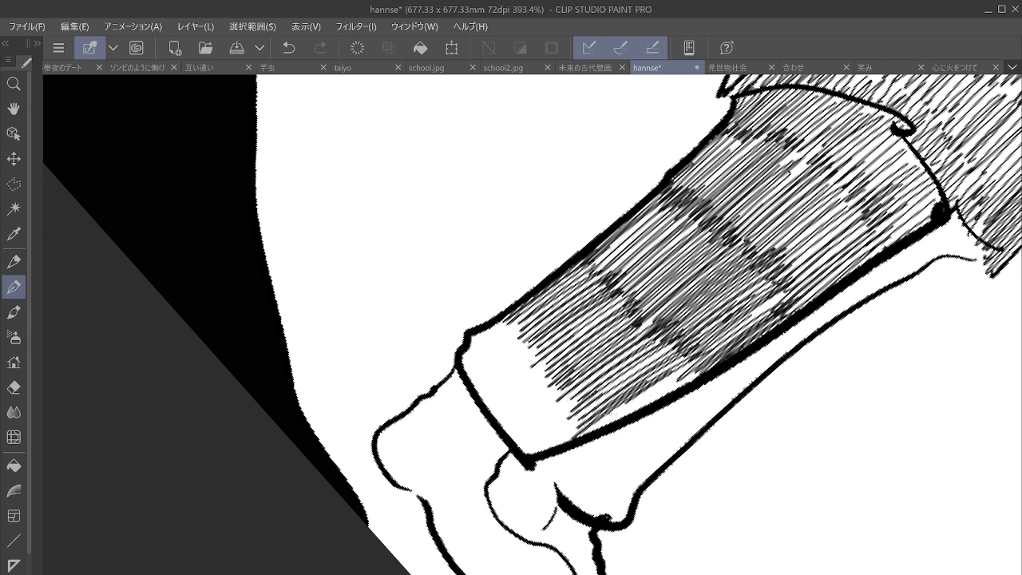
# Fill the gaps along the leg's thick lower contour and darken the joint between the third and fourth hatching rows
pyautogui.moveTo(671, 376); pyautogui.dragTo(580, 436)
pyautogui.moveTo(708, 356)
pyautogui.mouseDown()
pyautogui.moveTo(605, 423)
pyautogui.moveTo(625, 415)
pyautogui.mouseUp()
pyautogui.moveTo(712, 361); pyautogui.dragTo(635, 410)
pyautogui.moveTo(784, 278); pyautogui.dragTo(690, 353)
pyautogui.moveTo(797, 286); pyautogui.dragTo(675, 356)
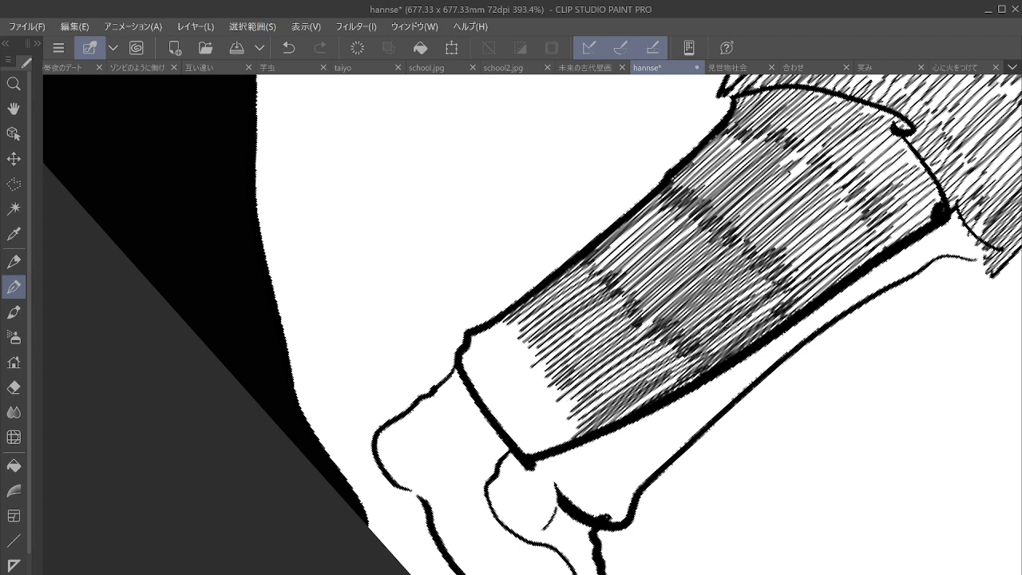
pyautogui.moveTo(746, 316); pyautogui.dragTo(690, 353)
pyautogui.moveTo(782, 300); pyautogui.dragTo(697, 356)
# Hatch the last blank strip of the near trouser leg down to the cuff line with short slanted strokes
pyautogui.moveTo(511, 317); pyautogui.dragTo(472, 347)
pyautogui.moveTo(519, 318); pyautogui.dragTo(465, 368)
pyautogui.moveTo(522, 327); pyautogui.dragTo(470, 378)
pyautogui.moveTo(525, 335); pyautogui.dragTo(477, 391)
pyautogui.moveTo(535, 347); pyautogui.dragTo(484, 403)
pyautogui.moveTo(534, 366); pyautogui.dragTo(492, 412)
pyautogui.moveTo(546, 372); pyautogui.dragTo(498, 422)
pyautogui.moveTo(554, 384); pyautogui.dragTo(506, 433)
pyautogui.moveTo(564, 387); pyautogui.dragTo(516, 436)
pyautogui.moveTo(572, 398); pyautogui.dragTo(522, 445)
pyautogui.moveTo(573, 408); pyautogui.dragTo(530, 450)
pyautogui.moveTo(577, 420)
pyautogui.mouseDown()
pyautogui.moveTo(535, 454)
pyautogui.moveTo(544, 450)
pyautogui.mouseUp()
pyautogui.moveTo(582, 425); pyautogui.dragTo(557, 445)
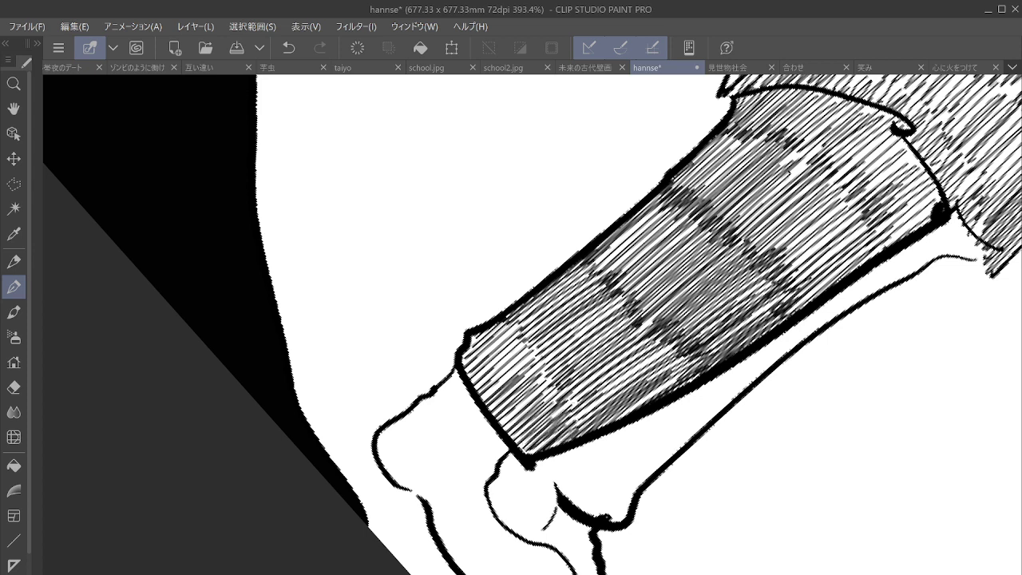
# Hatch the narrow upper part of the far trouser leg, from the jacket hem along the near leg's contour
pyautogui.moveTo(956, 214); pyautogui.dragTo(937, 226)
pyautogui.moveTo(959, 217); pyautogui.dragTo(912, 246)
pyautogui.moveTo(960, 222); pyautogui.dragTo(892, 257)
pyautogui.moveTo(966, 228); pyautogui.dragTo(892, 260)
pyautogui.moveTo(970, 233); pyautogui.dragTo(902, 264)
pyautogui.moveTo(981, 241)
pyautogui.mouseDown()
pyautogui.moveTo(905, 264)
pyautogui.moveTo(924, 261)
pyautogui.mouseUp()
pyautogui.moveTo(989, 244); pyautogui.dragTo(862, 277)
pyautogui.moveTo(926, 250); pyautogui.dragTo(833, 300)
pyautogui.moveTo(924, 257)
pyautogui.mouseDown()
pyautogui.moveTo(835, 305)
pyautogui.moveTo(846, 301)
pyautogui.mouseUp()
# Continue the slanted hatching down the middle of the far trouser leg, between both leg contours
pyautogui.moveTo(907, 271); pyautogui.dragTo(768, 346)
pyautogui.moveTo(856, 287); pyautogui.dragTo(757, 360)
pyautogui.moveTo(854, 297); pyautogui.dragTo(759, 371)
pyautogui.moveTo(808, 336); pyautogui.dragTo(699, 395)
pyautogui.moveTo(779, 346); pyautogui.dragTo(701, 401)
pyautogui.moveTo(774, 351); pyautogui.dragTo(701, 414)
pyautogui.moveTo(769, 365); pyautogui.dragTo(702, 416)
pyautogui.moveTo(720, 380)
pyautogui.mouseDown()
pyautogui.moveTo(645, 434)
pyautogui.moveTo(652, 452)
pyautogui.mouseUp()
pyautogui.moveTo(725, 404); pyautogui.dragTo(655, 461)
pyautogui.moveTo(639, 407); pyautogui.dragTo(592, 465)
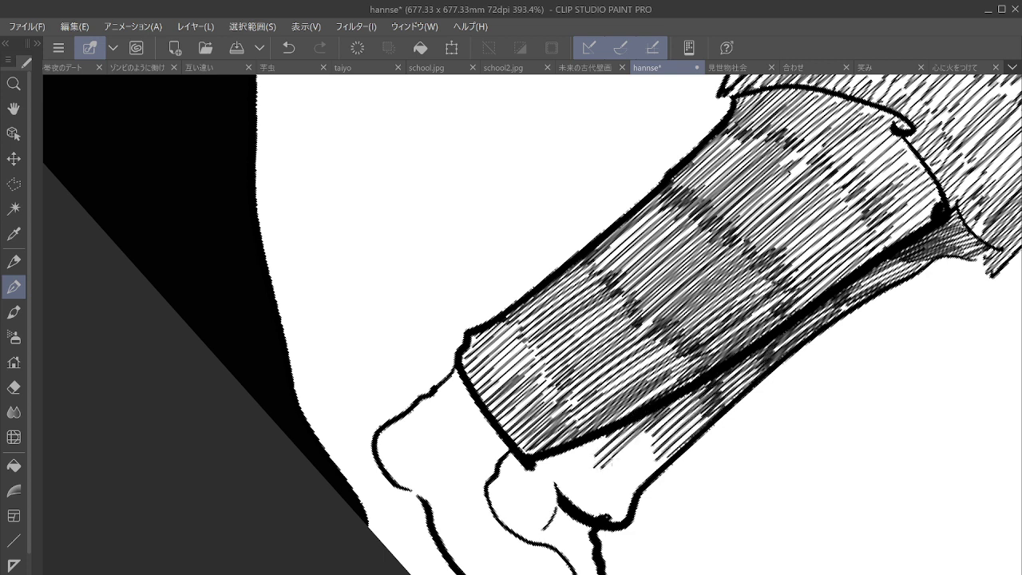
# Finish hatching the lower end of the far trouser leg down to its thick cuff line
pyautogui.moveTo(663, 420); pyautogui.dragTo(605, 477)
pyautogui.moveTo(677, 436)
pyautogui.mouseDown()
pyautogui.moveTo(614, 485)
pyautogui.moveTo(634, 479)
pyautogui.mouseUp()
pyautogui.moveTo(575, 444)
pyautogui.mouseDown()
pyautogui.moveTo(550, 468)
pyautogui.moveTo(552, 480)
pyautogui.mouseUp()
pyautogui.moveTo(618, 429); pyautogui.dragTo(558, 493)
pyautogui.moveTo(626, 449); pyautogui.dragTo(576, 506)
pyautogui.moveTo(629, 477); pyautogui.dragTo(584, 511)
pyautogui.moveTo(635, 484); pyautogui.dragTo(597, 519)
pyautogui.moveTo(632, 499); pyautogui.dragTo(604, 522)
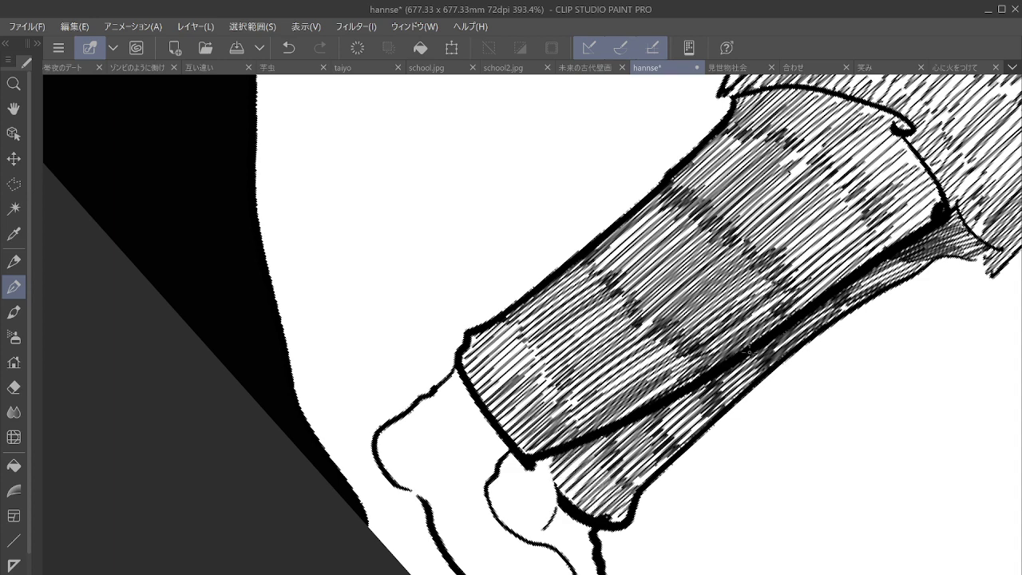
# Hatch the far foot's ankle and heel area between the trouser cuff and the near shoe
pyautogui.moveTo(749, 352); pyautogui.dragTo(766, 186)
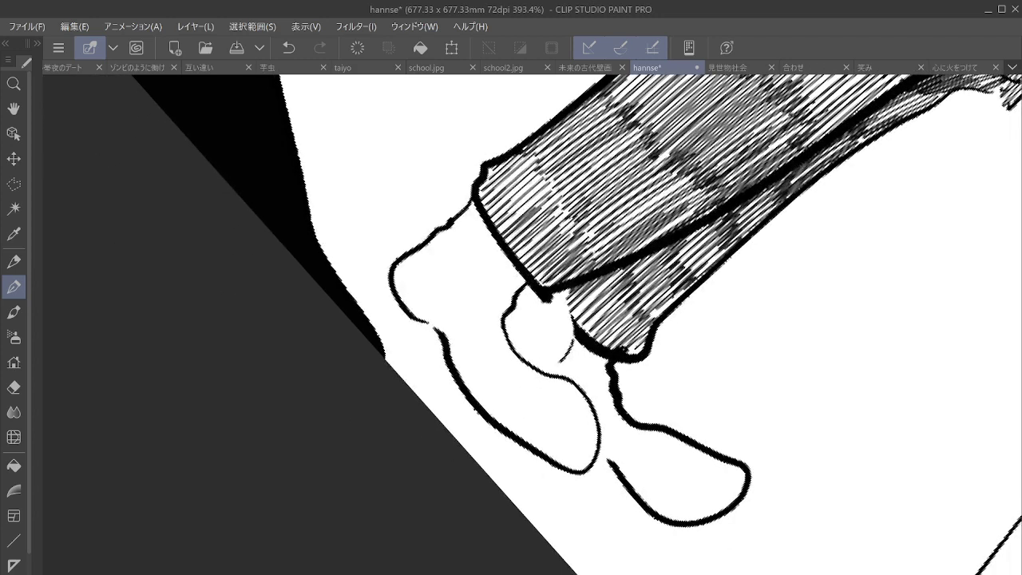
pyautogui.moveTo(583, 342)
pyautogui.mouseDown()
pyautogui.moveTo(556, 375)
pyautogui.moveTo(573, 379)
pyautogui.mouseUp()
pyautogui.moveTo(607, 362); pyautogui.dragTo(583, 389)
pyautogui.moveTo(610, 372); pyautogui.dragTo(589, 399)
pyautogui.moveTo(611, 388); pyautogui.dragTo(594, 415)
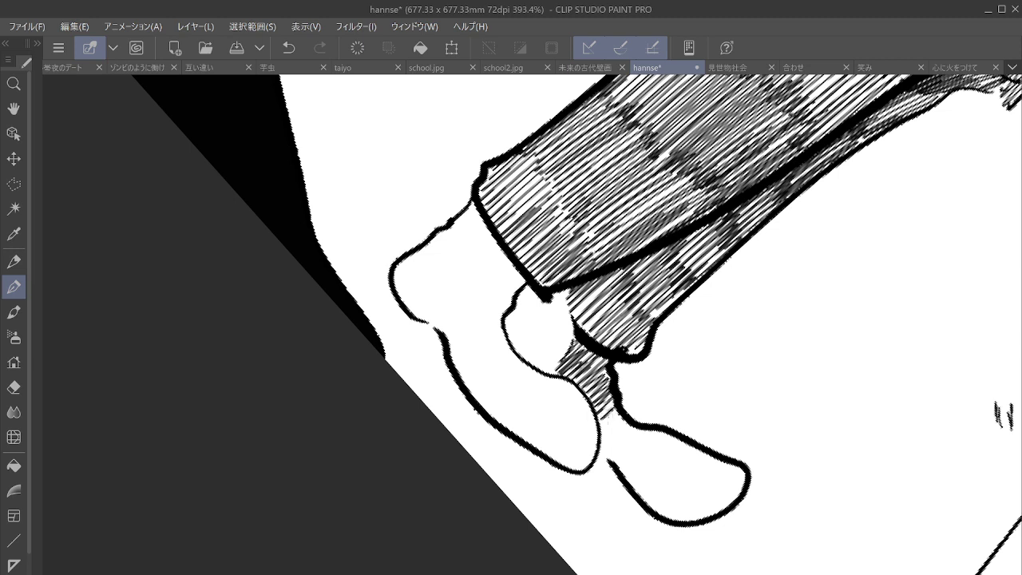
pyautogui.moveTo(616, 407); pyautogui.dragTo(598, 425)
pyautogui.moveTo(619, 414); pyautogui.dragTo(599, 431)
pyautogui.moveTo(622, 418); pyautogui.dragTo(602, 439)
pyautogui.moveTo(626, 424); pyautogui.dragTo(607, 452)
# Fill the far shoe with slanted hatching from the instep to the rounded toe
pyautogui.moveTo(644, 431); pyautogui.dragTo(621, 461)
pyautogui.moveTo(662, 436); pyautogui.dragTo(627, 471)
pyautogui.moveTo(677, 441); pyautogui.dragTo(635, 482)
pyautogui.moveTo(685, 447); pyautogui.dragTo(647, 492)
pyautogui.moveTo(699, 452); pyautogui.dragTo(656, 503)
pyautogui.moveTo(711, 458); pyautogui.dragTo(665, 514)
pyautogui.moveTo(720, 466); pyautogui.dragTo(675, 521)
pyautogui.moveTo(728, 472); pyautogui.dragTo(680, 522)
pyautogui.moveTo(731, 475); pyautogui.dragTo(685, 522)
pyautogui.moveTo(734, 479); pyautogui.dragTo(696, 522)
pyautogui.moveTo(740, 487); pyautogui.dragTo(702, 520)
pyautogui.moveTo(741, 493); pyautogui.dragTo(711, 518)
pyautogui.moveTo(739, 500); pyautogui.dragTo(718, 514)
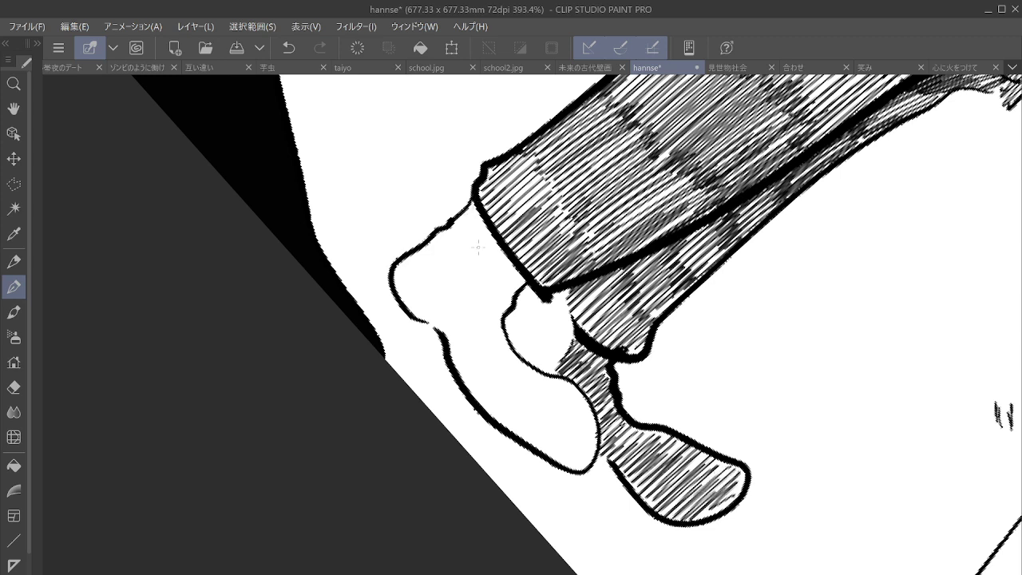
# Hatch the near foot's ankle just below the trouser cuff with slanted strokes
pyautogui.moveTo(470, 200); pyautogui.dragTo(441, 234)
pyautogui.moveTo(476, 205); pyautogui.dragTo(447, 248)
pyautogui.moveTo(484, 219); pyautogui.dragTo(452, 263)
pyautogui.moveTo(492, 235); pyautogui.dragTo(456, 278)
pyautogui.moveTo(501, 252)
pyautogui.mouseDown()
pyautogui.moveTo(459, 287)
pyautogui.moveTo(507, 260)
pyautogui.mouseUp()
pyautogui.moveTo(456, 295); pyautogui.dragTo(510, 264)
pyautogui.moveTo(456, 303)
pyautogui.mouseDown()
pyautogui.moveTo(513, 268)
pyautogui.moveTo(517, 276)
pyautogui.mouseUp()
pyautogui.moveTo(470, 314)
pyautogui.mouseDown()
pyautogui.moveTo(522, 280)
pyautogui.moveTo(519, 289)
pyautogui.mouseUp()
pyautogui.moveTo(487, 317); pyautogui.dragTo(514, 301)
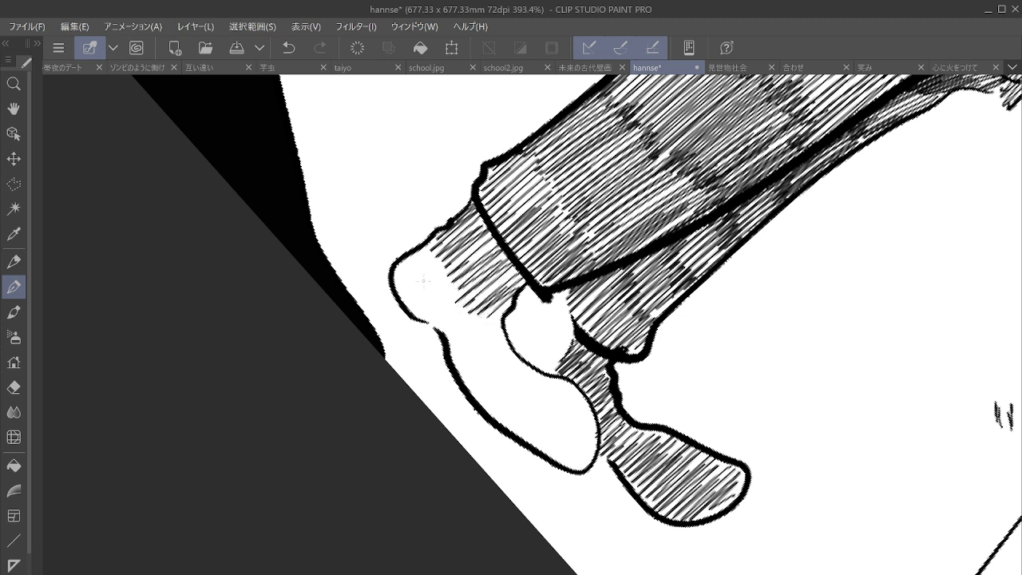
# Hatch the near shoe's heel, from the rounded back edge toward the instep
pyautogui.moveTo(389, 275)
pyautogui.mouseDown()
pyautogui.moveTo(410, 257)
pyautogui.moveTo(393, 273)
pyautogui.mouseUp()
pyautogui.moveTo(433, 254)
pyautogui.mouseDown()
pyautogui.moveTo(395, 283)
pyautogui.moveTo(401, 289)
pyautogui.mouseUp()
pyautogui.moveTo(444, 265)
pyautogui.mouseDown()
pyautogui.moveTo(406, 297)
pyautogui.moveTo(412, 303)
pyautogui.mouseUp()
pyautogui.moveTo(455, 279)
pyautogui.mouseDown()
pyautogui.moveTo(418, 313)
pyautogui.moveTo(433, 310)
pyautogui.mouseUp()
pyautogui.moveTo(457, 297); pyautogui.dragTo(431, 311)
pyautogui.moveTo(471, 293); pyautogui.dragTo(439, 328)
pyautogui.moveTo(482, 307); pyautogui.dragTo(445, 345)
# Continue the slanted hatching along the near shoe's midsection, between the instep outline and the sole
pyautogui.moveTo(502, 309); pyautogui.dragTo(453, 355)
pyautogui.moveTo(500, 323); pyautogui.dragTo(463, 349)
pyautogui.moveTo(503, 327); pyautogui.dragTo(458, 367)
pyautogui.moveTo(505, 343); pyautogui.dragTo(466, 380)
pyautogui.moveTo(512, 358); pyautogui.dragTo(478, 385)
pyautogui.moveTo(501, 370); pyautogui.dragTo(477, 387)
pyautogui.moveTo(518, 364); pyautogui.dragTo(485, 399)
pyautogui.moveTo(535, 372); pyautogui.dragTo(497, 411)
# Finish the near shoe's hatching across the front part to the tip of the toe
pyautogui.moveTo(544, 385); pyautogui.dragTo(506, 420)
pyautogui.moveTo(561, 388); pyautogui.dragTo(517, 426)
pyautogui.moveTo(571, 394); pyautogui.dragTo(527, 437)
pyautogui.moveTo(583, 404); pyautogui.dragTo(539, 447)
pyautogui.moveTo(591, 418); pyautogui.dragTo(550, 459)
pyautogui.moveTo(596, 434); pyautogui.dragTo(561, 466)
pyautogui.moveTo(597, 445); pyautogui.dragTo(570, 468)
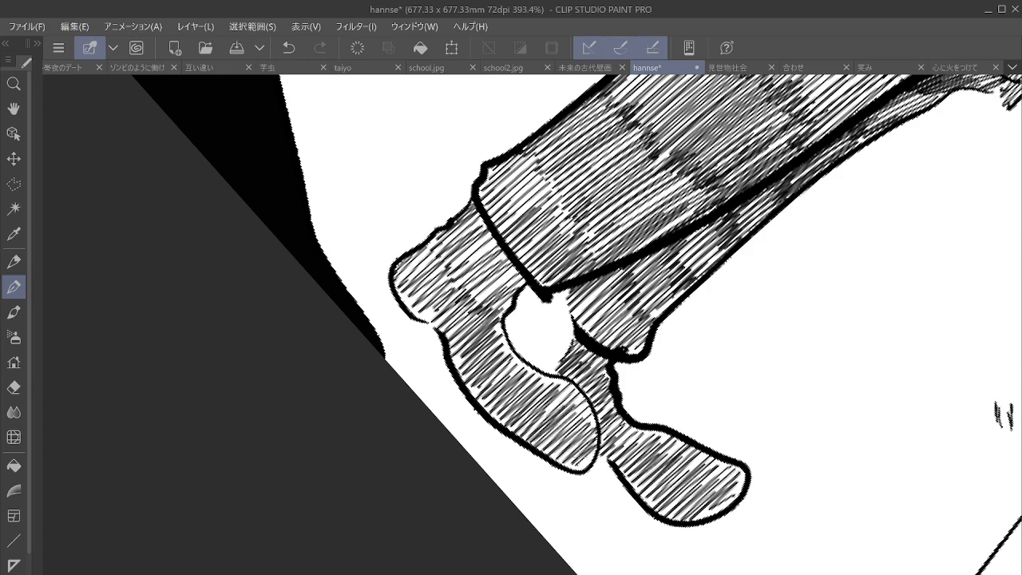
# Show the whole hannse canvas upright and save the illustration
pyautogui.scroll(-5, 790, 369)
pyautogui.moveTo(878, 367); pyautogui.dragTo(902, 319)
pyautogui.scroll(-3, 862, 307)
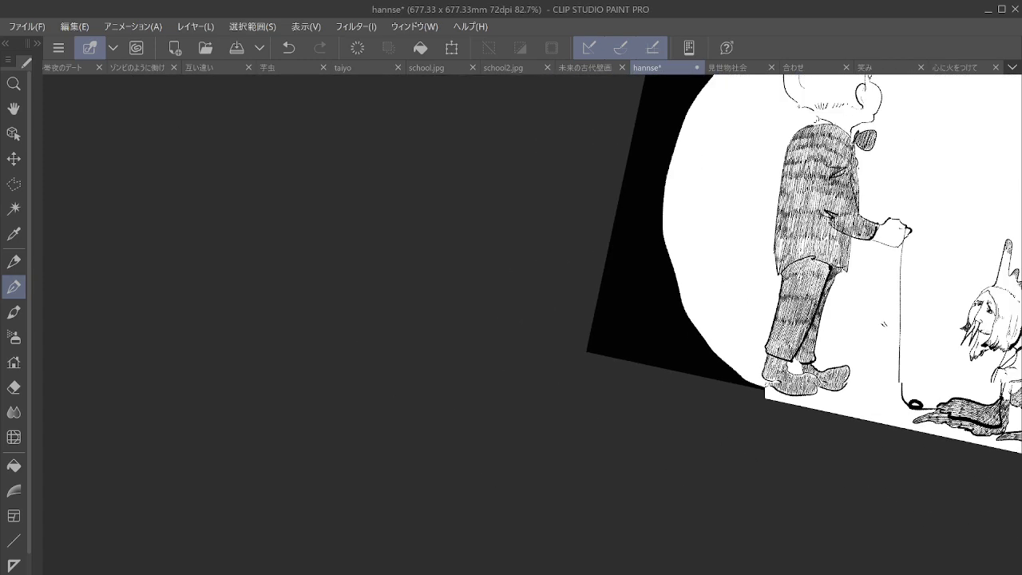
pyautogui.scroll(-1, 878, 320)
pyautogui.moveTo(878, 367); pyautogui.dragTo(892, 360)
pyautogui.moveTo(886, 319)
pyautogui.mouseDown()
pyautogui.moveTo(560, 432)
pyautogui.moveTo(535, 455)
pyautogui.mouseUp()
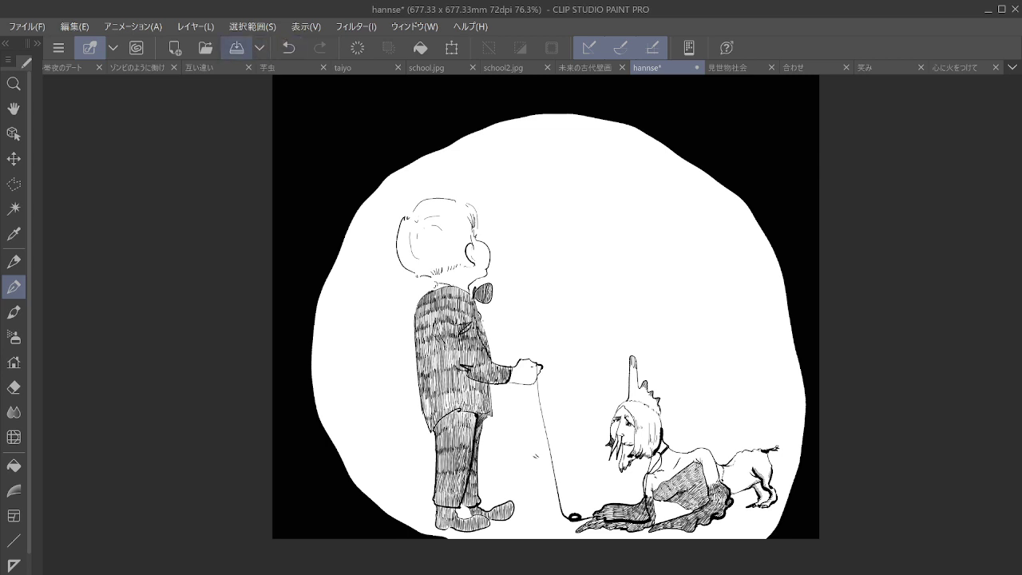
pyautogui.click(236, 47)
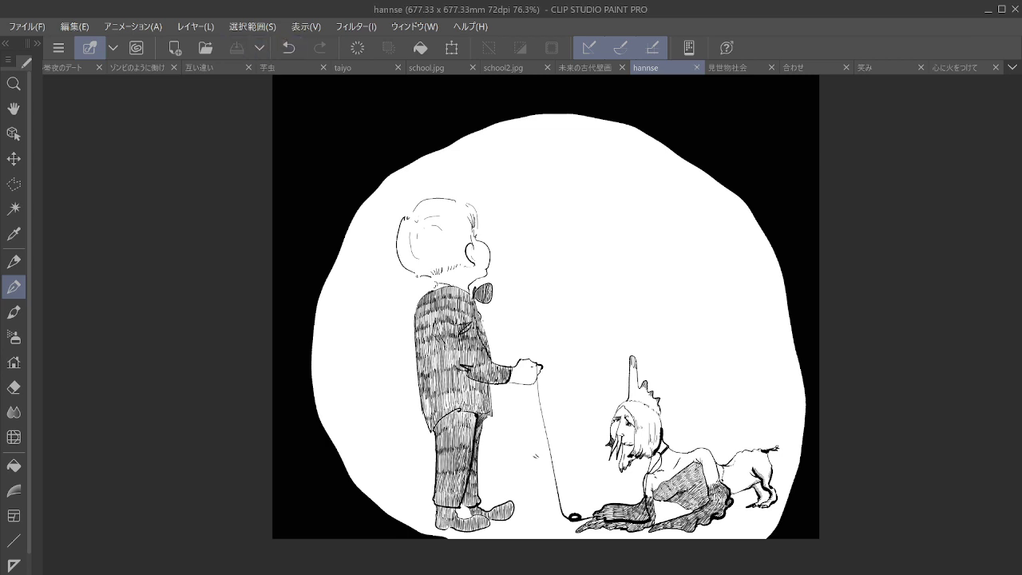
# Close the hannse illustration
pyautogui.click(28, 27)
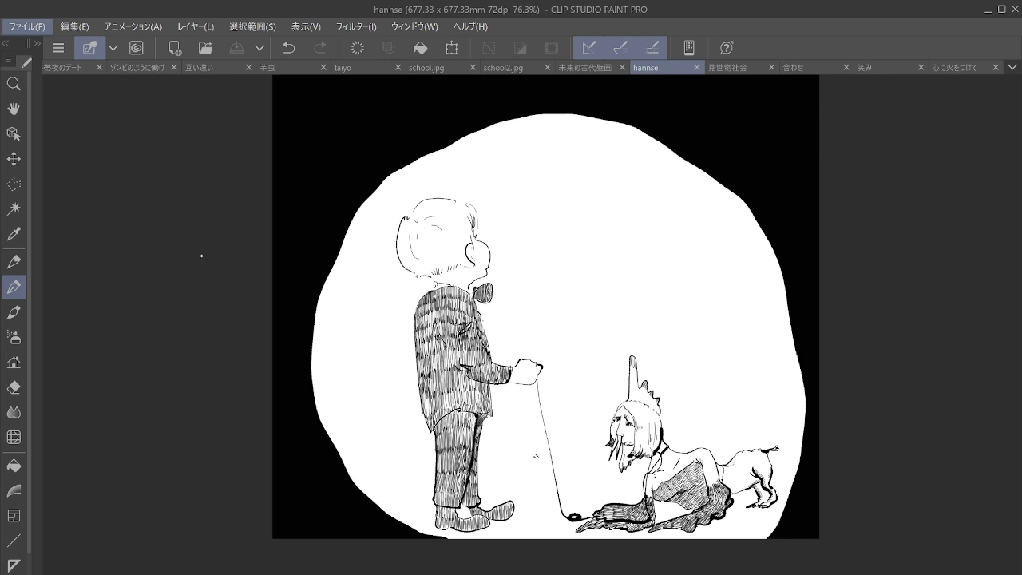
pyautogui.click(326, 266)
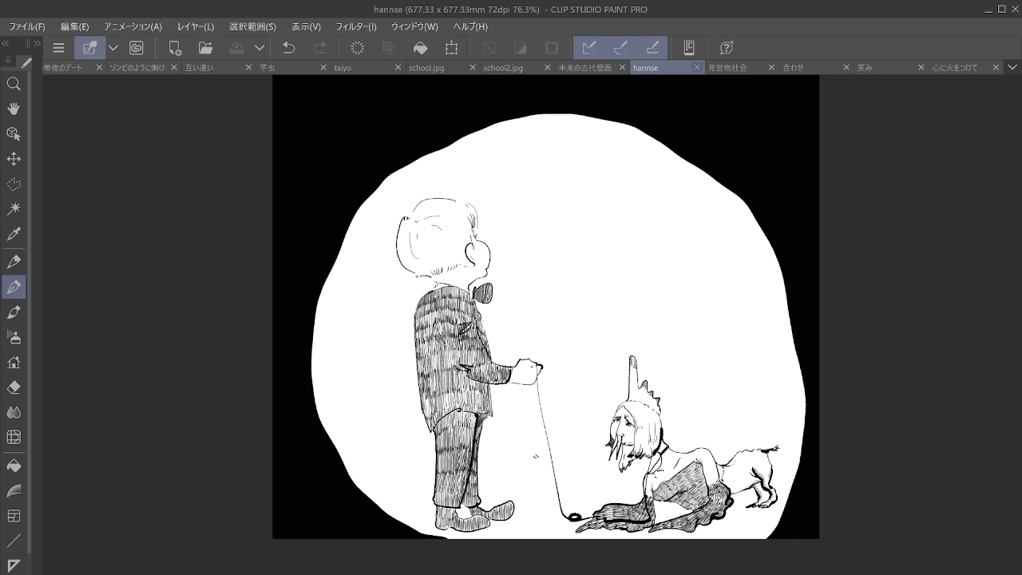
pyautogui.click(696, 67)
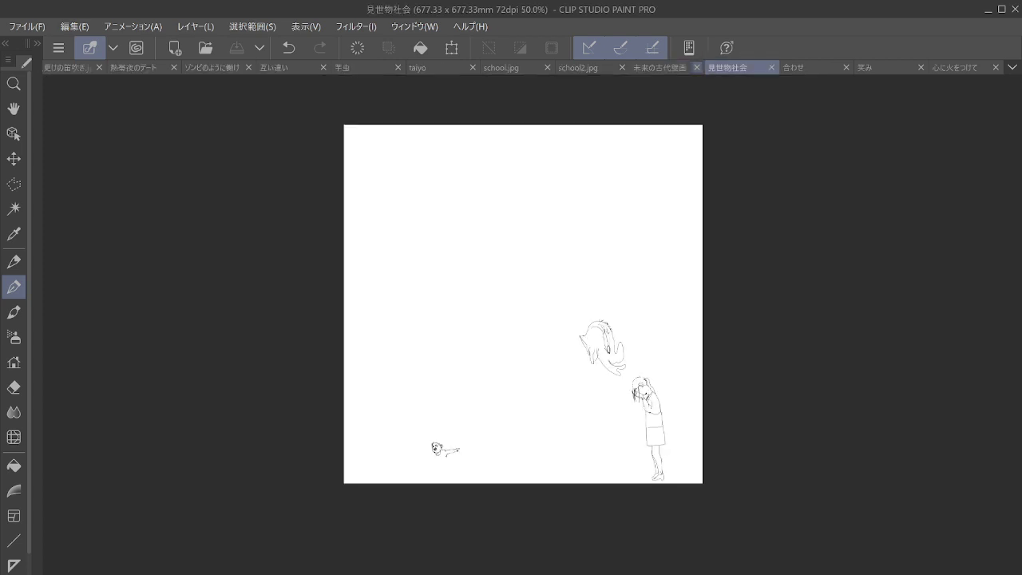
# Open the 未来の古代壁画 drawing and look over its animal and arm line art
pyautogui.click(664, 67)
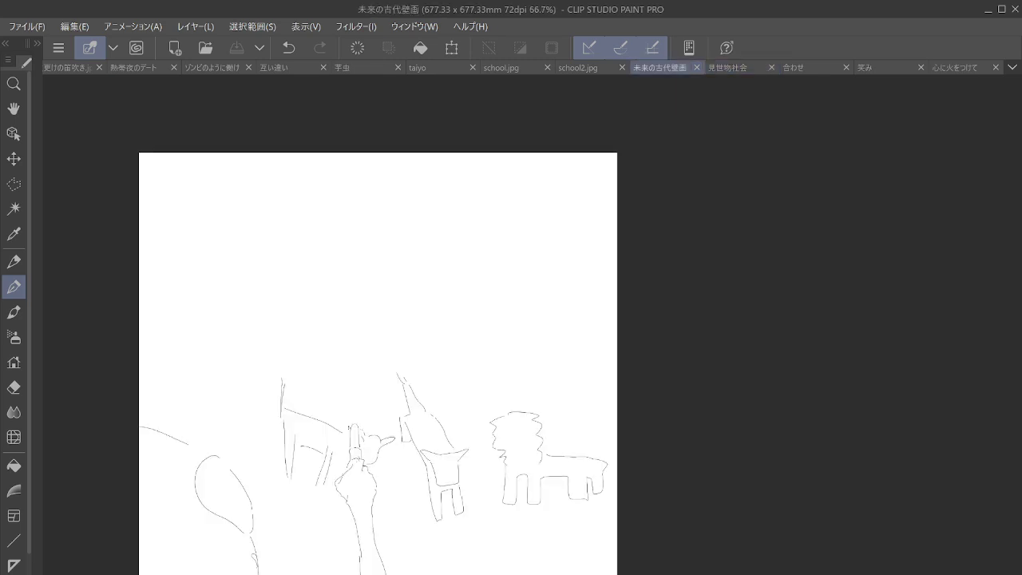
pyautogui.moveTo(447, 383); pyautogui.dragTo(488, 226)
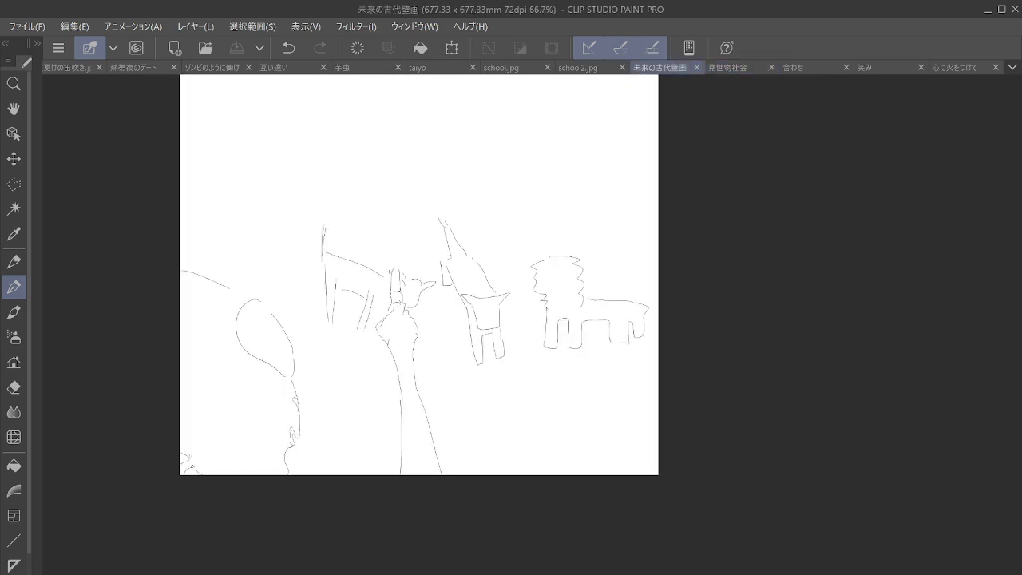
pyautogui.moveTo(401, 399)
pyautogui.mouseDown()
pyautogui.moveTo(428, 437)
pyautogui.moveTo(408, 410)
pyautogui.mouseUp()
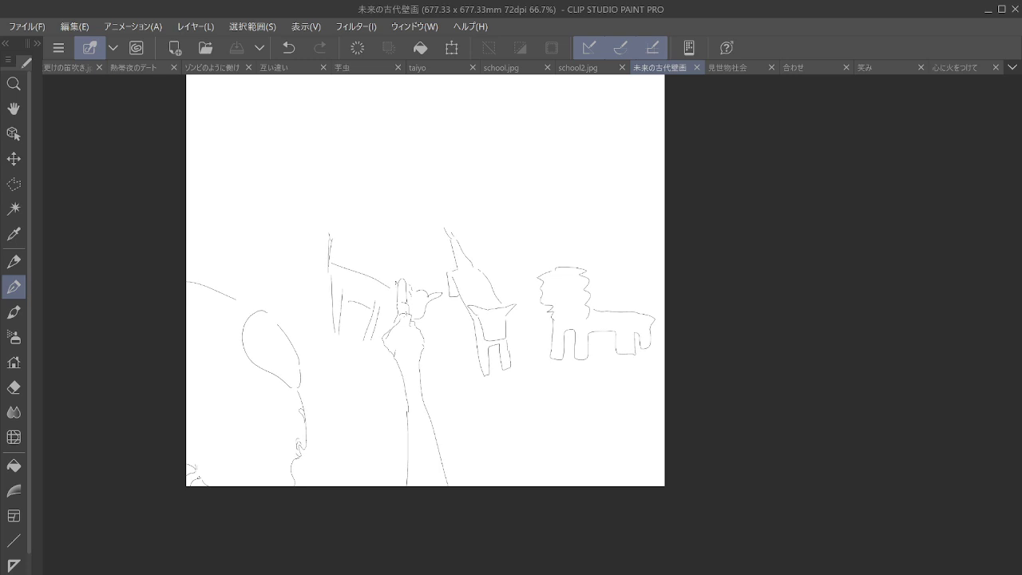
pyautogui.moveTo(423, 320); pyautogui.dragTo(491, 407)
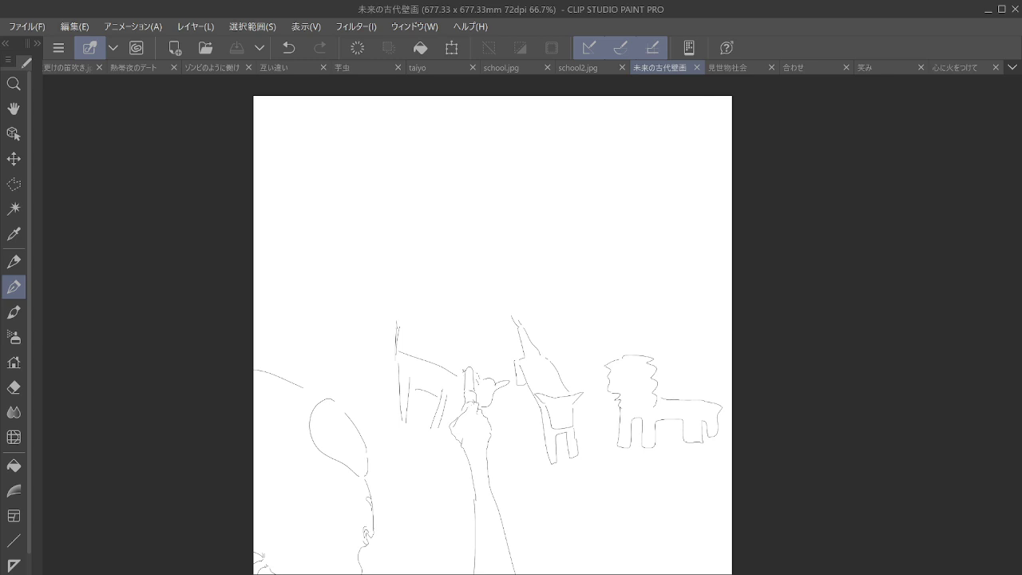
# Bring up the school.jpg classroom image, examine it closely and expand the collapsed colour palettes
pyautogui.click(501, 68)
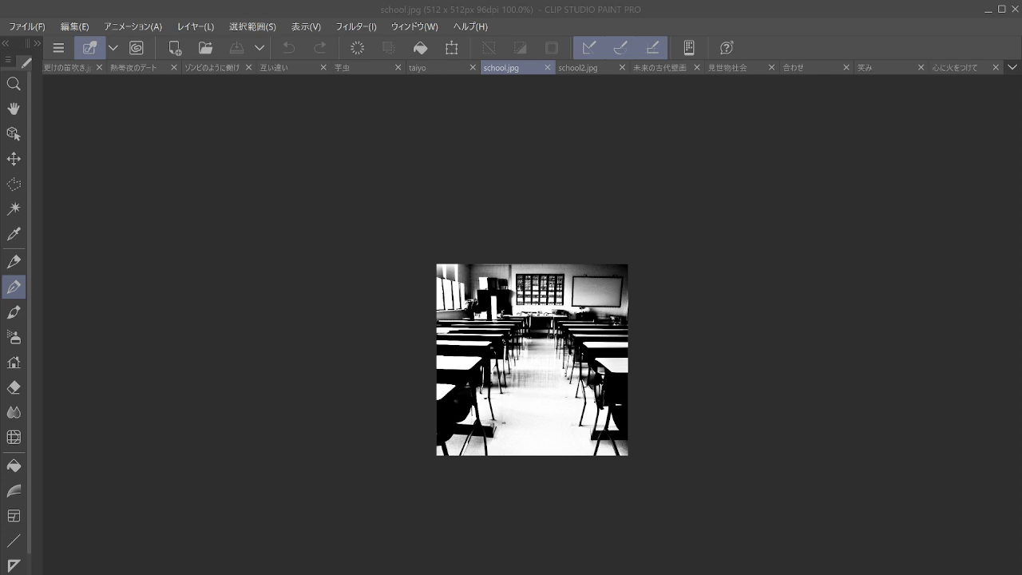
pyautogui.scroll(4, 533, 359)
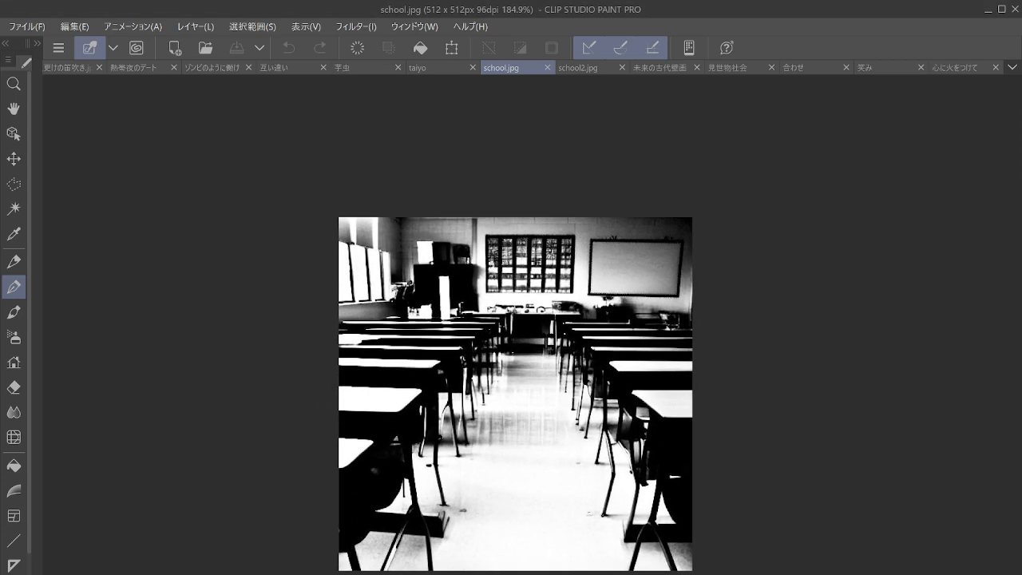
pyautogui.scroll(3, 535, 292)
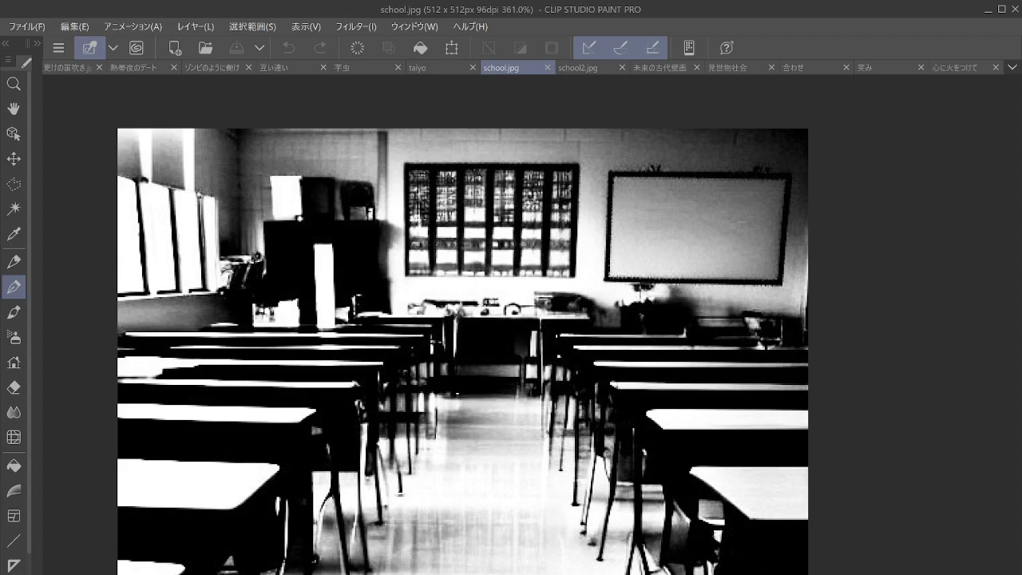
pyautogui.moveTo(511, 327); pyautogui.dragTo(439, 282)
pyautogui.scroll(-2, 534, 320)
pyautogui.moveTo(511, 327); pyautogui.dragTo(484, 303)
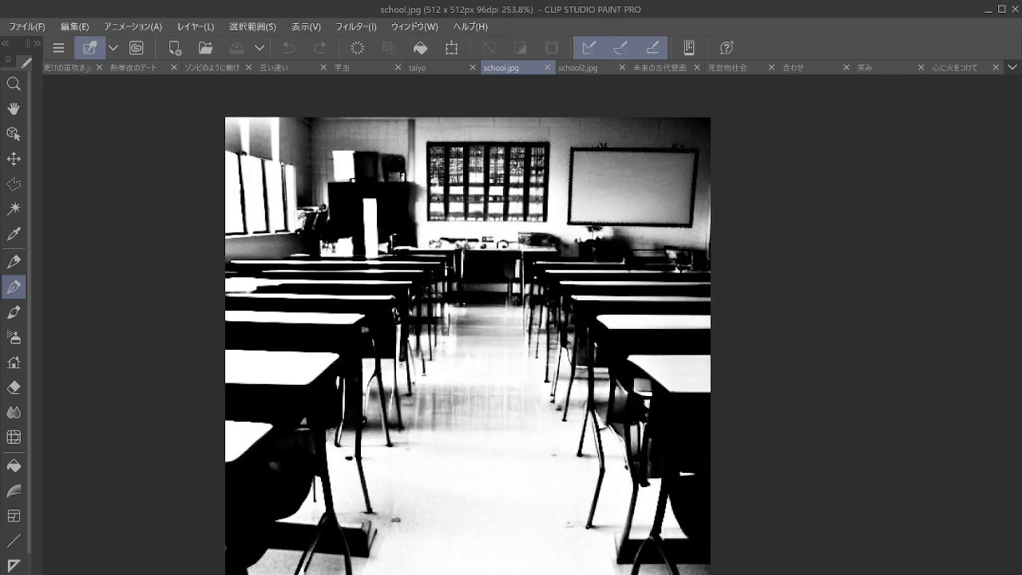
pyautogui.click(37, 44)
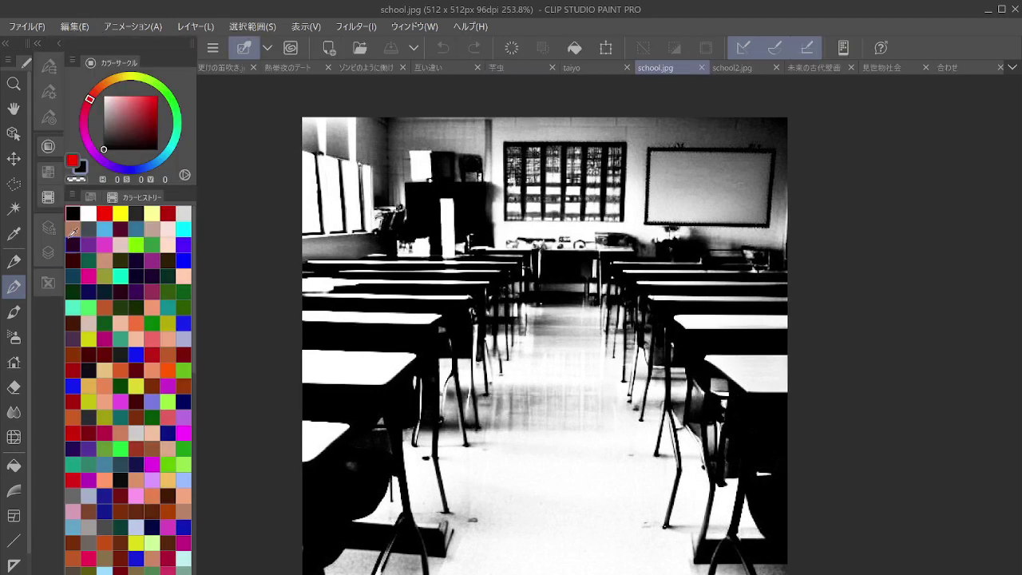
# Show the layer list of school.jpg and add a new raster layer above the school layer
pyautogui.click(48, 253)
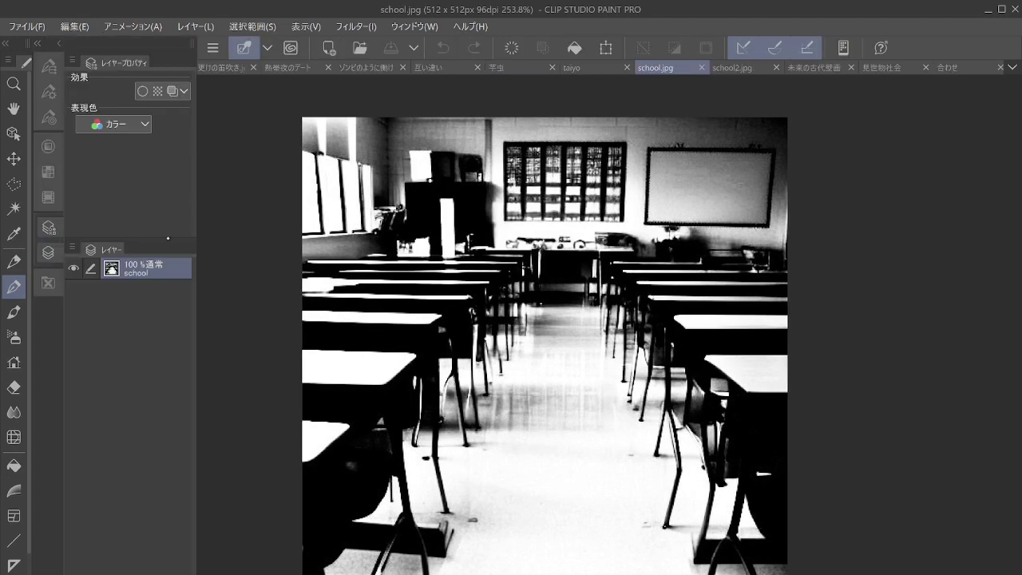
pyautogui.hotkey('ctrl', 'shift', 'n')
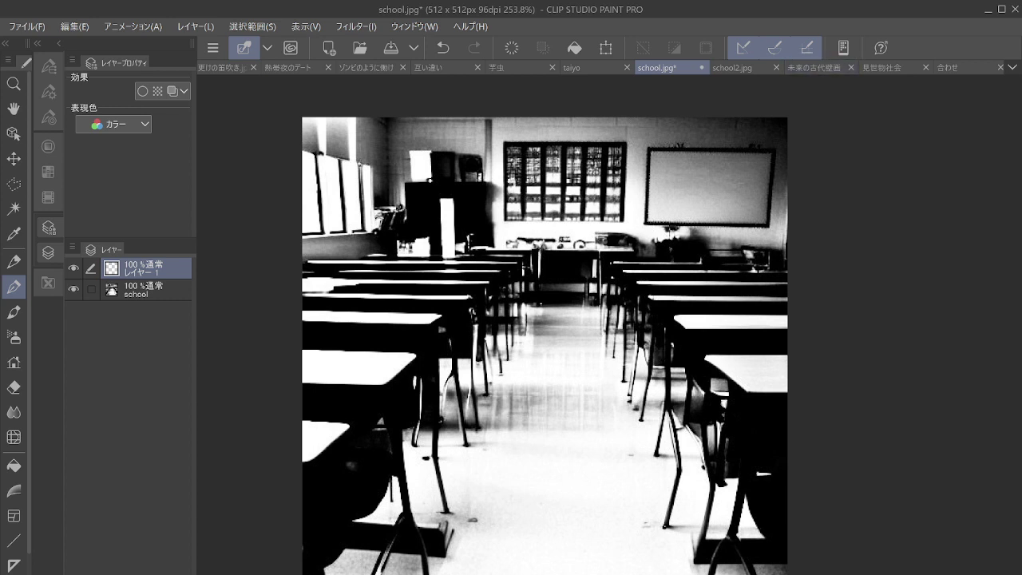
# Bring up the 未来の古代壁画 drawing and add short crease lines across the upper joint of the raised finger
pyautogui.click(814, 67)
pyautogui.moveTo(559, 359); pyautogui.dragTo(519, 254)
pyautogui.scroll(4, 529, 324)
pyautogui.moveTo(529, 323); pyautogui.dragTo(542, 409)
pyautogui.scroll(2, 551, 273)
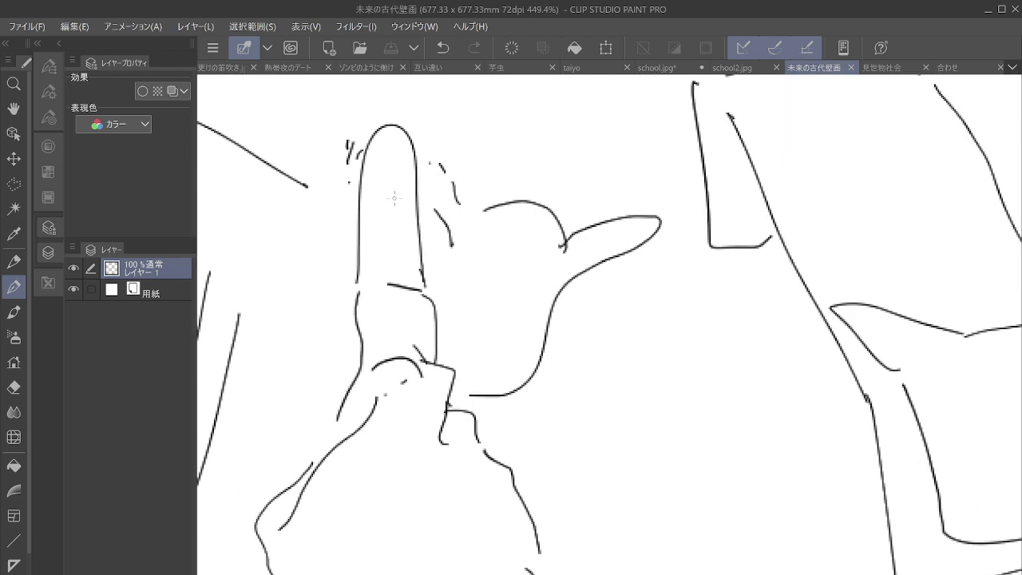
pyautogui.moveTo(378, 209)
pyautogui.mouseDown()
pyautogui.moveTo(410, 209)
pyautogui.moveTo(408, 200)
pyautogui.mouseUp()
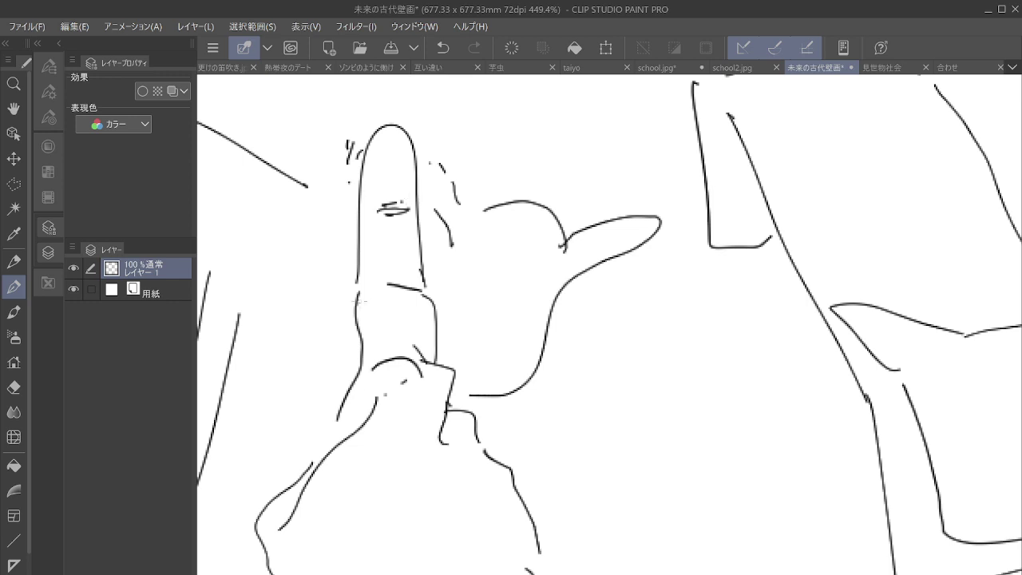
# Draw the lower joint creases on the raised finger, add the thumb and close the gaps in the hand's outline
pyautogui.moveTo(359, 295); pyautogui.dragTo(359, 288)
pyautogui.moveTo(313, 465)
pyautogui.mouseDown()
pyautogui.moveTo(317, 380)
pyautogui.moveTo(339, 418)
pyautogui.mouseUp()
pyautogui.moveTo(386, 278); pyautogui.dragTo(413, 276)
pyautogui.moveTo(380, 278); pyautogui.dragTo(391, 275)
pyautogui.moveTo(378, 287); pyautogui.dragTo(402, 292)
pyautogui.moveTo(477, 436); pyautogui.dragTo(486, 453)
pyautogui.moveTo(540, 550); pyautogui.dragTo(540, 569)
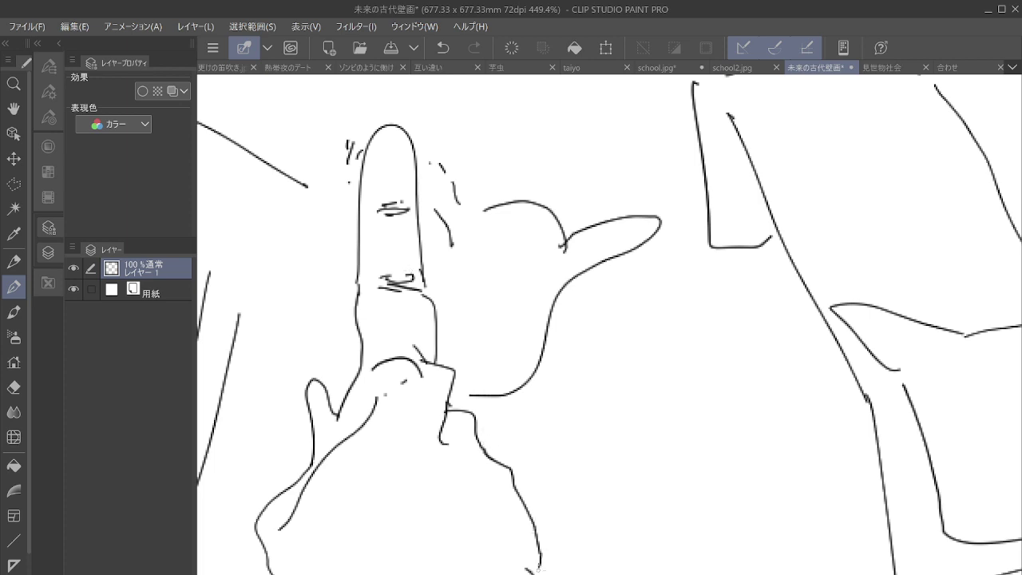
# Add wrinkle lines to the back of the hand and short strokes along the lower edge of the head oval
pyautogui.scroll(-5, 512, 563)
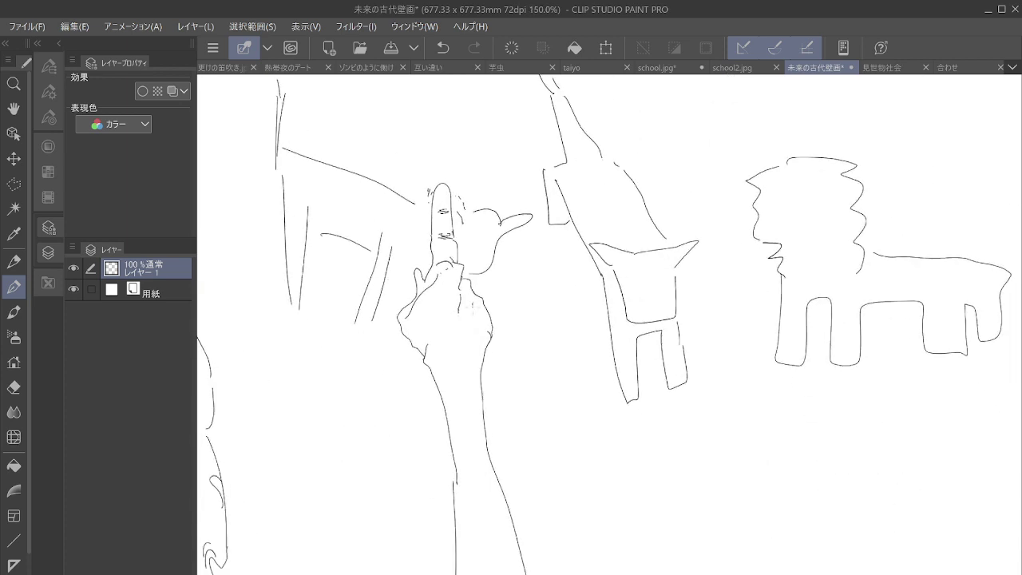
pyautogui.moveTo(465, 307); pyautogui.dragTo(472, 326)
pyautogui.scroll(-3, 609, 324)
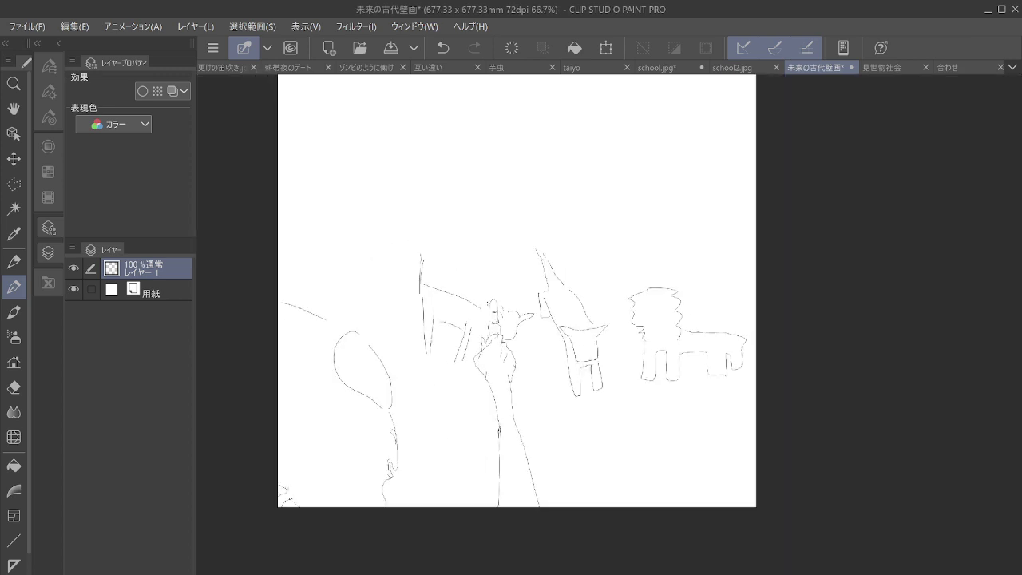
pyautogui.scroll(5, 418, 381)
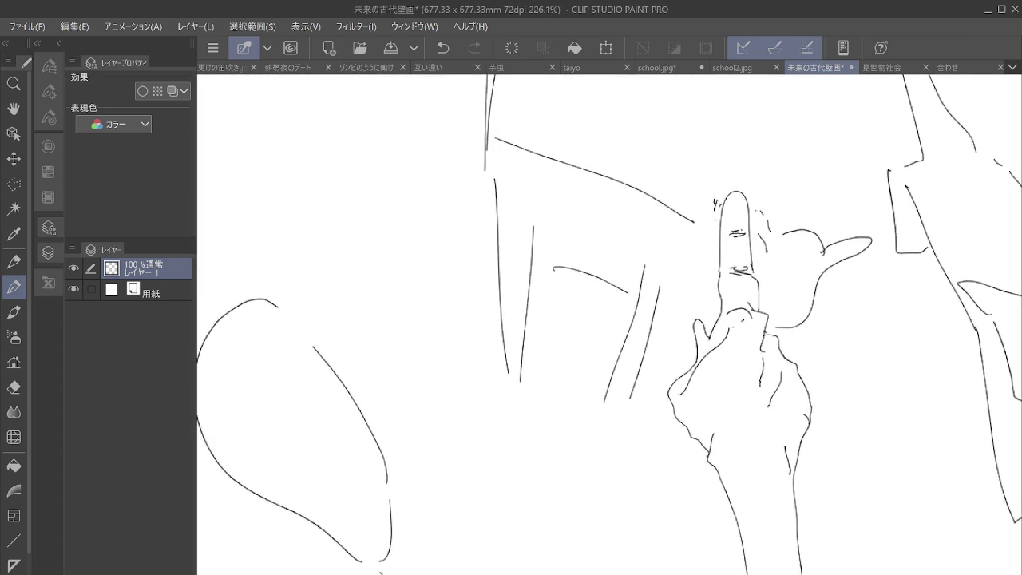
pyautogui.moveTo(279, 382); pyautogui.dragTo(289, 395)
pyautogui.moveTo(326, 422); pyautogui.dragTo(436, 495)
pyautogui.scroll(-3, 509, 374)
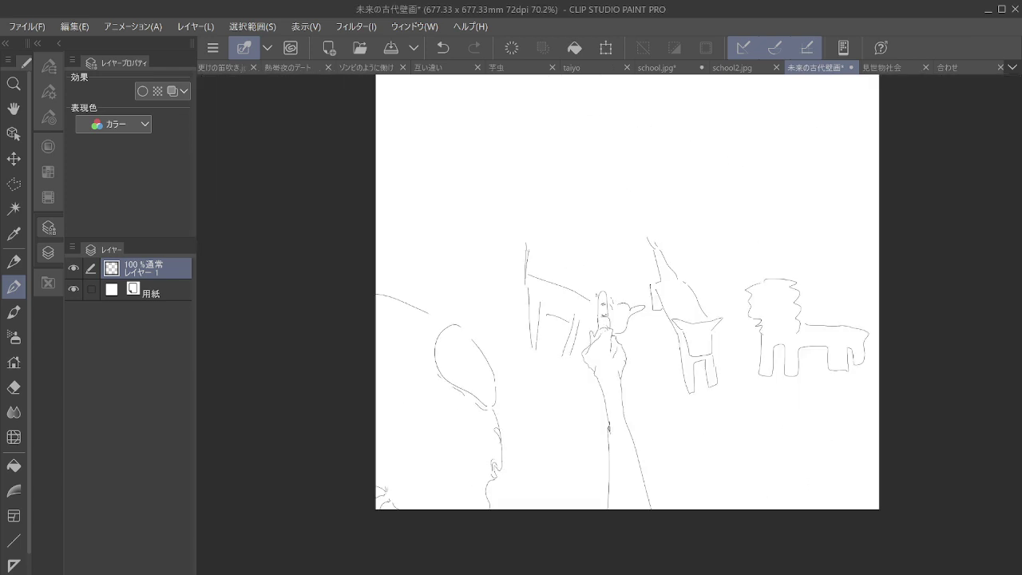
pyautogui.moveTo(509, 375); pyautogui.dragTo(452, 323)
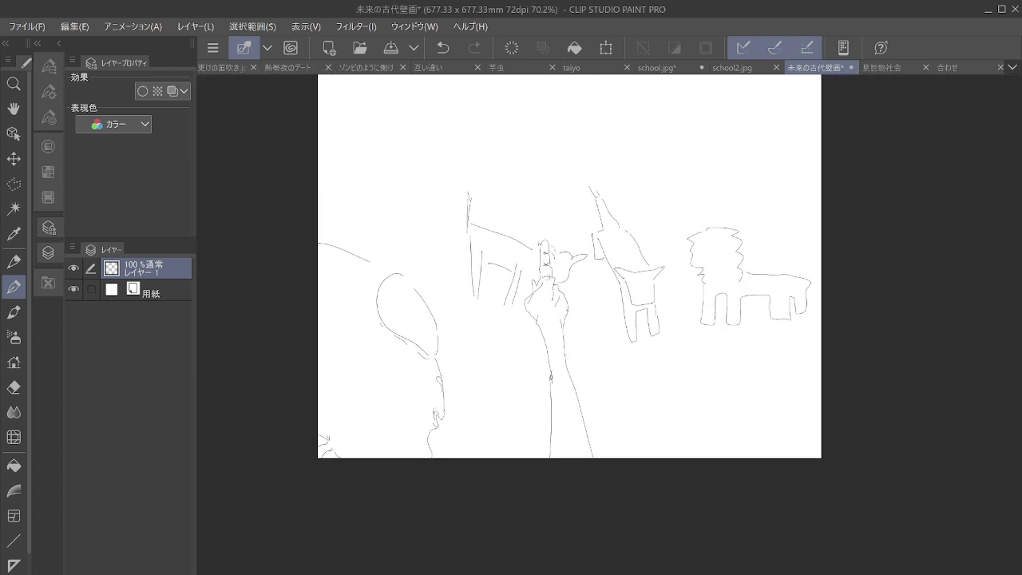
# Retrace the horned animal beside the hand in heavy lines with the リアルGペン at brush size 40
pyautogui.click(49, 67)
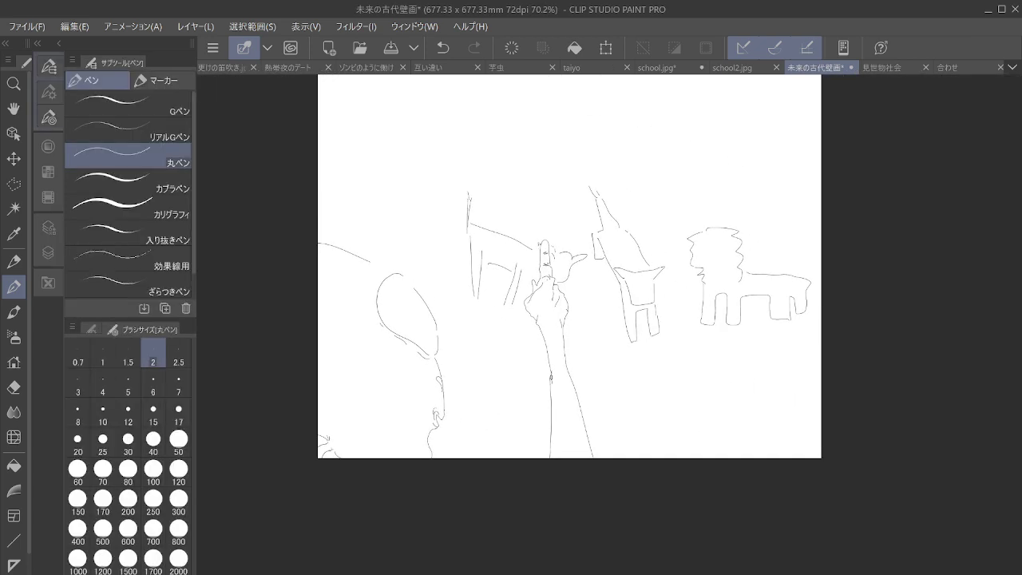
pyautogui.click(136, 130)
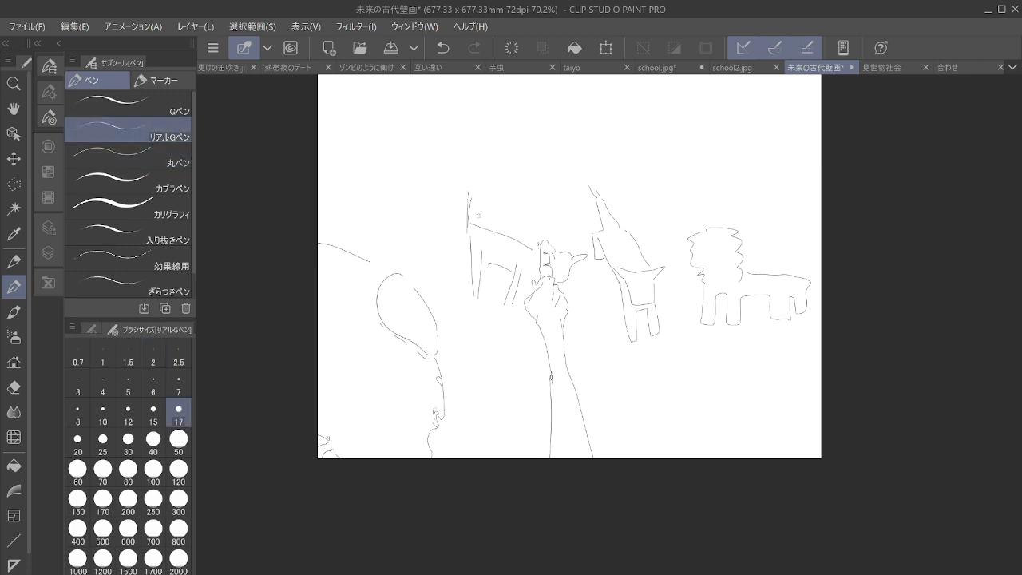
pyautogui.click(153, 439)
pyautogui.moveTo(474, 171); pyautogui.dragTo(476, 333)
pyautogui.moveTo(481, 249); pyautogui.dragTo(477, 328)
pyautogui.moveTo(476, 226)
pyautogui.mouseDown()
pyautogui.moveTo(577, 257)
pyautogui.moveTo(561, 284)
pyautogui.mouseUp()
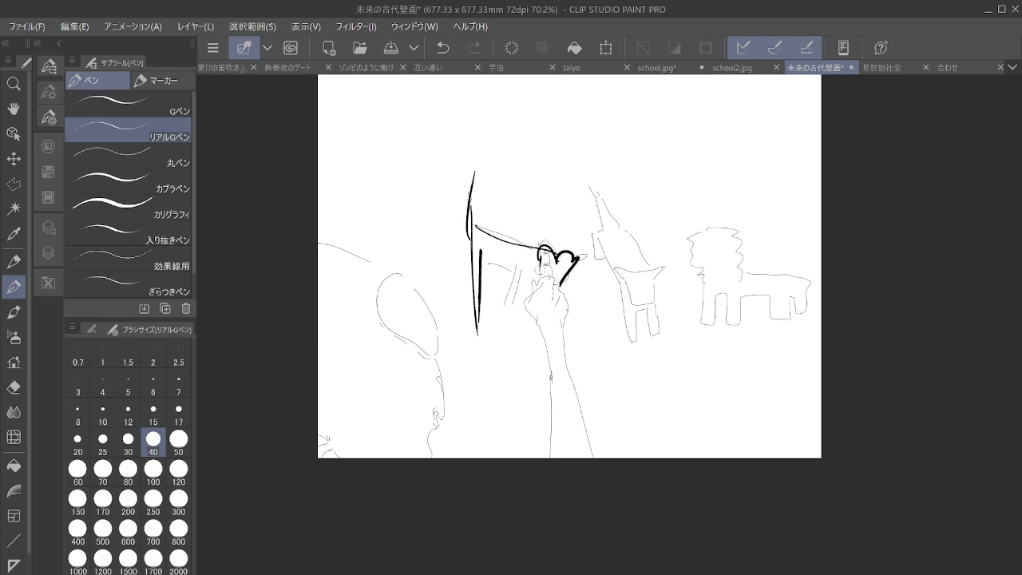
pyautogui.moveTo(488, 263)
pyautogui.mouseDown()
pyautogui.moveTo(521, 272)
pyautogui.moveTo(502, 329)
pyautogui.mouseUp()
pyautogui.moveTo(531, 272); pyautogui.dragTo(496, 353)
# Ink the neck, body and legs of the middle long-necked animal with thick strokes
pyautogui.moveTo(600, 230)
pyautogui.mouseDown()
pyautogui.moveTo(603, 276)
pyautogui.moveTo(604, 240)
pyautogui.mouseUp()
pyautogui.moveTo(591, 190)
pyautogui.mouseDown()
pyautogui.moveTo(622, 233)
pyautogui.moveTo(634, 226)
pyautogui.moveTo(626, 231)
pyautogui.moveTo(651, 272)
pyautogui.moveTo(613, 270)
pyautogui.moveTo(630, 281)
pyautogui.moveTo(654, 270)
pyautogui.moveTo(646, 307)
pyautogui.moveTo(627, 289)
pyautogui.mouseUp()
pyautogui.moveTo(604, 238); pyautogui.dragTo(629, 363)
pyautogui.moveTo(631, 299)
pyautogui.mouseDown()
pyautogui.moveTo(637, 369)
pyautogui.moveTo(642, 301)
pyautogui.mouseUp()
pyautogui.moveTo(642, 301)
pyautogui.mouseDown()
pyautogui.moveTo(657, 353)
pyautogui.moveTo(655, 299)
pyautogui.mouseUp()
pyautogui.moveTo(657, 294); pyautogui.dragTo(658, 273)
# Ink the lion's jagged mane, body and legs with thick strokes
pyautogui.moveTo(702, 242)
pyautogui.mouseDown()
pyautogui.moveTo(694, 263)
pyautogui.moveTo(705, 285)
pyautogui.mouseUp()
pyautogui.moveTo(691, 243)
pyautogui.mouseDown()
pyautogui.moveTo(723, 232)
pyautogui.moveTo(745, 277)
pyautogui.moveTo(726, 288)
pyautogui.mouseUp()
pyautogui.moveTo(700, 251); pyautogui.dragTo(701, 262)
pyautogui.moveTo(703, 268)
pyautogui.mouseDown()
pyautogui.moveTo(721, 328)
pyautogui.moveTo(776, 293)
pyautogui.moveTo(790, 299)
pyautogui.moveTo(771, 270)
pyautogui.moveTo(738, 275)
pyautogui.mouseUp()
pyautogui.scroll(-1, 815, 302)
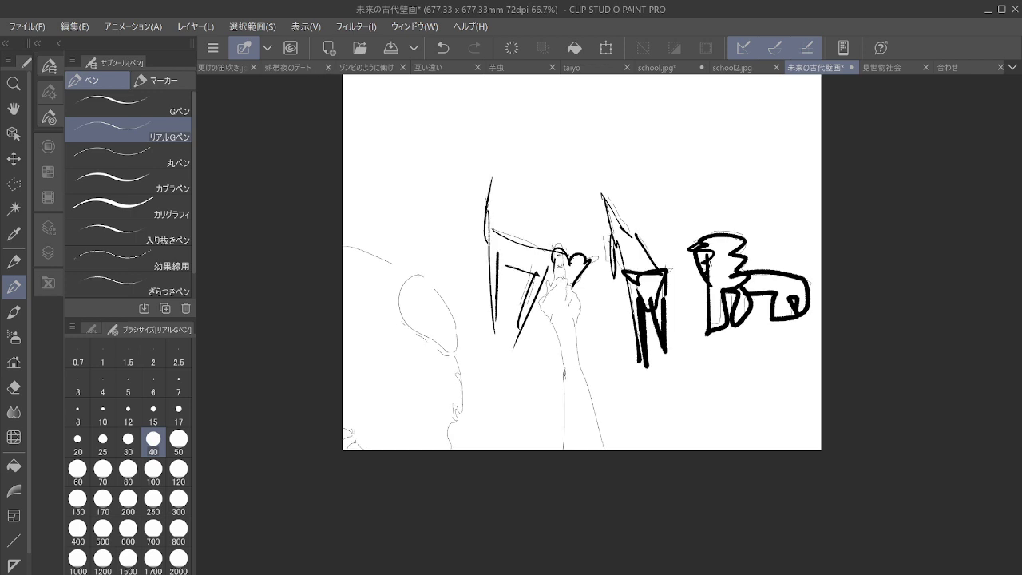
# Draw another animal with tall horns, a long back and legs above the head oval
pyautogui.moveTo(402, 259); pyautogui.dragTo(460, 250)
pyautogui.moveTo(382, 190)
pyautogui.mouseDown()
pyautogui.moveTo(401, 257)
pyautogui.moveTo(469, 246)
pyautogui.mouseUp()
pyautogui.moveTo(461, 193)
pyautogui.mouseDown()
pyautogui.moveTo(461, 255)
pyautogui.moveTo(487, 253)
pyautogui.moveTo(484, 331)
pyautogui.moveTo(447, 276)
pyautogui.moveTo(469, 323)
pyautogui.mouseUp()
pyautogui.moveTo(450, 277)
pyautogui.mouseDown()
pyautogui.moveTo(436, 276)
pyautogui.moveTo(460, 309)
pyautogui.moveTo(322, 433)
pyautogui.mouseUp()
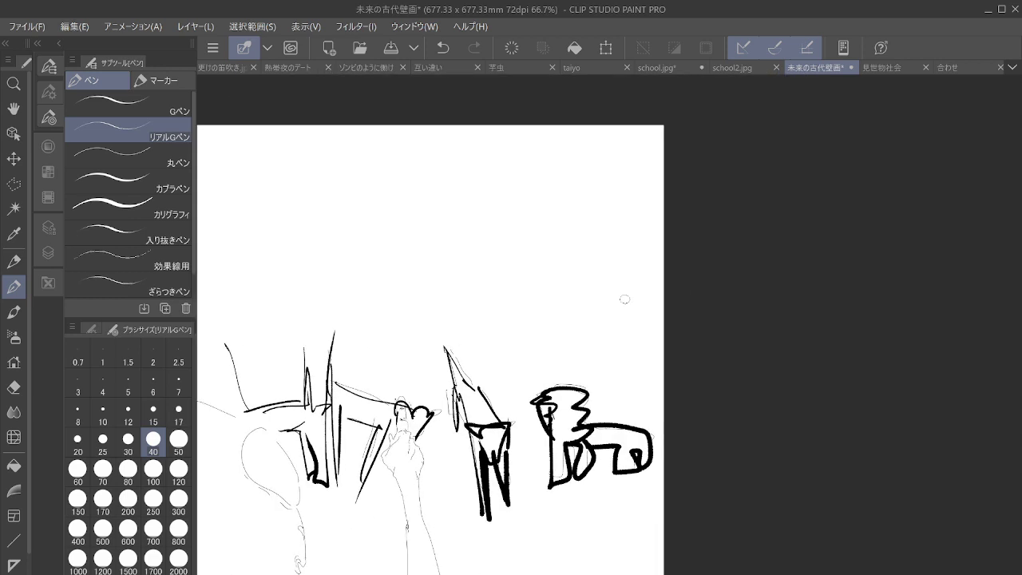
pyautogui.moveTo(623, 299); pyautogui.dragTo(700, 189)
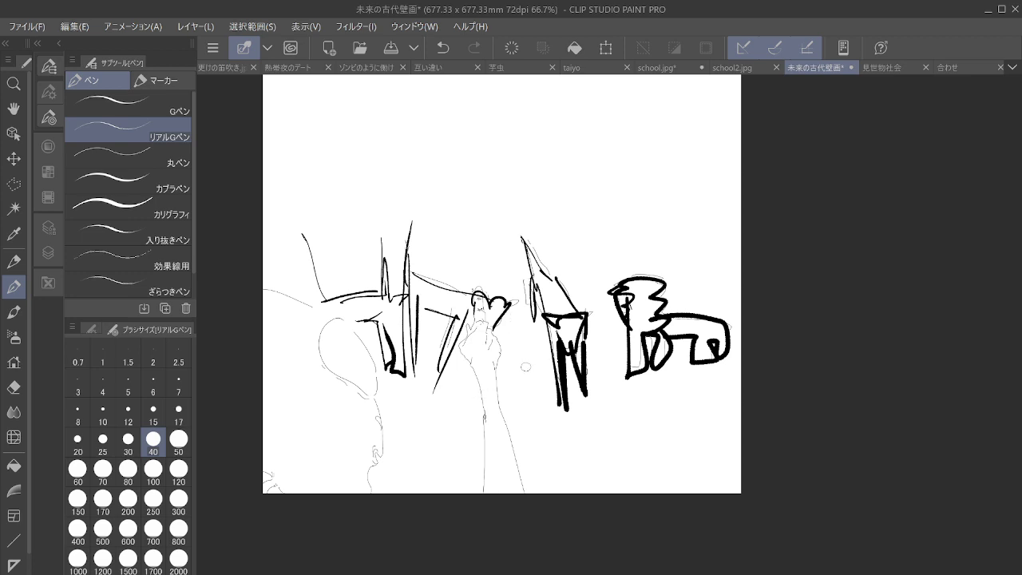
# Draw upright thin figures with small ovals between the hand and the middle animal
pyautogui.moveTo(525, 333); pyautogui.dragTo(518, 365)
pyautogui.moveTo(528, 323); pyautogui.dragTo(523, 415)
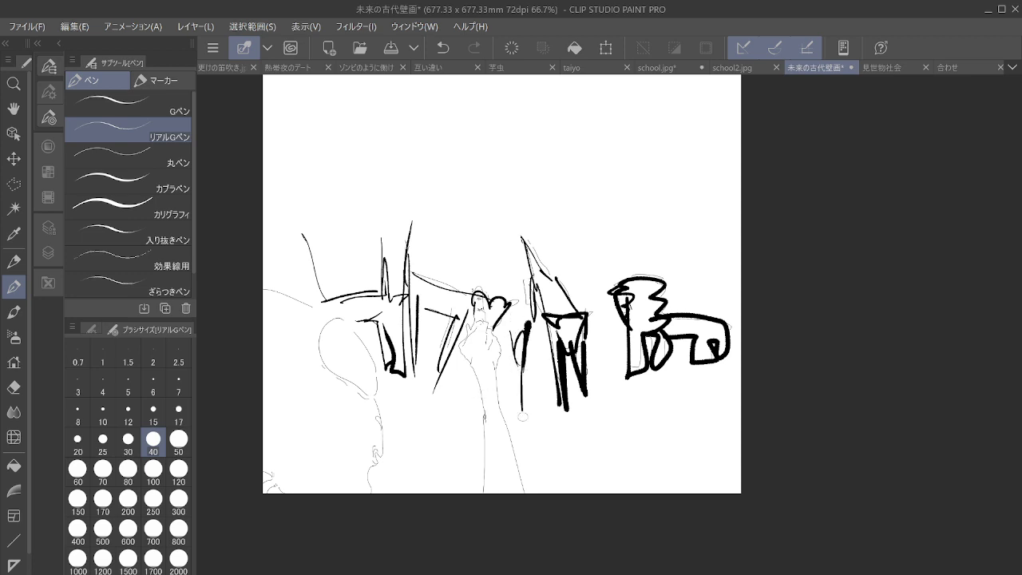
pyautogui.moveTo(524, 377); pyautogui.dragTo(527, 414)
pyautogui.moveTo(534, 345); pyautogui.dragTo(533, 364)
pyautogui.moveTo(537, 344); pyautogui.dragTo(537, 371)
pyautogui.moveTo(537, 324); pyautogui.dragTo(535, 370)
pyautogui.moveTo(539, 325); pyautogui.dragTo(540, 413)
pyautogui.moveTo(541, 375); pyautogui.dragTo(543, 414)
# Draw more thin upright figures between the middle animal and the lion
pyautogui.moveTo(595, 323); pyautogui.dragTo(601, 356)
pyautogui.moveTo(607, 308)
pyautogui.mouseDown()
pyautogui.moveTo(601, 375)
pyautogui.moveTo(617, 403)
pyautogui.mouseUp()
pyautogui.moveTo(613, 346)
pyautogui.mouseDown()
pyautogui.moveTo(609, 294)
pyautogui.moveTo(627, 405)
pyautogui.mouseUp()
pyautogui.moveTo(591, 324); pyautogui.dragTo(594, 399)
# Add one thin figure right beside the hand and another beneath the horned animal's belly
pyautogui.moveTo(506, 356); pyautogui.dragTo(505, 374)
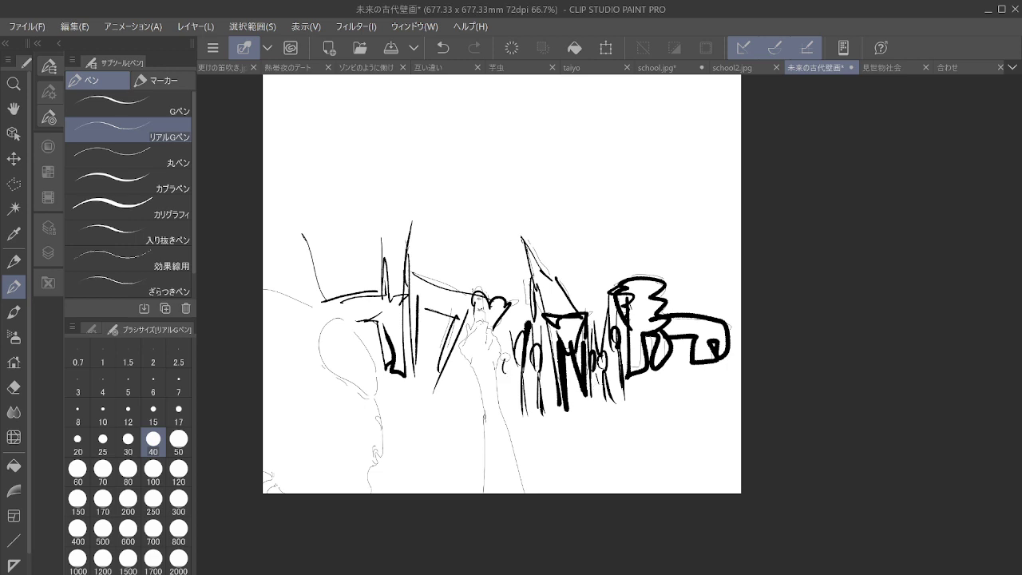
pyautogui.moveTo(508, 321)
pyautogui.mouseDown()
pyautogui.moveTo(506, 373)
pyautogui.moveTo(520, 415)
pyautogui.mouseUp()
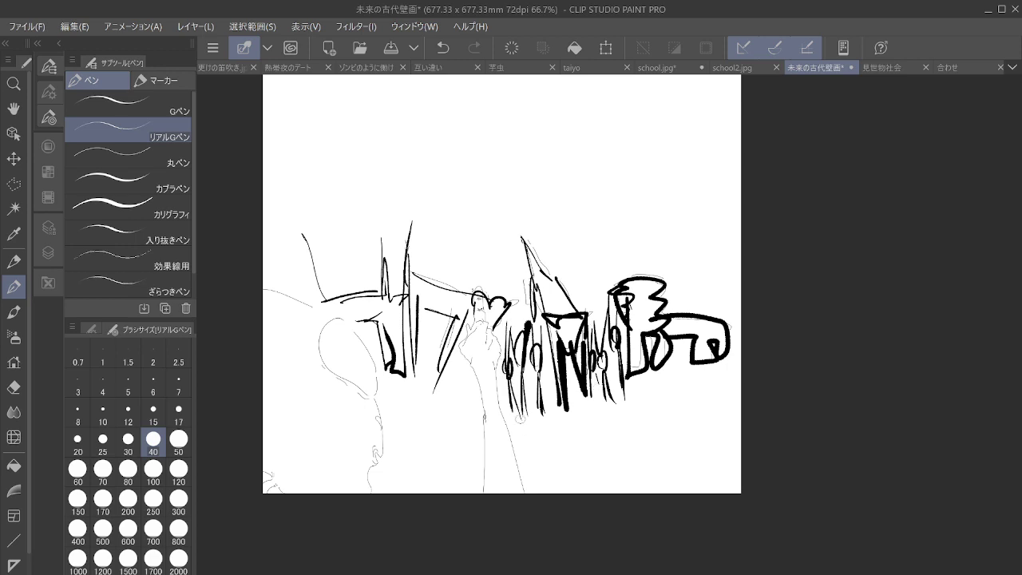
pyautogui.moveTo(429, 321); pyautogui.dragTo(432, 371)
pyautogui.moveTo(438, 321); pyautogui.dragTo(437, 375)
pyautogui.moveTo(435, 377)
pyautogui.mouseDown()
pyautogui.moveTo(437, 399)
pyautogui.moveTo(445, 398)
pyautogui.mouseUp()
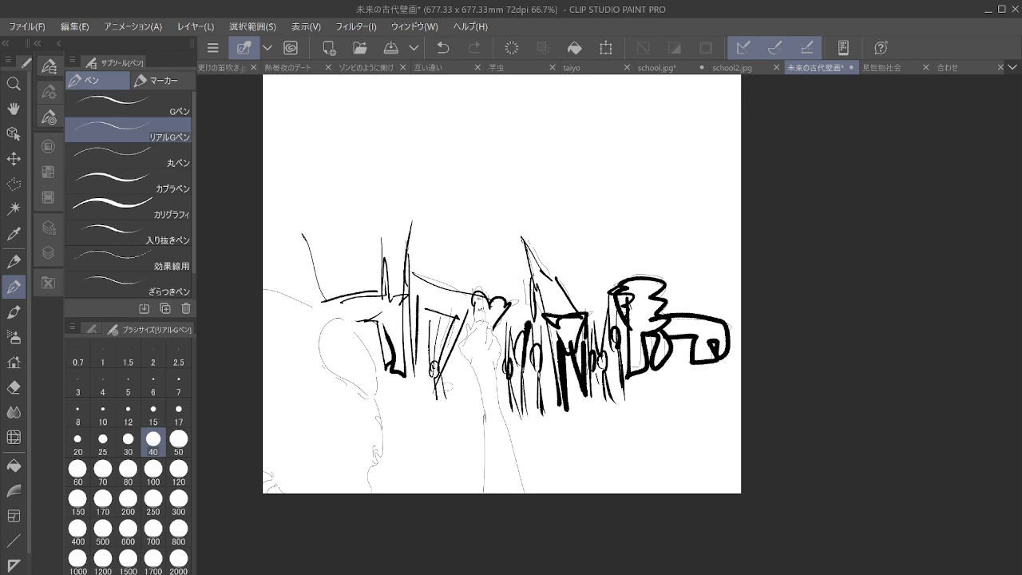
# Draw slanted arrows with triangular heads above the hand and the middle animal
pyautogui.moveTo(469, 242); pyautogui.dragTo(455, 254)
pyautogui.moveTo(468, 243)
pyautogui.mouseDown()
pyautogui.moveTo(455, 254)
pyautogui.moveTo(510, 225)
pyautogui.moveTo(559, 228)
pyautogui.moveTo(605, 204)
pyautogui.mouseUp()
pyautogui.moveTo(482, 259)
pyautogui.mouseDown()
pyautogui.moveTo(476, 273)
pyautogui.moveTo(490, 267)
pyautogui.mouseUp()
pyautogui.moveTo(490, 266); pyautogui.dragTo(515, 257)
pyautogui.moveTo(469, 206)
pyautogui.mouseDown()
pyautogui.moveTo(456, 224)
pyautogui.moveTo(474, 217)
pyautogui.mouseUp()
pyautogui.moveTo(474, 217); pyautogui.dragTo(525, 182)
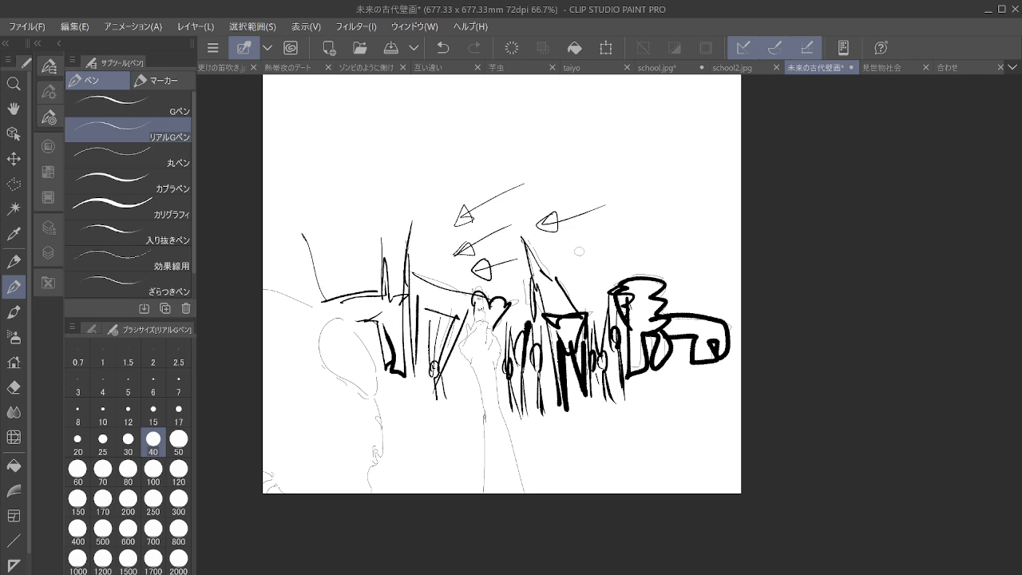
pyautogui.moveTo(579, 251)
pyautogui.mouseDown()
pyautogui.moveTo(568, 262)
pyautogui.moveTo(613, 247)
pyautogui.mouseUp()
pyautogui.moveTo(558, 184)
pyautogui.mouseDown()
pyautogui.moveTo(552, 198)
pyautogui.moveTo(559, 188)
pyautogui.mouseUp()
pyautogui.moveTo(559, 192); pyautogui.dragTo(621, 175)
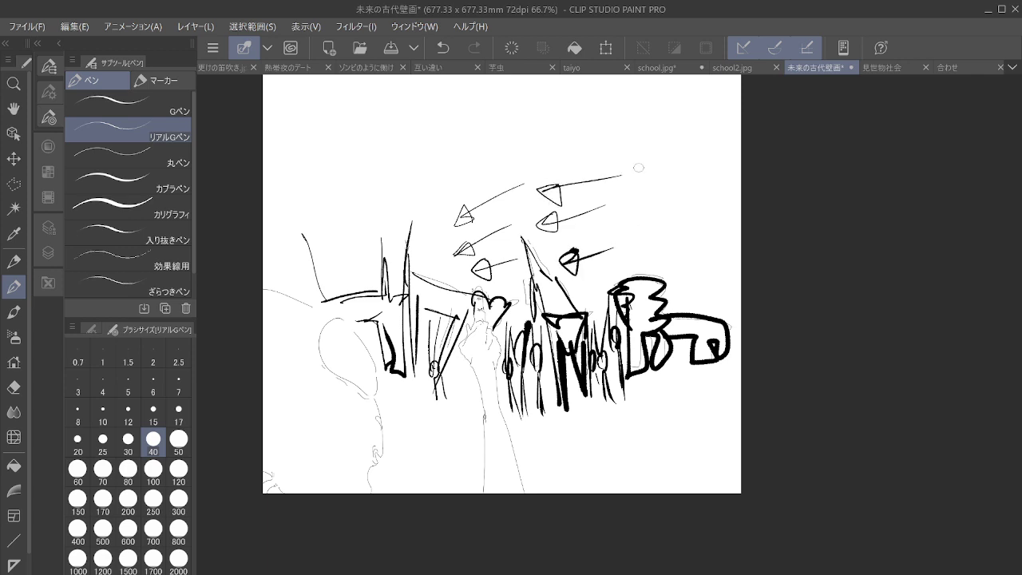
# Draw arrows around the horned animal, one striking the leftmost animal's back and one striking the lion's back
pyautogui.moveTo(444, 244); pyautogui.dragTo(428, 262)
pyautogui.moveTo(428, 262); pyautogui.dragTo(483, 233)
pyautogui.moveTo(417, 197); pyautogui.dragTo(471, 180)
pyautogui.moveTo(344, 296); pyautogui.dragTo(358, 217)
pyautogui.moveTo(352, 255)
pyautogui.mouseDown()
pyautogui.moveTo(349, 294)
pyautogui.moveTo(361, 308)
pyautogui.mouseUp()
pyautogui.moveTo(683, 318)
pyautogui.mouseDown()
pyautogui.moveTo(692, 307)
pyautogui.moveTo(708, 321)
pyautogui.moveTo(738, 294)
pyautogui.mouseUp()
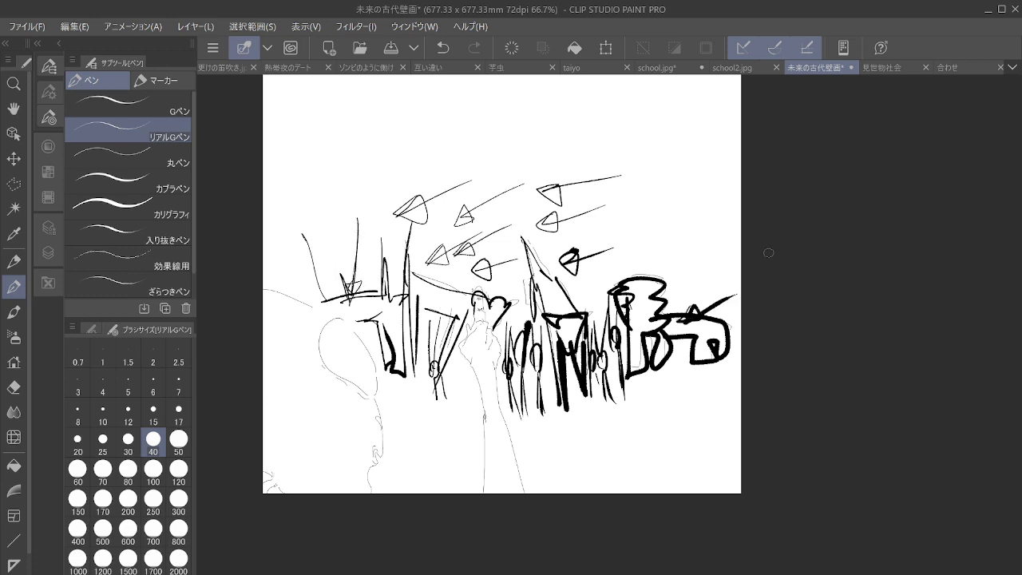
# Draw four slanted arrows with long shafts flying above the lion
pyautogui.moveTo(685, 268)
pyautogui.mouseDown()
pyautogui.moveTo(675, 282)
pyautogui.moveTo(701, 279)
pyautogui.mouseUp()
pyautogui.moveTo(688, 279); pyautogui.dragTo(751, 254)
pyautogui.moveTo(702, 214)
pyautogui.mouseDown()
pyautogui.moveTo(713, 243)
pyautogui.moveTo(703, 219)
pyautogui.mouseUp()
pyautogui.moveTo(702, 239); pyautogui.dragTo(741, 224)
pyautogui.moveTo(637, 235)
pyautogui.mouseDown()
pyautogui.moveTo(672, 227)
pyautogui.moveTo(732, 185)
pyautogui.mouseUp()
pyautogui.moveTo(629, 252); pyautogui.dragTo(685, 243)
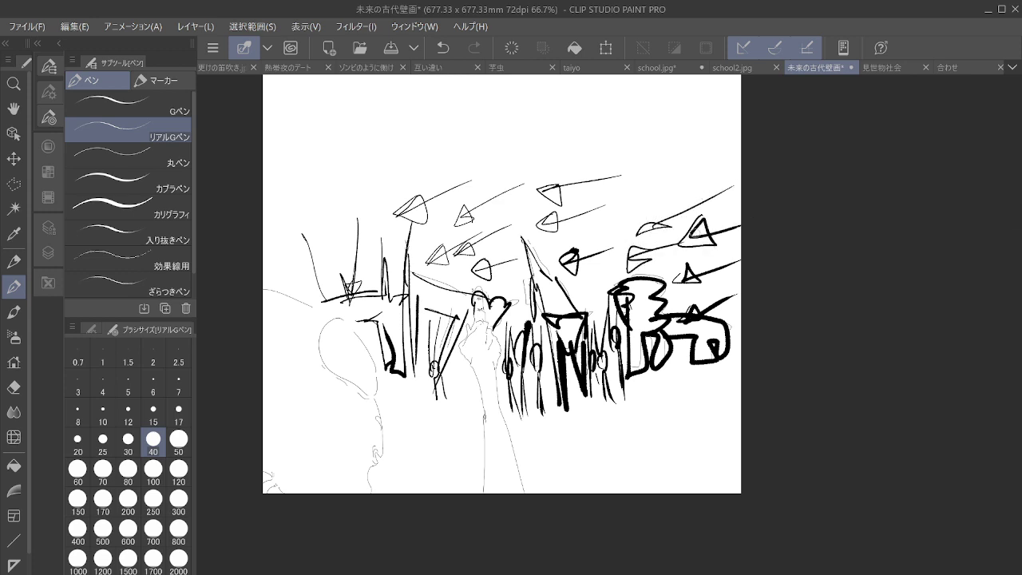
# Draw an arrow between the middle animal and the lion, plus two larger arrows above the leftmost animal
pyautogui.moveTo(592, 284)
pyautogui.mouseDown()
pyautogui.moveTo(581, 306)
pyautogui.moveTo(606, 307)
pyautogui.mouseUp()
pyautogui.moveTo(600, 297); pyautogui.dragTo(627, 273)
pyautogui.moveTo(335, 242); pyautogui.dragTo(329, 270)
pyautogui.moveTo(328, 270)
pyautogui.mouseDown()
pyautogui.moveTo(398, 184)
pyautogui.moveTo(353, 206)
pyautogui.mouseUp()
pyautogui.moveTo(351, 208); pyautogui.dragTo(430, 154)
# Draw two arrows high above the middle animal and another above the lion
pyautogui.moveTo(533, 144)
pyautogui.mouseDown()
pyautogui.moveTo(516, 166)
pyautogui.moveTo(536, 168)
pyautogui.mouseUp()
pyautogui.moveTo(518, 160); pyautogui.dragTo(588, 134)
pyautogui.moveTo(618, 148)
pyautogui.mouseDown()
pyautogui.moveTo(595, 171)
pyautogui.moveTo(620, 173)
pyautogui.mouseUp()
pyautogui.moveTo(597, 163); pyautogui.dragTo(675, 138)
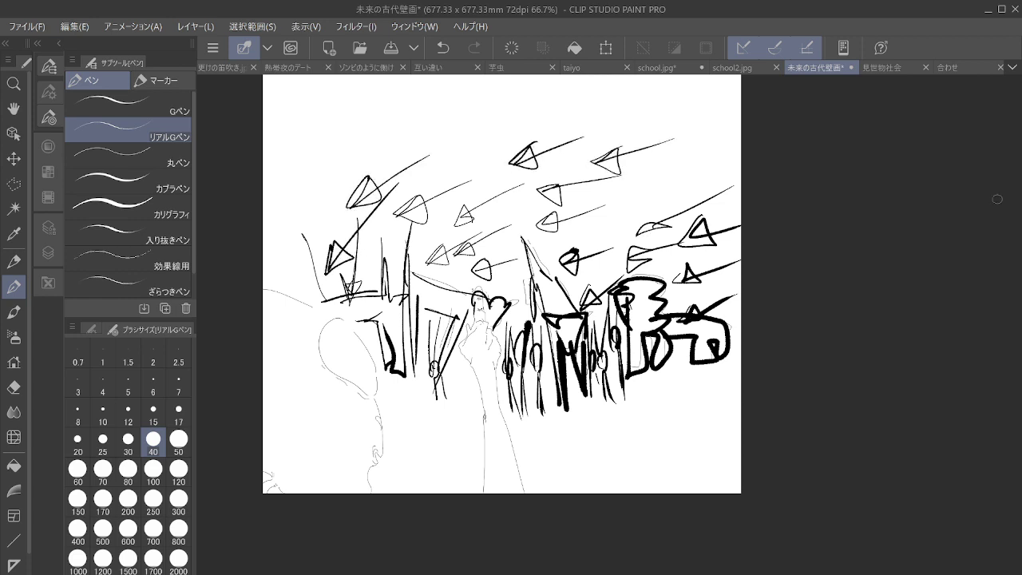
pyautogui.moveTo(647, 196)
pyautogui.mouseDown()
pyautogui.moveTo(624, 195)
pyautogui.moveTo(622, 230)
pyautogui.mouseUp()
pyautogui.moveTo(626, 222); pyautogui.dragTo(690, 189)
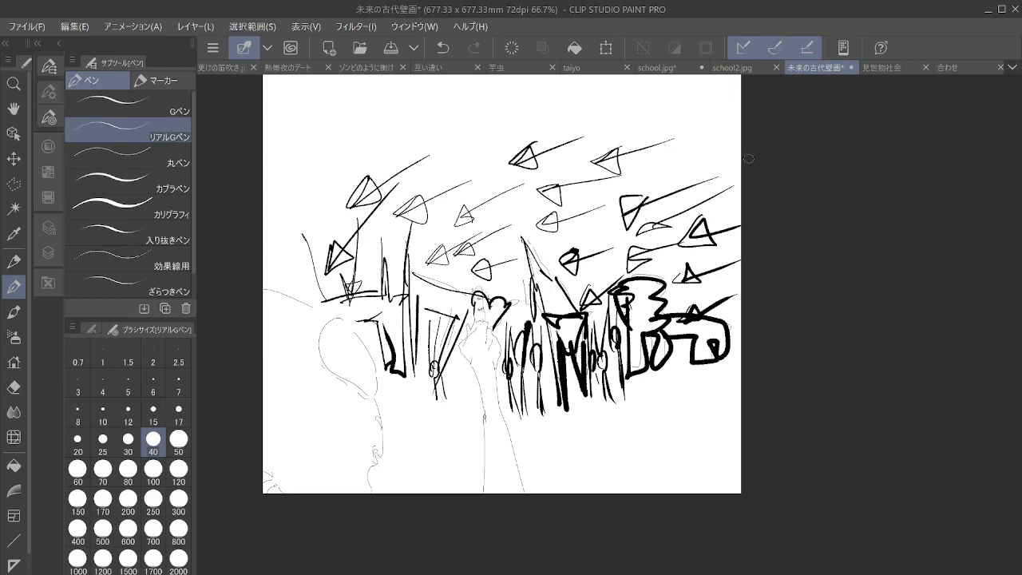
# Draw larger arrows across the upper left and centre of the sky above the existing ones
pyautogui.moveTo(741, 302); pyautogui.dragTo(760, 486)
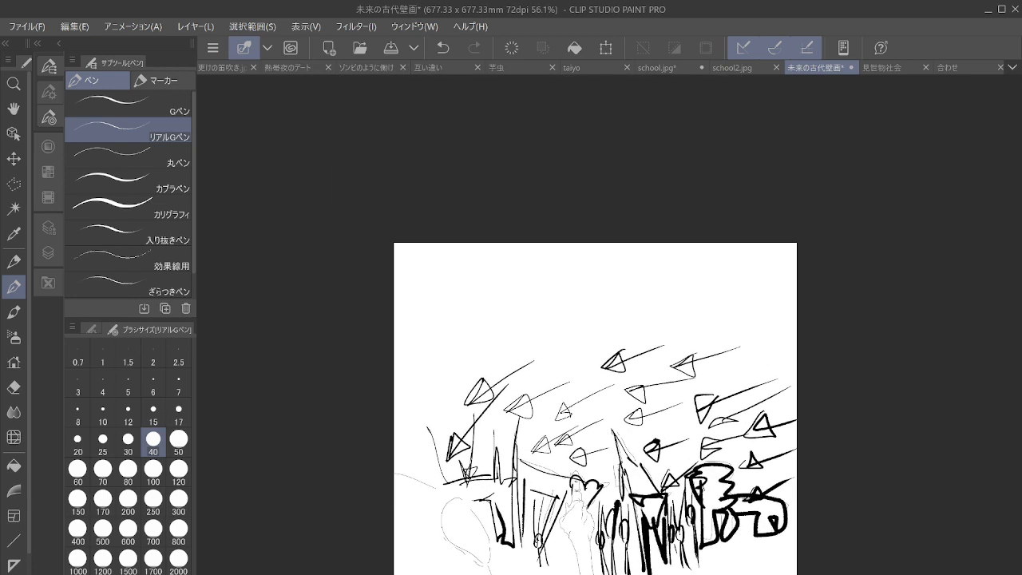
pyautogui.moveTo(419, 372)
pyautogui.mouseDown()
pyautogui.moveTo(439, 354)
pyautogui.moveTo(408, 412)
pyautogui.moveTo(464, 349)
pyautogui.mouseUp()
pyautogui.moveTo(434, 356)
pyautogui.mouseDown()
pyautogui.moveTo(460, 321)
pyautogui.moveTo(565, 270)
pyautogui.mouseUp()
pyautogui.moveTo(489, 300); pyautogui.dragTo(520, 305)
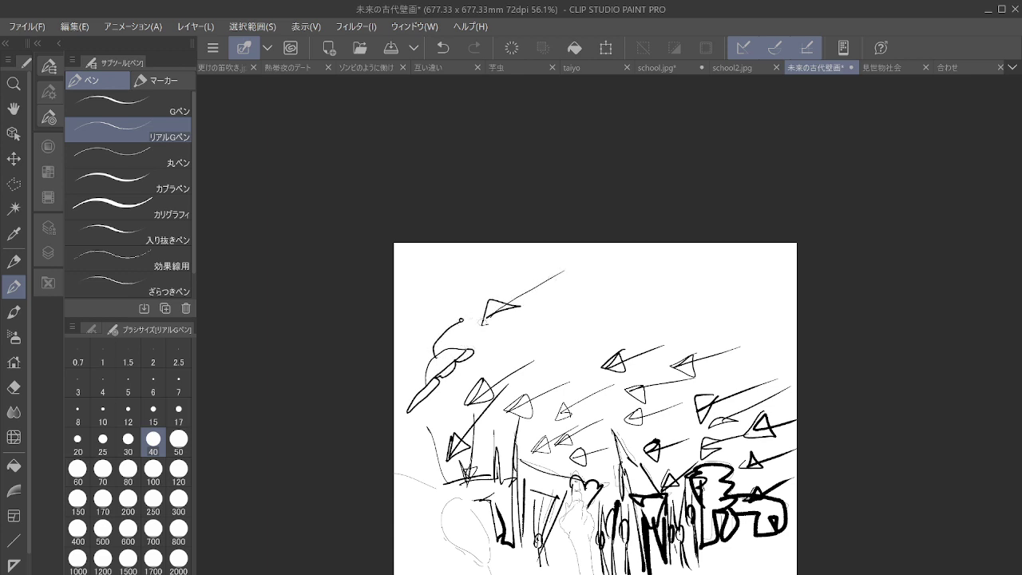
pyautogui.moveTo(483, 369); pyautogui.dragTo(603, 297)
pyautogui.moveTo(495, 343); pyautogui.dragTo(527, 348)
pyautogui.moveTo(511, 356)
pyautogui.mouseDown()
pyautogui.moveTo(413, 443)
pyautogui.moveTo(431, 435)
pyautogui.mouseUp()
pyautogui.moveTo(590, 341); pyautogui.dragTo(700, 301)
pyautogui.moveTo(612, 327); pyautogui.dragTo(608, 325)
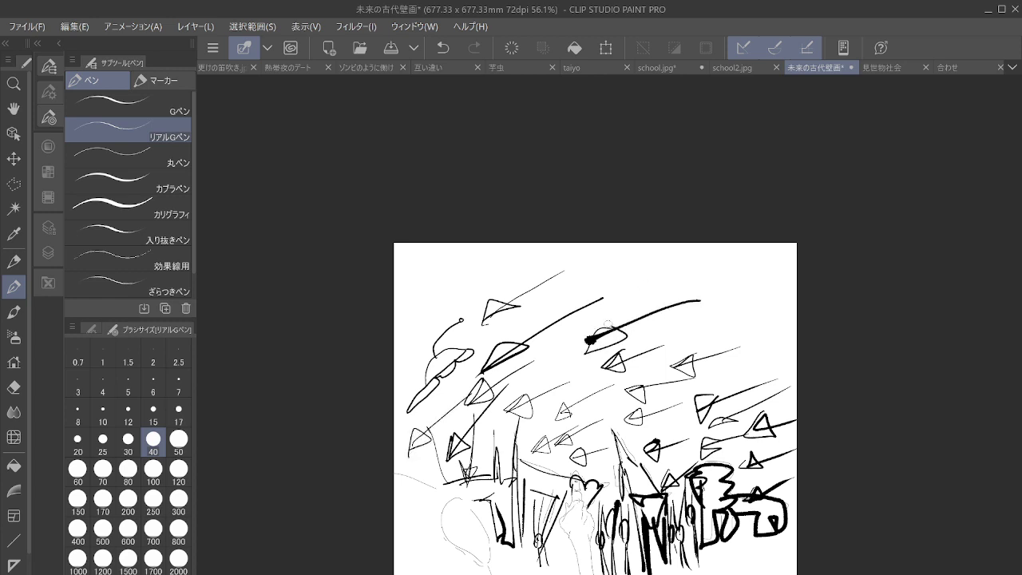
# Add three more large arrows with long shafts in the left and centre sky
pyautogui.moveTo(557, 352); pyautogui.dragTo(700, 272)
pyautogui.moveTo(553, 356)
pyautogui.mouseDown()
pyautogui.moveTo(564, 335)
pyautogui.moveTo(548, 354)
pyautogui.mouseUp()
pyautogui.moveTo(429, 326); pyautogui.dragTo(513, 270)
pyautogui.moveTo(427, 329)
pyautogui.mouseDown()
pyautogui.moveTo(458, 308)
pyautogui.moveTo(421, 334)
pyautogui.mouseUp()
pyautogui.moveTo(526, 323)
pyautogui.mouseDown()
pyautogui.moveTo(643, 258)
pyautogui.moveTo(515, 327)
pyautogui.mouseUp()
# Draw three large arrows in the upper right sky with shafts running off the canvas edge
pyautogui.moveTo(787, 279); pyautogui.dragTo(641, 343)
pyautogui.moveTo(638, 341); pyautogui.dragTo(635, 347)
pyautogui.moveTo(673, 348); pyautogui.dragTo(798, 298)
pyautogui.moveTo(669, 352)
pyautogui.mouseDown()
pyautogui.moveTo(716, 315)
pyautogui.moveTo(663, 354)
pyautogui.mouseUp()
pyautogui.moveTo(687, 291); pyautogui.dragTo(798, 245)
pyautogui.moveTo(721, 272); pyautogui.dragTo(691, 291)
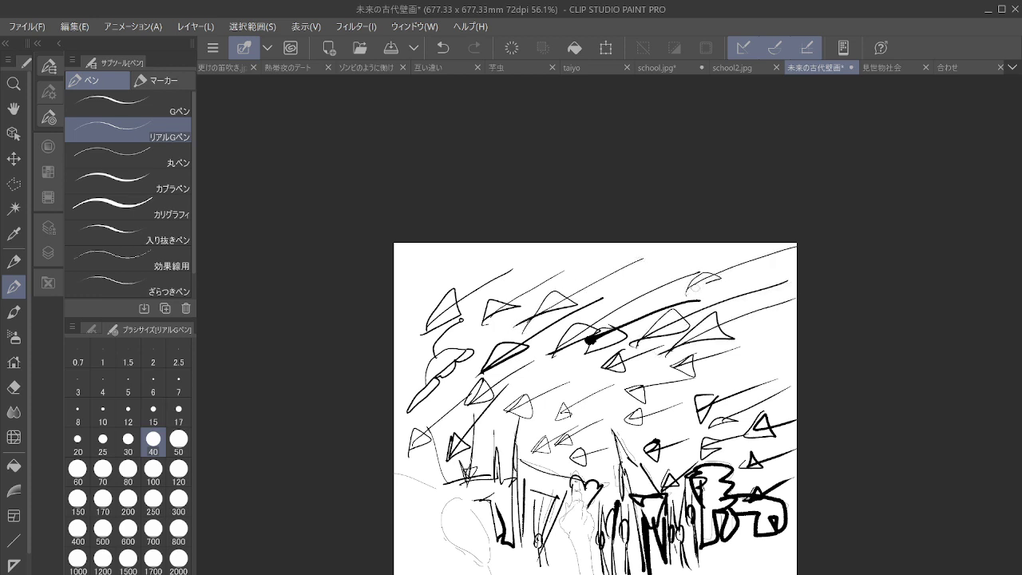
# Draw large arrows along the upper centre of the canvas with shafts running past the top edge
pyautogui.moveTo(642, 262)
pyautogui.mouseDown()
pyautogui.moveTo(703, 243)
pyautogui.moveTo(610, 305)
pyautogui.moveTo(770, 173)
pyautogui.mouseUp()
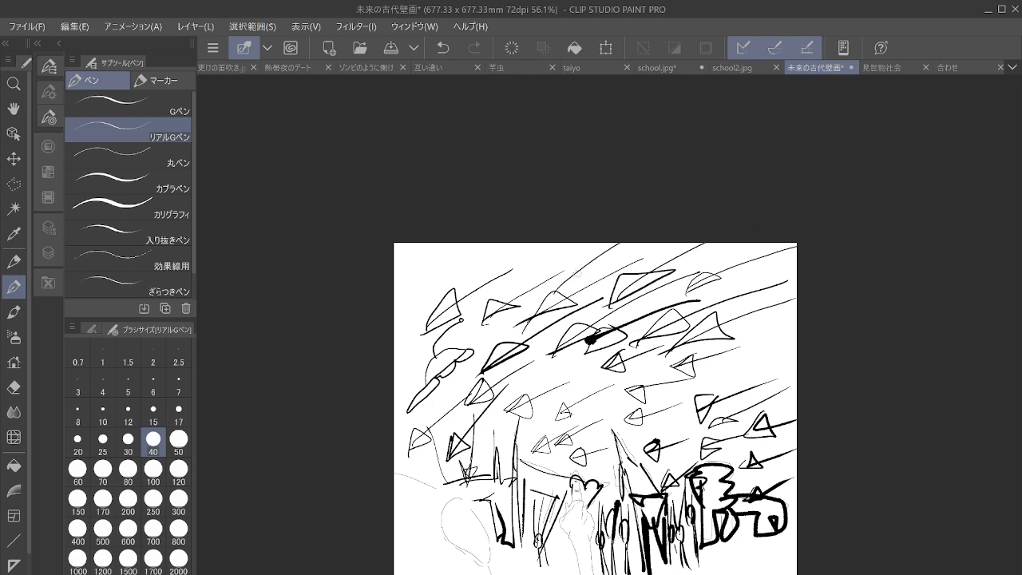
pyautogui.moveTo(557, 294)
pyautogui.mouseDown()
pyautogui.moveTo(568, 289)
pyautogui.moveTo(538, 302)
pyautogui.mouseUp()
pyautogui.moveTo(504, 290); pyautogui.dragTo(725, 155)
pyautogui.moveTo(559, 262); pyautogui.dragTo(503, 292)
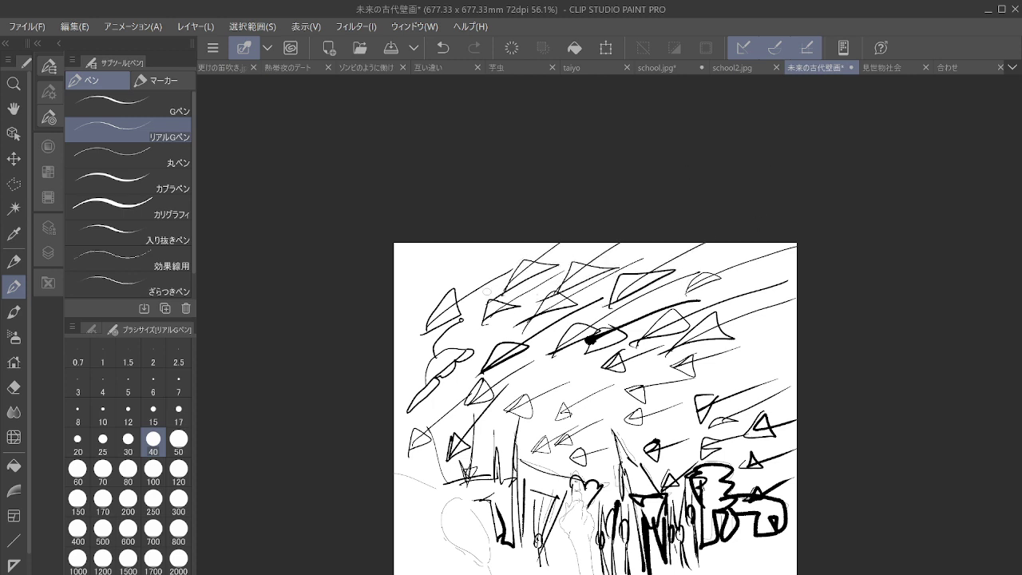
# Fill the upper left corner of the canvas with overlapping arrows and long slanted shafts
pyautogui.moveTo(399, 316); pyautogui.dragTo(487, 243)
pyautogui.moveTo(395, 328)
pyautogui.mouseDown()
pyautogui.moveTo(428, 292)
pyautogui.moveTo(394, 332)
pyautogui.mouseUp()
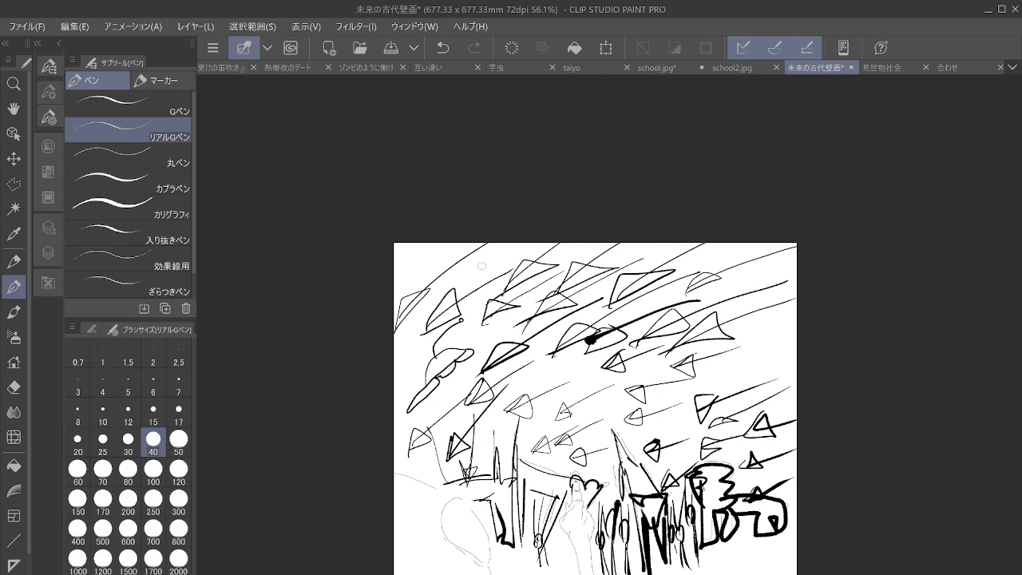
pyautogui.moveTo(413, 278); pyautogui.dragTo(497, 210)
pyautogui.moveTo(396, 303)
pyautogui.mouseDown()
pyautogui.moveTo(405, 278)
pyautogui.moveTo(393, 304)
pyautogui.mouseUp()
pyautogui.moveTo(398, 384); pyautogui.dragTo(534, 223)
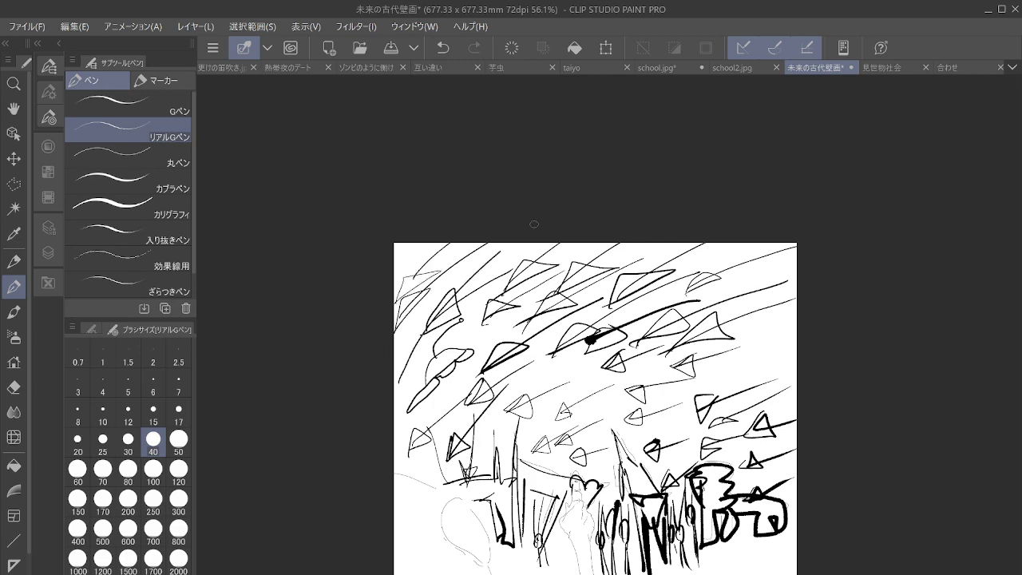
pyautogui.moveTo(392, 392); pyautogui.dragTo(393, 408)
# Draw two more arrows near the right edge of the canvas, beneath the large upper right arrows
pyautogui.moveTo(417, 360)
pyautogui.mouseDown()
pyautogui.moveTo(376, 281)
pyautogui.moveTo(344, 246)
pyautogui.mouseUp()
pyautogui.moveTo(658, 257); pyautogui.dragTo(723, 229)
pyautogui.moveTo(659, 258); pyautogui.dragTo(724, 202)
pyautogui.moveTo(659, 238); pyautogui.dragTo(677, 227)
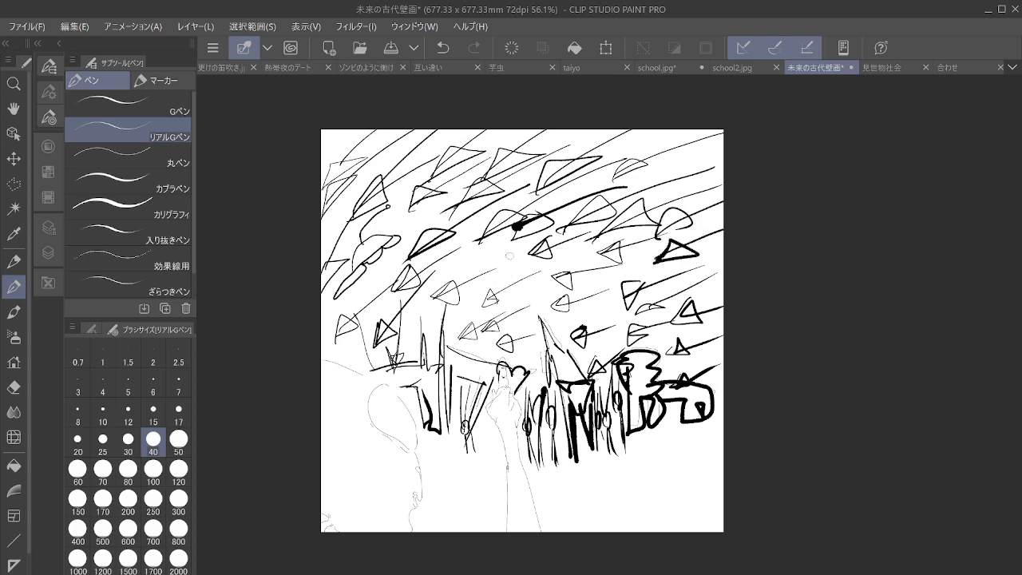
# Ink a row of short ground strokes beneath the mural figures out to the canvas's right edge, and save the drawing
pyautogui.moveTo(423, 449)
pyautogui.mouseDown()
pyautogui.moveTo(443, 465)
pyautogui.moveTo(451, 458)
pyautogui.moveTo(556, 472)
pyautogui.mouseUp()
pyautogui.moveTo(564, 455)
pyautogui.mouseDown()
pyautogui.moveTo(568, 468)
pyautogui.moveTo(588, 447)
pyautogui.moveTo(728, 457)
pyautogui.mouseUp()
pyautogui.scroll(-3, 733, 441)
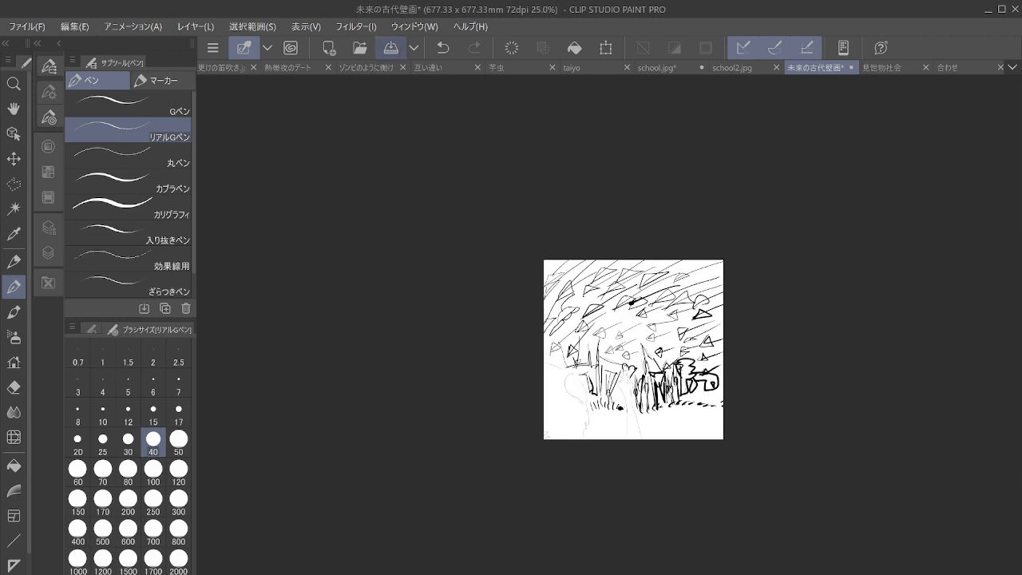
pyautogui.click(390, 47)
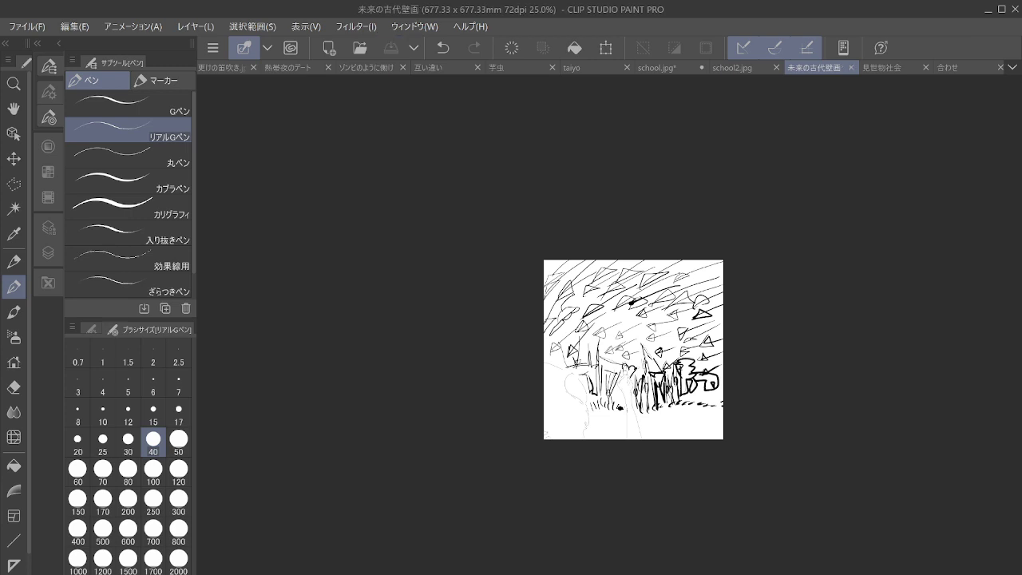
# Export the 未来の古代壁画 drawing as an image and close its document
pyautogui.click(27, 26)
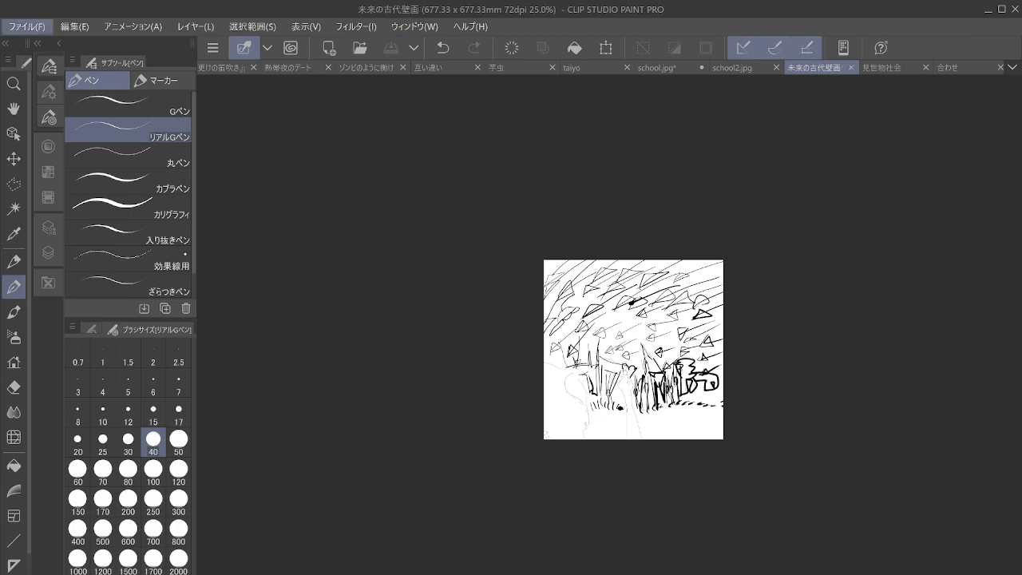
pyautogui.click(274, 272)
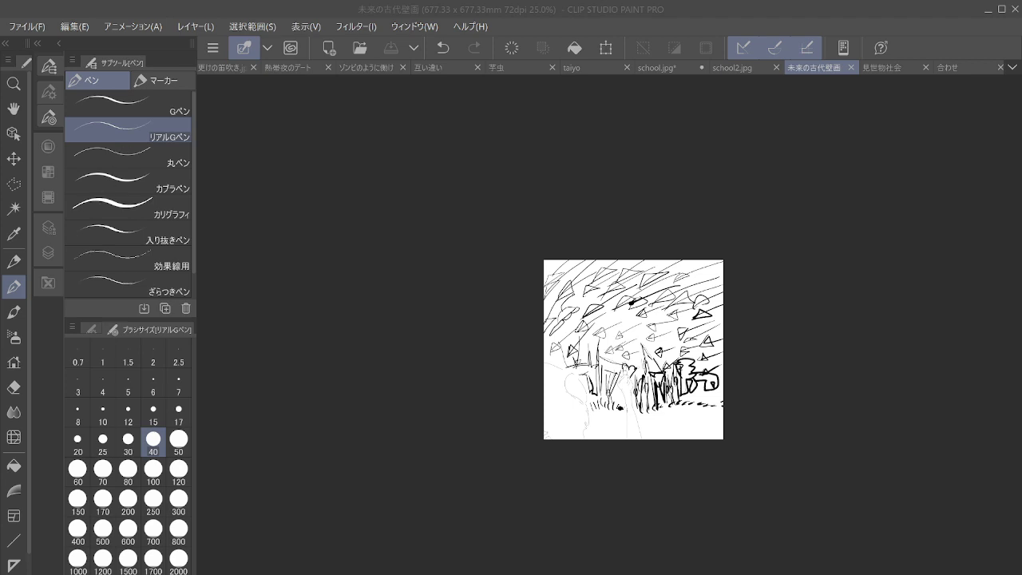
pyautogui.click(717, 336)
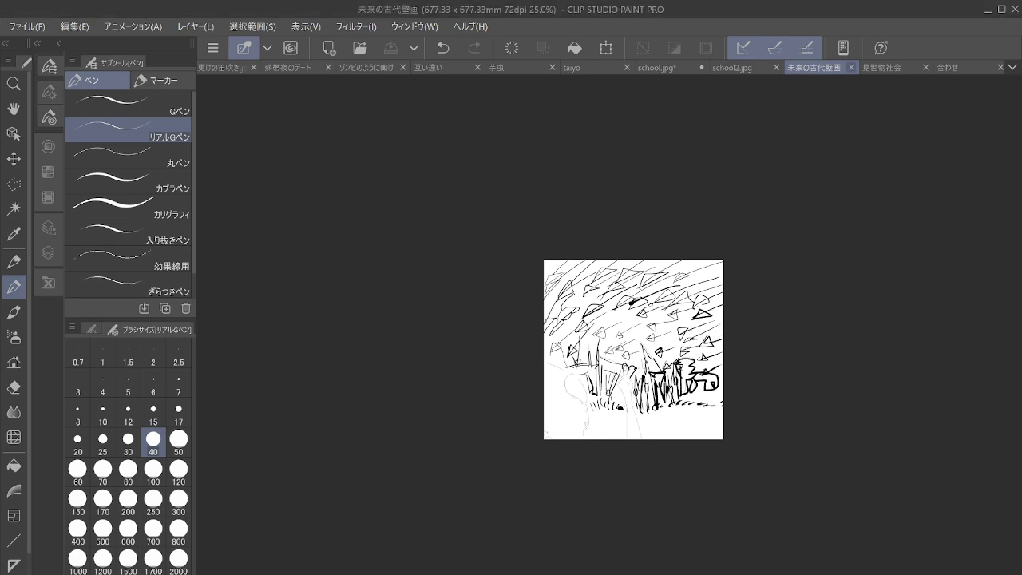
pyautogui.click(851, 68)
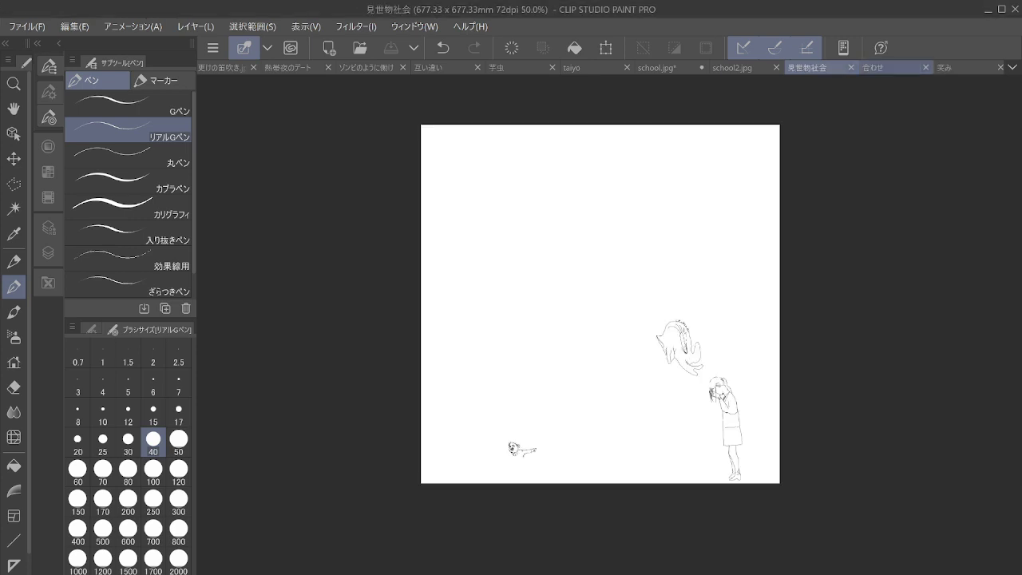
# Switch to the 笑み drawing and bring the face of the right-hand figure in the patterned headwear into close view
pyautogui.click(879, 68)
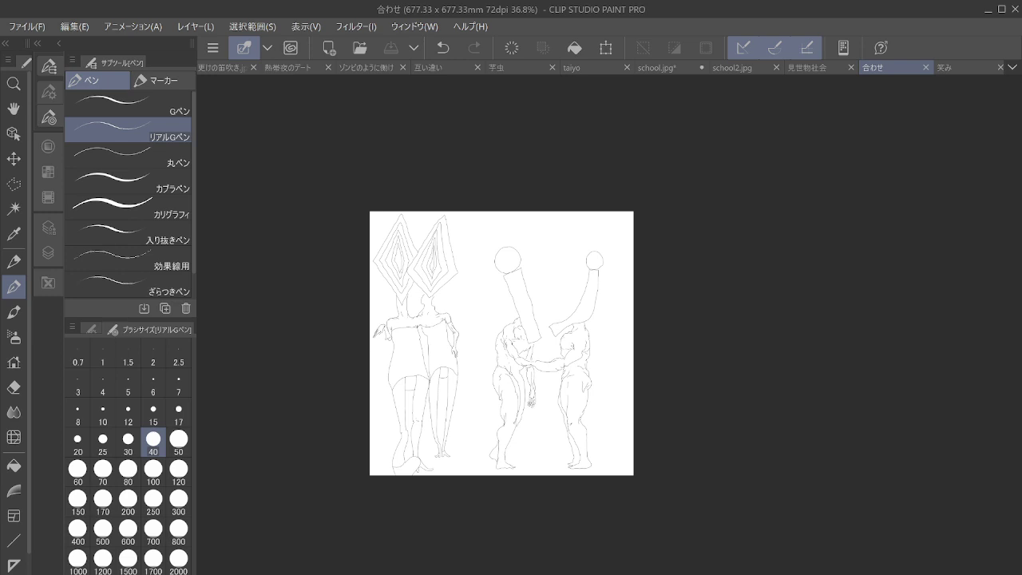
pyautogui.hotkey('ctrl', 'Tab')
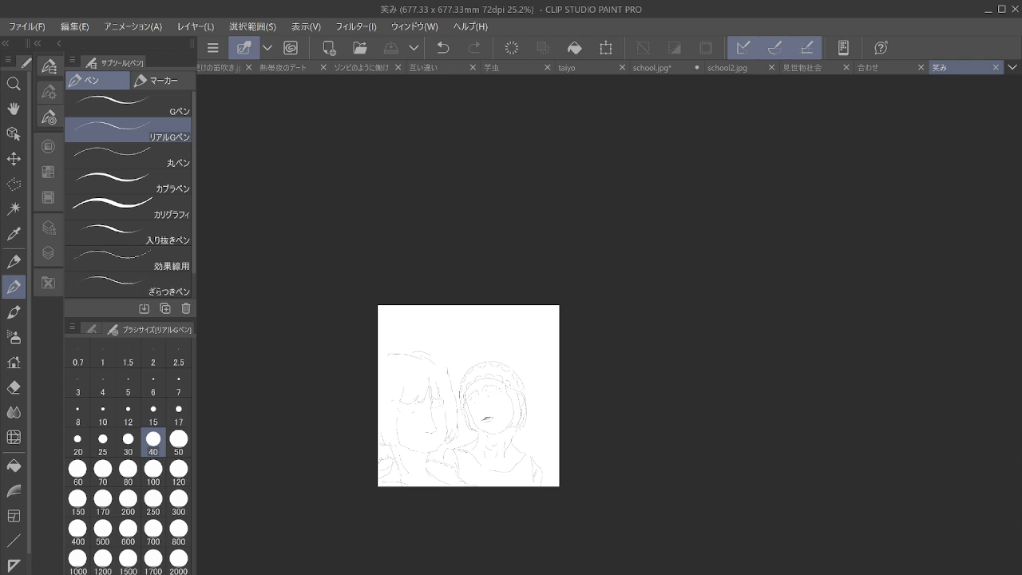
pyautogui.moveTo(559, 391); pyautogui.dragTo(610, 278)
pyautogui.scroll(5, 611, 278)
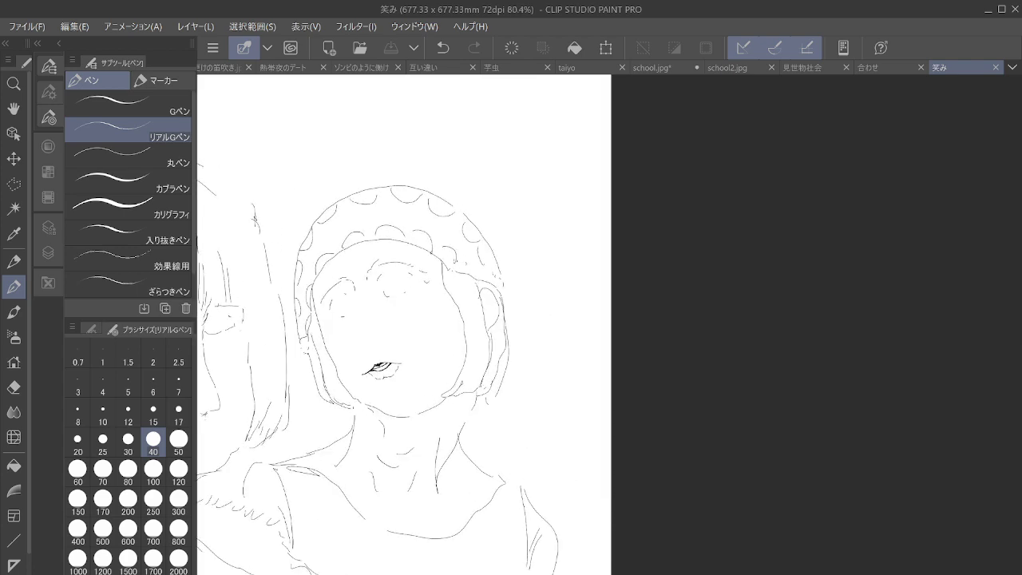
pyautogui.scroll(5, 318, 381)
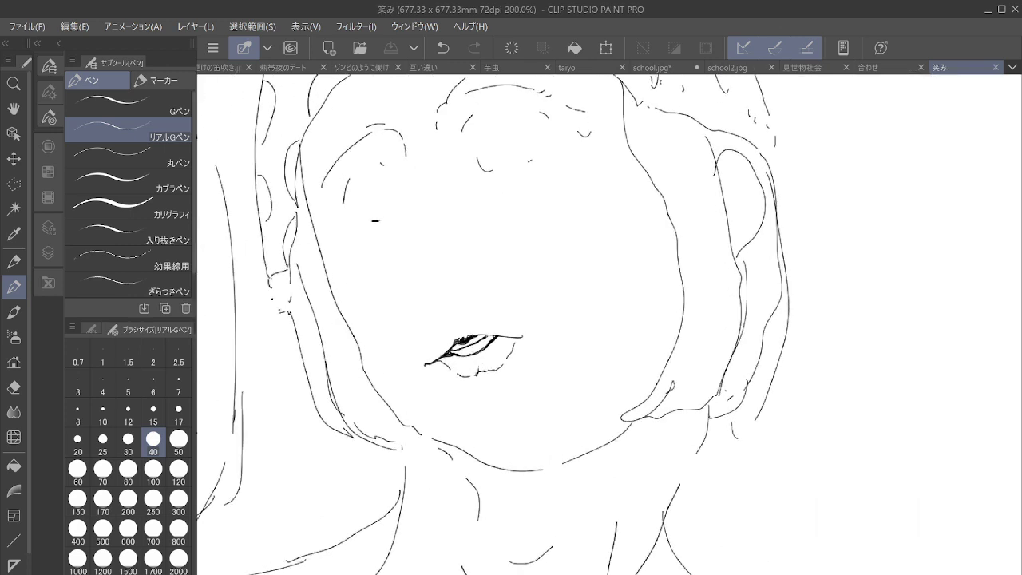
# Choose the 丸ペン sub tool and collapse the sub tool and brush size palettes
pyautogui.click(152, 154)
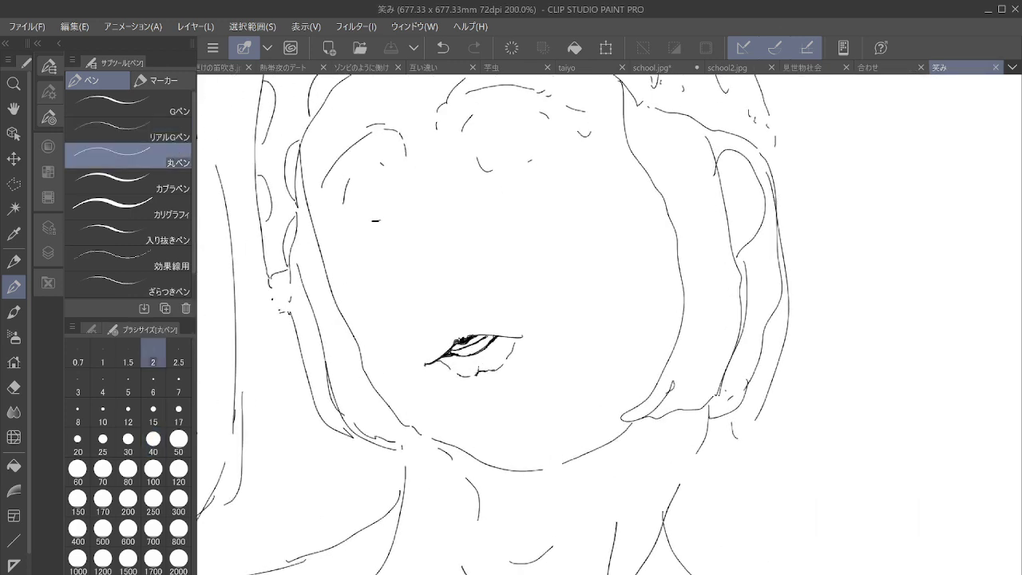
pyautogui.click(37, 44)
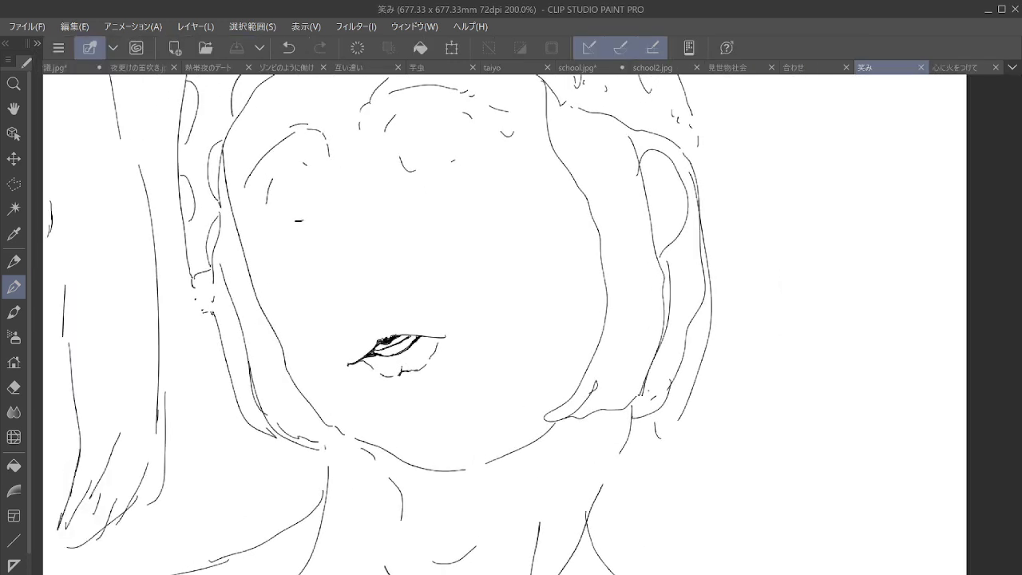
# Extend the lower lip's outline up to the right mouth corner and darken the upper lip and the left corner
pyautogui.scroll(6, 466, 359)
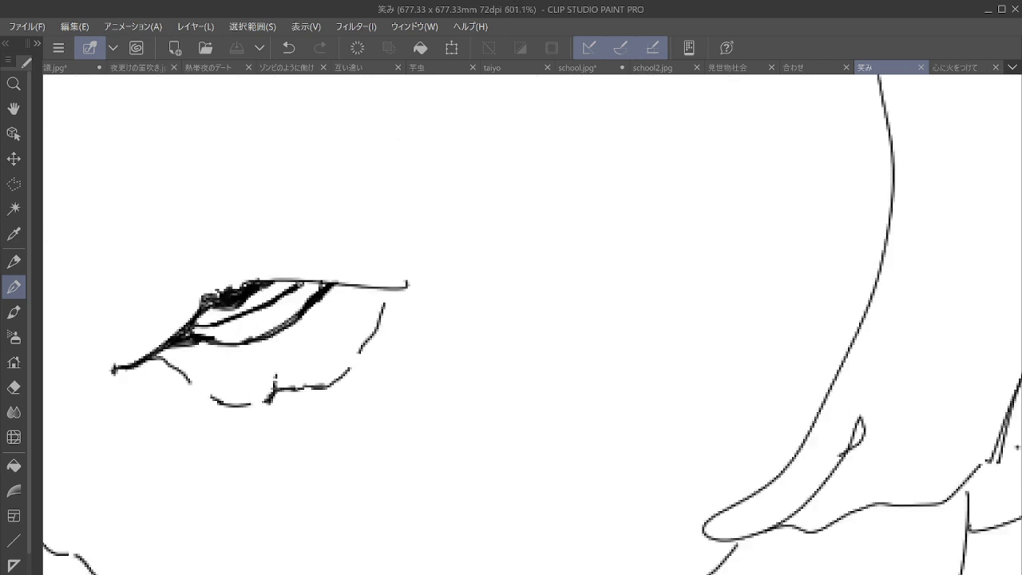
pyautogui.moveTo(351, 343); pyautogui.dragTo(495, 355)
pyautogui.moveTo(524, 312); pyautogui.dragTo(531, 298)
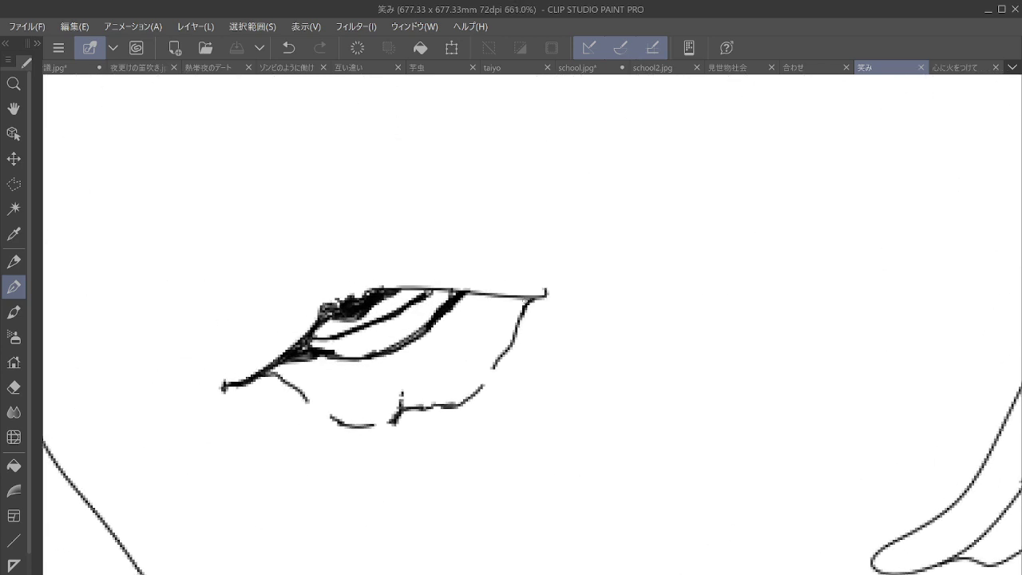
pyautogui.moveTo(355, 304)
pyautogui.mouseDown()
pyautogui.moveTo(325, 311)
pyautogui.moveTo(348, 302)
pyautogui.mouseUp()
pyautogui.moveTo(315, 356); pyautogui.dragTo(351, 361)
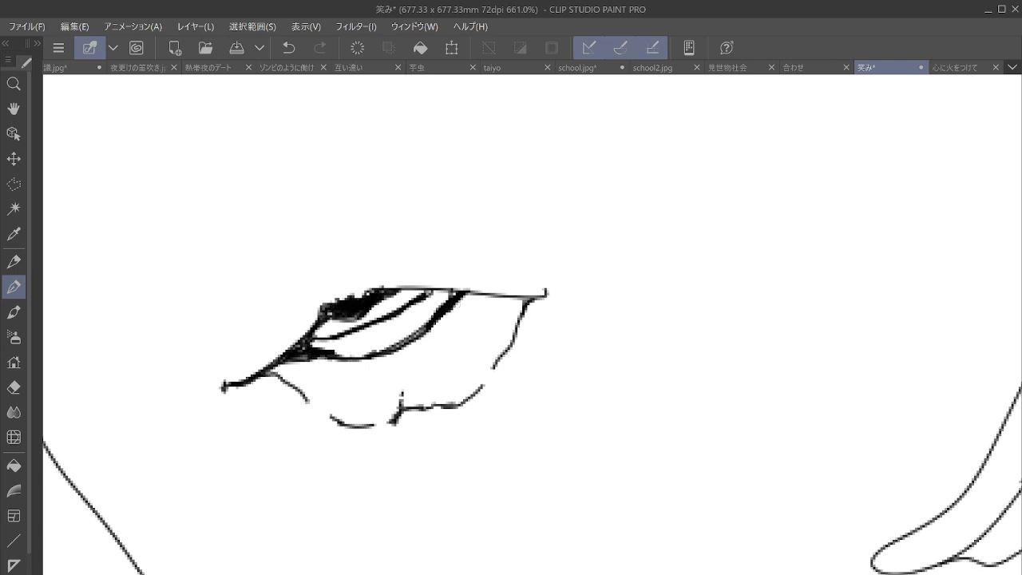
# Complete the lower lip's outline with a small round highlight and fill the lip with dense hatching
pyautogui.moveTo(380, 426)
pyautogui.mouseDown()
pyautogui.moveTo(452, 382)
pyautogui.moveTo(469, 399)
pyautogui.moveTo(479, 386)
pyautogui.mouseUp()
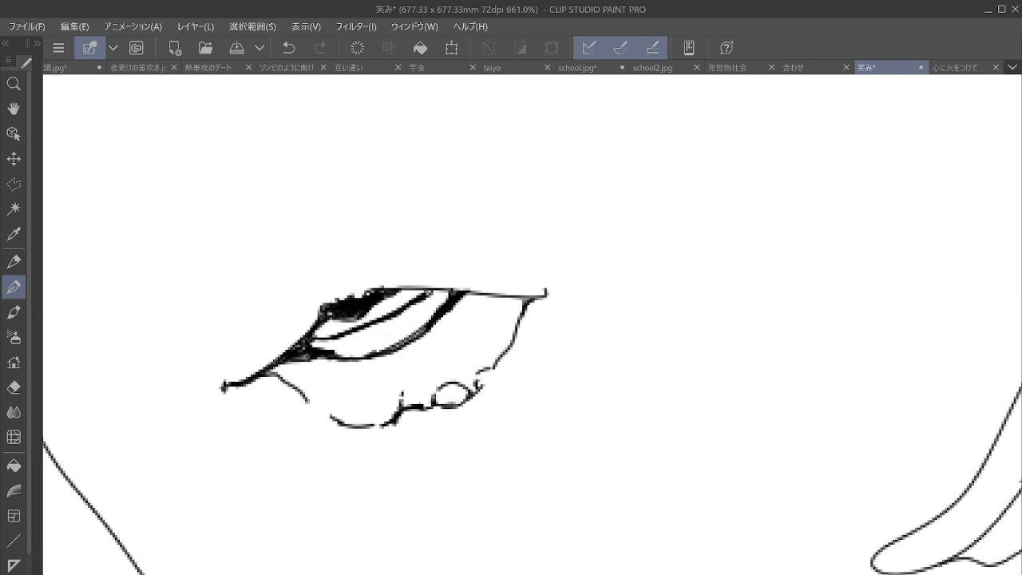
pyautogui.moveTo(275, 369)
pyautogui.mouseDown()
pyautogui.moveTo(294, 369)
pyautogui.moveTo(327, 404)
pyautogui.moveTo(330, 373)
pyautogui.moveTo(337, 399)
pyautogui.moveTo(355, 376)
pyautogui.moveTo(361, 415)
pyautogui.moveTo(391, 383)
pyautogui.moveTo(382, 376)
pyautogui.moveTo(392, 399)
pyautogui.moveTo(412, 372)
pyautogui.moveTo(417, 399)
pyautogui.moveTo(428, 375)
pyautogui.moveTo(431, 391)
pyautogui.moveTo(440, 360)
pyautogui.moveTo(445, 377)
pyautogui.moveTo(452, 335)
pyautogui.moveTo(458, 375)
pyautogui.moveTo(463, 335)
pyautogui.moveTo(471, 383)
pyautogui.moveTo(479, 319)
pyautogui.moveTo(488, 360)
pyautogui.moveTo(482, 304)
pyautogui.moveTo(501, 355)
pyautogui.moveTo(511, 299)
pyautogui.moveTo(519, 335)
pyautogui.moveTo(528, 300)
pyautogui.mouseUp()
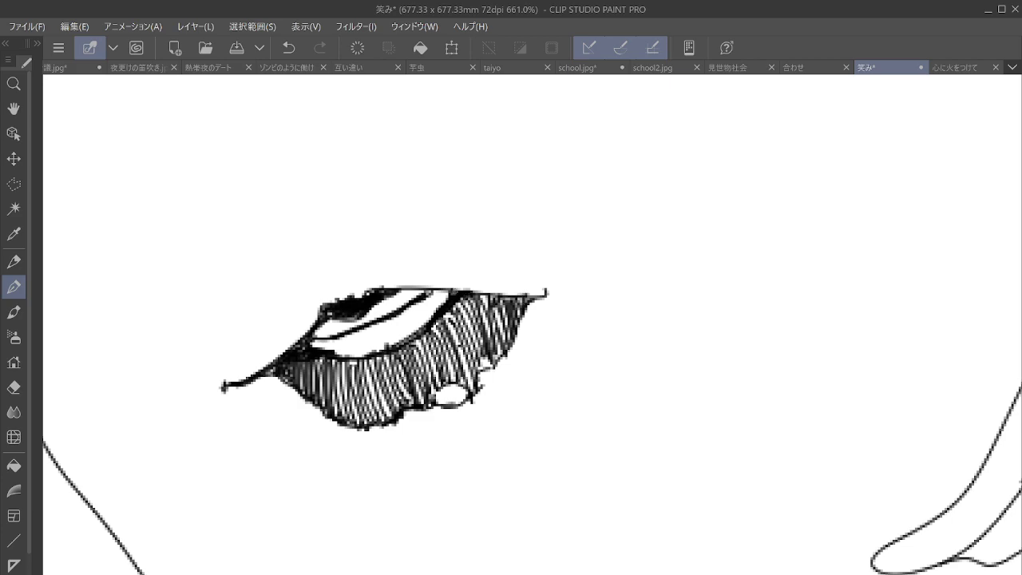
pyautogui.scroll(-5, 515, 321)
pyautogui.scroll(4, 547, 261)
pyautogui.hscroll(-1, 547, 260)
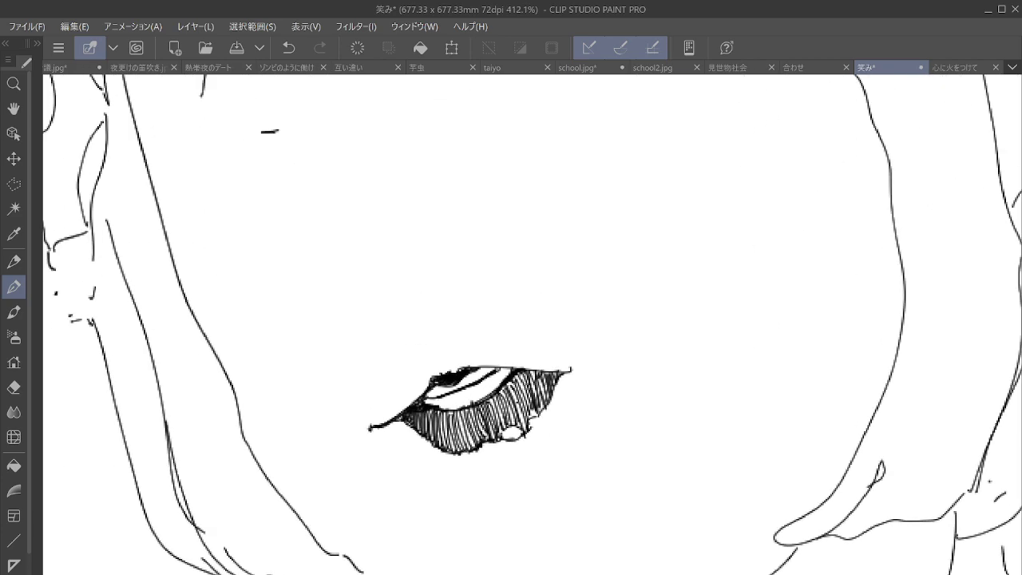
# Touch up the upper lip's top edge and draw the nose with two dark nostrils and a short side line
pyautogui.moveTo(444, 374); pyautogui.dragTo(465, 365)
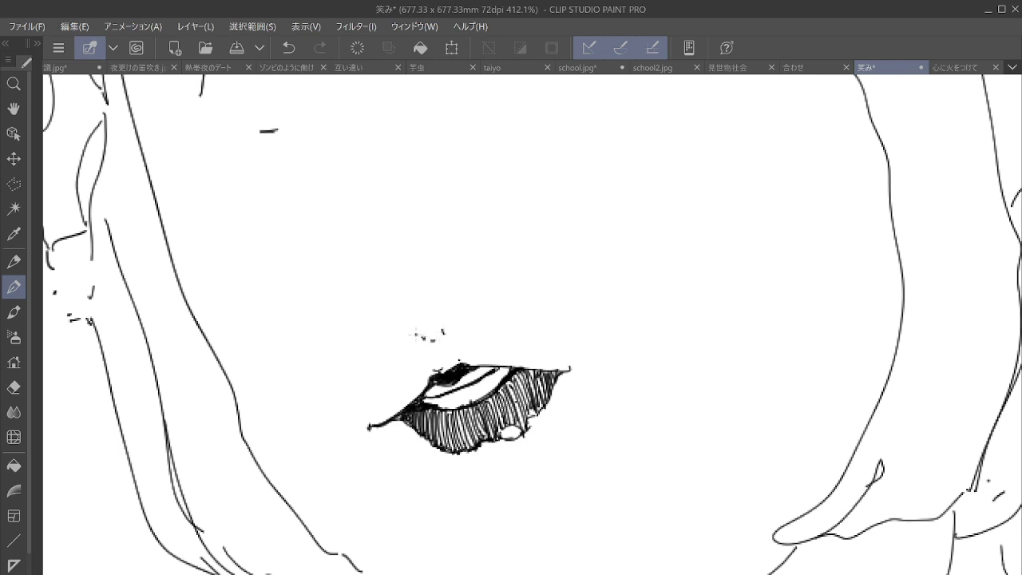
pyautogui.moveTo(415, 334)
pyautogui.mouseDown()
pyautogui.moveTo(452, 312)
pyautogui.moveTo(480, 318)
pyautogui.moveTo(446, 330)
pyautogui.mouseUp()
pyautogui.scroll(-4, 533, 313)
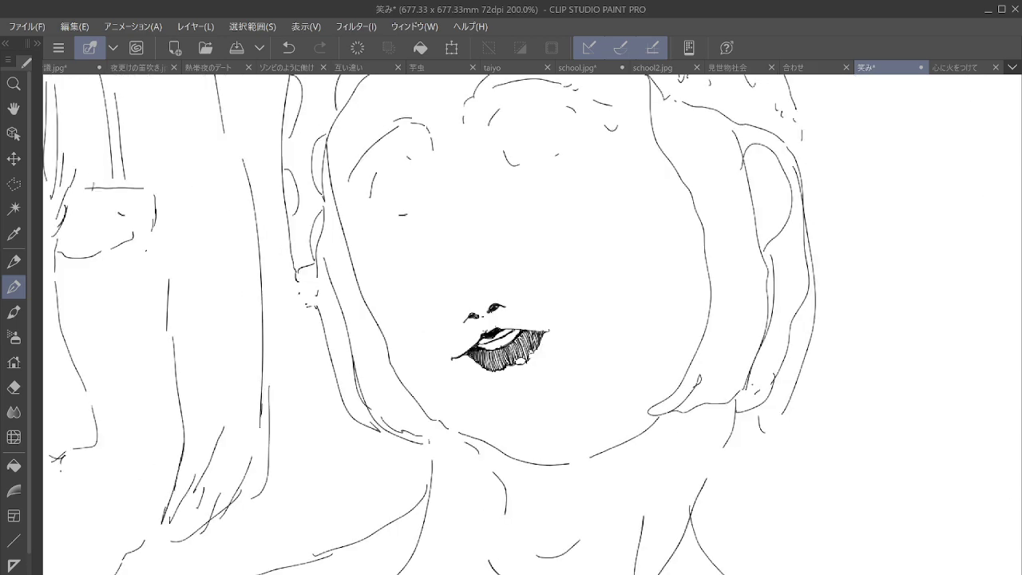
pyautogui.scroll(3, 515, 256)
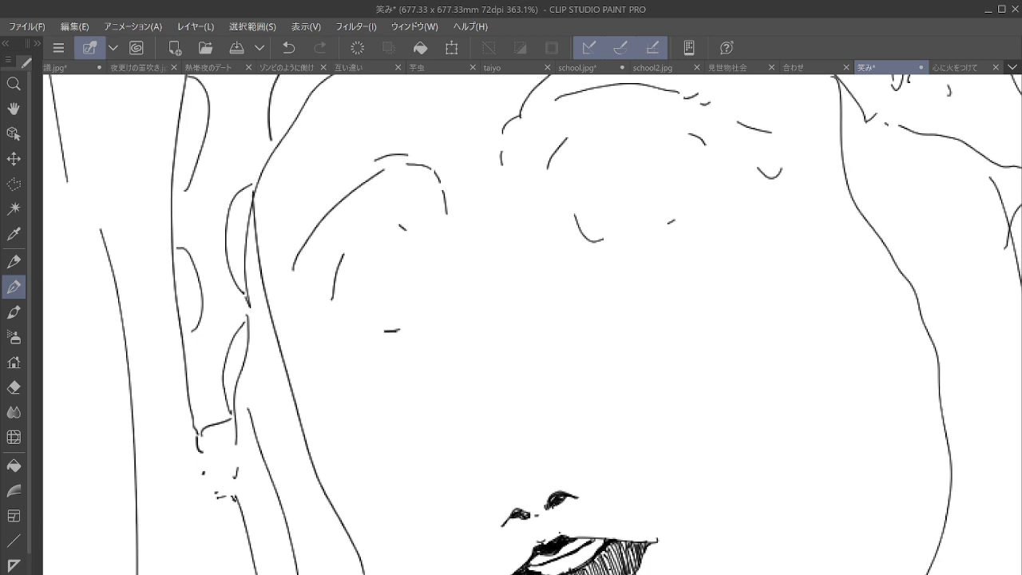
pyautogui.moveTo(478, 385); pyautogui.dragTo(473, 449)
# Ink the left eye's outline with a thick layered upper lid, a pointed outer corner and a thin lower lid line
pyautogui.scroll(5, 383, 231)
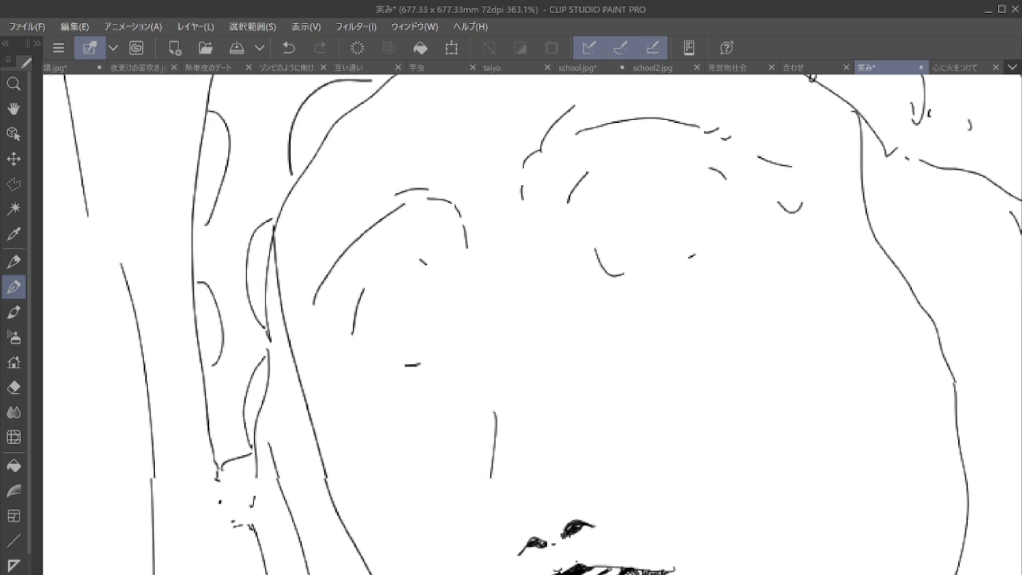
pyautogui.moveTo(473, 232)
pyautogui.mouseDown()
pyautogui.moveTo(467, 191)
pyautogui.moveTo(506, 270)
pyautogui.mouseUp()
pyautogui.scroll(4, 505, 269)
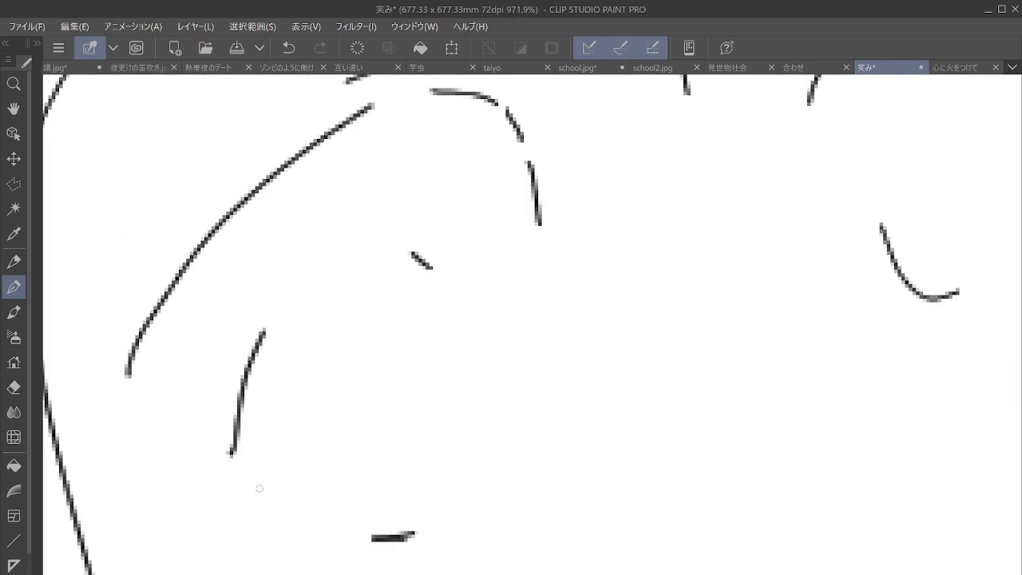
pyautogui.moveTo(241, 500)
pyautogui.mouseDown()
pyautogui.moveTo(275, 493)
pyautogui.moveTo(298, 450)
pyautogui.mouseUp()
pyautogui.moveTo(293, 458)
pyautogui.mouseDown()
pyautogui.moveTo(317, 412)
pyautogui.moveTo(468, 355)
pyautogui.mouseUp()
pyautogui.moveTo(286, 482)
pyautogui.mouseDown()
pyautogui.moveTo(476, 353)
pyautogui.moveTo(488, 367)
pyautogui.moveTo(328, 431)
pyautogui.mouseUp()
pyautogui.moveTo(491, 365)
pyautogui.mouseDown()
pyautogui.moveTo(379, 363)
pyautogui.moveTo(284, 499)
pyautogui.moveTo(319, 415)
pyautogui.moveTo(304, 483)
pyautogui.moveTo(461, 356)
pyautogui.moveTo(519, 397)
pyautogui.moveTo(301, 451)
pyautogui.moveTo(265, 493)
pyautogui.moveTo(358, 345)
pyautogui.mouseUp()
pyautogui.moveTo(297, 450)
pyautogui.mouseDown()
pyautogui.moveTo(384, 336)
pyautogui.moveTo(490, 367)
pyautogui.mouseUp()
pyautogui.moveTo(444, 355)
pyautogui.mouseDown()
pyautogui.moveTo(362, 372)
pyautogui.moveTo(319, 479)
pyautogui.moveTo(411, 460)
pyautogui.mouseUp()
pyautogui.moveTo(474, 432)
pyautogui.mouseDown()
pyautogui.moveTo(519, 408)
pyautogui.moveTo(508, 402)
pyautogui.moveTo(391, 462)
pyautogui.mouseUp()
pyautogui.moveTo(495, 419); pyautogui.dragTo(425, 444)
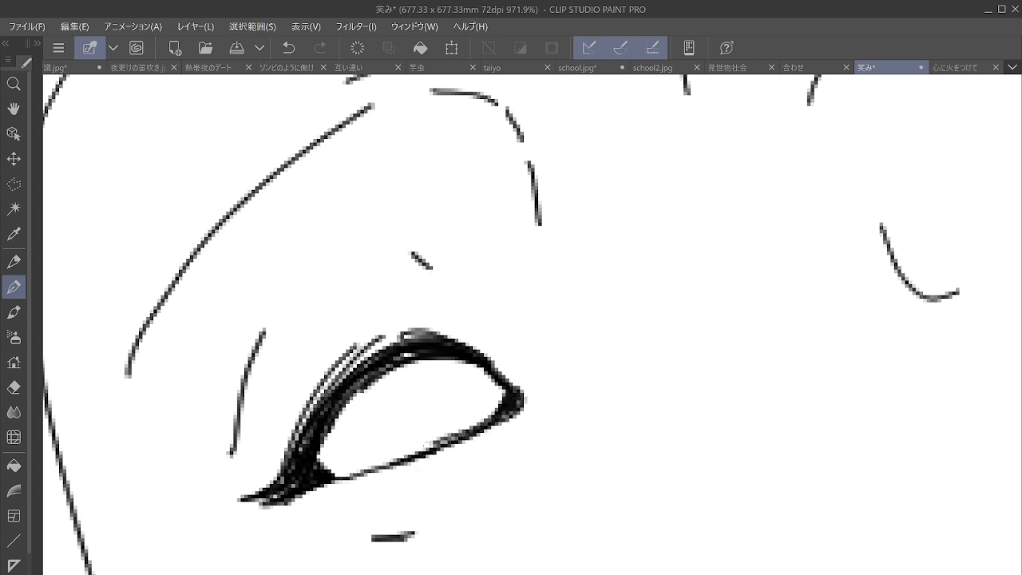
# Draw dark shaded lower lashes beneath the outer and inner corners of the left eye
pyautogui.moveTo(308, 425)
pyautogui.mouseDown()
pyautogui.moveTo(335, 476)
pyautogui.moveTo(308, 502)
pyautogui.moveTo(280, 505)
pyautogui.moveTo(358, 505)
pyautogui.mouseUp()
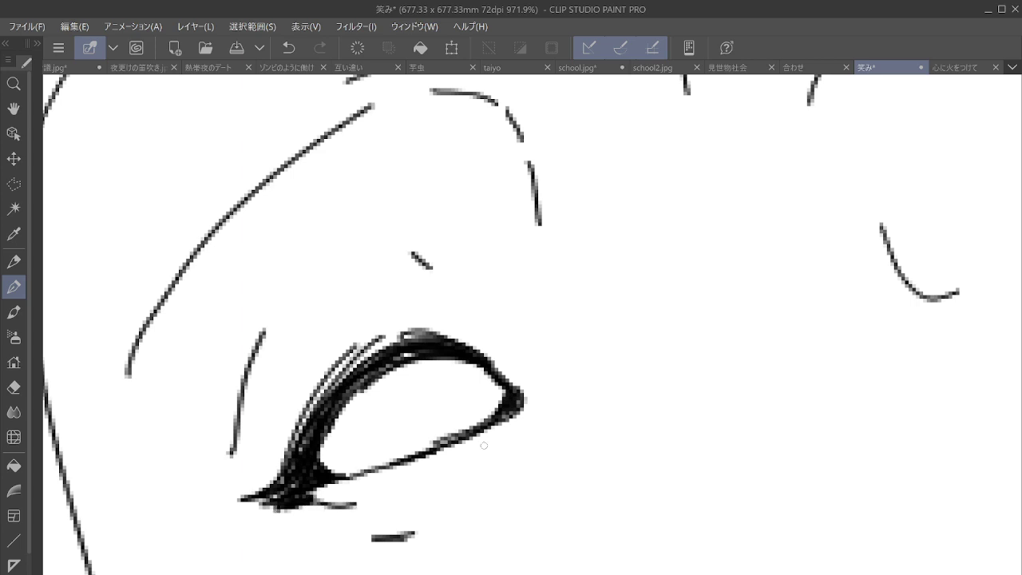
pyautogui.moveTo(496, 454)
pyautogui.mouseDown()
pyautogui.moveTo(517, 415)
pyautogui.moveTo(495, 432)
pyautogui.mouseUp()
pyautogui.moveTo(320, 500)
pyautogui.mouseDown()
pyautogui.moveTo(359, 521)
pyautogui.moveTo(336, 504)
pyautogui.moveTo(349, 511)
pyautogui.moveTo(361, 489)
pyautogui.moveTo(365, 511)
pyautogui.moveTo(389, 518)
pyautogui.mouseUp()
pyautogui.moveTo(351, 477); pyautogui.dragTo(378, 500)
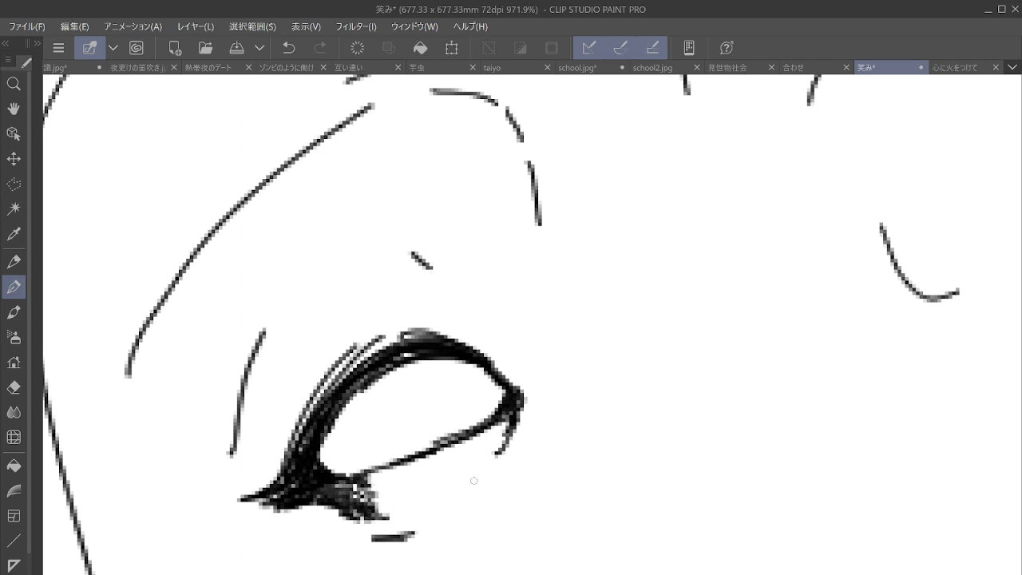
pyautogui.moveTo(476, 482)
pyautogui.mouseDown()
pyautogui.moveTo(511, 429)
pyautogui.moveTo(501, 422)
pyautogui.moveTo(482, 447)
pyautogui.mouseUp()
pyautogui.moveTo(500, 433)
pyautogui.mouseDown()
pyautogui.moveTo(495, 458)
pyautogui.moveTo(493, 389)
pyautogui.mouseUp()
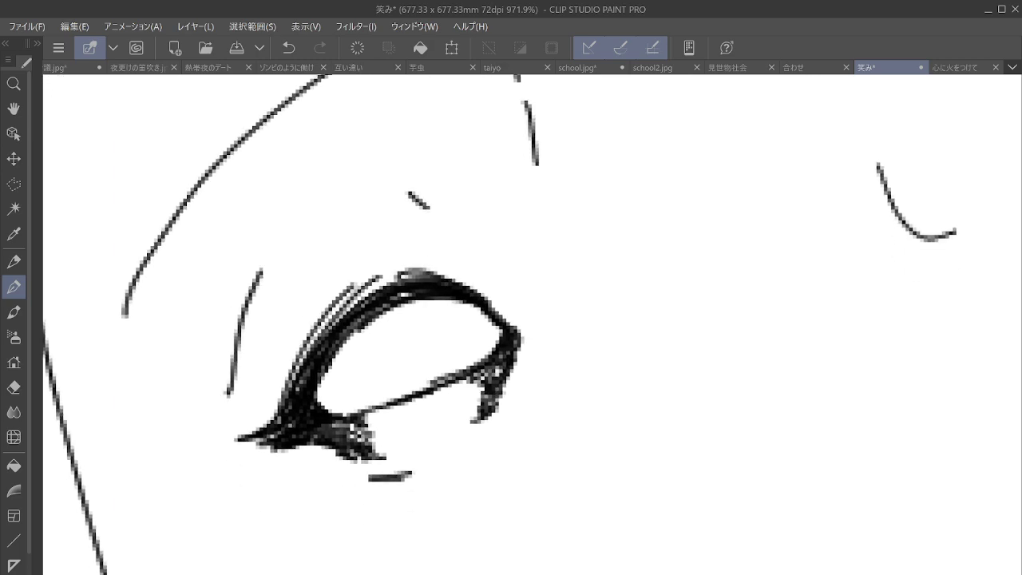
# Draw a round iris under the left eye's upper lid and shade in its pupil
pyautogui.scroll(-8, 546, 351)
pyautogui.scroll(5, 577, 319)
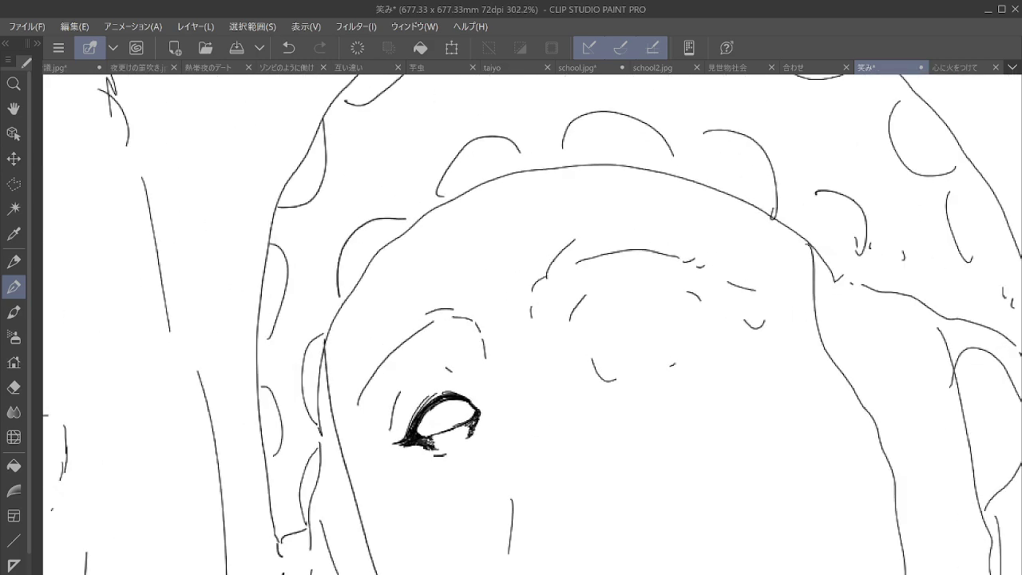
pyautogui.moveTo(415, 443); pyautogui.dragTo(518, 331)
pyautogui.scroll(4, 517, 331)
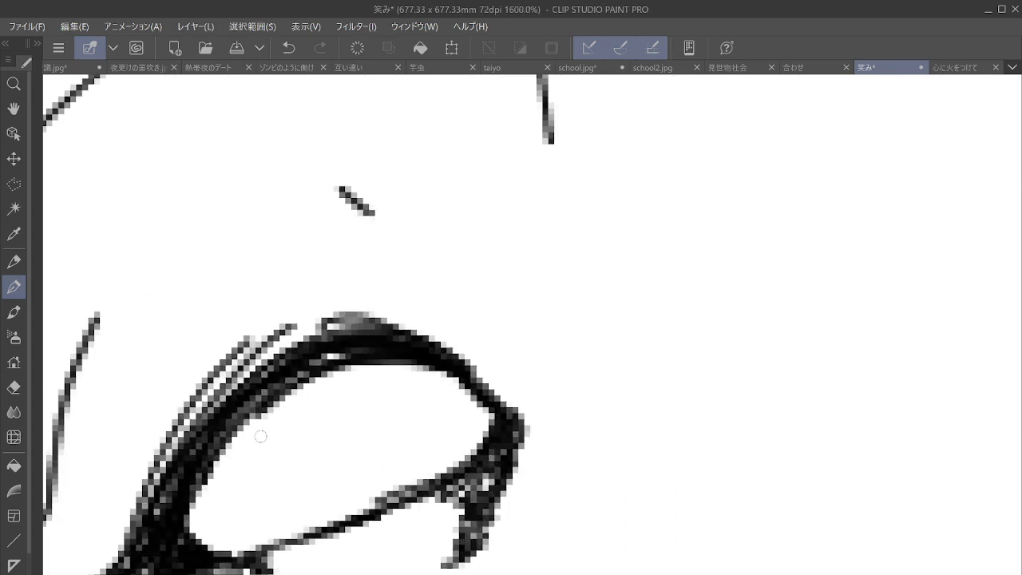
pyautogui.moveTo(235, 425)
pyautogui.mouseDown()
pyautogui.moveTo(259, 501)
pyautogui.moveTo(325, 515)
pyautogui.mouseUp()
pyautogui.moveTo(226, 435)
pyautogui.mouseDown()
pyautogui.moveTo(227, 479)
pyautogui.moveTo(356, 485)
pyautogui.moveTo(257, 393)
pyautogui.moveTo(285, 385)
pyautogui.moveTo(347, 403)
pyautogui.moveTo(363, 475)
pyautogui.moveTo(293, 503)
pyautogui.moveTo(359, 499)
pyautogui.moveTo(320, 385)
pyautogui.moveTo(321, 513)
pyautogui.mouseUp()
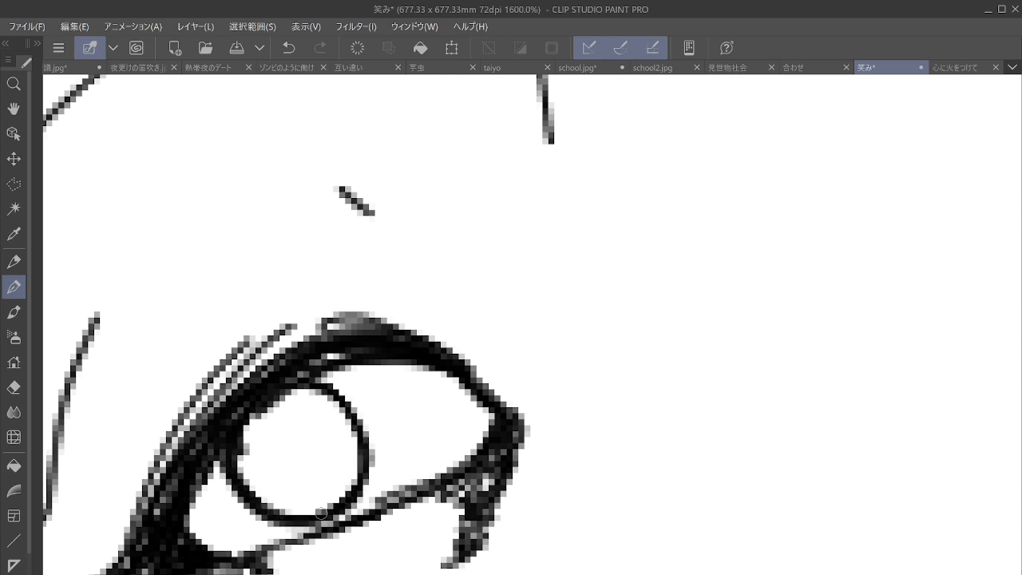
pyautogui.moveTo(283, 465)
pyautogui.mouseDown()
pyautogui.moveTo(270, 457)
pyautogui.moveTo(289, 440)
pyautogui.moveTo(295, 463)
pyautogui.moveTo(327, 419)
pyautogui.moveTo(287, 419)
pyautogui.moveTo(325, 433)
pyautogui.moveTo(264, 431)
pyautogui.moveTo(249, 467)
pyautogui.moveTo(264, 466)
pyautogui.moveTo(279, 491)
pyautogui.moveTo(320, 483)
pyautogui.moveTo(331, 455)
pyautogui.moveTo(297, 490)
pyautogui.moveTo(326, 463)
pyautogui.moveTo(256, 407)
pyautogui.moveTo(415, 368)
pyautogui.moveTo(452, 374)
pyautogui.moveTo(275, 415)
pyautogui.moveTo(435, 368)
pyautogui.moveTo(212, 483)
pyautogui.moveTo(430, 381)
pyautogui.moveTo(294, 420)
pyautogui.mouseUp()
# Thicken the left eye's lid lines around the iris and darken the inner corner lashes
pyautogui.moveTo(195, 551); pyautogui.dragTo(355, 516)
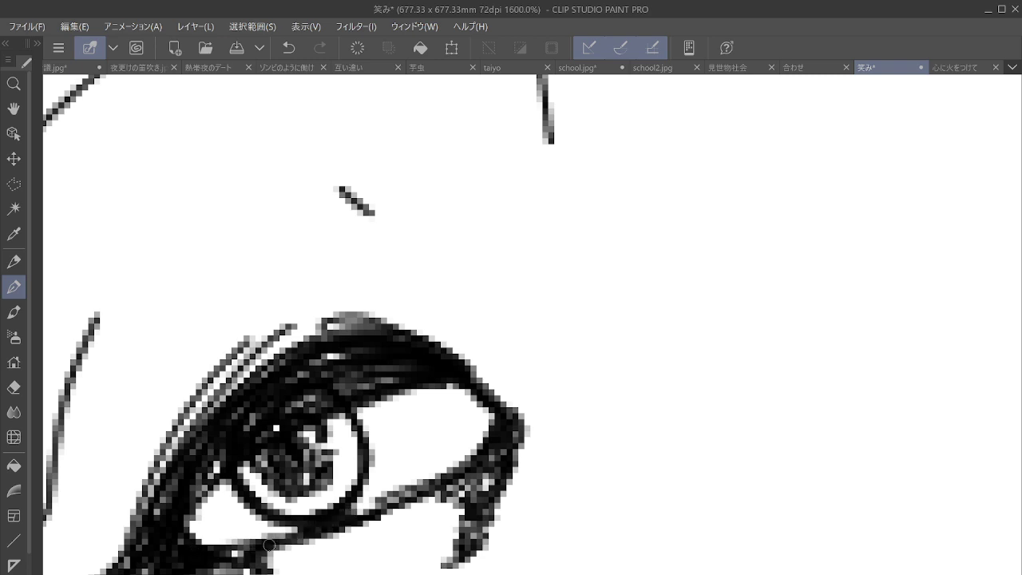
pyautogui.moveTo(252, 552); pyautogui.dragTo(459, 467)
pyautogui.moveTo(517, 429)
pyautogui.mouseDown()
pyautogui.moveTo(427, 484)
pyautogui.moveTo(458, 511)
pyautogui.moveTo(447, 555)
pyautogui.mouseUp()
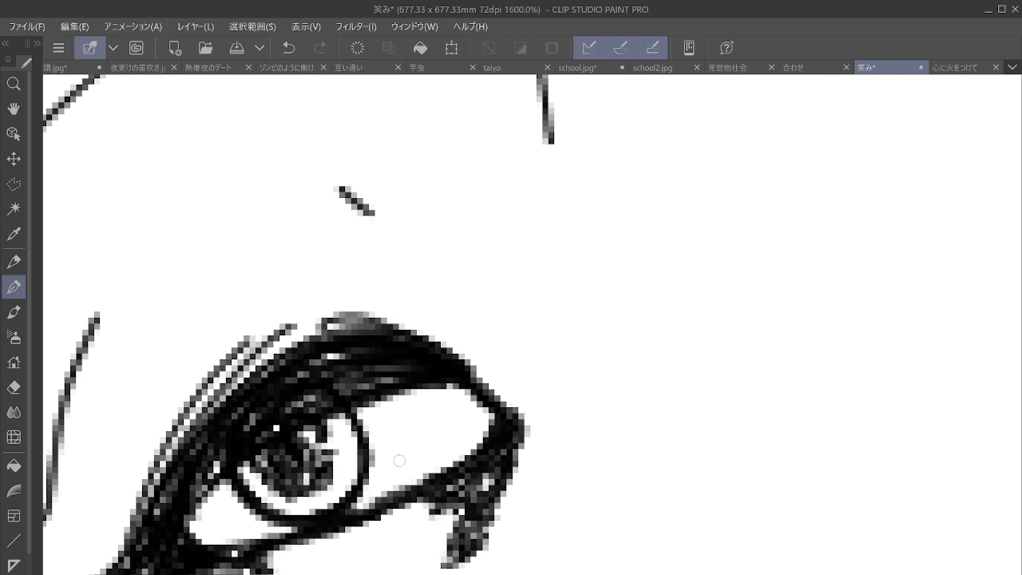
# Fill the right-hand figure's left eyebrow with dense diagonal hatching from its pointed tail to the top of its arch
pyautogui.scroll(-9, 437, 403)
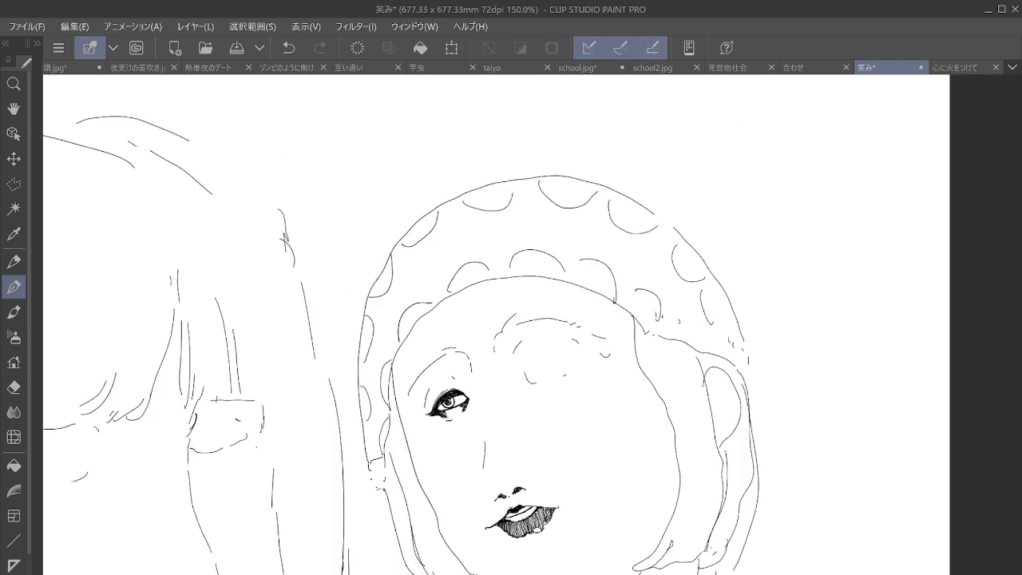
pyautogui.moveTo(479, 399); pyautogui.dragTo(506, 276)
pyautogui.scroll(6, 490, 235)
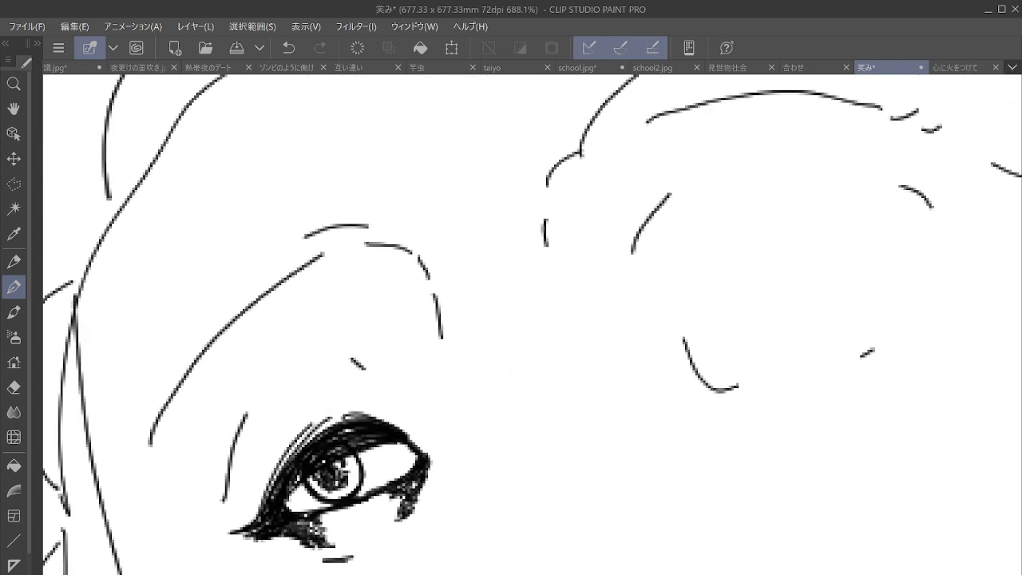
pyautogui.moveTo(383, 461); pyautogui.dragTo(397, 456)
pyautogui.moveTo(233, 409)
pyautogui.mouseDown()
pyautogui.moveTo(208, 465)
pyautogui.moveTo(296, 288)
pyautogui.mouseUp()
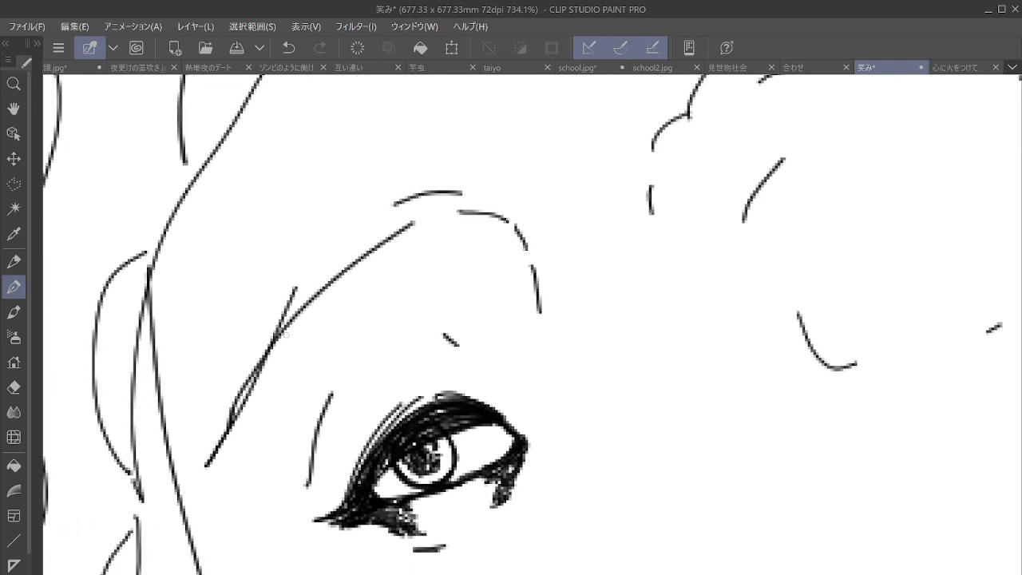
pyautogui.moveTo(233, 417)
pyautogui.mouseDown()
pyautogui.moveTo(353, 214)
pyautogui.moveTo(352, 233)
pyautogui.moveTo(444, 196)
pyautogui.moveTo(526, 244)
pyautogui.mouseUp()
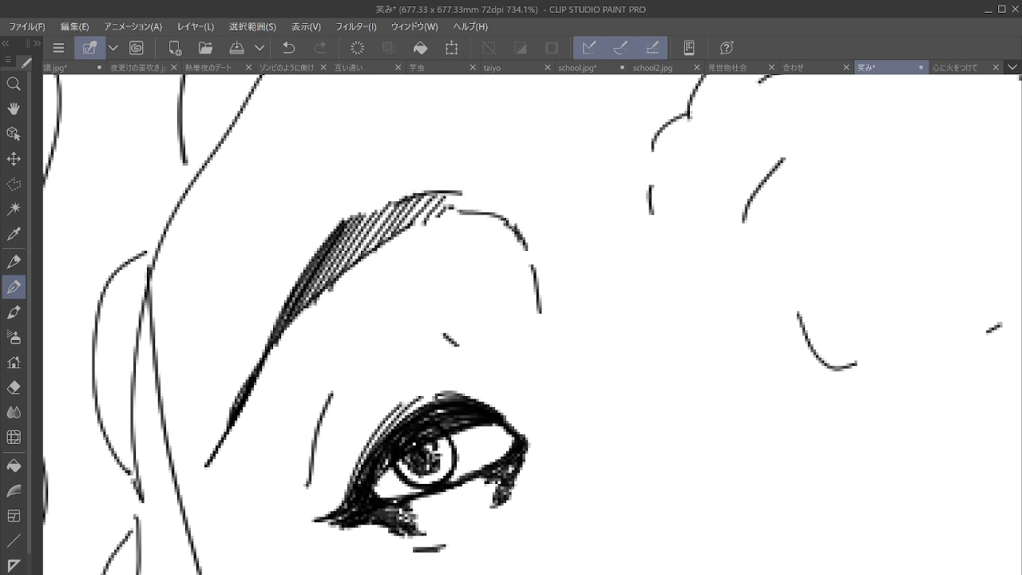
# Add short upper and lower lashes around the left eye, and hatch from its outer corner to the eyebrow's tail
pyautogui.moveTo(335, 505); pyautogui.dragTo(318, 435)
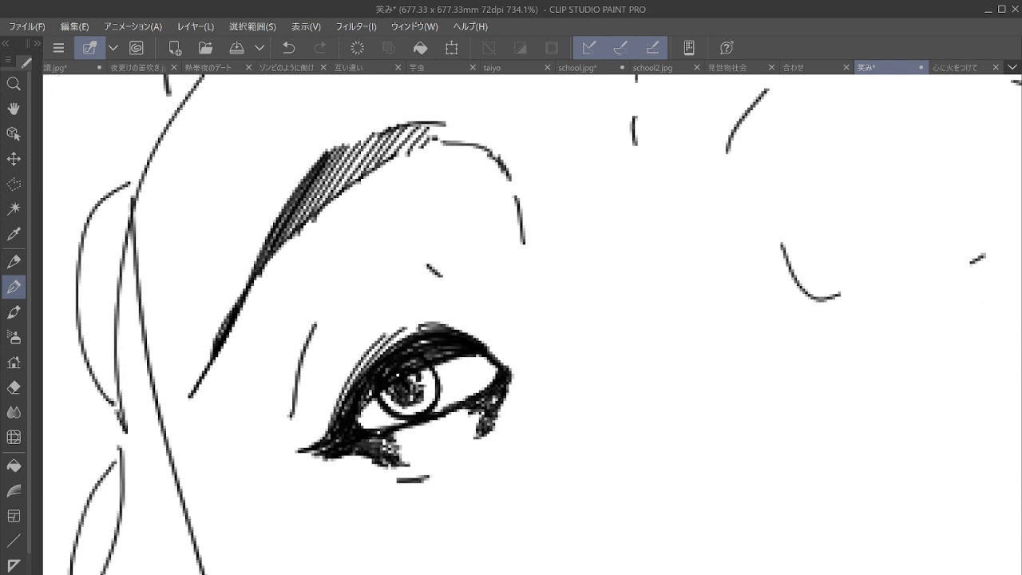
pyautogui.moveTo(218, 383)
pyautogui.mouseDown()
pyautogui.moveTo(240, 367)
pyautogui.moveTo(339, 377)
pyautogui.moveTo(351, 392)
pyautogui.moveTo(295, 436)
pyautogui.moveTo(345, 407)
pyautogui.moveTo(339, 383)
pyautogui.moveTo(378, 327)
pyautogui.moveTo(444, 318)
pyautogui.moveTo(476, 343)
pyautogui.moveTo(399, 319)
pyautogui.moveTo(380, 351)
pyautogui.mouseUp()
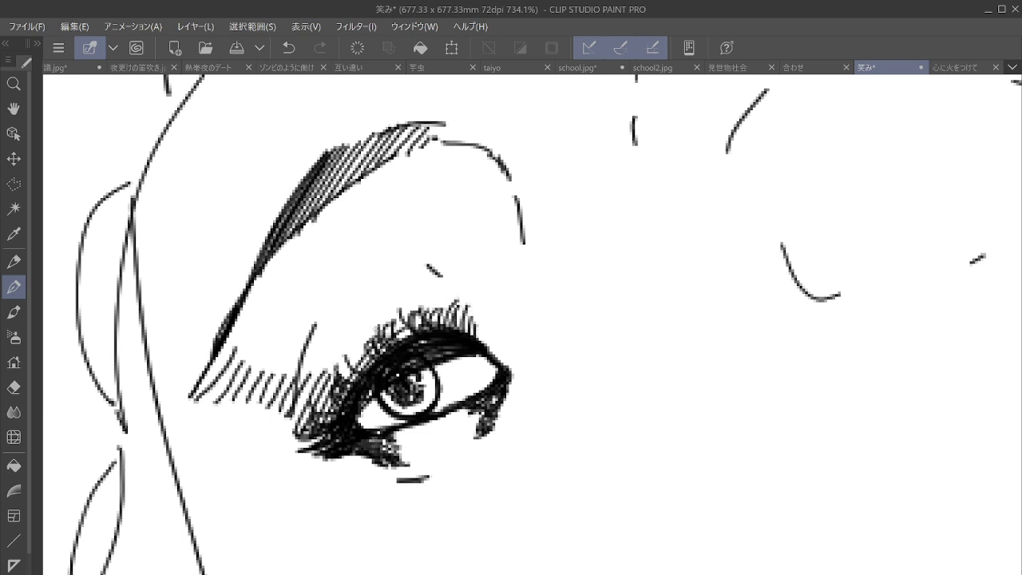
pyautogui.moveTo(344, 470); pyautogui.dragTo(395, 463)
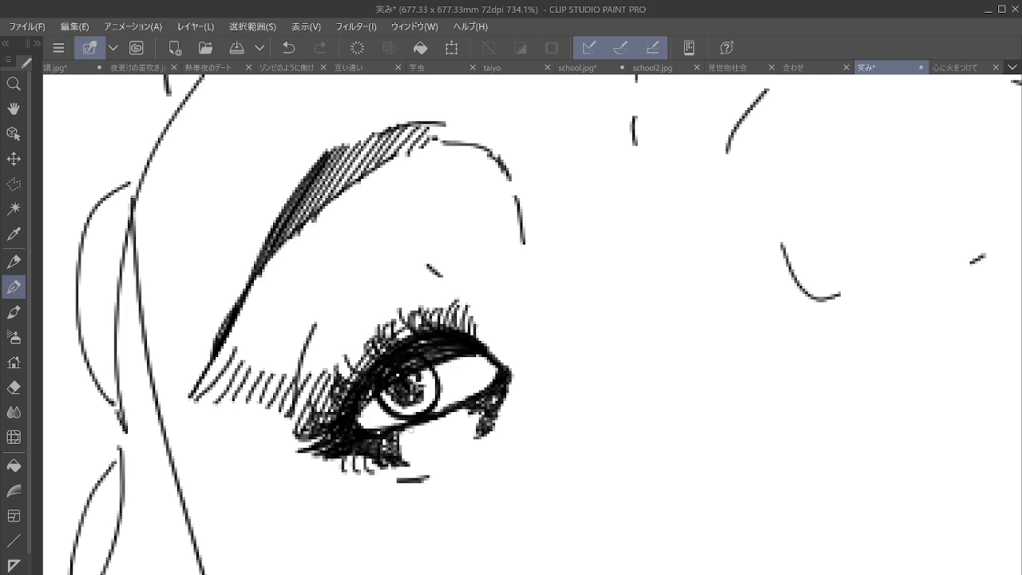
pyautogui.moveTo(411, 429); pyautogui.dragTo(429, 435)
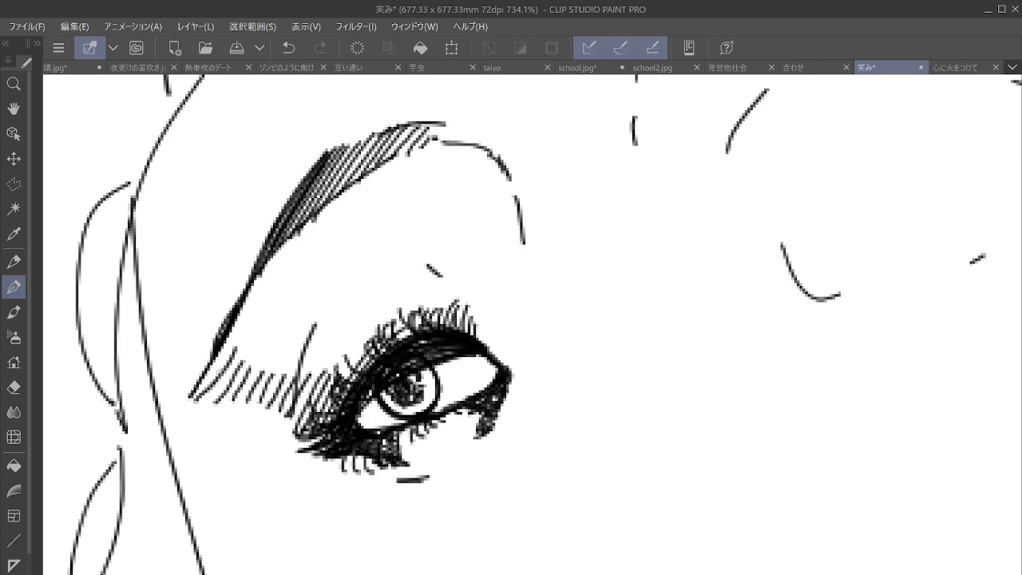
# Hatch the outer half of the left eyelid area with long curved strokes between the eyebrow and the lashes
pyautogui.moveTo(227, 351)
pyautogui.mouseDown()
pyautogui.moveTo(272, 289)
pyautogui.moveTo(352, 329)
pyautogui.moveTo(332, 334)
pyautogui.moveTo(323, 227)
pyautogui.moveTo(374, 276)
pyautogui.mouseUp()
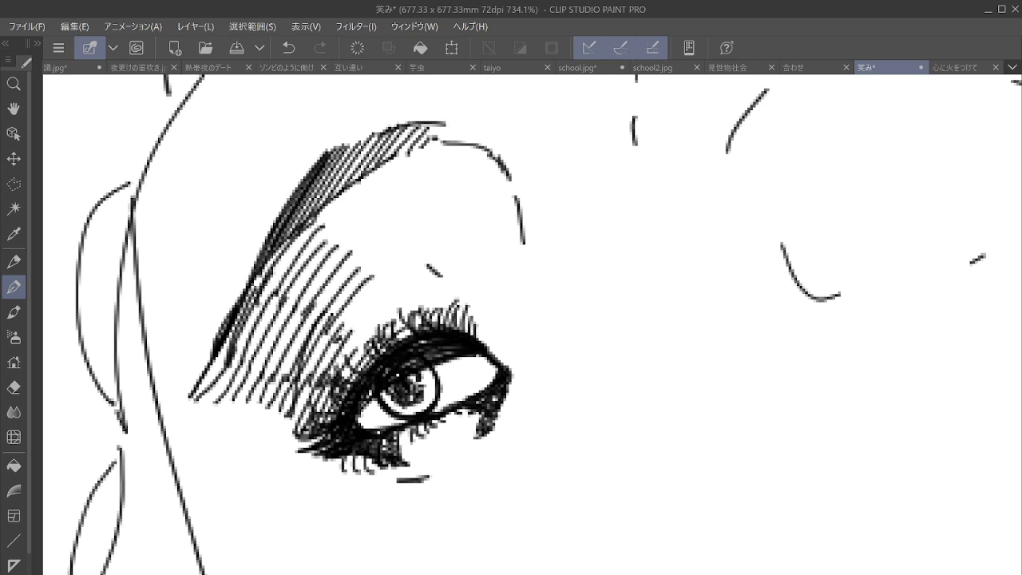
pyautogui.moveTo(339, 337); pyautogui.dragTo(377, 294)
pyautogui.moveTo(350, 345); pyautogui.dragTo(380, 306)
pyautogui.moveTo(304, 243)
pyautogui.mouseDown()
pyautogui.moveTo(339, 199)
pyautogui.moveTo(376, 182)
pyautogui.mouseUp()
pyautogui.moveTo(319, 243); pyautogui.dragTo(377, 190)
pyautogui.moveTo(328, 249)
pyautogui.mouseDown()
pyautogui.moveTo(384, 199)
pyautogui.moveTo(394, 213)
pyautogui.mouseUp()
pyautogui.moveTo(353, 273); pyautogui.dragTo(403, 231)
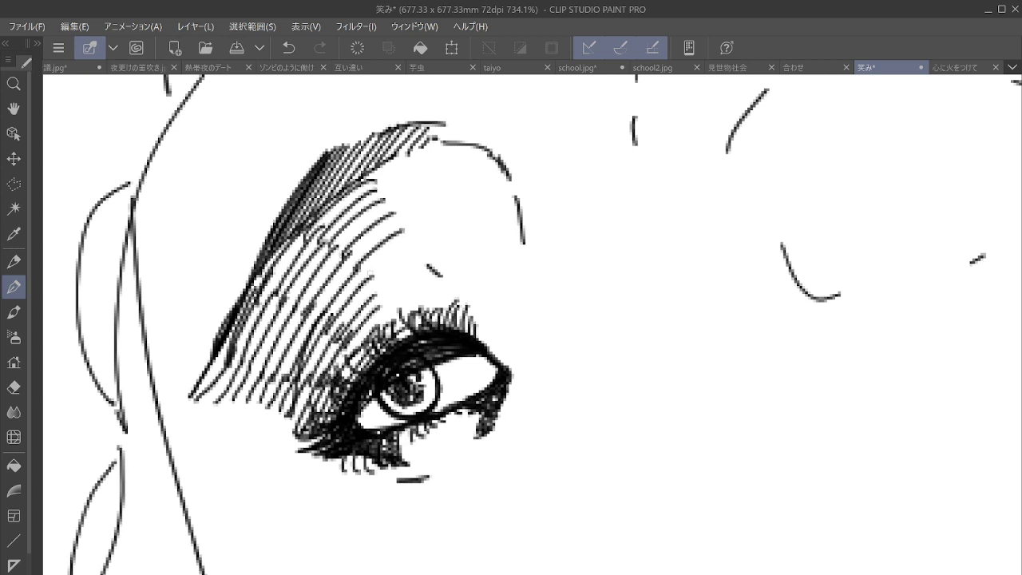
# Extend the curved hatching over the top of the left eyelid and down its inner side within the dashed guide outline
pyautogui.moveTo(380, 316)
pyautogui.mouseDown()
pyautogui.moveTo(418, 259)
pyautogui.moveTo(413, 302)
pyautogui.mouseUp()
pyautogui.moveTo(356, 203); pyautogui.dragTo(441, 148)
pyautogui.moveTo(385, 216)
pyautogui.mouseDown()
pyautogui.moveTo(447, 181)
pyautogui.moveTo(452, 205)
pyautogui.mouseUp()
pyautogui.moveTo(407, 236); pyautogui.dragTo(452, 221)
pyautogui.moveTo(409, 257); pyautogui.dragTo(455, 243)
pyautogui.moveTo(409, 269)
pyautogui.mouseDown()
pyautogui.moveTo(460, 261)
pyautogui.moveTo(454, 279)
pyautogui.mouseUp()
pyautogui.moveTo(412, 308)
pyautogui.mouseDown()
pyautogui.moveTo(454, 293)
pyautogui.moveTo(478, 325)
pyautogui.mouseUp()
pyautogui.moveTo(447, 280)
pyautogui.mouseDown()
pyautogui.moveTo(491, 319)
pyautogui.moveTo(505, 309)
pyautogui.mouseUp()
pyautogui.moveTo(455, 244); pyautogui.dragTo(510, 289)
pyautogui.moveTo(456, 219); pyautogui.dragTo(512, 271)
pyautogui.moveTo(453, 190); pyautogui.dragTo(516, 254)
pyautogui.moveTo(450, 171); pyautogui.dragTo(510, 230)
pyautogui.moveTo(452, 166); pyautogui.dragTo(491, 185)
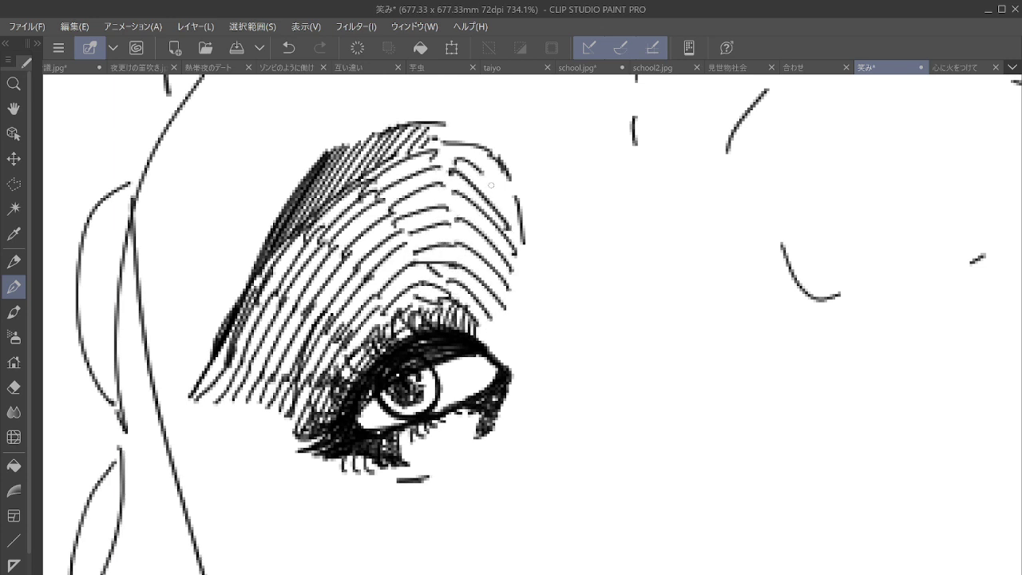
# Ink the right eye's upper lid as a thick layered arch with a dark inner corner and short strokes above both ends
pyautogui.scroll(-8, 413, 243)
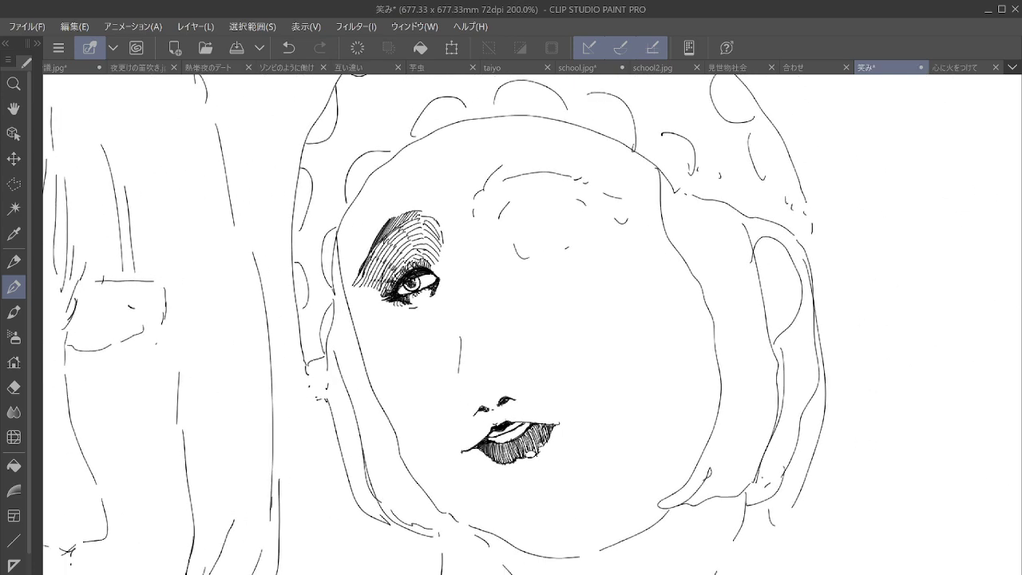
pyautogui.scroll(-5, 413, 243)
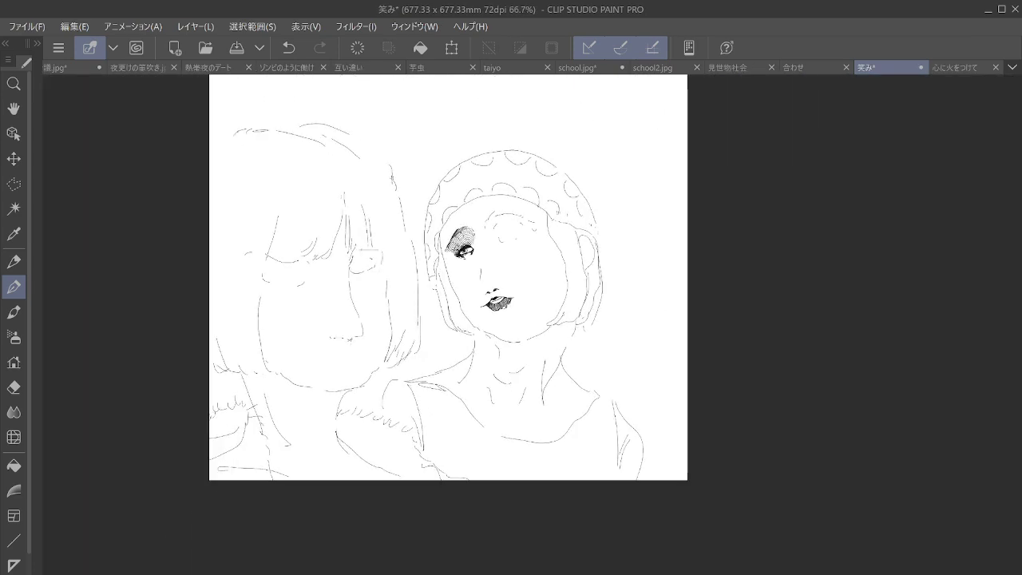
pyautogui.scroll(10, 543, 167)
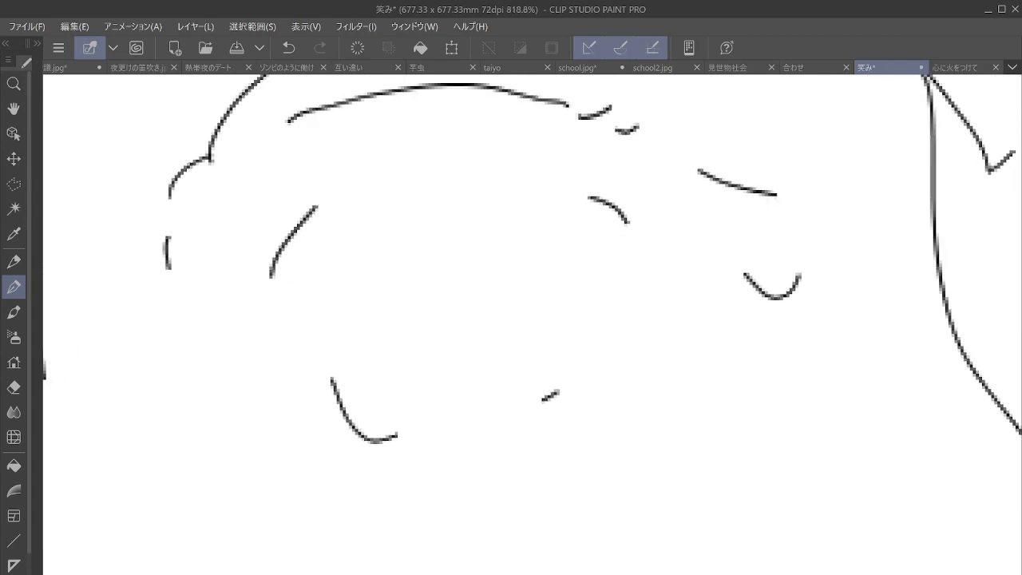
pyautogui.moveTo(455, 351); pyautogui.dragTo(612, 293)
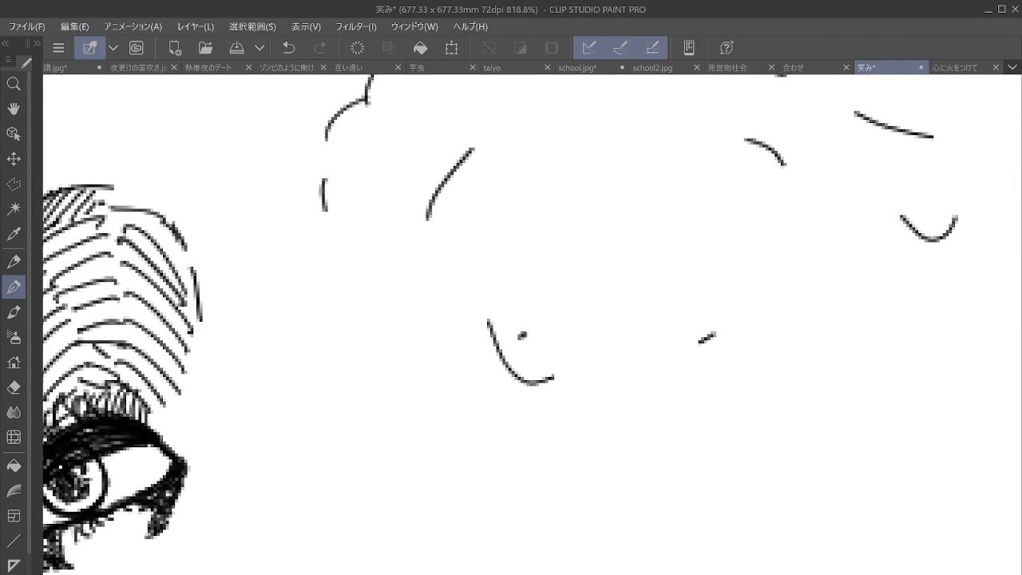
pyautogui.moveTo(533, 322)
pyautogui.mouseDown()
pyautogui.moveTo(601, 243)
pyautogui.moveTo(684, 243)
pyautogui.moveTo(715, 283)
pyautogui.moveTo(737, 278)
pyautogui.moveTo(714, 282)
pyautogui.moveTo(690, 262)
pyautogui.moveTo(575, 268)
pyautogui.moveTo(662, 250)
pyautogui.moveTo(607, 248)
pyautogui.moveTo(703, 270)
pyautogui.moveTo(551, 296)
pyautogui.moveTo(569, 270)
pyautogui.mouseUp()
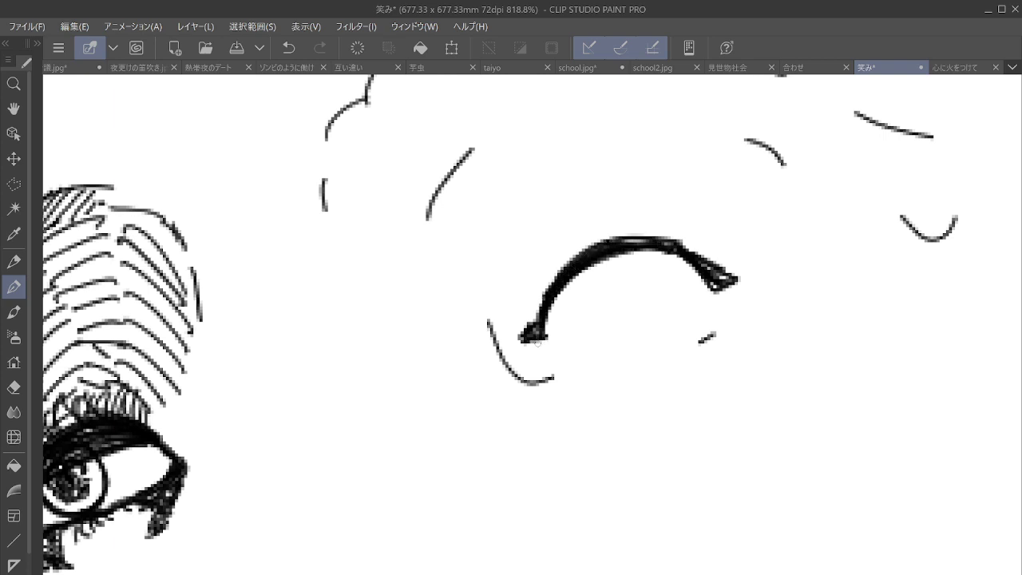
pyautogui.moveTo(535, 339)
pyautogui.mouseDown()
pyautogui.moveTo(546, 301)
pyautogui.moveTo(539, 310)
pyautogui.moveTo(541, 330)
pyautogui.moveTo(593, 229)
pyautogui.mouseUp()
pyautogui.moveTo(556, 279); pyautogui.dragTo(613, 232)
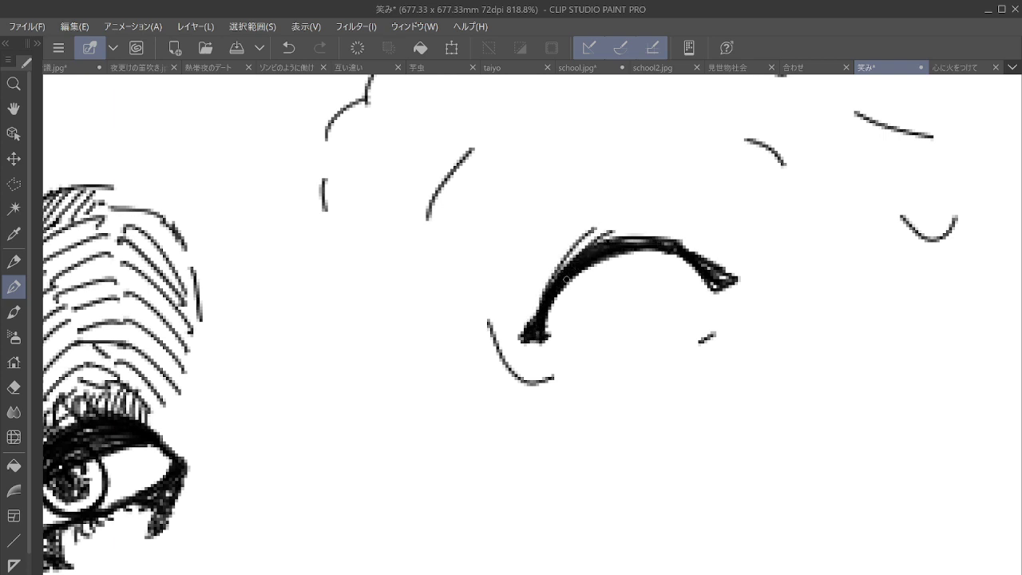
pyautogui.moveTo(543, 300); pyautogui.dragTo(599, 231)
pyautogui.moveTo(663, 233); pyautogui.dragTo(708, 277)
pyautogui.moveTo(690, 240)
pyautogui.mouseDown()
pyautogui.moveTo(715, 284)
pyautogui.moveTo(726, 282)
pyautogui.moveTo(718, 288)
pyautogui.moveTo(736, 286)
pyautogui.moveTo(645, 246)
pyautogui.moveTo(555, 302)
pyautogui.mouseUp()
# Close the right eye with a thin lower lid line and add short strokes beneath its inner and outer corners
pyautogui.moveTo(537, 343)
pyautogui.mouseDown()
pyautogui.moveTo(551, 318)
pyautogui.moveTo(554, 341)
pyautogui.moveTo(575, 343)
pyautogui.moveTo(671, 317)
pyautogui.mouseUp()
pyautogui.moveTo(691, 307)
pyautogui.mouseDown()
pyautogui.moveTo(723, 291)
pyautogui.moveTo(551, 346)
pyautogui.moveTo(622, 358)
pyautogui.mouseUp()
pyautogui.moveTo(688, 340); pyautogui.dragTo(735, 292)
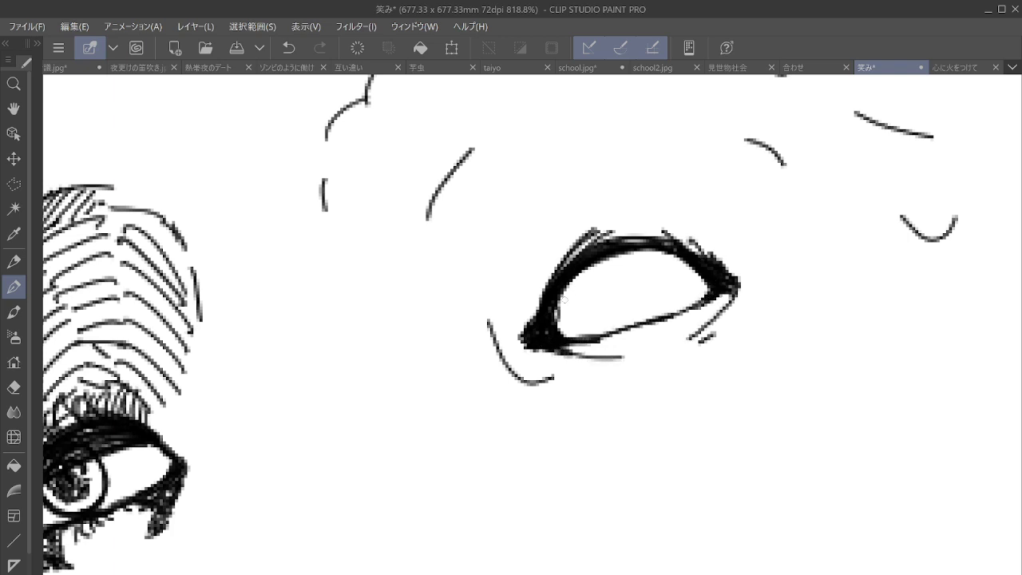
# Add short lashes along the right eye's upper lid and shade small lower lashes beneath its inner corner
pyautogui.moveTo(558, 297)
pyautogui.mouseDown()
pyautogui.moveTo(567, 338)
pyautogui.moveTo(593, 234)
pyautogui.mouseUp()
pyautogui.moveTo(567, 273)
pyautogui.mouseDown()
pyautogui.moveTo(591, 230)
pyautogui.moveTo(689, 228)
pyautogui.moveTo(709, 243)
pyautogui.moveTo(721, 288)
pyautogui.mouseUp()
pyautogui.moveTo(561, 348)
pyautogui.mouseDown()
pyautogui.moveTo(560, 367)
pyautogui.moveTo(576, 367)
pyautogui.moveTo(607, 343)
pyautogui.mouseUp()
pyautogui.moveTo(589, 361); pyautogui.dragTo(613, 348)
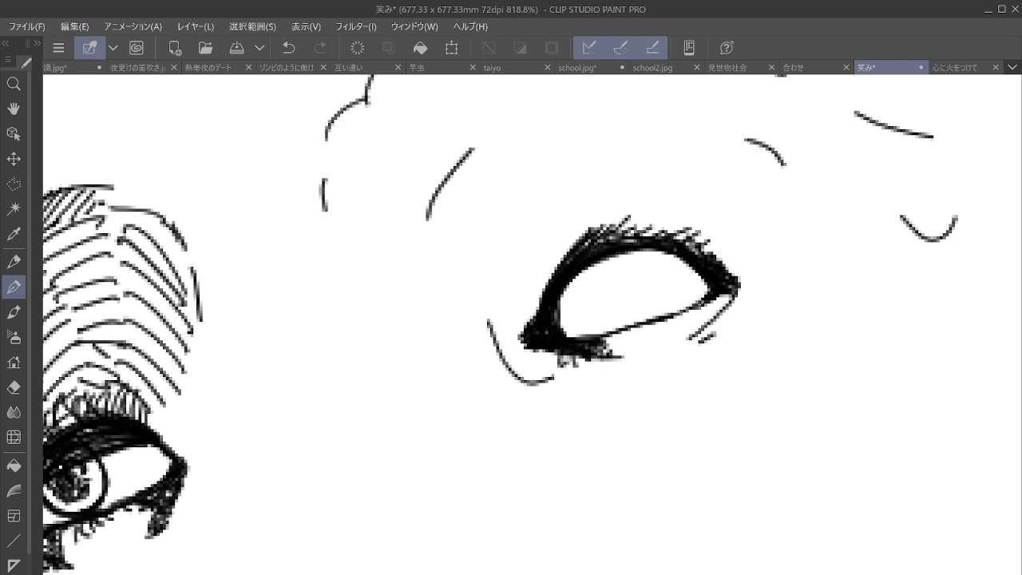
# Thicken the right eye's outer corner and shade the lower lashes hanging beneath it
pyautogui.moveTo(723, 289); pyautogui.dragTo(689, 311)
pyautogui.moveTo(725, 291)
pyautogui.mouseDown()
pyautogui.moveTo(701, 314)
pyautogui.moveTo(710, 315)
pyautogui.mouseUp()
pyautogui.moveTo(729, 302); pyautogui.dragTo(690, 333)
pyautogui.moveTo(710, 305)
pyautogui.mouseDown()
pyautogui.moveTo(685, 332)
pyautogui.moveTo(682, 324)
pyautogui.mouseUp()
pyautogui.moveTo(704, 300)
pyautogui.mouseDown()
pyautogui.moveTo(675, 317)
pyautogui.moveTo(692, 327)
pyautogui.mouseUp()
pyautogui.moveTo(734, 285)
pyautogui.mouseDown()
pyautogui.moveTo(707, 320)
pyautogui.moveTo(717, 260)
pyautogui.mouseUp()
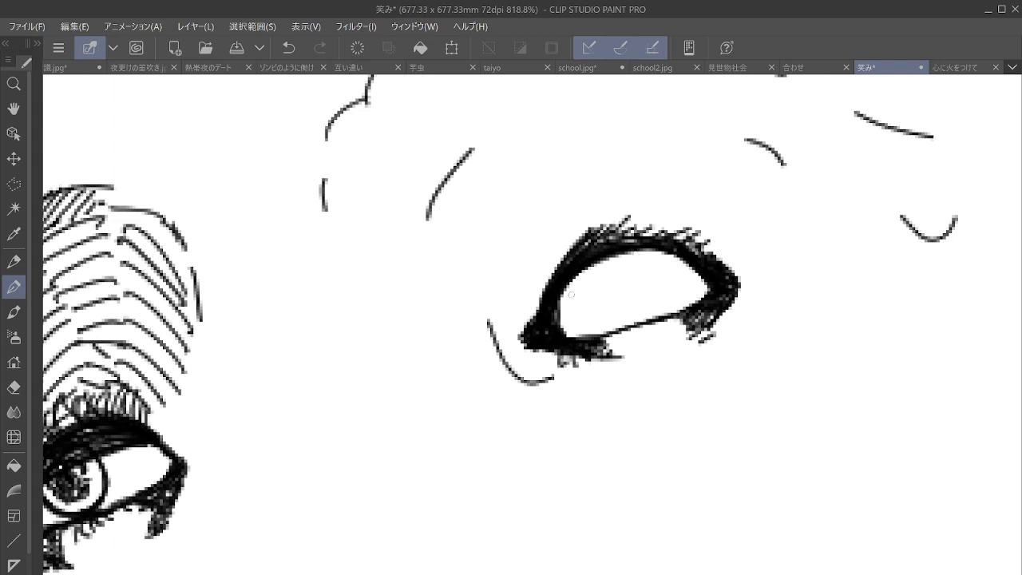
# Draw a round iris with a shaded pupil in the right eye and darken the lid lines around it
pyautogui.moveTo(570, 291); pyautogui.dragTo(619, 329)
pyautogui.moveTo(570, 286)
pyautogui.mouseDown()
pyautogui.moveTo(586, 322)
pyautogui.moveTo(638, 282)
pyautogui.moveTo(626, 321)
pyautogui.moveTo(575, 276)
pyautogui.moveTo(637, 280)
pyautogui.moveTo(641, 297)
pyautogui.moveTo(619, 327)
pyautogui.moveTo(603, 287)
pyautogui.moveTo(599, 295)
pyautogui.moveTo(620, 284)
pyautogui.moveTo(604, 272)
pyautogui.moveTo(579, 289)
pyautogui.moveTo(599, 317)
pyautogui.moveTo(613, 316)
pyautogui.moveTo(595, 318)
pyautogui.moveTo(578, 275)
pyautogui.moveTo(582, 283)
pyautogui.mouseUp()
pyautogui.moveTo(672, 250)
pyautogui.mouseDown()
pyautogui.moveTo(591, 270)
pyautogui.moveTo(715, 280)
pyautogui.moveTo(580, 270)
pyautogui.mouseUp()
pyautogui.moveTo(584, 344)
pyautogui.mouseDown()
pyautogui.moveTo(686, 313)
pyautogui.moveTo(571, 337)
pyautogui.moveTo(686, 289)
pyautogui.moveTo(691, 429)
pyautogui.moveTo(664, 373)
pyautogui.mouseUp()
# Hatch the inner end of the right eyebrow and curve the hatching down beside the bridge of the nose
pyautogui.scroll(-5, 685, 289)
pyautogui.scroll(4, 665, 374)
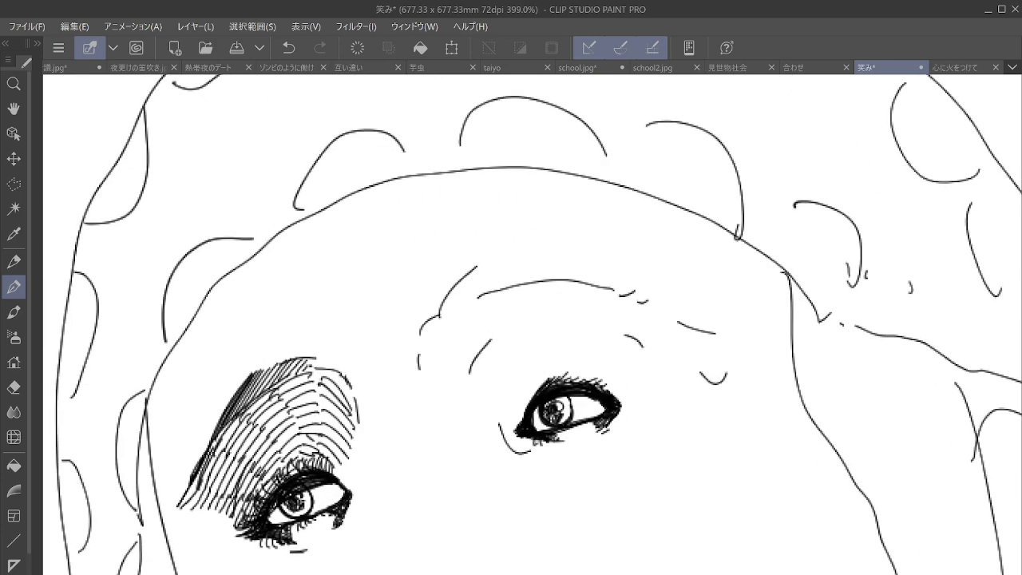
pyautogui.moveTo(442, 307)
pyautogui.mouseDown()
pyautogui.moveTo(476, 271)
pyautogui.moveTo(512, 281)
pyautogui.mouseUp()
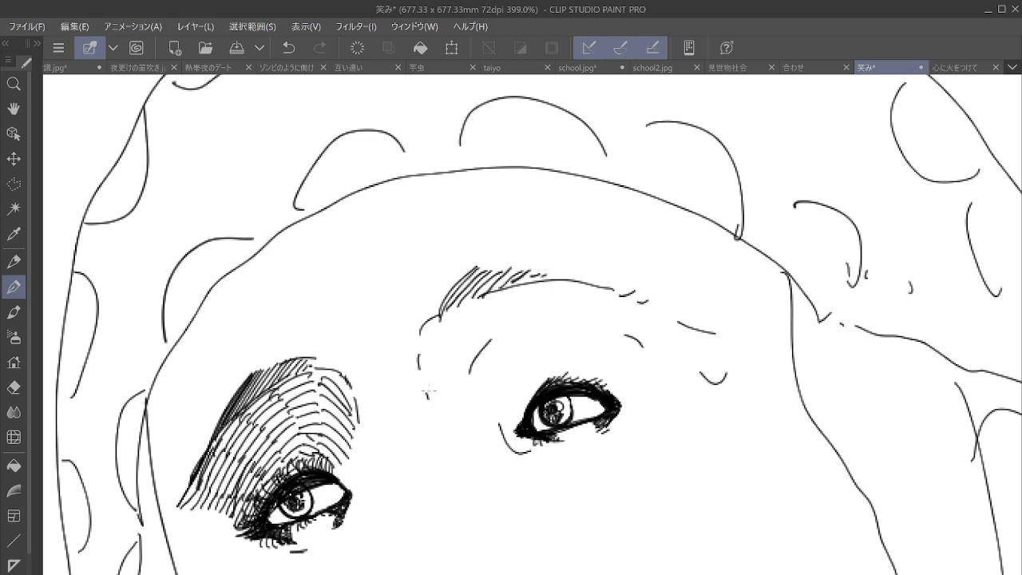
pyautogui.moveTo(426, 325)
pyautogui.mouseDown()
pyautogui.moveTo(441, 400)
pyautogui.moveTo(457, 383)
pyautogui.moveTo(448, 421)
pyautogui.moveTo(462, 429)
pyautogui.mouseUp()
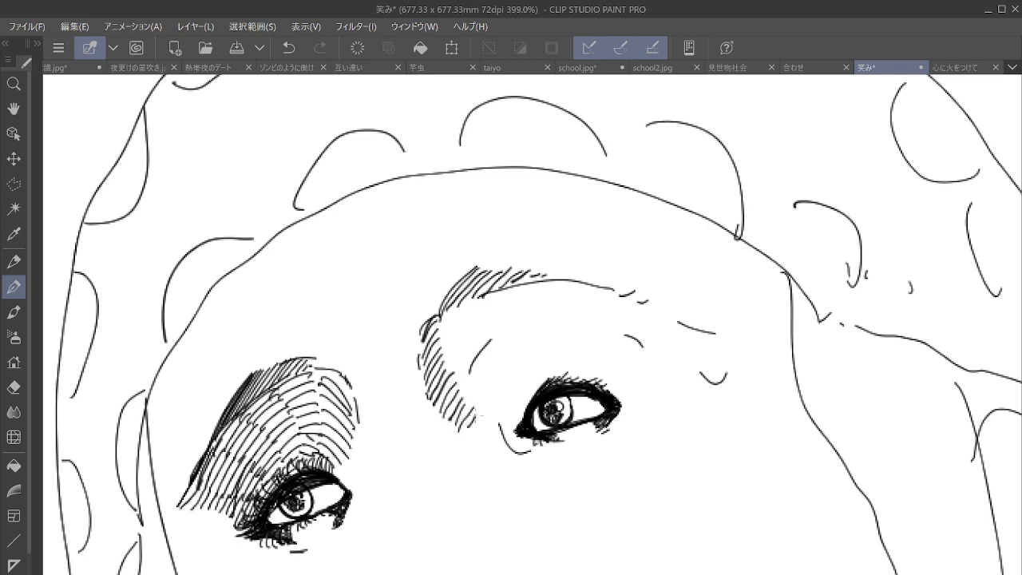
pyautogui.moveTo(447, 324)
pyautogui.mouseDown()
pyautogui.moveTo(482, 397)
pyautogui.moveTo(478, 420)
pyautogui.mouseUp()
# Fill the inner part of the right eyelid area with rows of parallel hatching running toward the eye
pyautogui.moveTo(501, 384); pyautogui.dragTo(490, 399)
pyautogui.moveTo(504, 396)
pyautogui.mouseDown()
pyautogui.moveTo(489, 423)
pyautogui.moveTo(584, 444)
pyautogui.mouseUp()
pyautogui.moveTo(498, 354)
pyautogui.mouseDown()
pyautogui.moveTo(480, 401)
pyautogui.moveTo(506, 407)
pyautogui.mouseUp()
pyautogui.moveTo(541, 372)
pyautogui.mouseDown()
pyautogui.moveTo(524, 415)
pyautogui.moveTo(533, 407)
pyautogui.mouseUp()
pyautogui.moveTo(560, 379)
pyautogui.mouseDown()
pyautogui.moveTo(542, 418)
pyautogui.moveTo(554, 416)
pyautogui.mouseUp()
pyautogui.moveTo(578, 381)
pyautogui.mouseDown()
pyautogui.moveTo(559, 423)
pyautogui.moveTo(569, 426)
pyautogui.mouseUp()
pyautogui.moveTo(591, 398); pyautogui.dragTo(576, 431)
pyautogui.moveTo(518, 322); pyautogui.dragTo(504, 355)
pyautogui.moveTo(533, 313); pyautogui.dragTo(523, 357)
pyautogui.moveTo(549, 331)
pyautogui.mouseDown()
pyautogui.moveTo(533, 369)
pyautogui.moveTo(543, 372)
pyautogui.mouseUp()
pyautogui.moveTo(572, 341)
pyautogui.mouseDown()
pyautogui.moveTo(554, 375)
pyautogui.moveTo(562, 381)
pyautogui.mouseUp()
pyautogui.moveTo(589, 353); pyautogui.dragTo(573, 397)
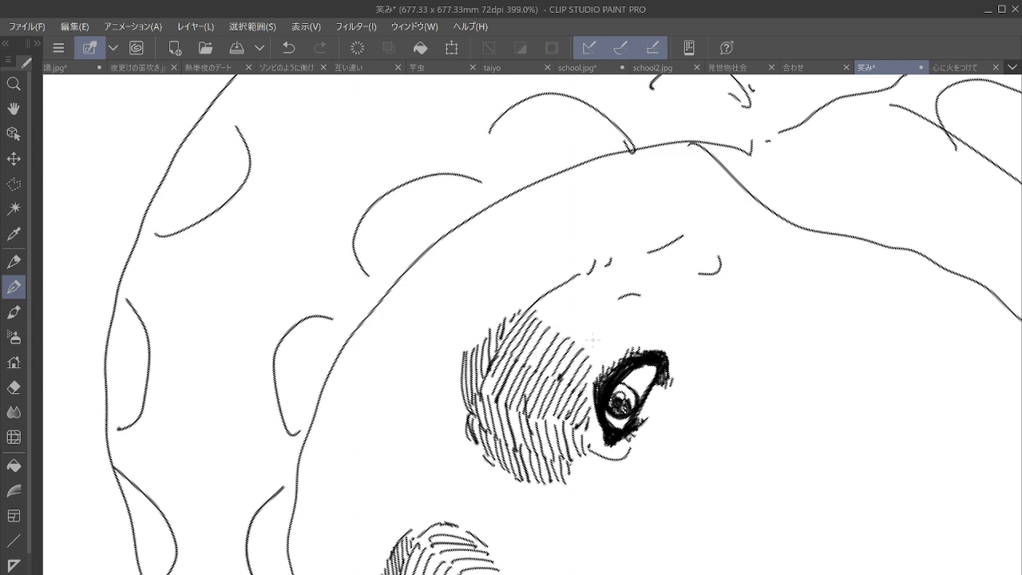
# Continue the curved hatching across the outer part of the right eyelid area up to the eyebrow line
pyautogui.moveTo(551, 284); pyautogui.dragTo(527, 325)
pyautogui.moveTo(570, 282); pyautogui.dragTo(552, 329)
pyautogui.moveTo(581, 294)
pyautogui.mouseDown()
pyautogui.moveTo(559, 336)
pyautogui.moveTo(568, 338)
pyautogui.mouseUp()
pyautogui.moveTo(602, 319)
pyautogui.mouseDown()
pyautogui.moveTo(576, 349)
pyautogui.moveTo(584, 368)
pyautogui.mouseUp()
pyautogui.moveTo(611, 335); pyautogui.dragTo(596, 370)
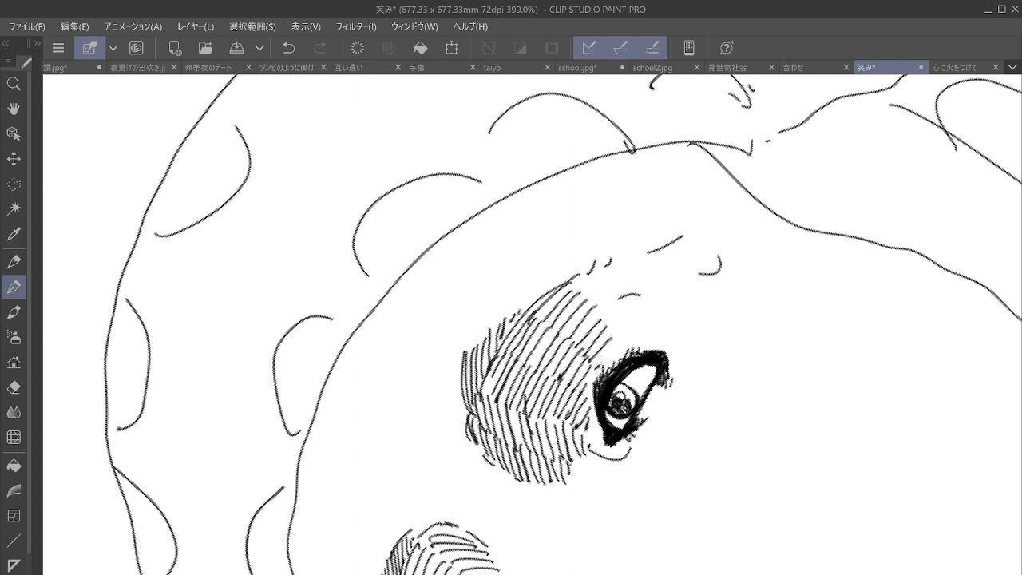
pyautogui.moveTo(621, 274); pyautogui.dragTo(583, 281)
pyautogui.moveTo(623, 281)
pyautogui.mouseDown()
pyautogui.moveTo(586, 291)
pyautogui.moveTo(594, 298)
pyautogui.mouseUp()
pyautogui.moveTo(636, 304); pyautogui.dragTo(603, 313)
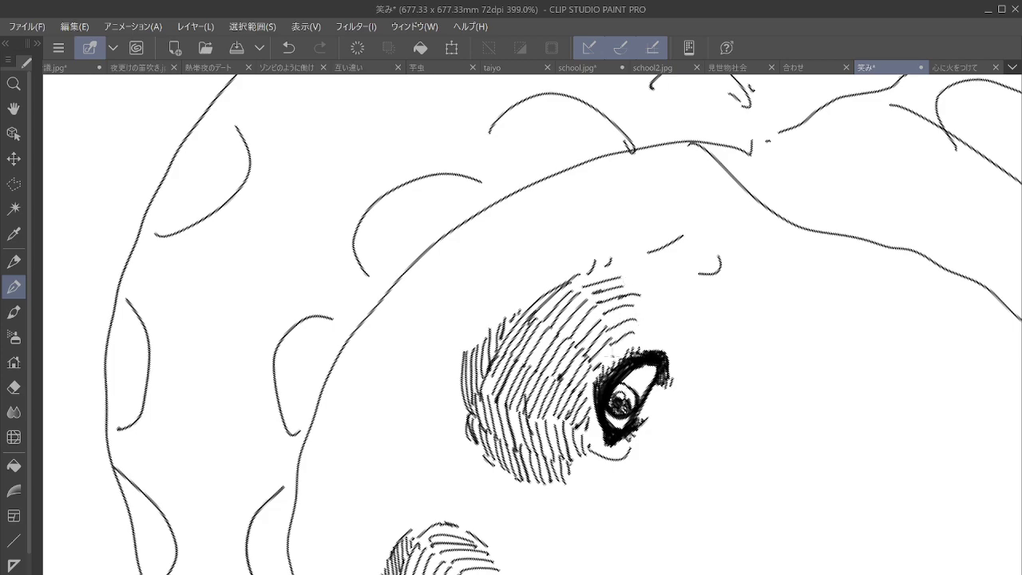
# Review the right-hand figure's shaded eyes, nose and mouth with the drawing upright, and examine the composition as a whole
pyautogui.scroll(-3, 689, 348)
pyautogui.press('^')
pyautogui.press('^')
pyautogui.press('^')
pyautogui.press('^')
pyautogui.press('^')
pyautogui.press('^')
pyautogui.press('^')
pyautogui.press('^')
pyautogui.press('^')
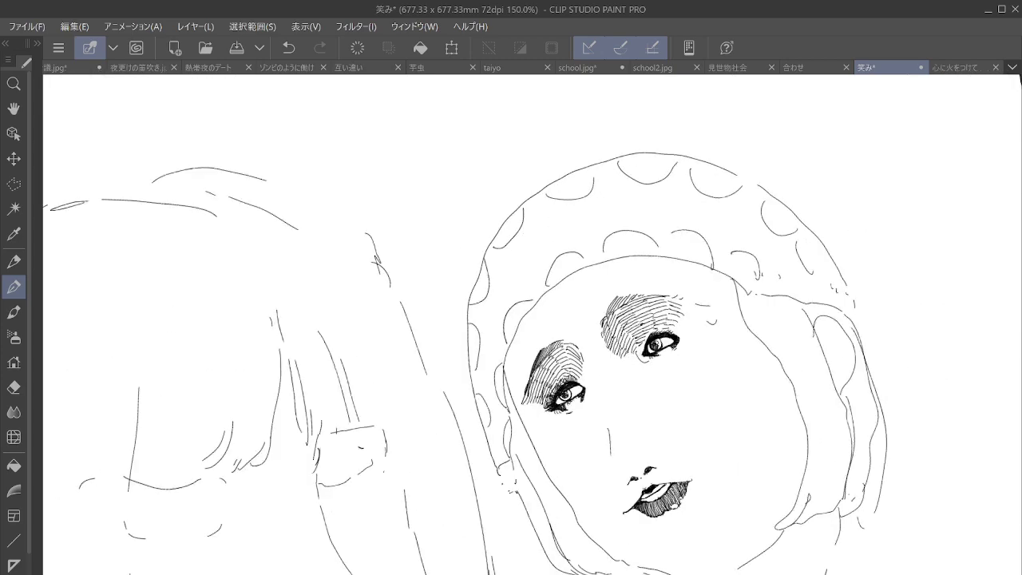
pyautogui.moveTo(662, 335); pyautogui.dragTo(612, 231)
pyautogui.scroll(3, 659, 326)
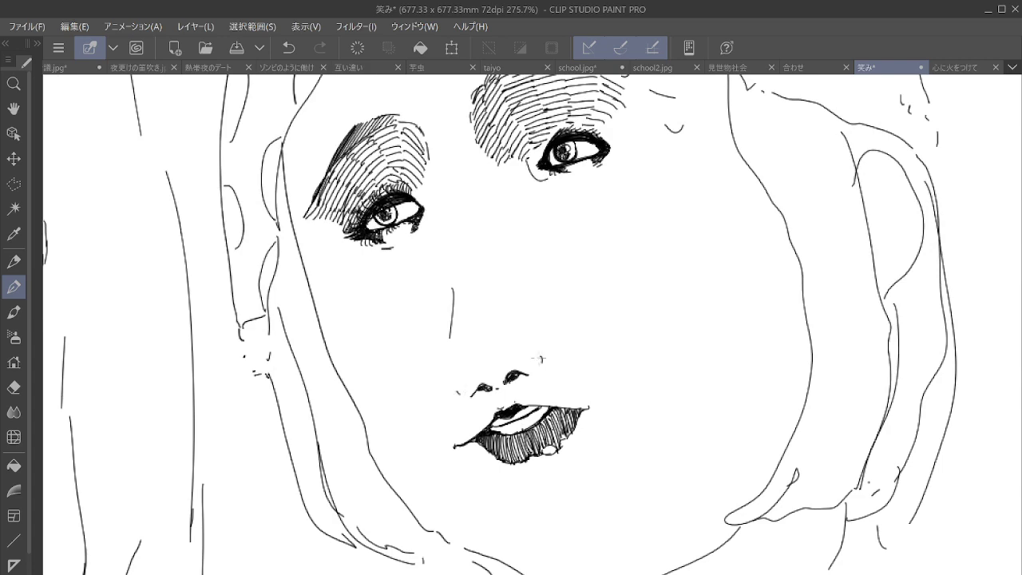
pyautogui.scroll(-4, 541, 359)
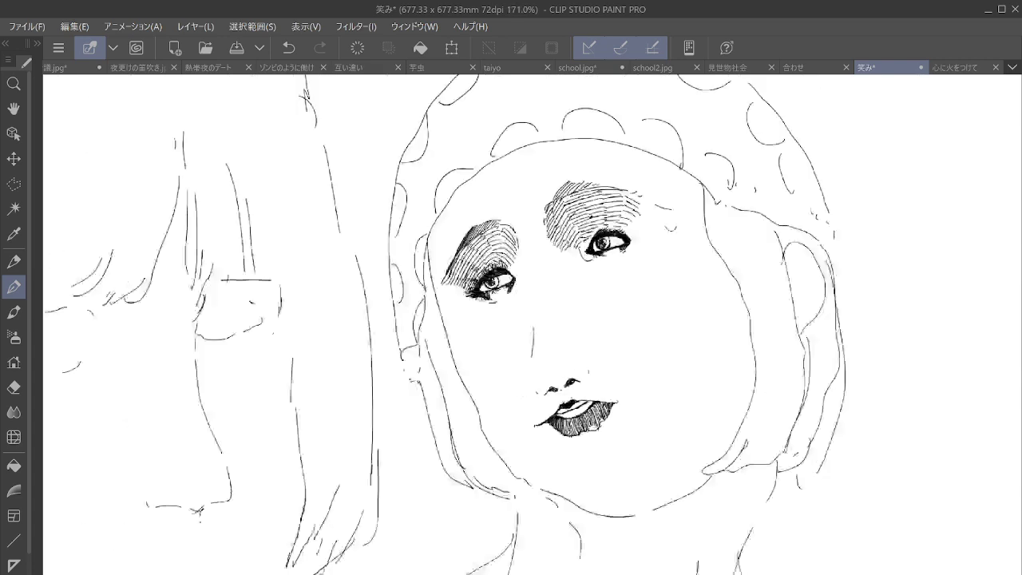
pyautogui.scroll(-4, 705, 244)
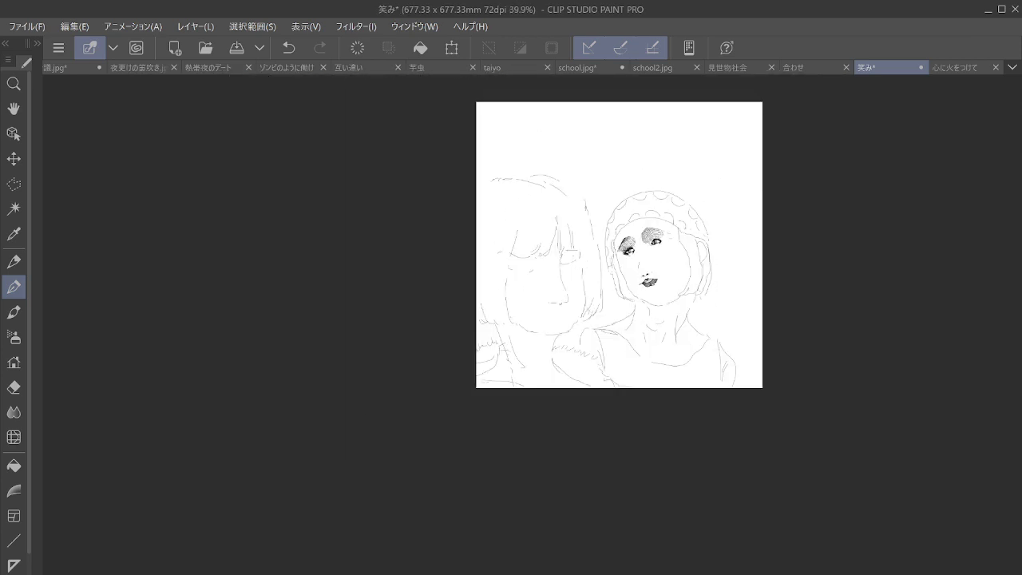
# Ink the left-hand figure's closed eye as a long thickened lid line with short lashes and a darkened corner
pyautogui.moveTo(649, 282); pyautogui.dragTo(630, 226)
pyautogui.scroll(4, 583, 267)
pyautogui.moveTo(602, 370); pyautogui.dragTo(692, 230)
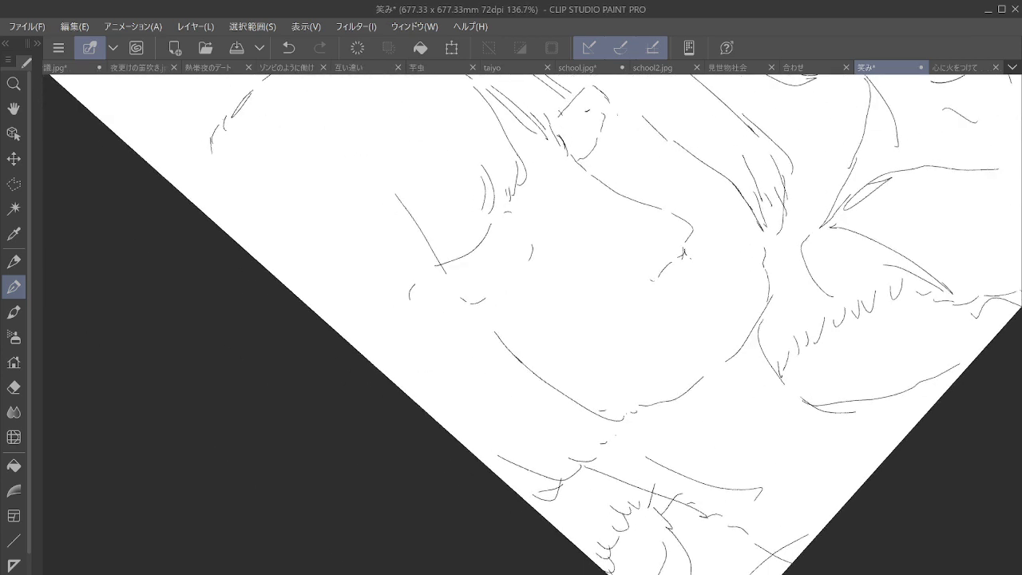
pyautogui.scroll(4, 423, 266)
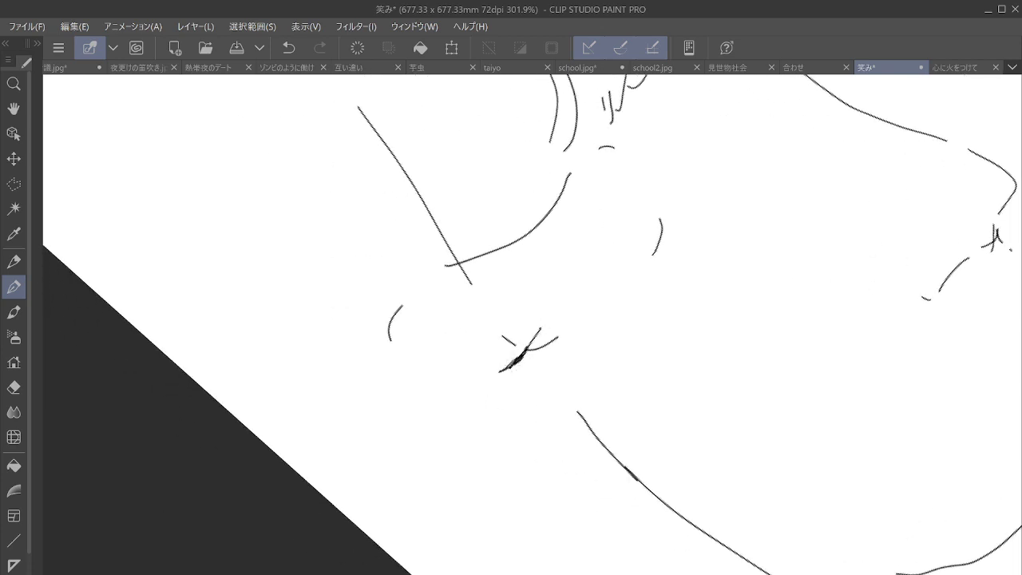
pyautogui.moveTo(507, 369)
pyautogui.mouseDown()
pyautogui.moveTo(568, 289)
pyautogui.moveTo(656, 211)
pyautogui.moveTo(515, 361)
pyautogui.mouseUp()
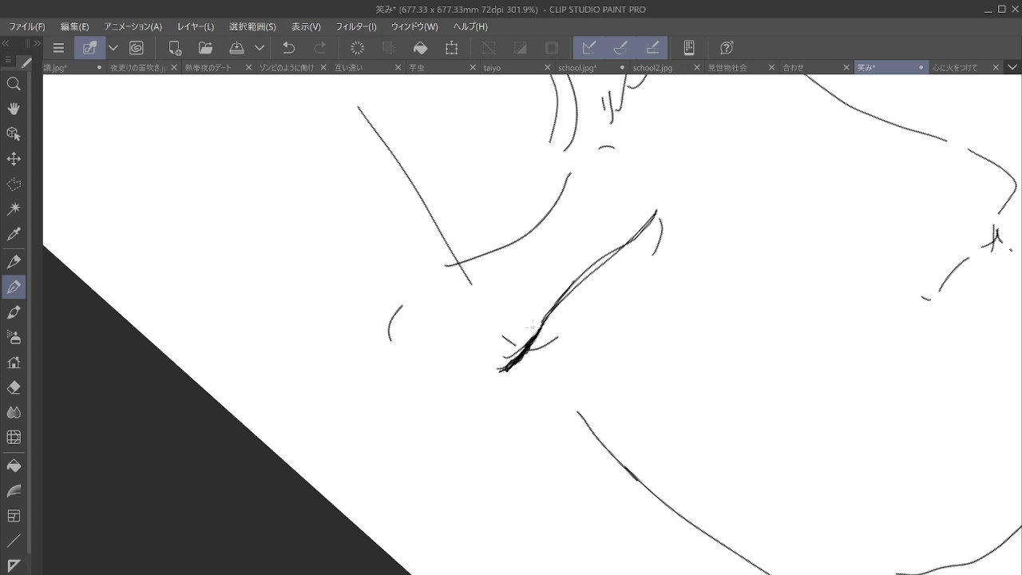
pyautogui.moveTo(563, 286)
pyautogui.mouseDown()
pyautogui.moveTo(588, 271)
pyautogui.moveTo(560, 301)
pyautogui.moveTo(624, 240)
pyautogui.mouseUp()
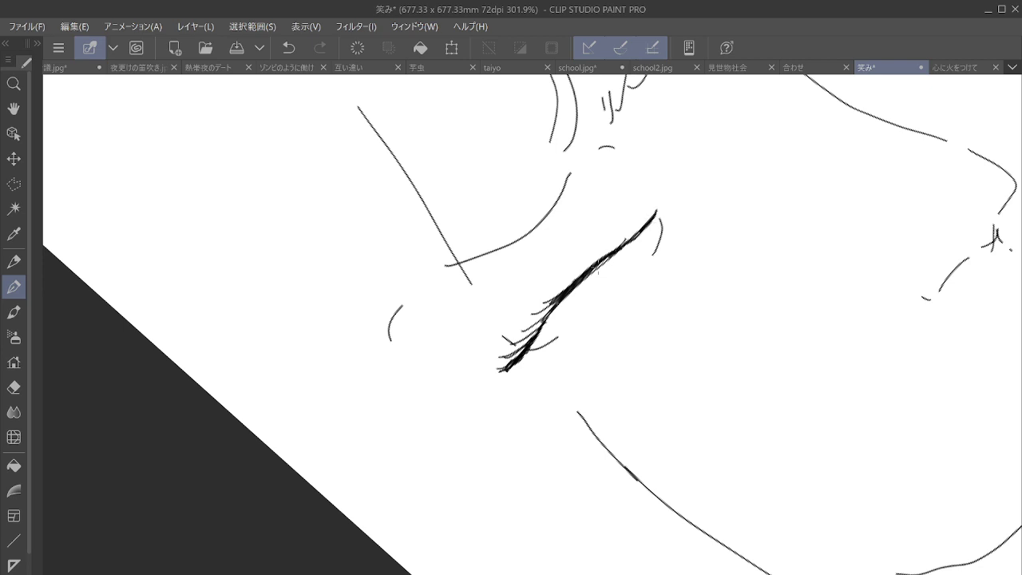
pyautogui.moveTo(547, 316)
pyautogui.mouseDown()
pyautogui.moveTo(623, 242)
pyautogui.moveTo(511, 368)
pyautogui.mouseUp()
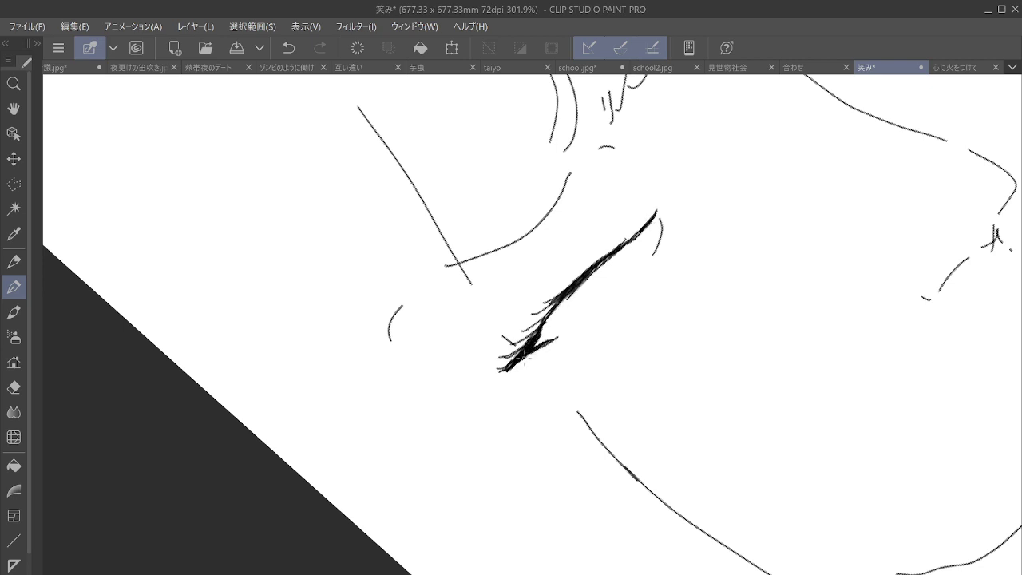
# Ink the lower lid of the left-hand figure's first eye and thicken its inner corner to close the eye outline
pyautogui.moveTo(530, 347)
pyautogui.mouseDown()
pyautogui.moveTo(565, 299)
pyautogui.moveTo(655, 231)
pyautogui.mouseUp()
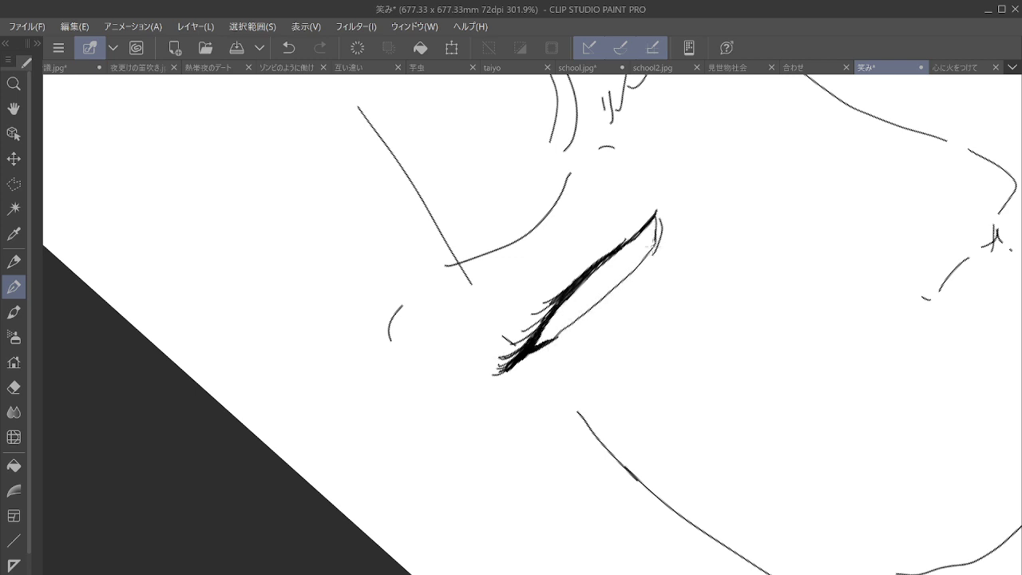
pyautogui.moveTo(616, 286); pyautogui.dragTo(543, 343)
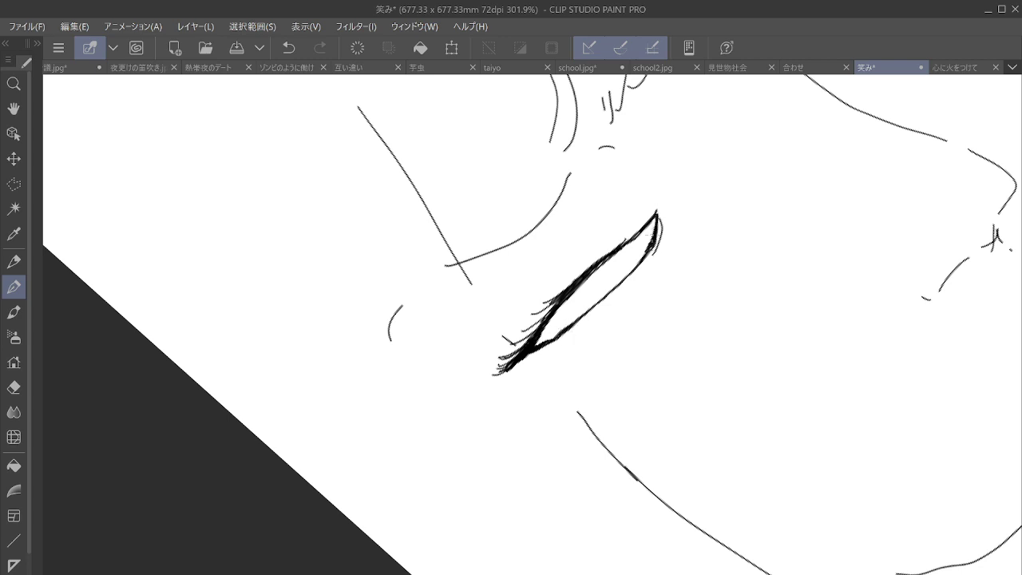
pyautogui.scroll(-3, 714, 277)
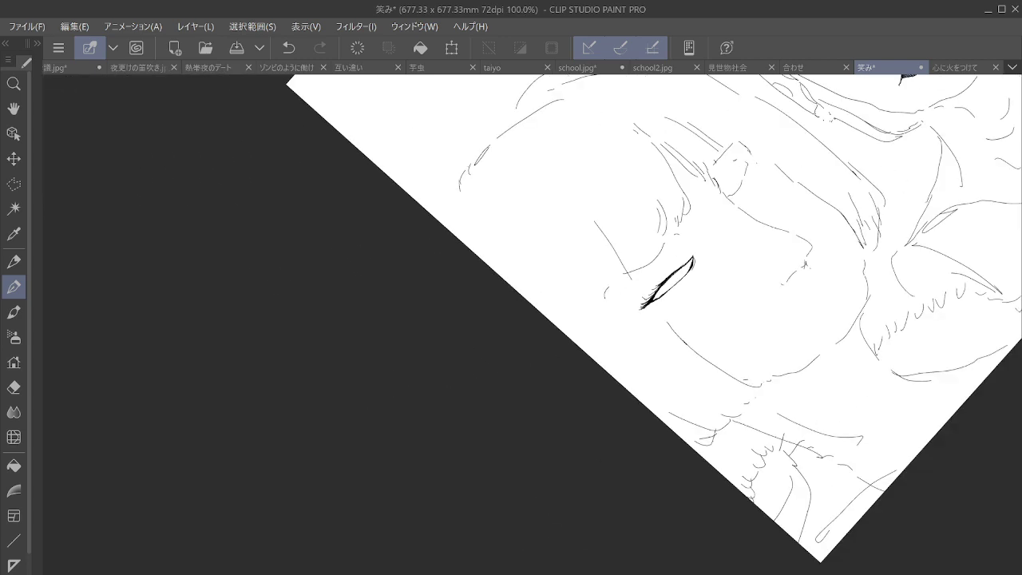
# Ink the left-hand figure's second eye with a thickened upper lid, outer lashes and a curved lower lid
pyautogui.moveTo(668, 283); pyautogui.dragTo(565, 301)
pyautogui.moveTo(710, 234); pyautogui.dragTo(802, 233)
pyautogui.moveTo(567, 325)
pyautogui.mouseDown()
pyautogui.moveTo(569, 337)
pyautogui.moveTo(685, 289)
pyautogui.moveTo(570, 348)
pyautogui.moveTo(689, 289)
pyautogui.mouseUp()
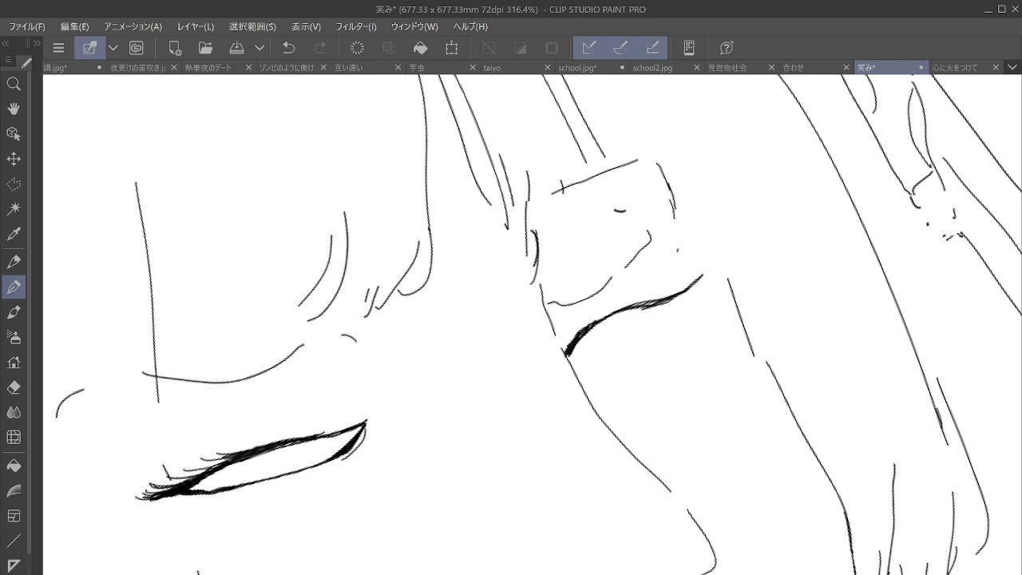
pyautogui.moveTo(627, 311); pyautogui.dragTo(674, 287)
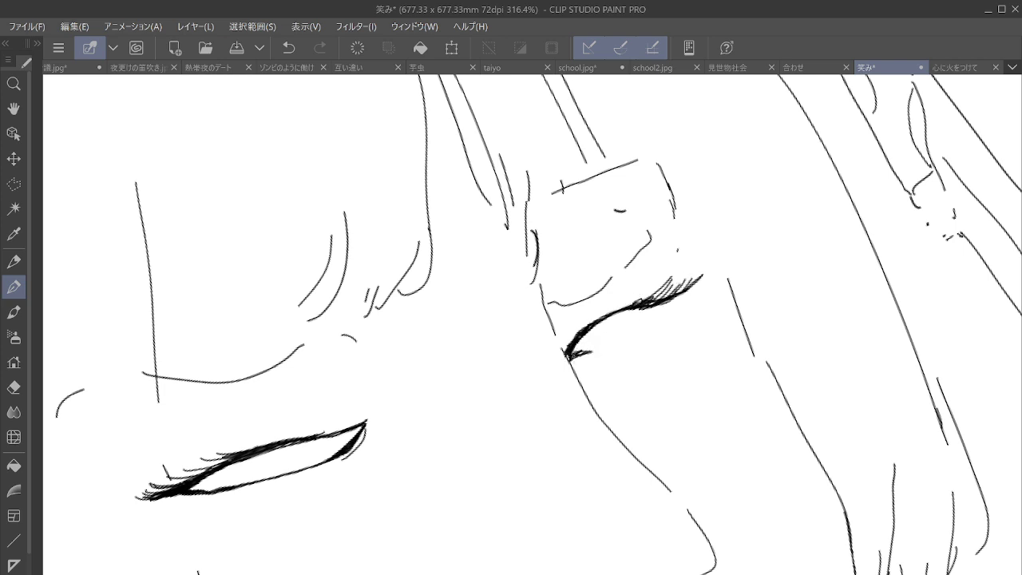
pyautogui.moveTo(576, 351); pyautogui.dragTo(650, 320)
pyautogui.moveTo(590, 351); pyautogui.dragTo(650, 316)
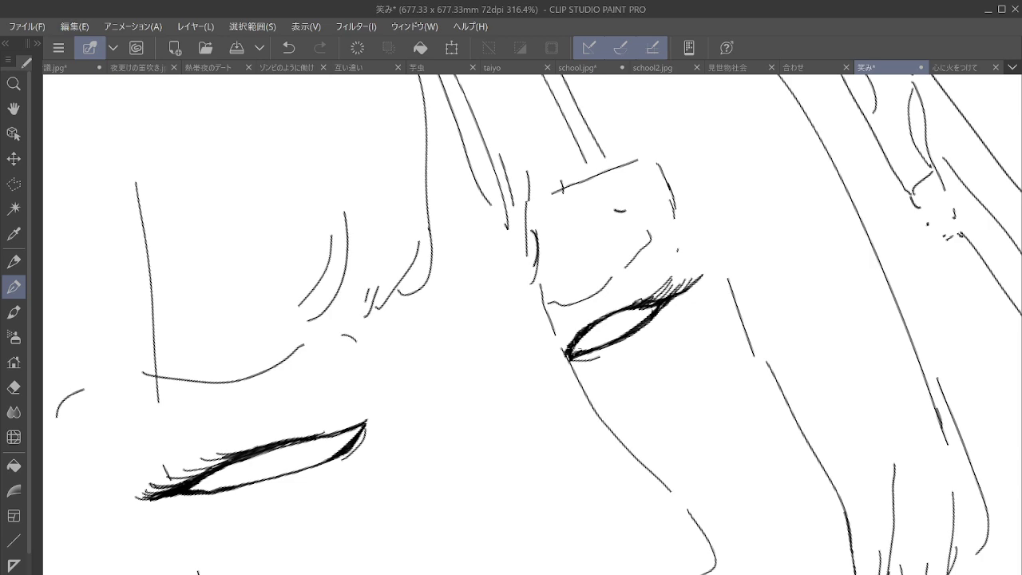
# Draw the iris and dark pupil inside the left-hand figure's first eye, partly covered by the upper lid
pyautogui.moveTo(408, 375); pyautogui.dragTo(656, 272)
pyautogui.scroll(7, 599, 335)
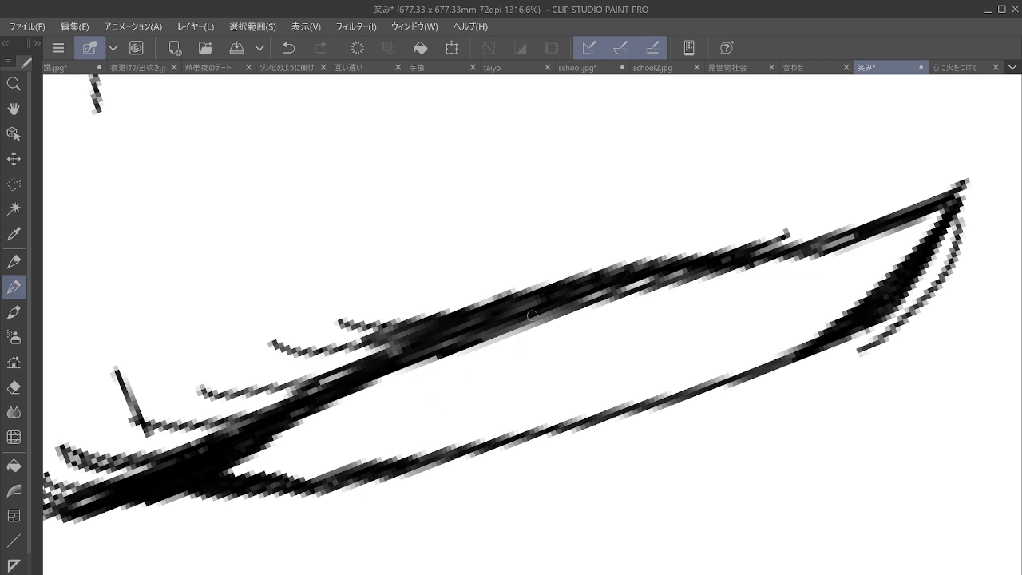
pyautogui.moveTo(557, 315)
pyautogui.mouseDown()
pyautogui.moveTo(607, 373)
pyautogui.moveTo(664, 388)
pyautogui.moveTo(710, 372)
pyautogui.moveTo(751, 263)
pyautogui.mouseUp()
pyautogui.moveTo(755, 279); pyautogui.dragTo(688, 381)
pyautogui.moveTo(552, 304)
pyautogui.mouseDown()
pyautogui.moveTo(560, 325)
pyautogui.moveTo(736, 340)
pyautogui.moveTo(748, 261)
pyautogui.mouseUp()
pyautogui.moveTo(624, 293)
pyautogui.mouseDown()
pyautogui.moveTo(682, 316)
pyautogui.moveTo(677, 278)
pyautogui.moveTo(706, 307)
pyautogui.moveTo(637, 301)
pyautogui.moveTo(682, 318)
pyautogui.moveTo(606, 327)
pyautogui.moveTo(619, 316)
pyautogui.moveTo(638, 343)
pyautogui.moveTo(702, 320)
pyautogui.moveTo(701, 302)
pyautogui.moveTo(422, 320)
pyautogui.moveTo(340, 304)
pyautogui.moveTo(342, 412)
pyautogui.mouseUp()
# Draw a matching iris and pupil inside the left-hand figure's second eye, beneath the upper lid
pyautogui.scroll(-6, 716, 299)
pyautogui.scroll(4, 657, 263)
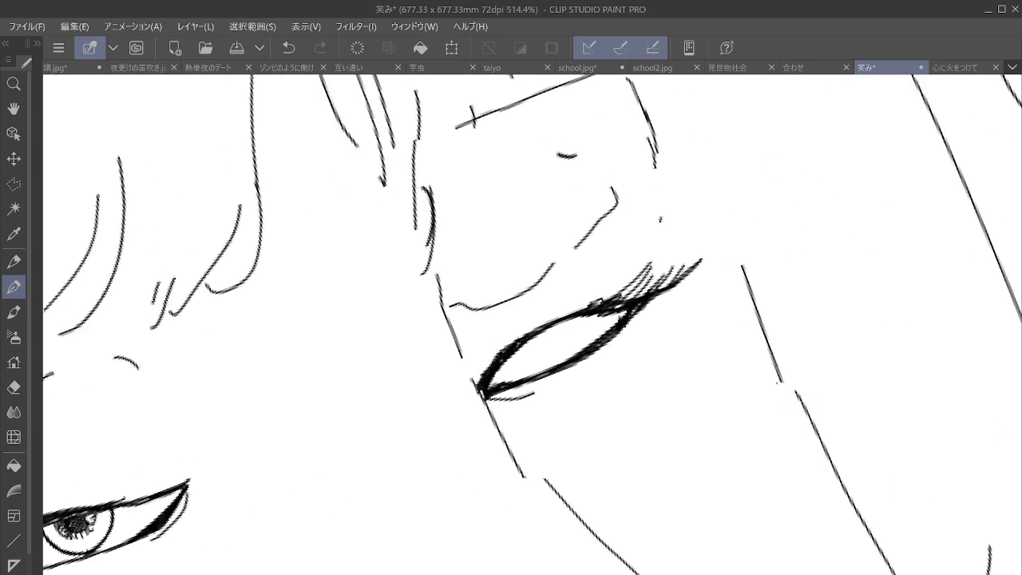
pyautogui.moveTo(482, 374)
pyautogui.mouseDown()
pyautogui.moveTo(484, 389)
pyautogui.moveTo(543, 385)
pyautogui.moveTo(549, 339)
pyautogui.moveTo(482, 383)
pyautogui.moveTo(524, 369)
pyautogui.moveTo(530, 348)
pyautogui.moveTo(511, 372)
pyautogui.moveTo(526, 374)
pyautogui.moveTo(498, 382)
pyautogui.mouseUp()
pyautogui.moveTo(510, 373); pyautogui.dragTo(519, 386)
pyautogui.moveTo(522, 373)
pyautogui.mouseDown()
pyautogui.moveTo(528, 383)
pyautogui.moveTo(532, 373)
pyautogui.mouseUp()
pyautogui.moveTo(442, 378)
pyautogui.mouseDown()
pyautogui.moveTo(411, 430)
pyautogui.moveTo(475, 355)
pyautogui.mouseUp()
pyautogui.scroll(-8, 576, 355)
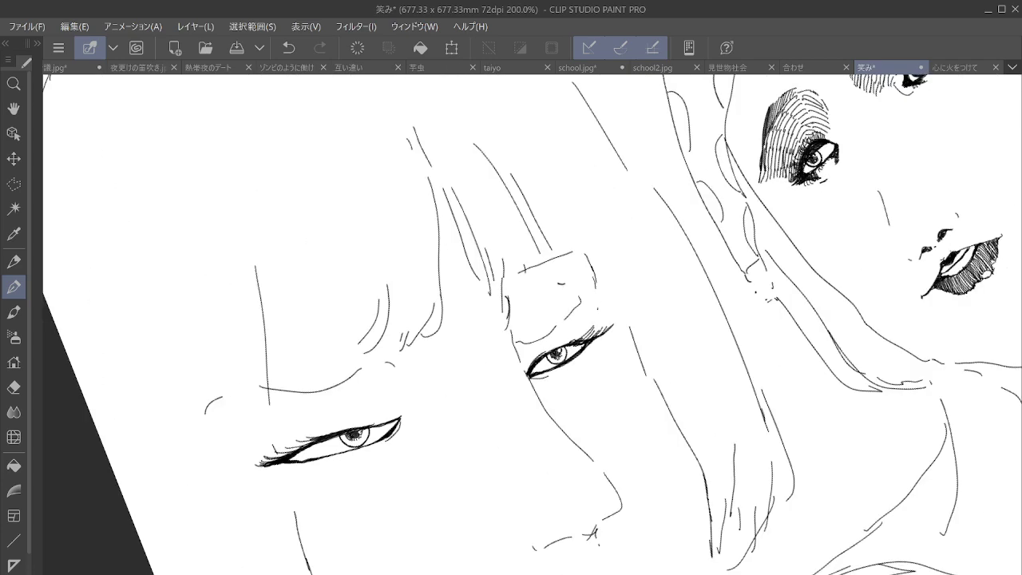
# Darken the left-hand figure's nostril, join the nose's lower contour and add broken philtrum lines beneath it
pyautogui.moveTo(577, 355); pyautogui.dragTo(565, 241)
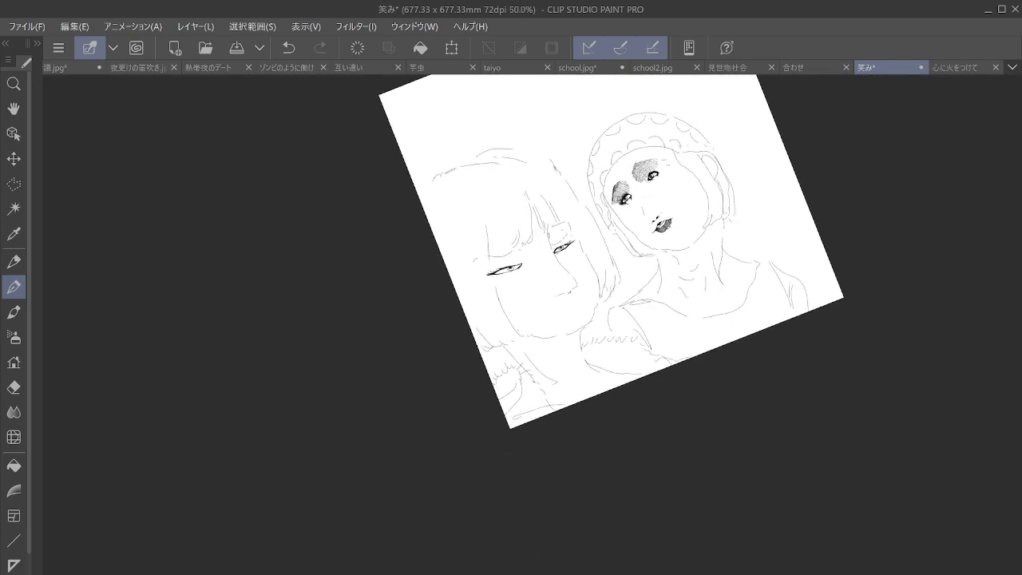
pyautogui.scroll(5, 605, 260)
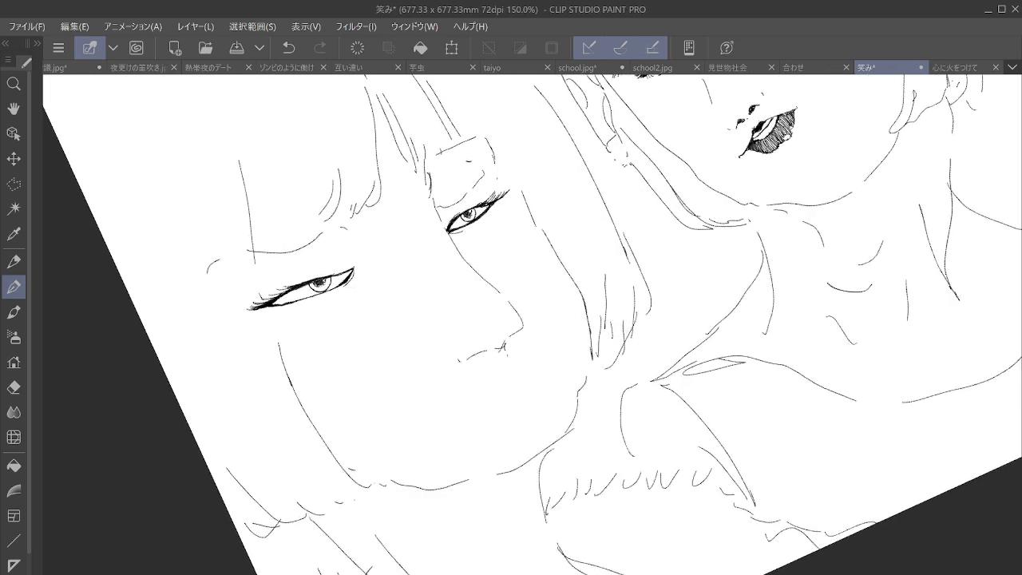
pyautogui.scroll(4, 437, 396)
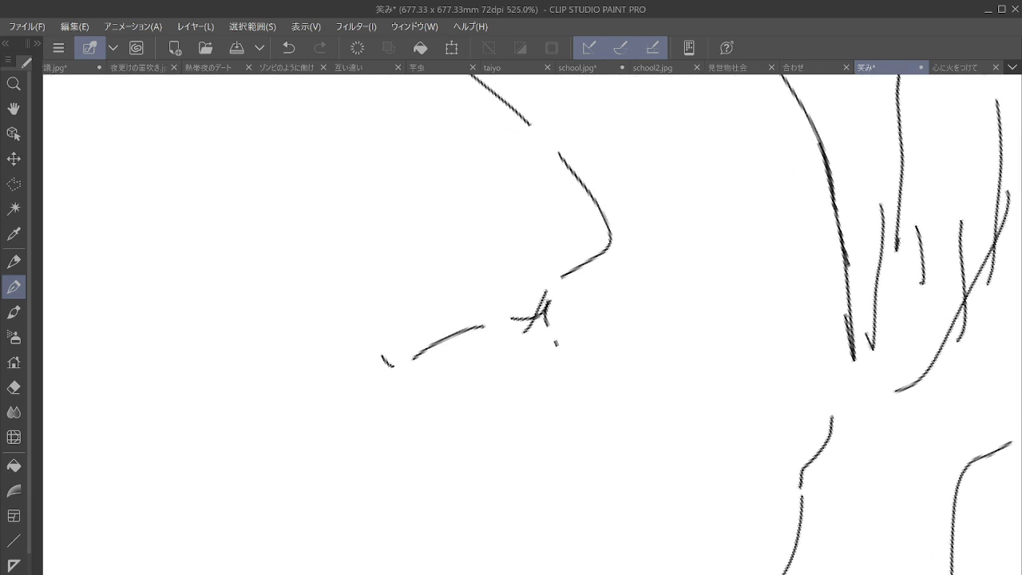
pyautogui.moveTo(551, 294); pyautogui.dragTo(535, 320)
pyautogui.moveTo(573, 273); pyautogui.dragTo(547, 298)
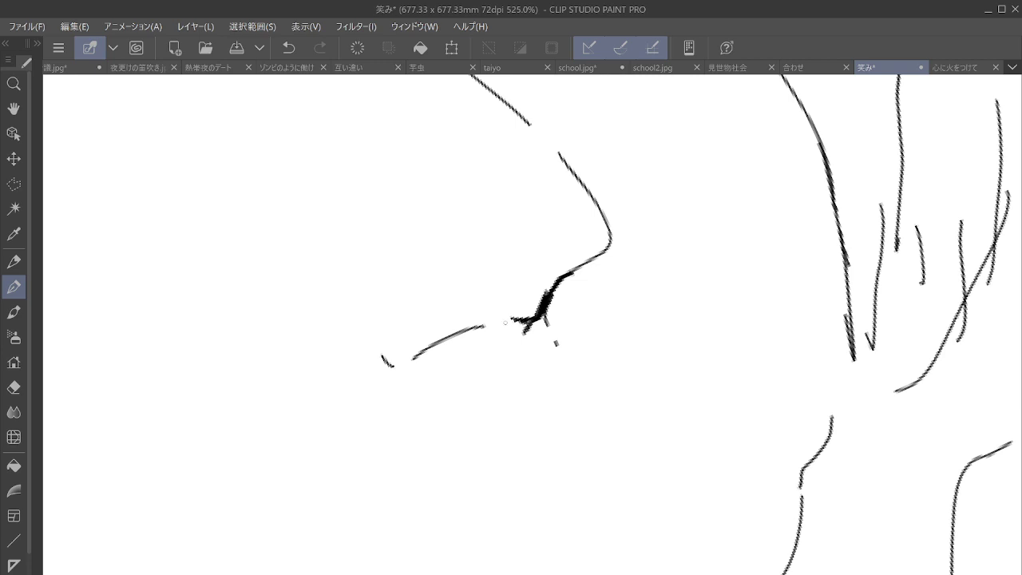
pyautogui.moveTo(420, 356); pyautogui.dragTo(397, 364)
pyautogui.moveTo(546, 317)
pyautogui.mouseDown()
pyautogui.moveTo(557, 343)
pyautogui.moveTo(537, 371)
pyautogui.moveTo(571, 373)
pyautogui.mouseUp()
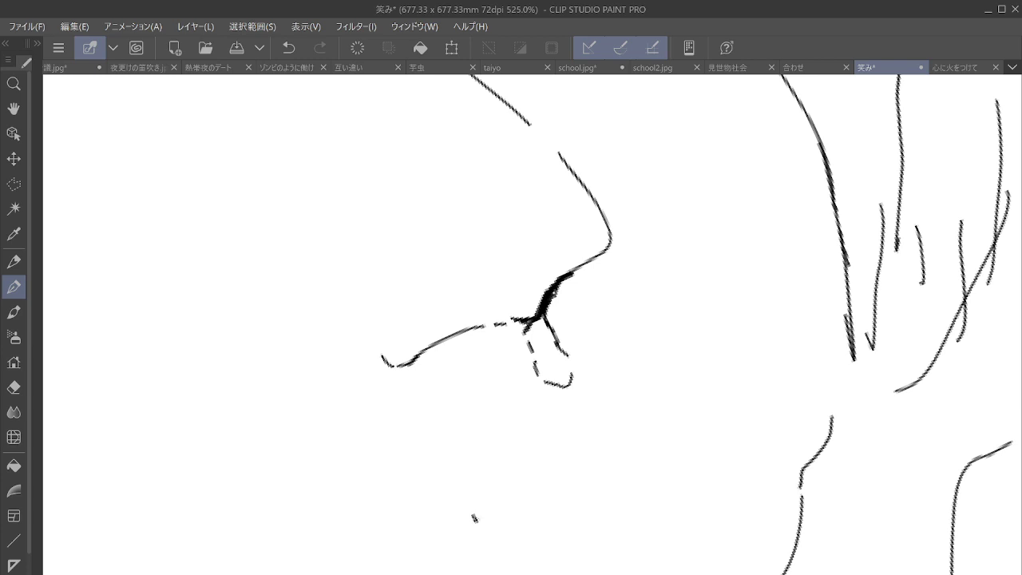
# Outline the left-hand figure's parted mouth, with a thick inner line and the outer contours of both lips
pyautogui.moveTo(506, 506)
pyautogui.mouseDown()
pyautogui.moveTo(580, 435)
pyautogui.moveTo(617, 421)
pyautogui.moveTo(530, 484)
pyautogui.moveTo(616, 425)
pyautogui.moveTo(591, 484)
pyautogui.moveTo(523, 499)
pyautogui.moveTo(536, 480)
pyautogui.moveTo(523, 495)
pyautogui.mouseUp()
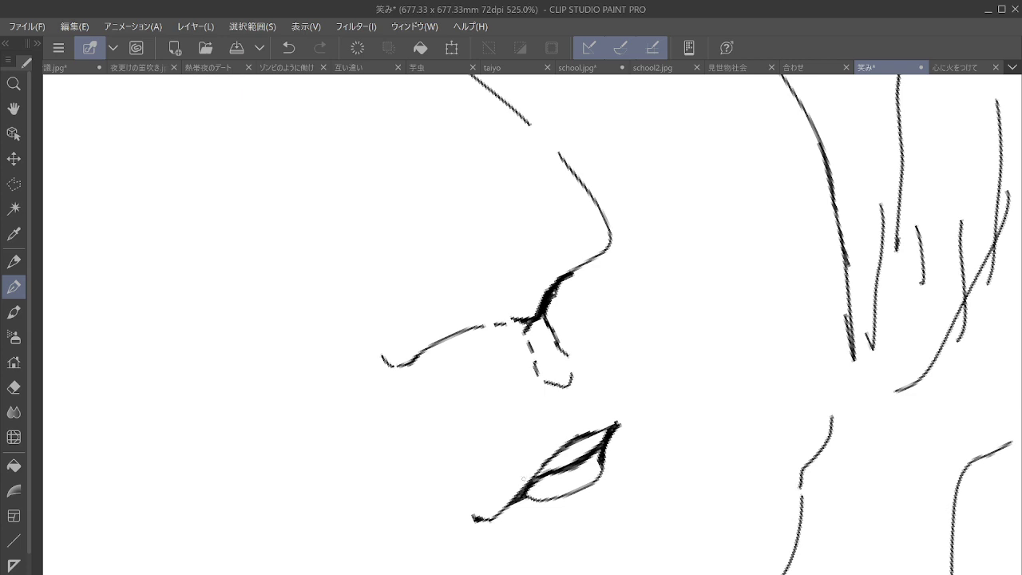
pyautogui.moveTo(617, 399)
pyautogui.mouseDown()
pyautogui.moveTo(627, 470)
pyautogui.moveTo(603, 525)
pyautogui.mouseUp()
pyautogui.moveTo(492, 519)
pyautogui.mouseDown()
pyautogui.moveTo(591, 531)
pyautogui.moveTo(609, 519)
pyautogui.mouseUp()
pyautogui.moveTo(495, 519)
pyautogui.mouseDown()
pyautogui.moveTo(559, 436)
pyautogui.moveTo(607, 417)
pyautogui.mouseUp()
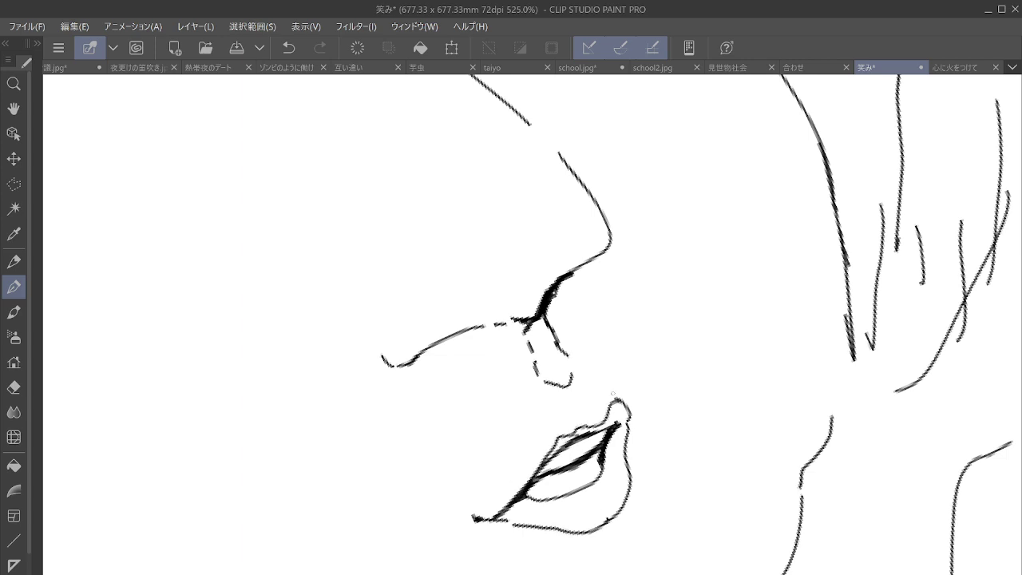
# Fill the left-hand figure's upper and lower lips with dense dark hatching, leaving the mouth opening white
pyautogui.moveTo(545, 461); pyautogui.dragTo(570, 434)
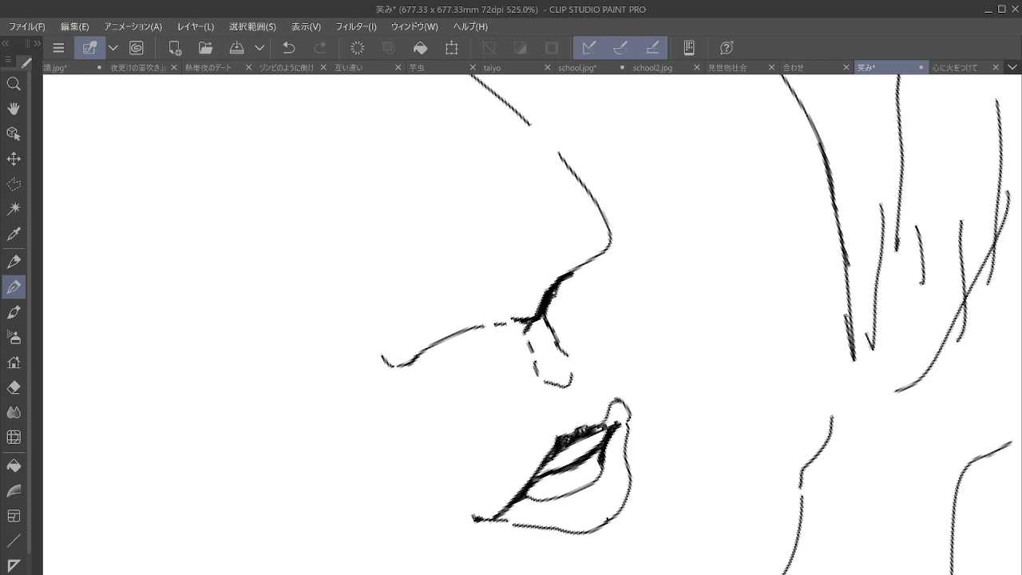
pyautogui.moveTo(608, 427)
pyautogui.mouseDown()
pyautogui.moveTo(618, 406)
pyautogui.moveTo(626, 436)
pyautogui.moveTo(605, 476)
pyautogui.moveTo(617, 474)
pyautogui.moveTo(624, 435)
pyautogui.mouseUp()
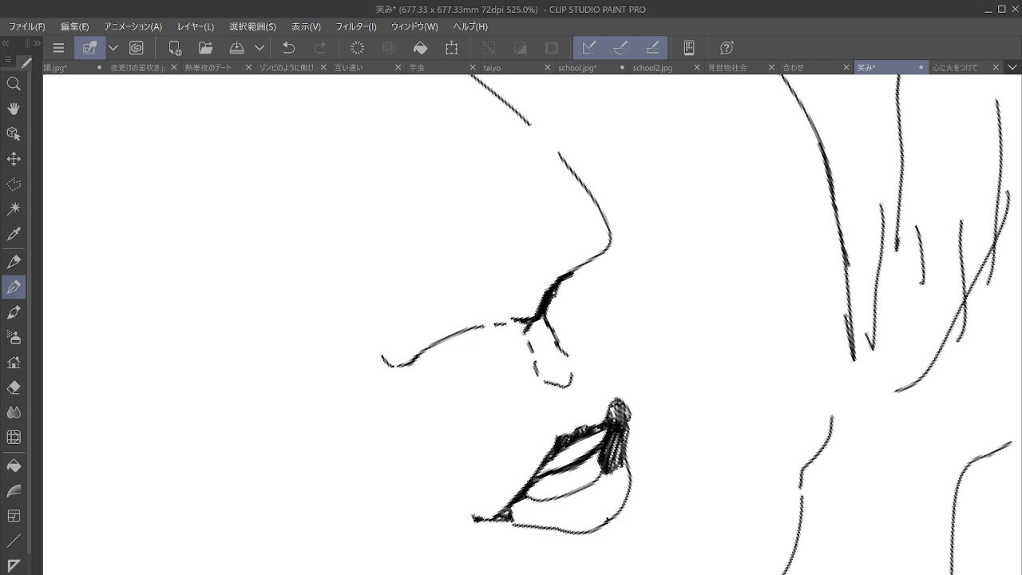
pyautogui.moveTo(510, 523)
pyautogui.mouseDown()
pyautogui.moveTo(524, 497)
pyautogui.moveTo(527, 526)
pyautogui.moveTo(533, 498)
pyautogui.moveTo(543, 527)
pyautogui.moveTo(552, 500)
pyautogui.moveTo(557, 527)
pyautogui.moveTo(562, 500)
pyautogui.moveTo(594, 528)
pyautogui.moveTo(576, 530)
pyautogui.moveTo(584, 494)
pyautogui.moveTo(591, 530)
pyautogui.moveTo(595, 484)
pyautogui.moveTo(605, 519)
pyautogui.moveTo(612, 475)
pyautogui.moveTo(620, 516)
pyautogui.moveTo(624, 470)
pyautogui.moveTo(623, 503)
pyautogui.mouseUp()
pyautogui.moveTo(623, 503); pyautogui.dragTo(626, 463)
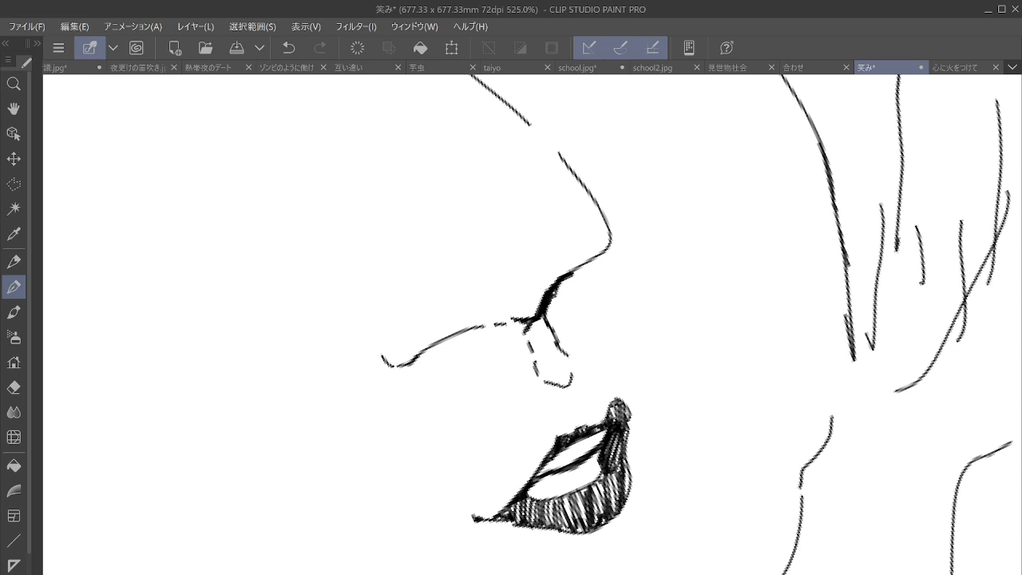
pyautogui.scroll(-8, 628, 391)
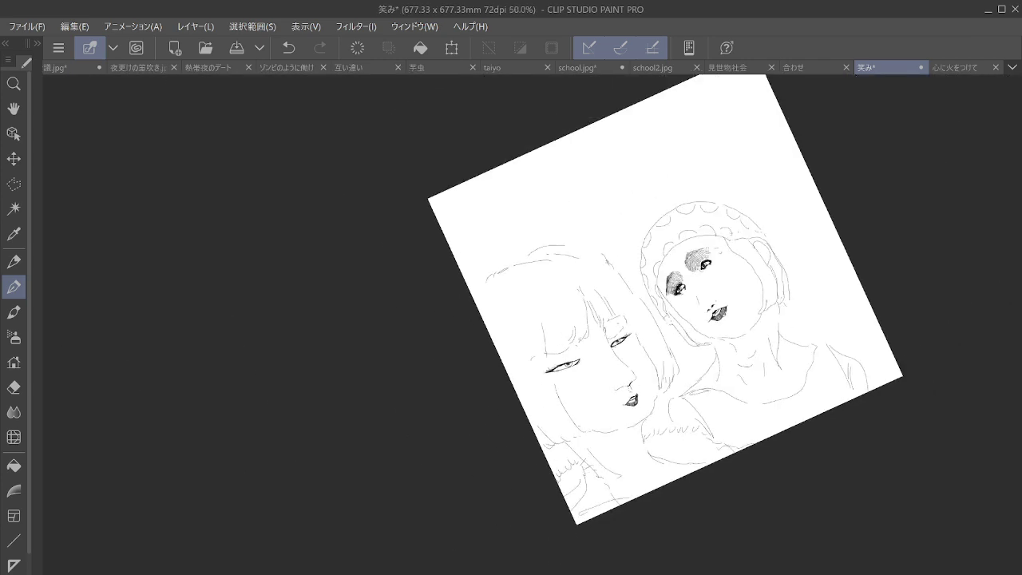
pyautogui.moveTo(665, 287); pyautogui.dragTo(544, 439)
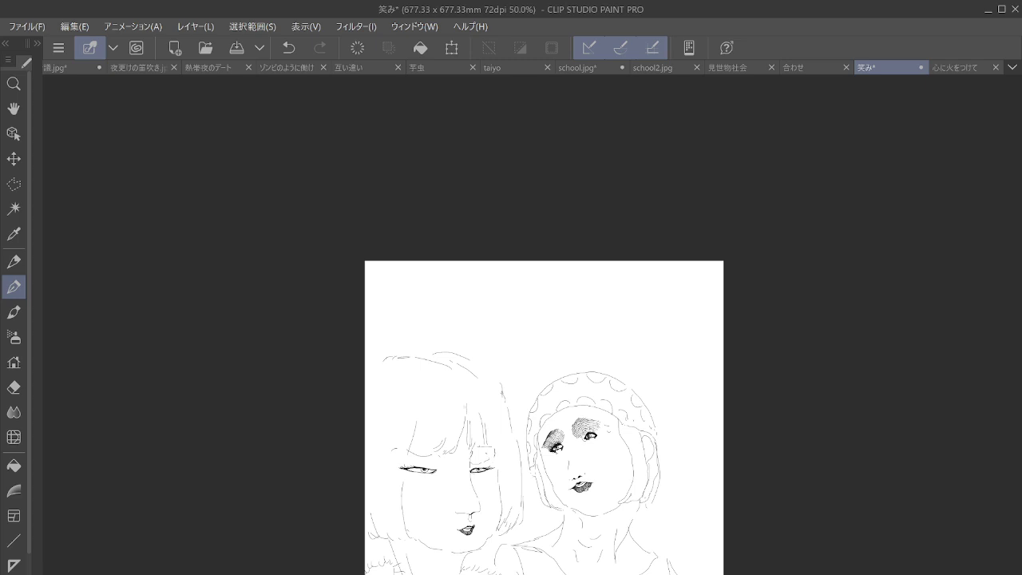
pyautogui.moveTo(544, 439); pyautogui.dragTo(551, 330)
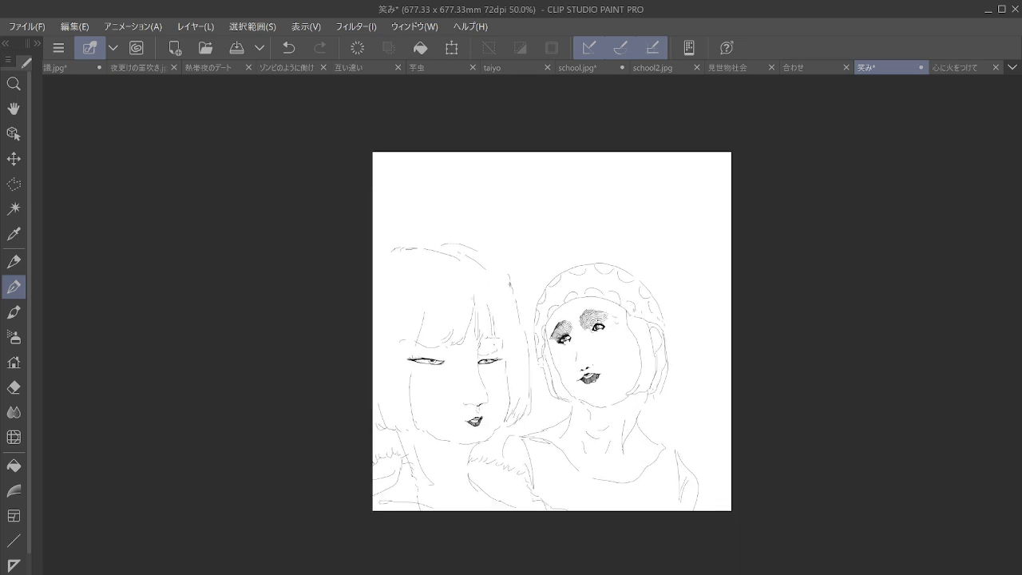
# Add hair strands along the right-hand figure's jaw near the ear and extend the neck line up to the hair tips
pyautogui.scroll(5, 619, 378)
pyautogui.moveTo(614, 380); pyautogui.dragTo(618, 298)
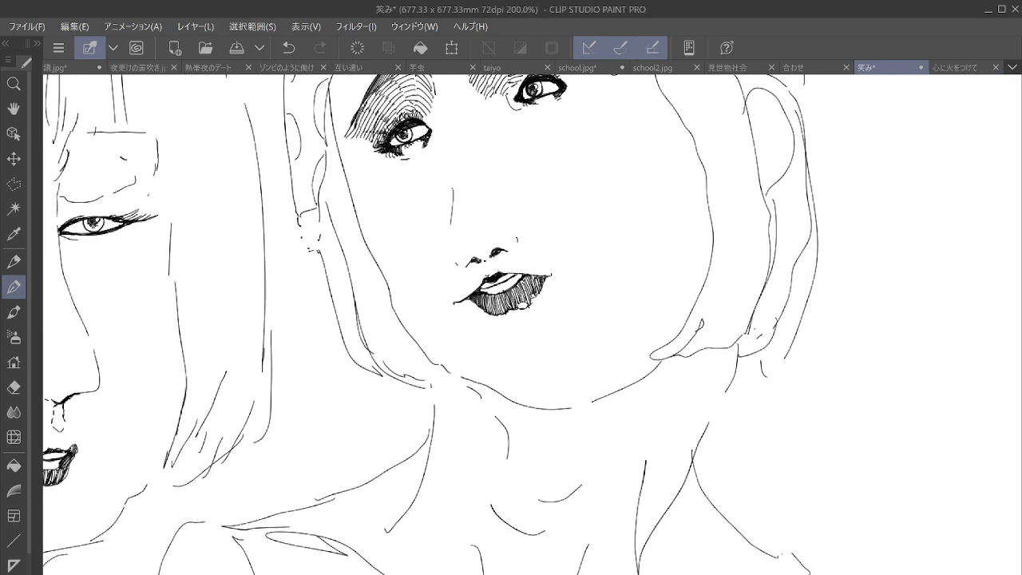
pyautogui.scroll(3, 619, 375)
pyautogui.scroll(1, 607, 374)
pyautogui.moveTo(607, 374); pyautogui.dragTo(715, 486)
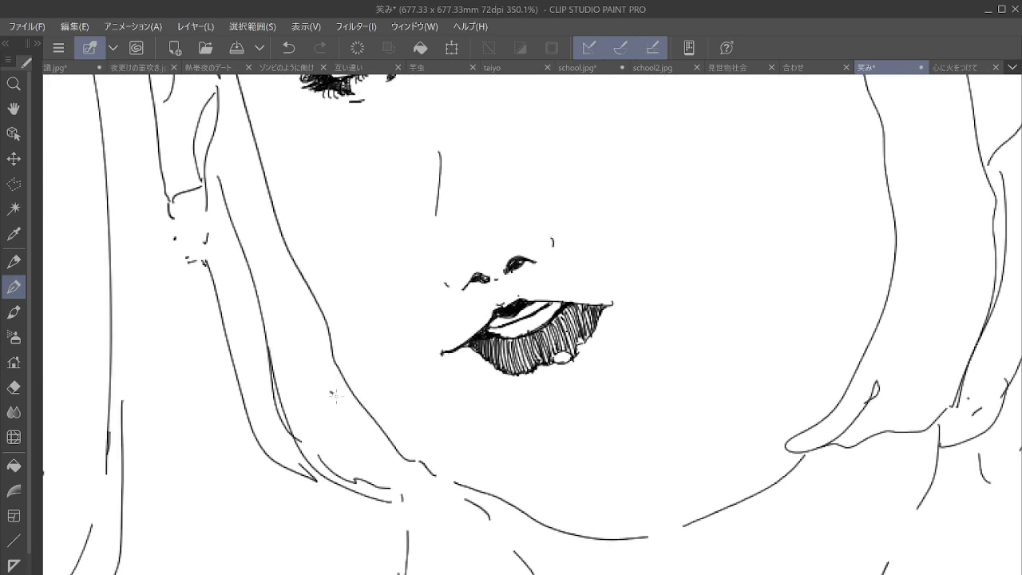
pyautogui.moveTo(330, 391)
pyautogui.mouseDown()
pyautogui.moveTo(413, 492)
pyautogui.moveTo(426, 490)
pyautogui.mouseUp()
pyautogui.moveTo(351, 399); pyautogui.dragTo(425, 482)
pyautogui.moveTo(418, 479); pyautogui.dragTo(435, 487)
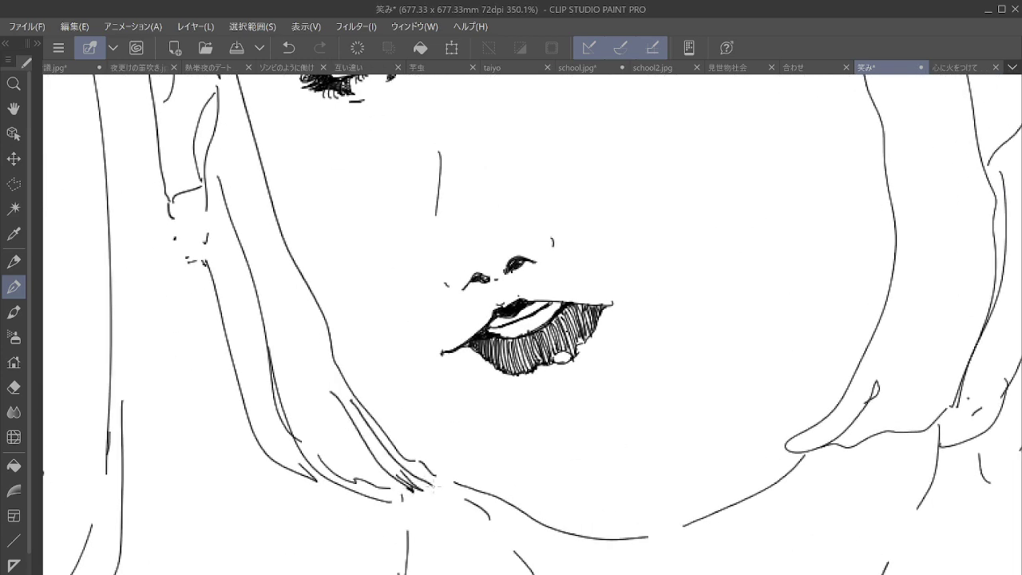
pyautogui.moveTo(357, 445)
pyautogui.mouseDown()
pyautogui.moveTo(394, 489)
pyautogui.moveTo(407, 538)
pyautogui.mouseUp()
pyautogui.moveTo(425, 467); pyautogui.dragTo(440, 487)
pyautogui.moveTo(428, 477); pyautogui.dragTo(421, 467)
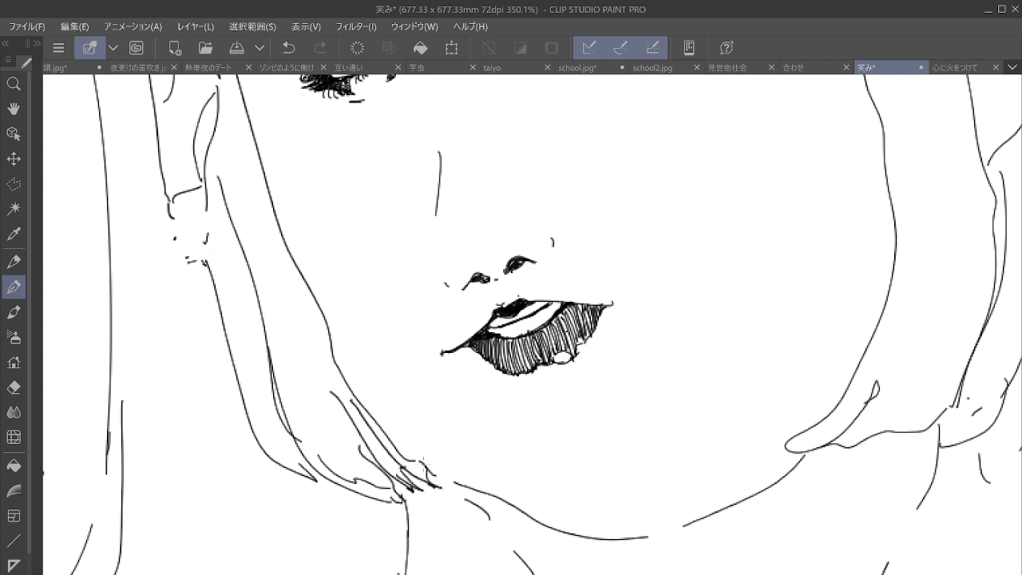
# Shade the short curved crease on the right-hand figure's neck with layered strokes, extending it upward
pyautogui.moveTo(526, 327)
pyautogui.mouseDown()
pyautogui.moveTo(382, 204)
pyautogui.moveTo(354, 261)
pyautogui.moveTo(445, 131)
pyautogui.moveTo(528, 78)
pyautogui.moveTo(651, 88)
pyautogui.mouseUp()
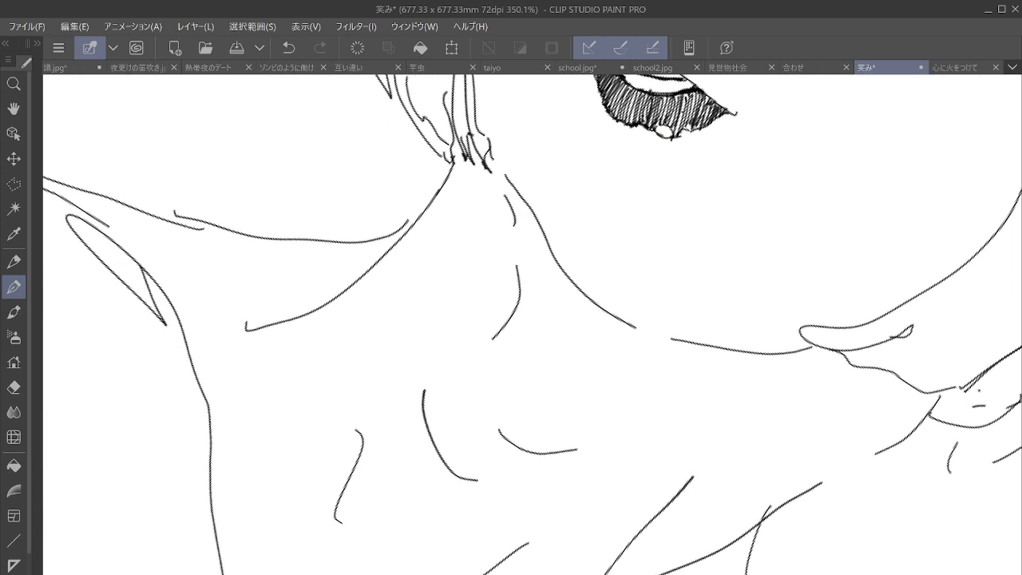
pyautogui.moveTo(607, 384)
pyautogui.mouseDown()
pyautogui.moveTo(707, 384)
pyautogui.moveTo(764, 423)
pyautogui.mouseUp()
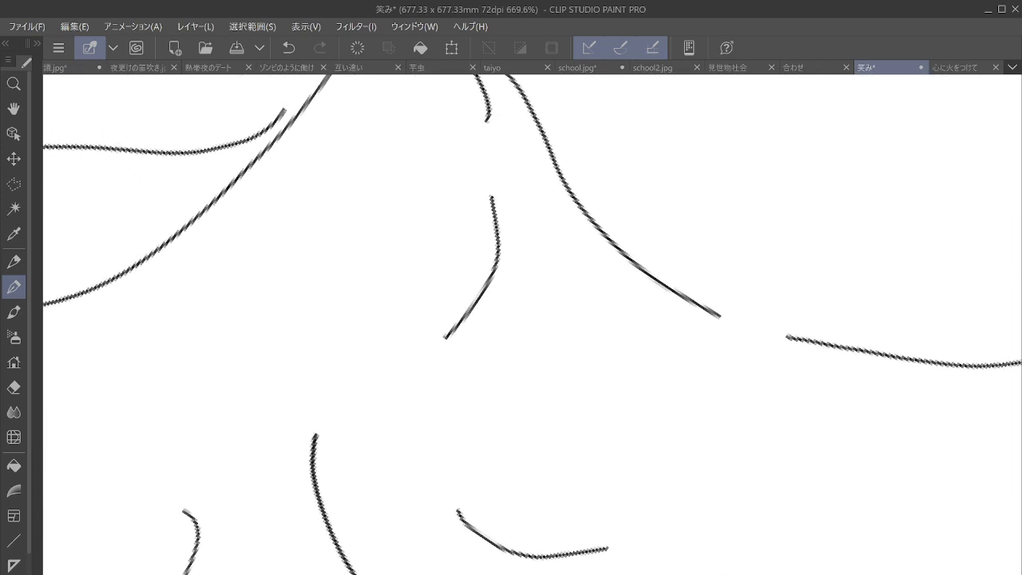
pyautogui.moveTo(459, 503); pyautogui.dragTo(440, 455)
pyautogui.moveTo(413, 403); pyautogui.dragTo(462, 489)
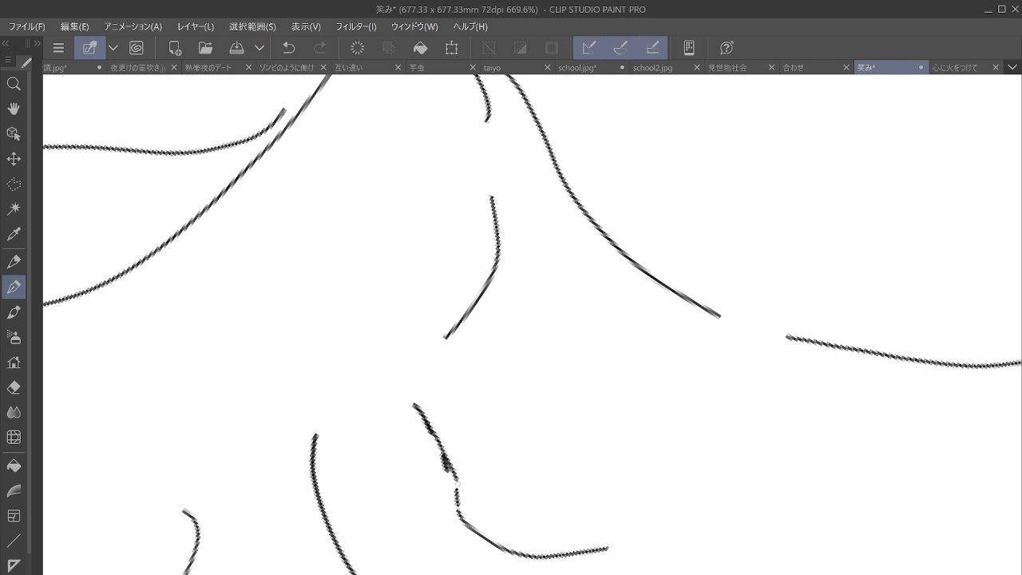
pyautogui.moveTo(423, 428); pyautogui.dragTo(459, 489)
pyautogui.moveTo(424, 430); pyautogui.dragTo(462, 507)
pyautogui.moveTo(431, 455); pyautogui.dragTo(469, 523)
pyautogui.moveTo(435, 479); pyautogui.dragTo(479, 553)
pyautogui.moveTo(455, 517)
pyautogui.mouseDown()
pyautogui.moveTo(495, 563)
pyautogui.moveTo(527, 571)
pyautogui.moveTo(517, 566)
pyautogui.mouseUp()
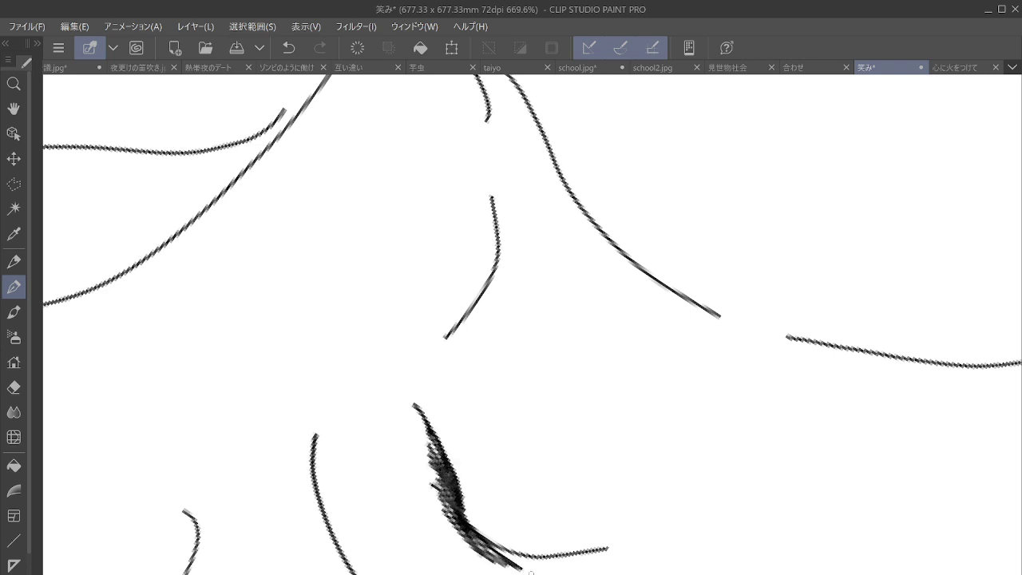
pyautogui.moveTo(481, 531)
pyautogui.mouseDown()
pyautogui.moveTo(549, 573)
pyautogui.moveTo(572, 554)
pyautogui.moveTo(622, 545)
pyautogui.mouseUp()
# Hatch the shadow under the right-hand figure's jaw with long overlapping strokes starting near the hair tips
pyautogui.moveTo(559, 239); pyautogui.dragTo(423, 447)
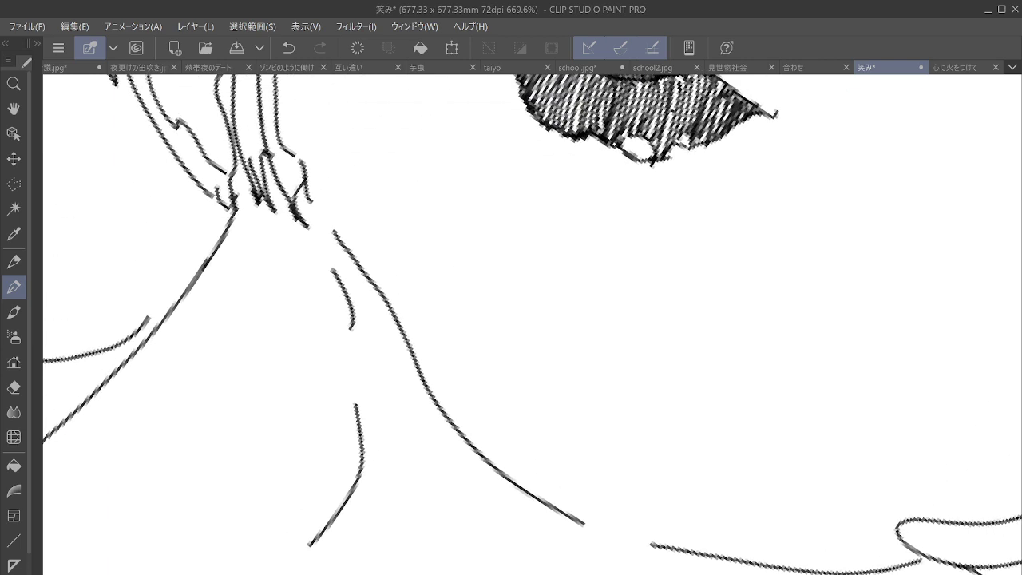
pyautogui.moveTo(340, 246); pyautogui.dragTo(391, 332)
pyautogui.moveTo(363, 277); pyautogui.dragTo(425, 410)
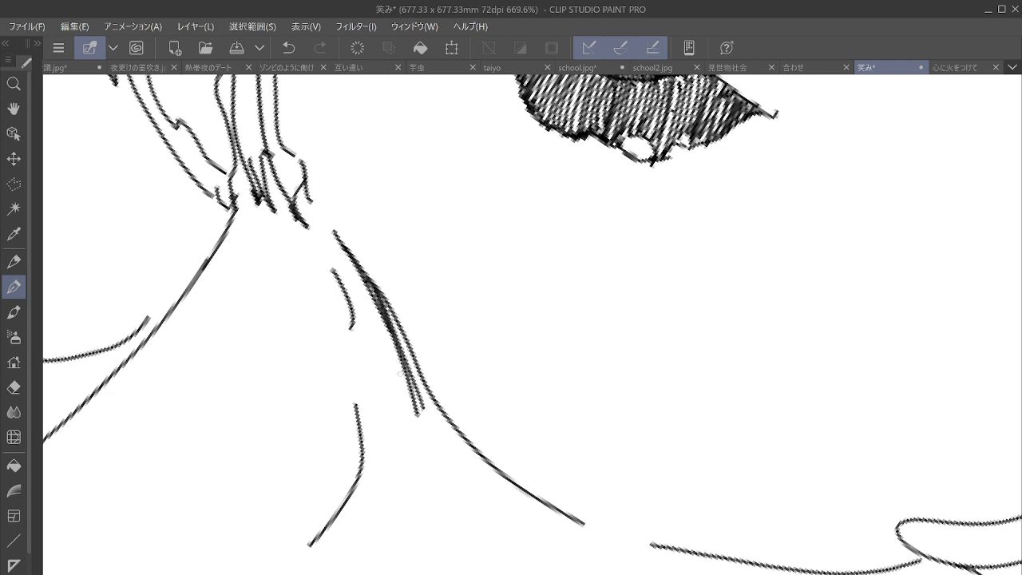
pyautogui.moveTo(385, 302); pyautogui.dragTo(428, 414)
pyautogui.moveTo(396, 321); pyautogui.dragTo(429, 396)
pyautogui.moveTo(405, 354); pyautogui.dragTo(462, 502)
pyautogui.moveTo(409, 376); pyautogui.dragTo(494, 524)
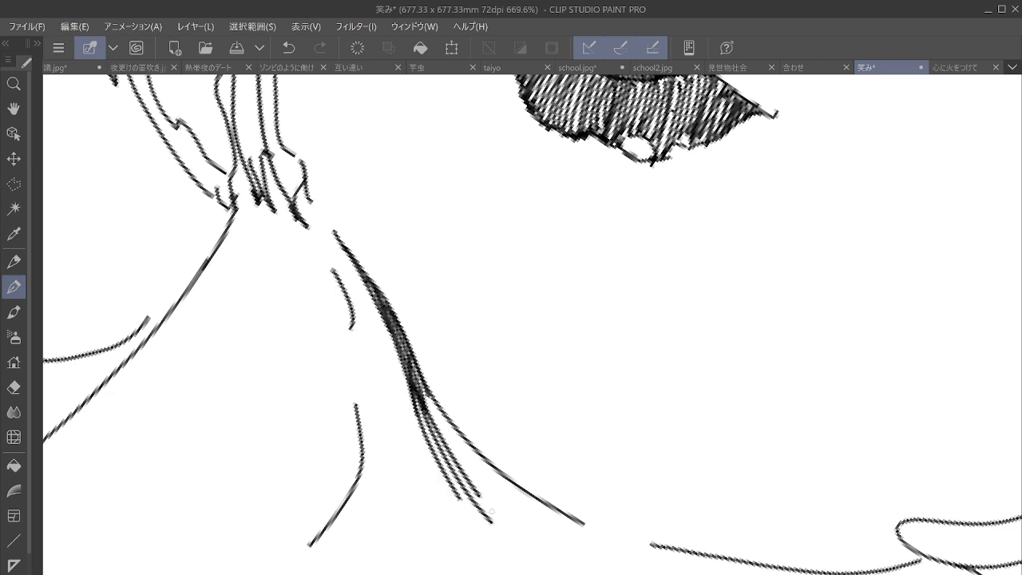
# Thicken the jaw shadow and extend it toward the chin with fanned parallel strokes below the contour
pyautogui.moveTo(412, 393)
pyautogui.mouseDown()
pyautogui.moveTo(495, 519)
pyautogui.moveTo(510, 517)
pyautogui.mouseUp()
pyautogui.moveTo(423, 395)
pyautogui.mouseDown()
pyautogui.moveTo(529, 529)
pyautogui.moveTo(519, 509)
pyautogui.mouseUp()
pyautogui.moveTo(463, 444); pyautogui.dragTo(527, 508)
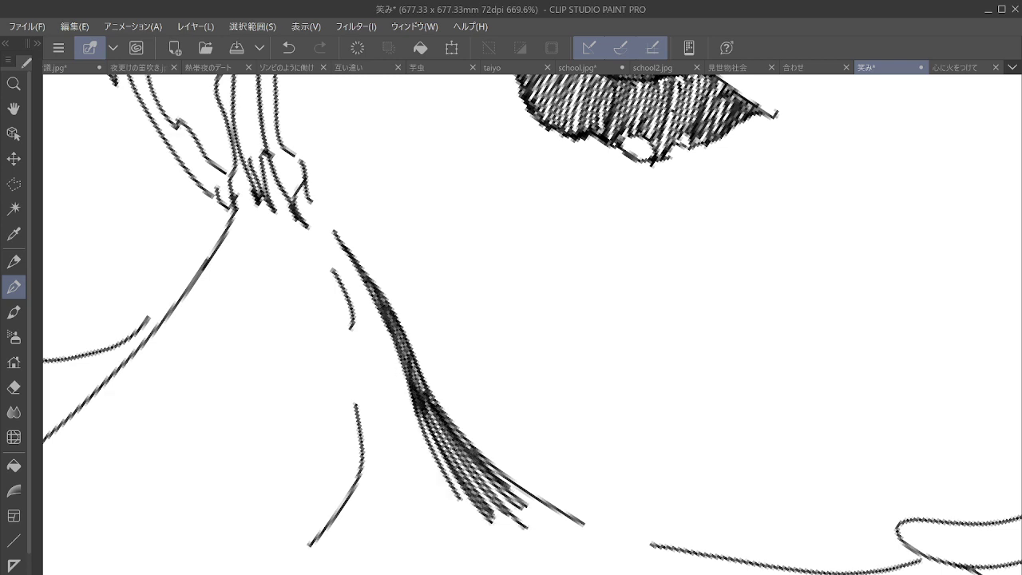
pyautogui.moveTo(412, 413); pyautogui.dragTo(485, 514)
pyautogui.moveTo(449, 466)
pyautogui.mouseDown()
pyautogui.moveTo(549, 563)
pyautogui.moveTo(586, 569)
pyautogui.mouseUp()
pyautogui.moveTo(484, 487)
pyautogui.mouseDown()
pyautogui.moveTo(594, 567)
pyautogui.moveTo(612, 562)
pyautogui.mouseUp()
pyautogui.moveTo(484, 466); pyautogui.dragTo(626, 555)
# Extend the shadow under the right-hand figure's jaw past the chin with long, overlapping curved hatching strokes
pyautogui.moveTo(506, 480)
pyautogui.mouseDown()
pyautogui.moveTo(618, 549)
pyautogui.moveTo(342, 406)
pyautogui.mouseUp()
pyautogui.moveTo(296, 371)
pyautogui.mouseDown()
pyautogui.moveTo(377, 401)
pyautogui.moveTo(360, 307)
pyautogui.mouseUp()
pyautogui.moveTo(242, 260); pyautogui.dragTo(344, 419)
pyautogui.moveTo(248, 262); pyautogui.dragTo(363, 421)
pyautogui.moveTo(263, 288); pyautogui.dragTo(395, 438)
pyautogui.moveTo(308, 337); pyautogui.dragTo(411, 435)
pyautogui.moveTo(295, 305)
pyautogui.mouseDown()
pyautogui.moveTo(419, 427)
pyautogui.moveTo(442, 431)
pyautogui.mouseUp()
pyautogui.moveTo(333, 318); pyautogui.dragTo(442, 411)
pyautogui.moveTo(339, 310); pyautogui.dragTo(431, 399)
pyautogui.moveTo(297, 297); pyautogui.dragTo(443, 439)
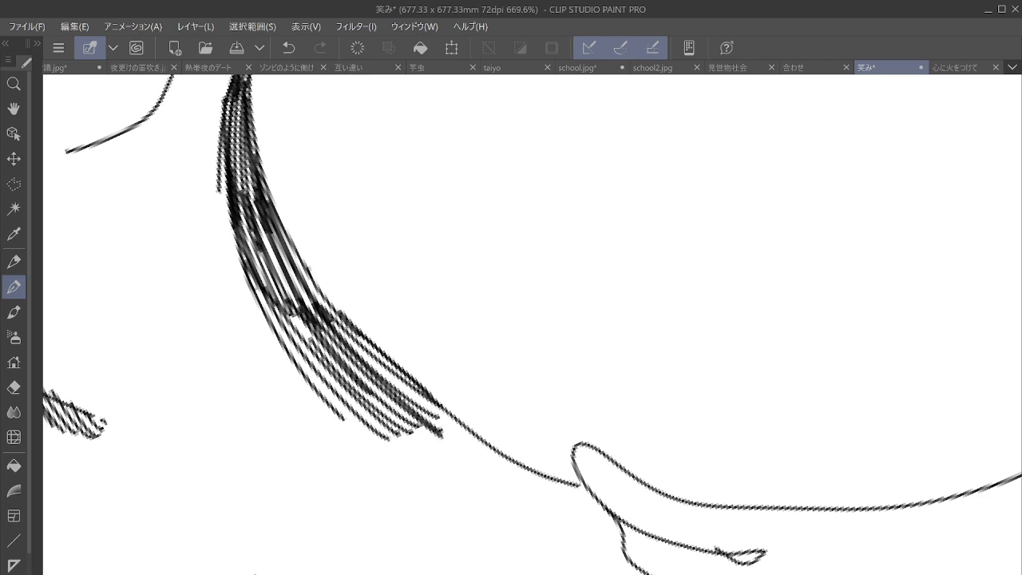
# Continue the jaw shadow hatching along the contour until it meets the hair tips below the ear
pyautogui.moveTo(275, 317); pyautogui.dragTo(375, 441)
pyautogui.moveTo(336, 383); pyautogui.dragTo(447, 491)
pyautogui.moveTo(380, 431)
pyautogui.mouseDown()
pyautogui.moveTo(466, 498)
pyautogui.moveTo(488, 491)
pyautogui.mouseUp()
pyautogui.moveTo(407, 420); pyautogui.dragTo(498, 489)
pyautogui.moveTo(421, 418)
pyautogui.mouseDown()
pyautogui.moveTo(506, 486)
pyautogui.moveTo(519, 484)
pyautogui.mouseUp()
pyautogui.moveTo(420, 398); pyautogui.dragTo(514, 475)
pyautogui.moveTo(419, 391); pyautogui.dragTo(505, 467)
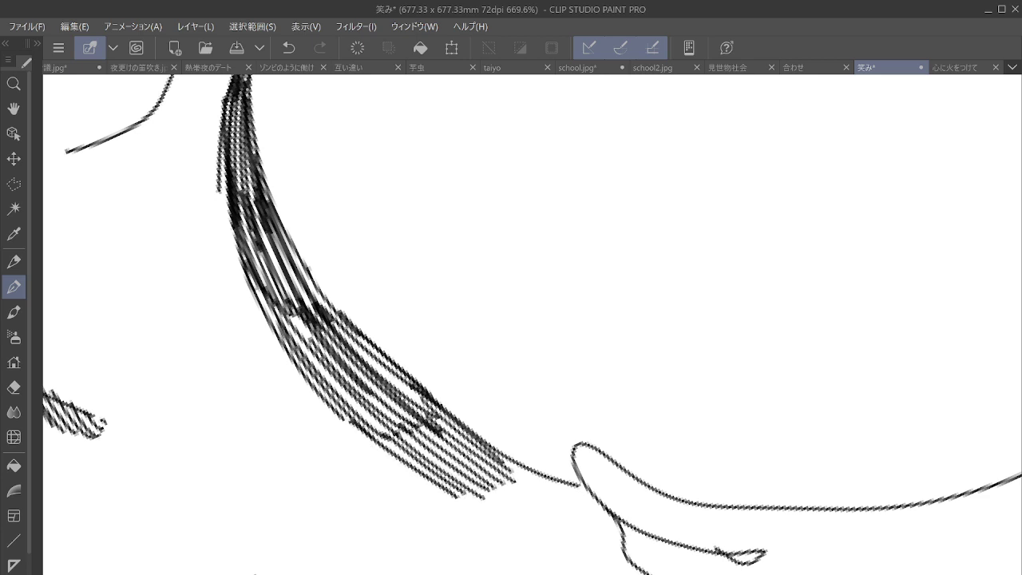
pyautogui.moveTo(447, 487)
pyautogui.mouseDown()
pyautogui.moveTo(534, 536)
pyautogui.moveTo(575, 533)
pyautogui.mouseUp()
pyautogui.moveTo(480, 481)
pyautogui.mouseDown()
pyautogui.moveTo(591, 525)
pyautogui.moveTo(604, 519)
pyautogui.mouseUp()
pyautogui.moveTo(521, 480); pyautogui.dragTo(594, 505)
pyautogui.moveTo(492, 457)
pyautogui.mouseDown()
pyautogui.moveTo(589, 500)
pyautogui.moveTo(574, 488)
pyautogui.mouseUp()
# Draw the inner folds of the right-hand figure's ear and fill the small area above the lobe with dark hatching
pyautogui.hotkey('ctrl', '-')
pyautogui.hotkey('ctrl', '-')
pyautogui.hotkey('ctrl', '-')
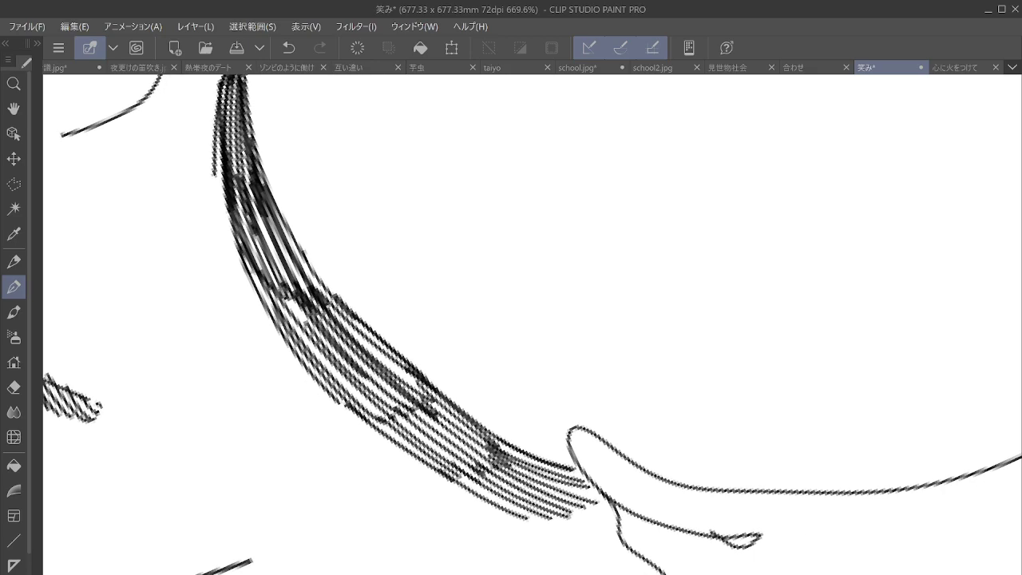
pyautogui.hotkey('ctrl', '-')
pyautogui.hotkey('ctrl', '-')
pyautogui.hotkey('ctrl', '-')
pyautogui.hotkey('ctrl', '-')
pyautogui.press('-')
pyautogui.press('-')
pyautogui.press('-')
pyautogui.press('-')
pyautogui.press('-')
pyautogui.press('-')
pyautogui.press('-')
pyautogui.press('-')
pyautogui.press('-')
pyautogui.press('-')
pyautogui.press('-')
pyautogui.press('-')
pyautogui.press('-')
pyautogui.press('-')
pyautogui.press('-')
pyautogui.press('-')
pyautogui.press('-')
pyautogui.press('-')
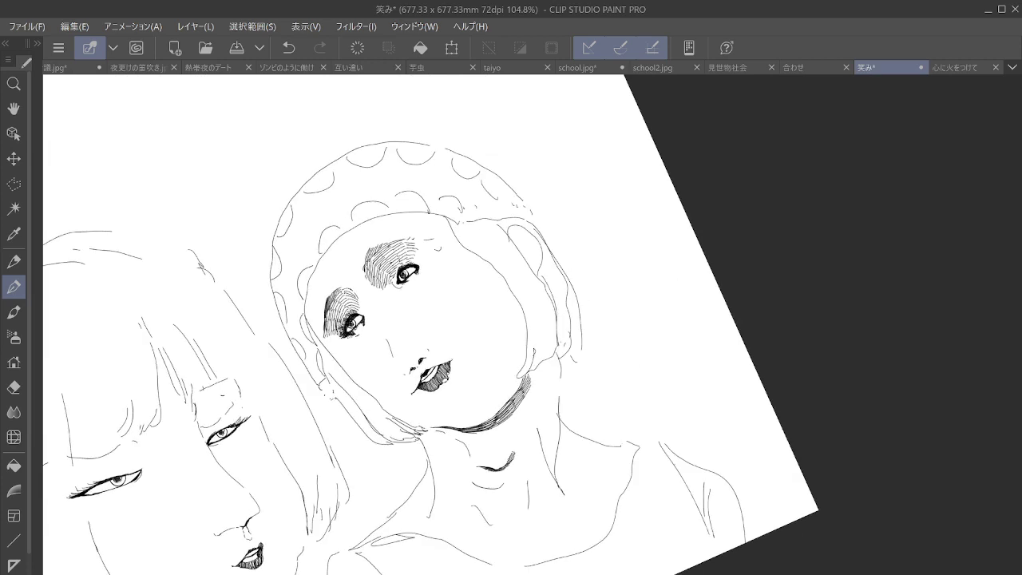
pyautogui.scroll(4, 591, 235)
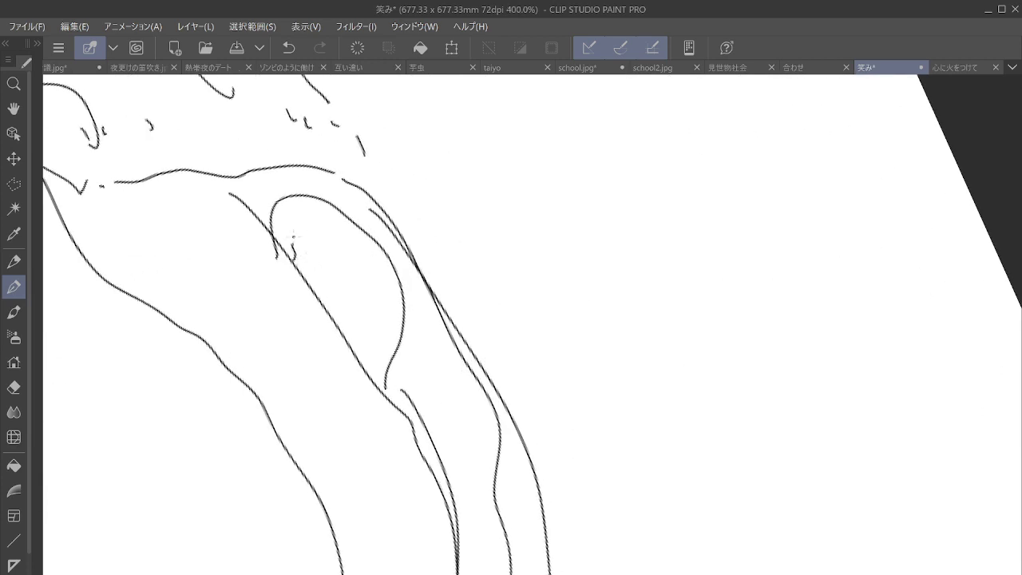
pyautogui.moveTo(294, 237)
pyautogui.mouseDown()
pyautogui.moveTo(318, 236)
pyautogui.moveTo(346, 325)
pyautogui.moveTo(364, 337)
pyautogui.moveTo(357, 356)
pyautogui.moveTo(356, 305)
pyautogui.mouseUp()
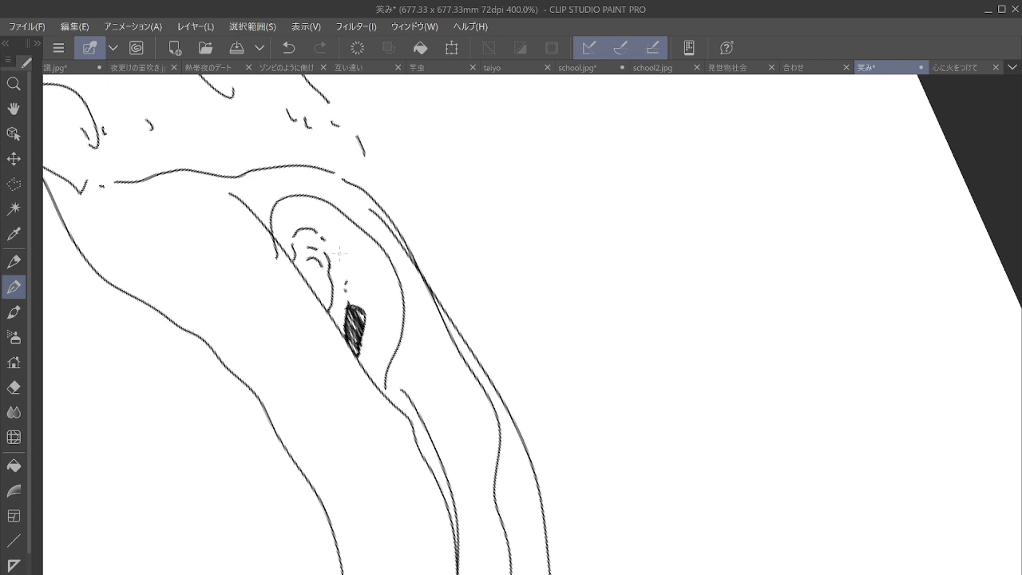
pyautogui.moveTo(349, 268); pyautogui.dragTo(357, 279)
# Extend the right-hand figure's neck contour up toward the hair below the ear and add a short stroke beneath the jaw shadow
pyautogui.scroll(-5, 515, 350)
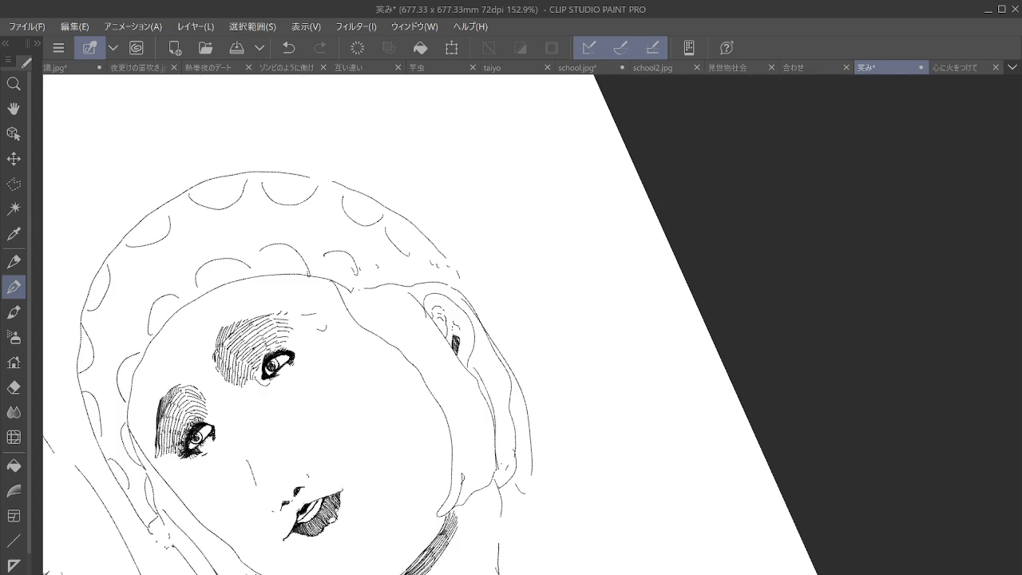
pyautogui.scroll(4, 495, 375)
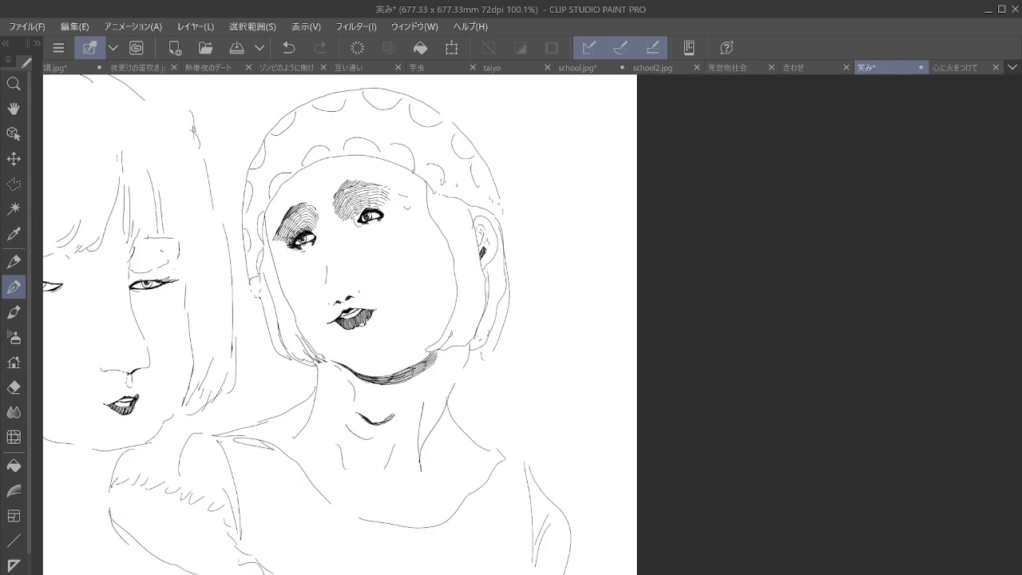
pyautogui.moveTo(447, 335); pyautogui.dragTo(543, 329)
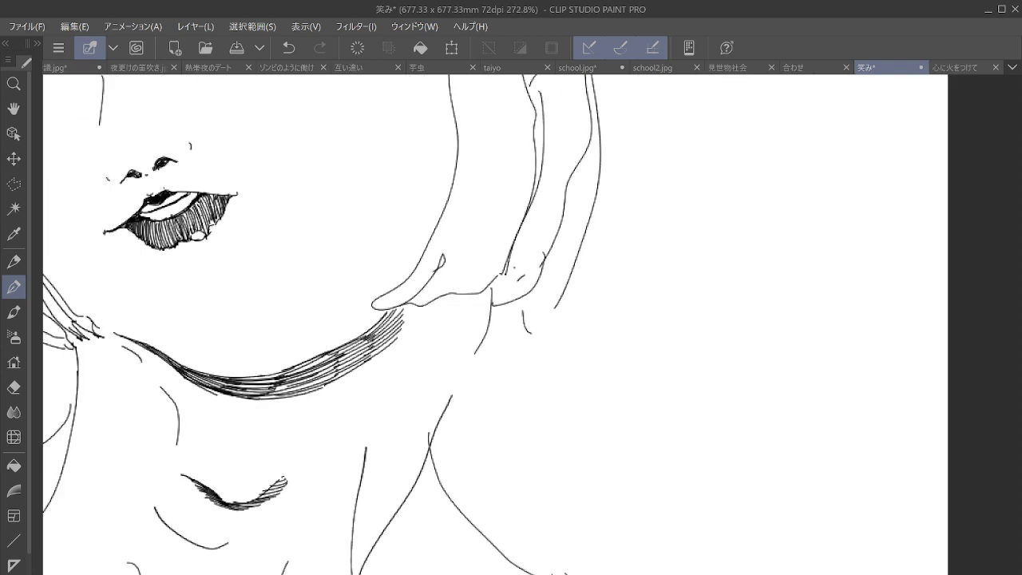
pyautogui.moveTo(452, 390); pyautogui.dragTo(476, 350)
pyautogui.moveTo(392, 385); pyautogui.dragTo(376, 407)
# Hatch the lowest inner scallop on the left side of the right-hand figure's cap with short diagonal strokes
pyautogui.scroll(-5, 346, 392)
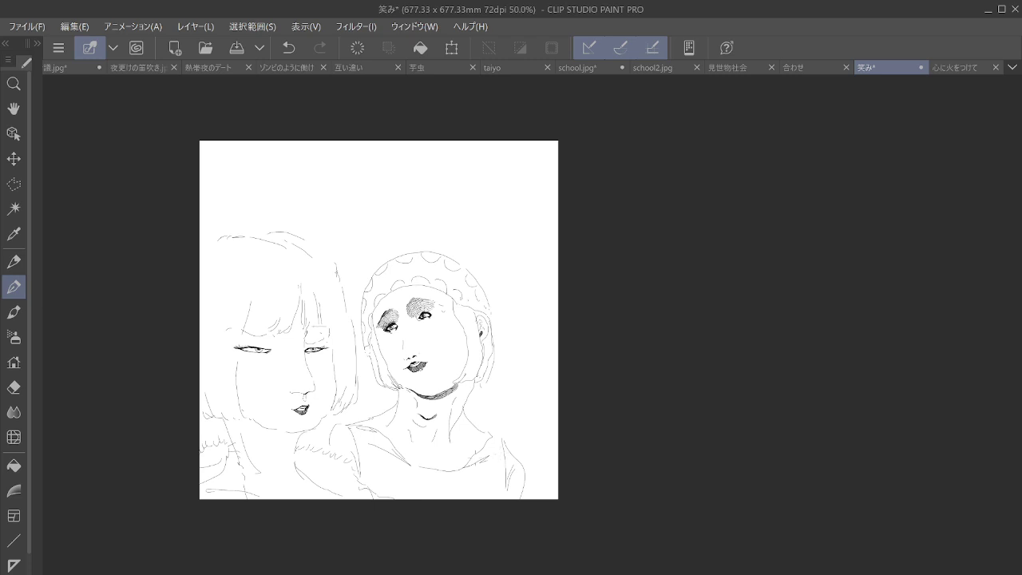
pyautogui.scroll(4, 381, 299)
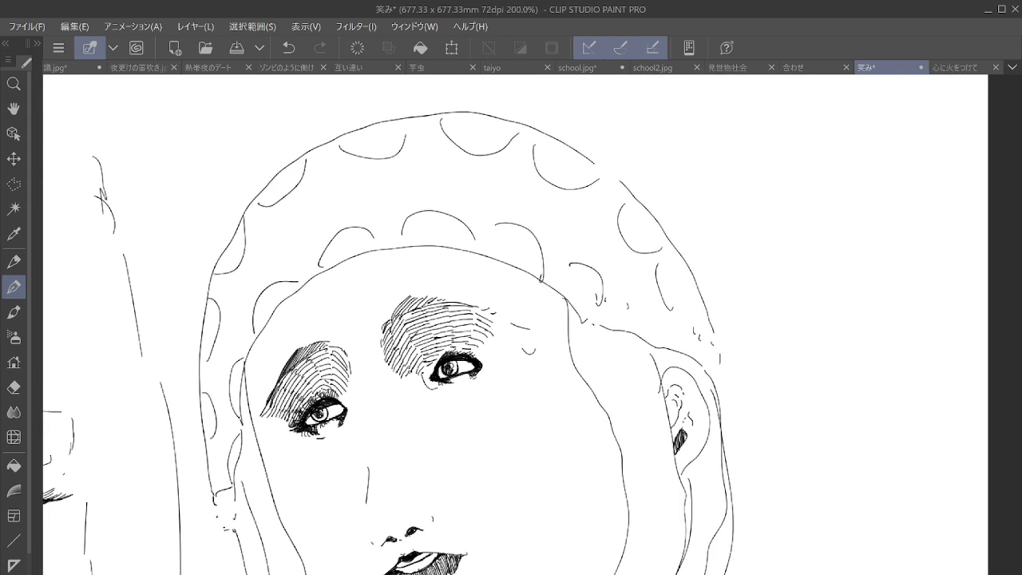
pyautogui.scroll(3, 350, 396)
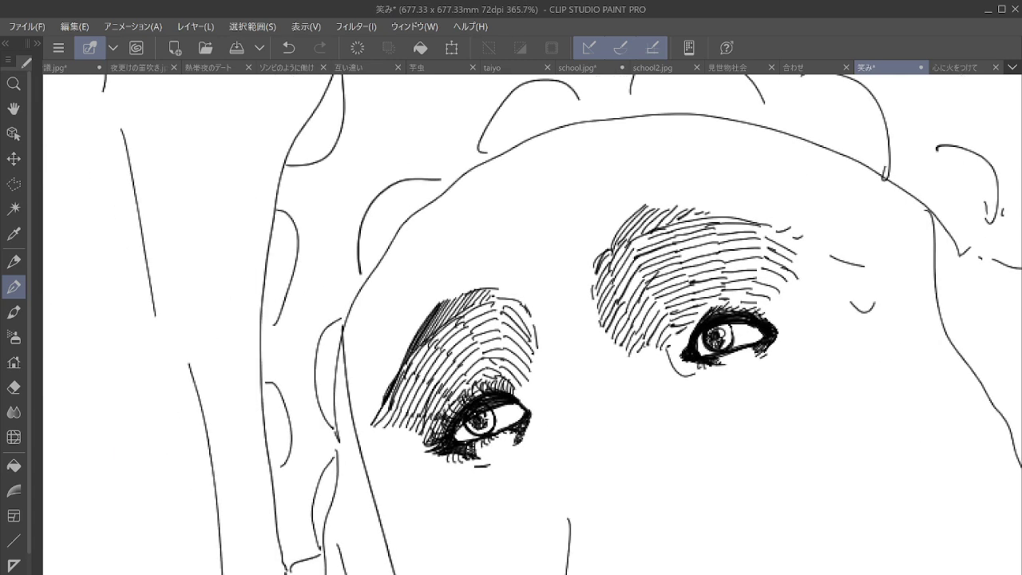
pyautogui.moveTo(324, 527); pyautogui.dragTo(315, 551)
pyautogui.moveTo(325, 509)
pyautogui.mouseDown()
pyautogui.moveTo(313, 535)
pyautogui.moveTo(313, 516)
pyautogui.mouseUp()
pyautogui.moveTo(319, 492); pyautogui.dragTo(329, 504)
pyautogui.moveTo(323, 489); pyautogui.dragTo(331, 502)
pyautogui.moveTo(317, 484); pyautogui.dragTo(331, 496)
pyautogui.moveTo(324, 475); pyautogui.dragTo(333, 490)
pyautogui.moveTo(328, 469); pyautogui.dragTo(334, 485)
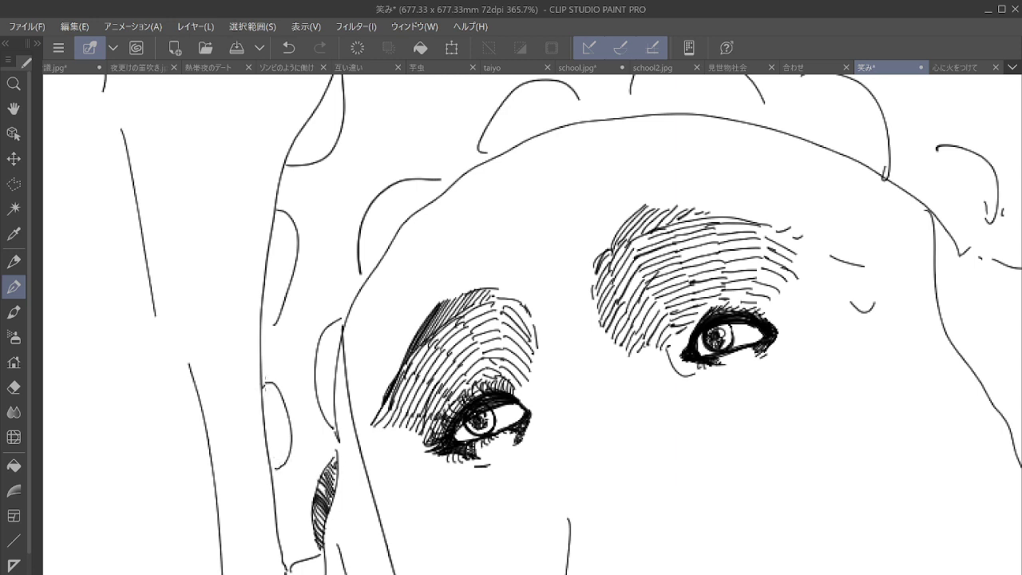
# Fill the small scallop on the cap's outer left edge with parallel diagonal hatching
pyautogui.moveTo(260, 393); pyautogui.dragTo(268, 377)
pyautogui.moveTo(262, 400); pyautogui.dragTo(279, 387)
pyautogui.moveTo(265, 418)
pyautogui.mouseDown()
pyautogui.moveTo(279, 397)
pyautogui.moveTo(281, 407)
pyautogui.mouseUp()
pyautogui.moveTo(267, 439); pyautogui.dragTo(284, 423)
pyautogui.moveTo(270, 456); pyautogui.dragTo(284, 425)
pyautogui.moveTo(271, 462); pyautogui.dragTo(286, 436)
pyautogui.moveTo(275, 466); pyautogui.dragTo(287, 447)
pyautogui.moveTo(283, 457); pyautogui.dragTo(287, 443)
# Hatch the inner scallop beside the left forehead line with diagonal strokes and save the drawing
pyautogui.moveTo(323, 340); pyautogui.dragTo(336, 321)
pyautogui.moveTo(320, 351)
pyautogui.mouseDown()
pyautogui.moveTo(338, 329)
pyautogui.moveTo(337, 338)
pyautogui.mouseUp()
pyautogui.moveTo(316, 372)
pyautogui.mouseDown()
pyautogui.moveTo(335, 348)
pyautogui.moveTo(334, 360)
pyautogui.mouseUp()
pyautogui.moveTo(316, 399)
pyautogui.mouseDown()
pyautogui.moveTo(332, 374)
pyautogui.moveTo(333, 387)
pyautogui.mouseUp()
pyautogui.moveTo(325, 413); pyautogui.dragTo(334, 397)
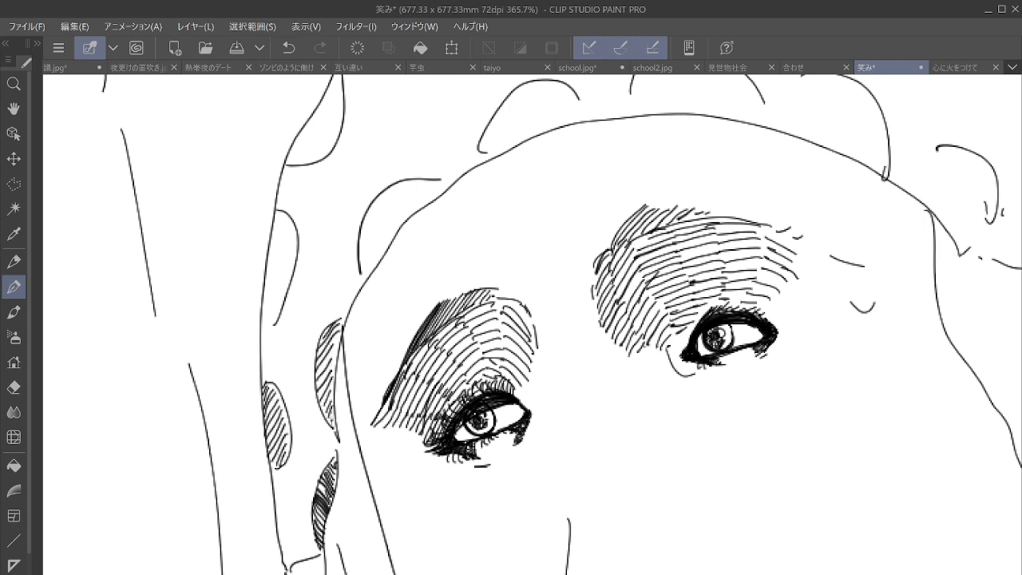
pyautogui.scroll(-10, 489, 367)
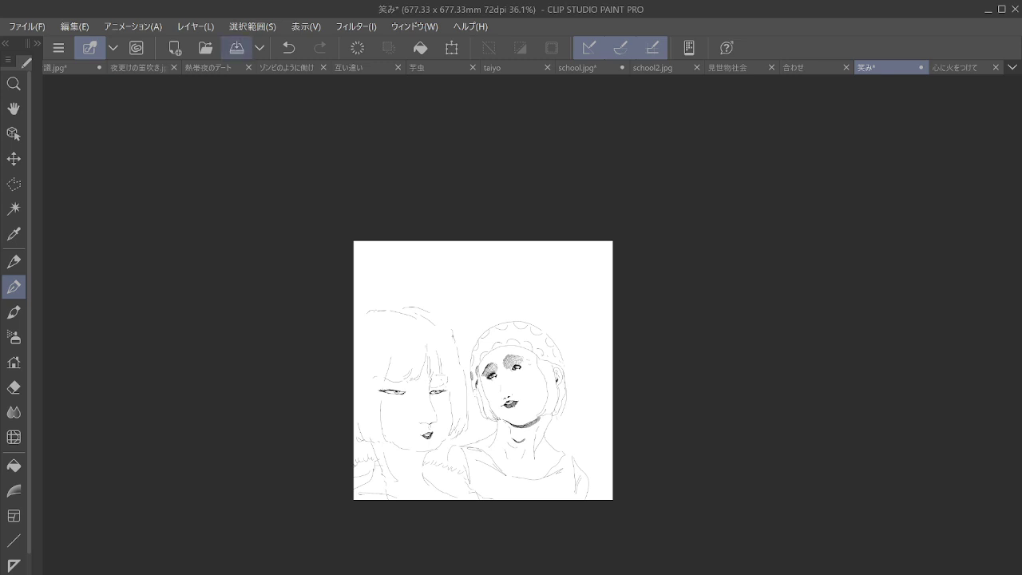
pyautogui.click(236, 47)
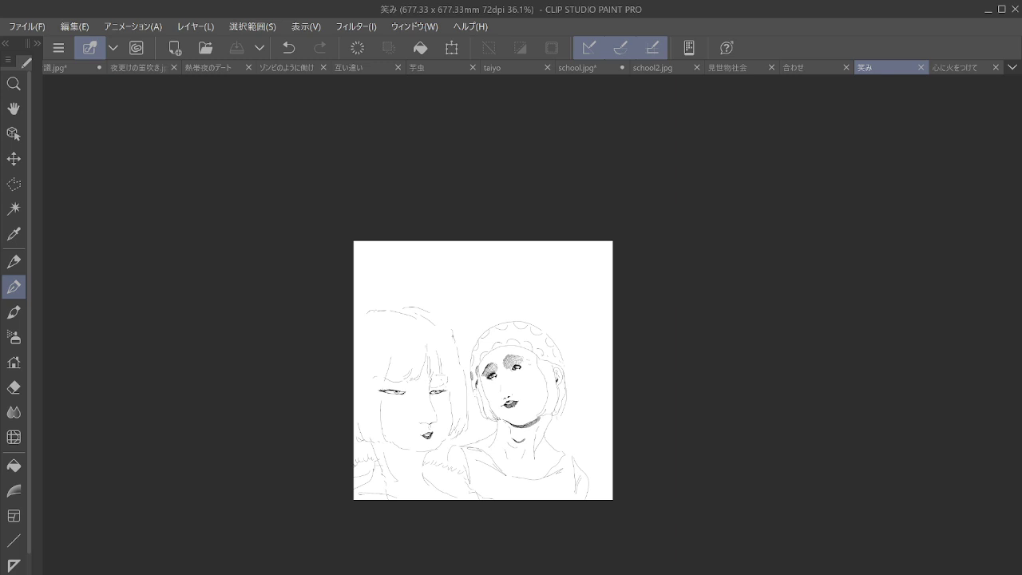
# Switch to the 互い違い drawing and ink the arched upper lid of the face's right-hand eye with thick layered strokes
pyautogui.click(360, 68)
pyautogui.moveTo(471, 374); pyautogui.dragTo(427, 314)
pyautogui.scroll(7, 457, 385)
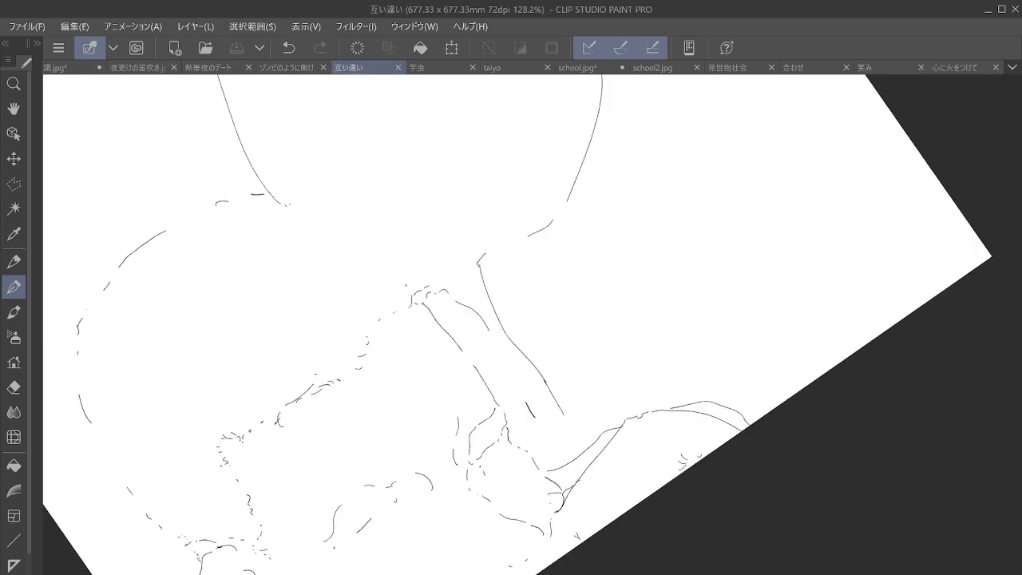
pyautogui.moveTo(479, 258); pyautogui.dragTo(530, 281)
pyautogui.moveTo(511, 359); pyautogui.dragTo(535, 257)
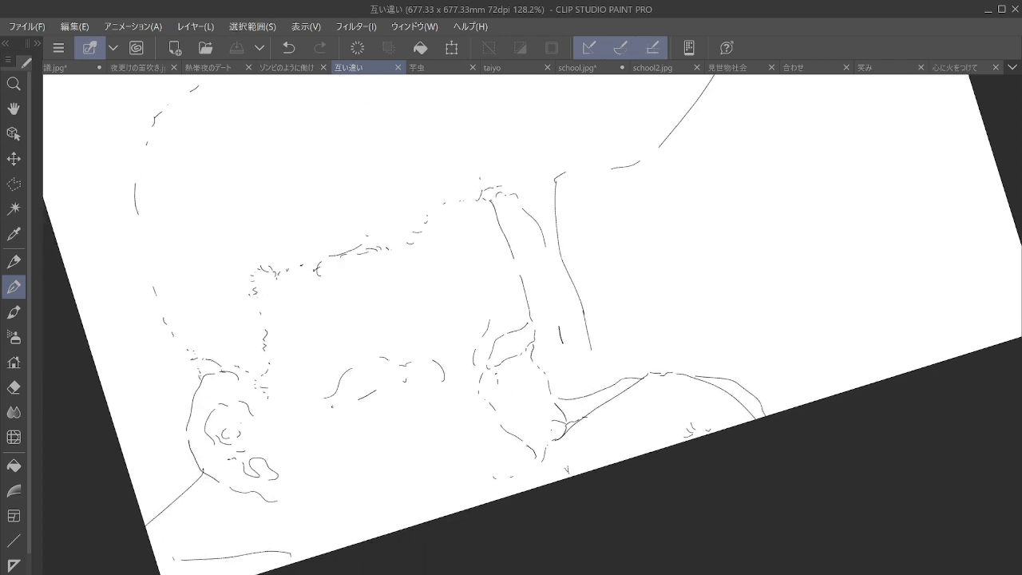
pyautogui.scroll(6, 447, 391)
pyautogui.moveTo(591, 343)
pyautogui.mouseDown()
pyautogui.moveTo(379, 396)
pyautogui.moveTo(318, 439)
pyautogui.moveTo(314, 463)
pyautogui.mouseUp()
pyautogui.scroll(3, 481, 389)
pyautogui.scroll(1, 492, 389)
pyautogui.moveTo(319, 447); pyautogui.dragTo(315, 464)
pyautogui.moveTo(332, 423)
pyautogui.mouseDown()
pyautogui.moveTo(325, 437)
pyautogui.moveTo(428, 376)
pyautogui.moveTo(351, 403)
pyautogui.moveTo(463, 395)
pyautogui.moveTo(324, 469)
pyautogui.moveTo(319, 484)
pyautogui.moveTo(436, 384)
pyautogui.moveTo(391, 384)
pyautogui.moveTo(479, 412)
pyautogui.mouseUp()
pyautogui.moveTo(375, 391)
pyautogui.mouseDown()
pyautogui.moveTo(313, 495)
pyautogui.moveTo(322, 491)
pyautogui.mouseUp()
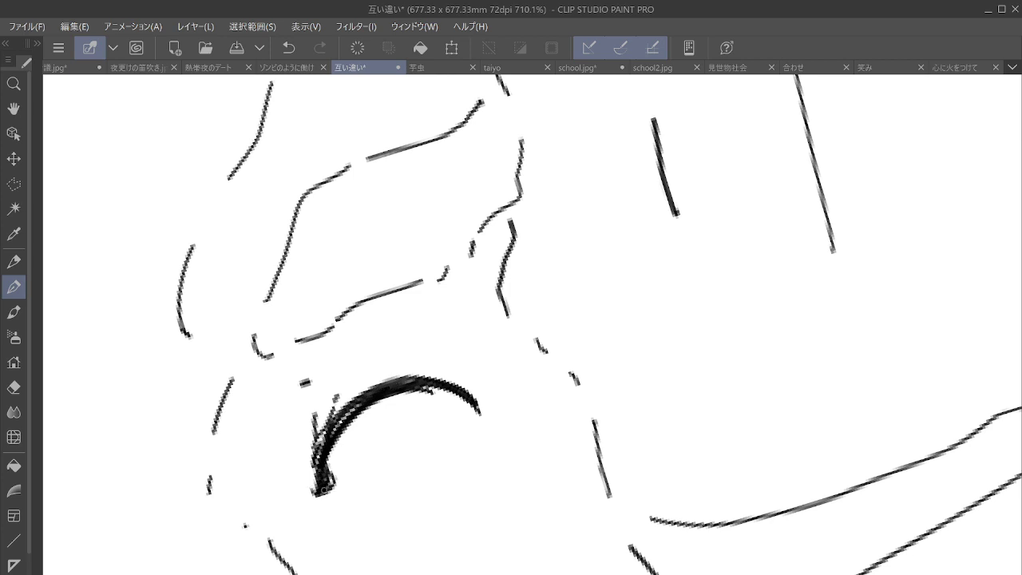
# Thicken both corners of the right-hand eye and close its shape with a broken lower lid line
pyautogui.moveTo(469, 399); pyautogui.dragTo(477, 413)
pyautogui.moveTo(423, 390); pyautogui.dragTo(477, 413)
pyautogui.moveTo(460, 394); pyautogui.dragTo(479, 423)
pyautogui.moveTo(334, 458)
pyautogui.mouseDown()
pyautogui.moveTo(326, 490)
pyautogui.moveTo(349, 482)
pyautogui.mouseUp()
pyautogui.click(377, 476)
pyautogui.moveTo(478, 422)
pyautogui.mouseDown()
pyautogui.moveTo(375, 478)
pyautogui.moveTo(441, 450)
pyautogui.moveTo(408, 471)
pyautogui.moveTo(350, 486)
pyautogui.moveTo(371, 481)
pyautogui.mouseUp()
pyautogui.moveTo(369, 483); pyautogui.dragTo(324, 496)
pyautogui.moveTo(394, 486); pyautogui.dragTo(376, 492)
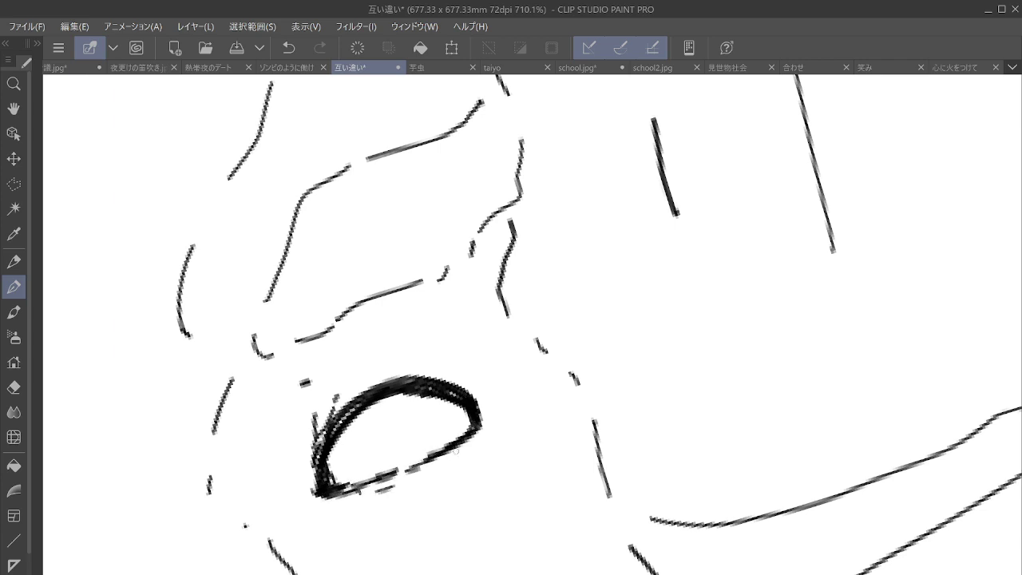
pyautogui.moveTo(475, 435); pyautogui.dragTo(460, 452)
# Draw the round iris inside the right-hand eye and scribble a dark pupil at its centre
pyautogui.moveTo(348, 425)
pyautogui.mouseDown()
pyautogui.moveTo(346, 444)
pyautogui.moveTo(366, 465)
pyautogui.moveTo(393, 468)
pyautogui.moveTo(425, 432)
pyautogui.mouseUp()
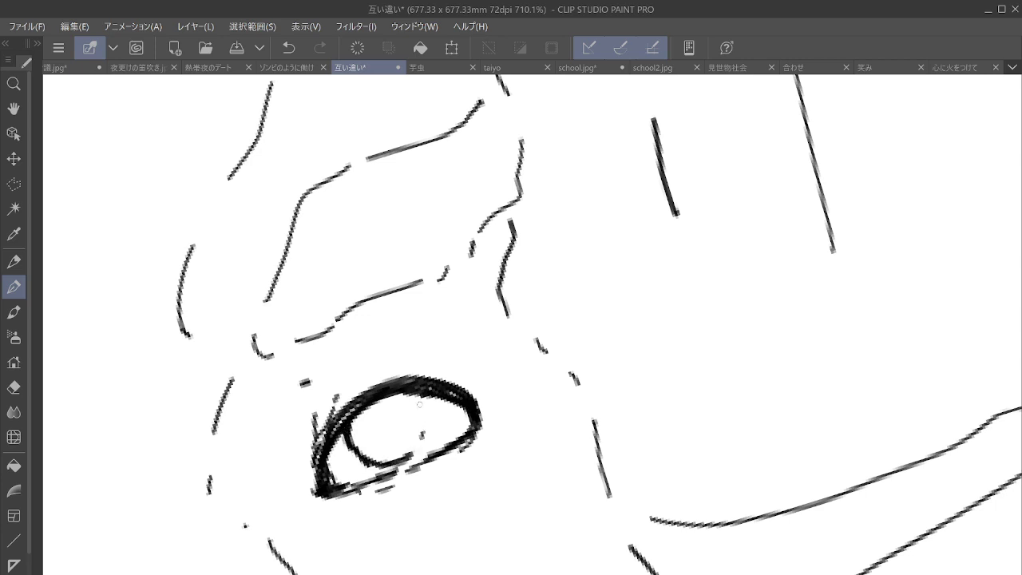
pyautogui.moveTo(409, 392); pyautogui.dragTo(424, 446)
pyautogui.moveTo(424, 441); pyautogui.dragTo(391, 461)
pyautogui.moveTo(350, 436); pyautogui.dragTo(364, 453)
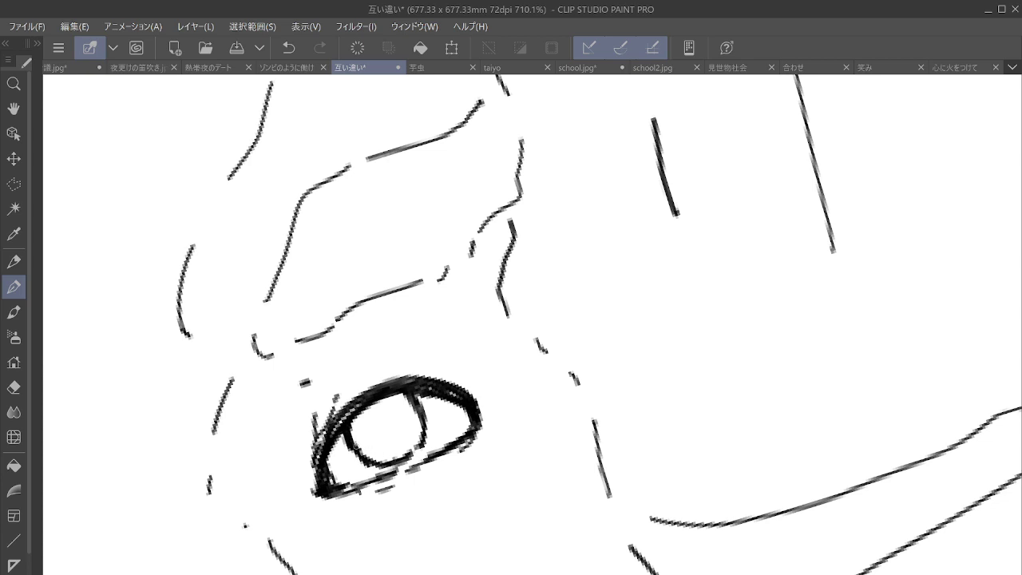
pyautogui.moveTo(349, 414)
pyautogui.mouseDown()
pyautogui.moveTo(363, 399)
pyautogui.moveTo(425, 445)
pyautogui.moveTo(404, 461)
pyautogui.mouseUp()
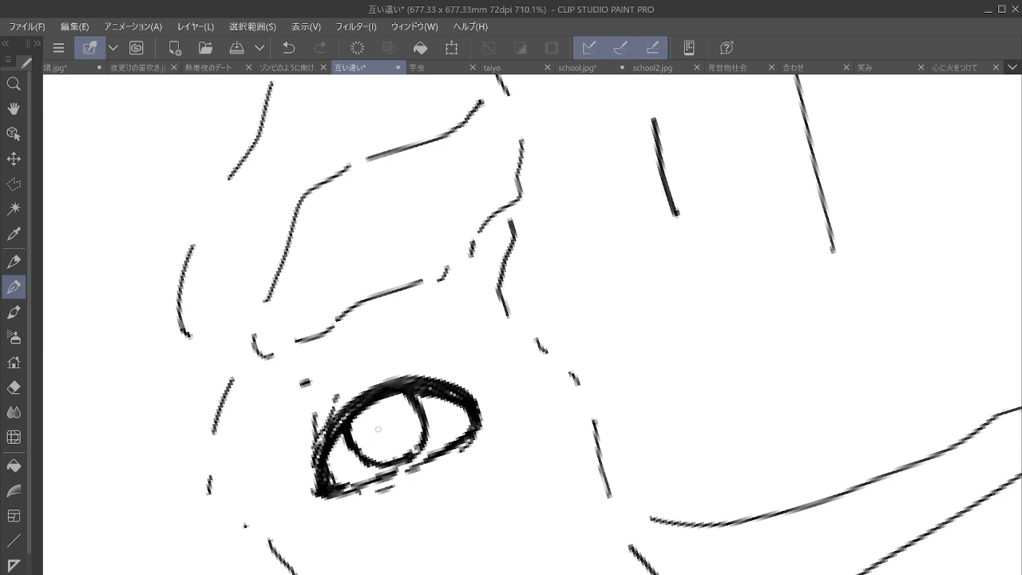
pyautogui.moveTo(378, 428)
pyautogui.mouseDown()
pyautogui.moveTo(373, 412)
pyautogui.moveTo(402, 422)
pyautogui.moveTo(386, 432)
pyautogui.moveTo(378, 421)
pyautogui.moveTo(390, 427)
pyautogui.moveTo(381, 422)
pyautogui.moveTo(366, 438)
pyautogui.moveTo(392, 443)
pyautogui.moveTo(364, 425)
pyautogui.moveTo(379, 405)
pyautogui.moveTo(399, 416)
pyautogui.mouseUp()
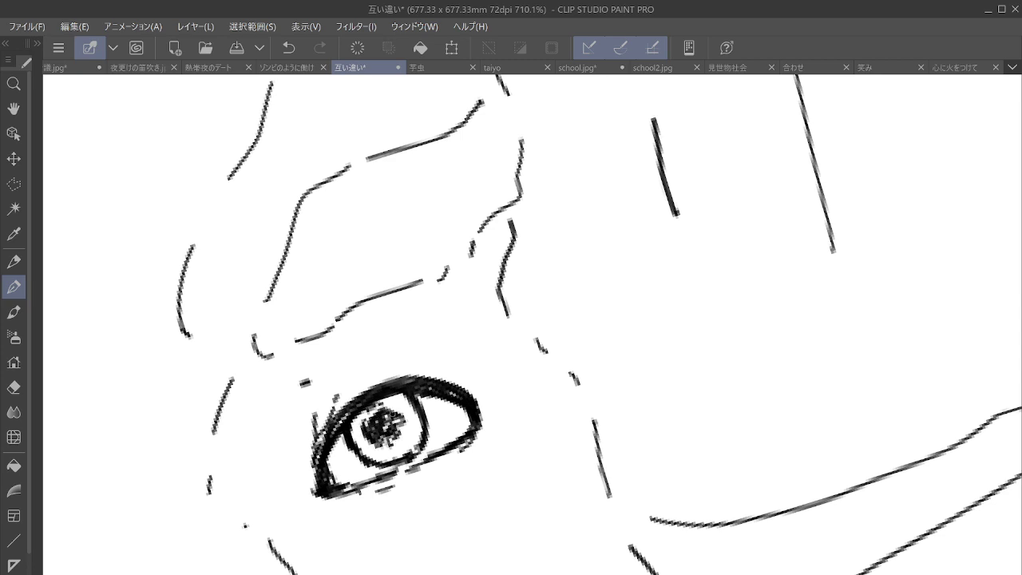
# Ink the thick arched upper lid of the face's left-hand eye below the brow lines
pyautogui.scroll(-8, 477, 415)
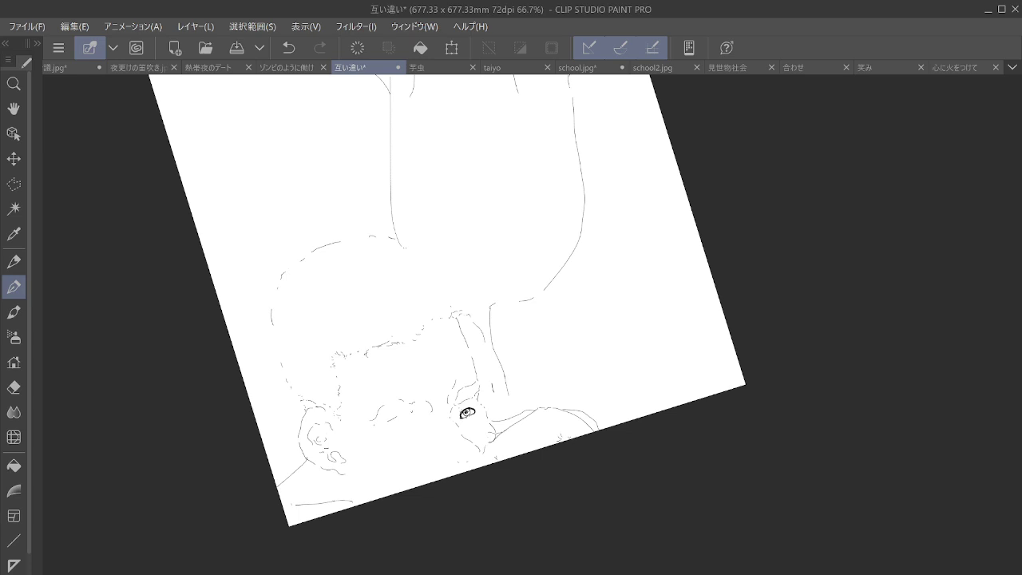
pyautogui.scroll(4, 413, 437)
pyautogui.scroll(3, 407, 435)
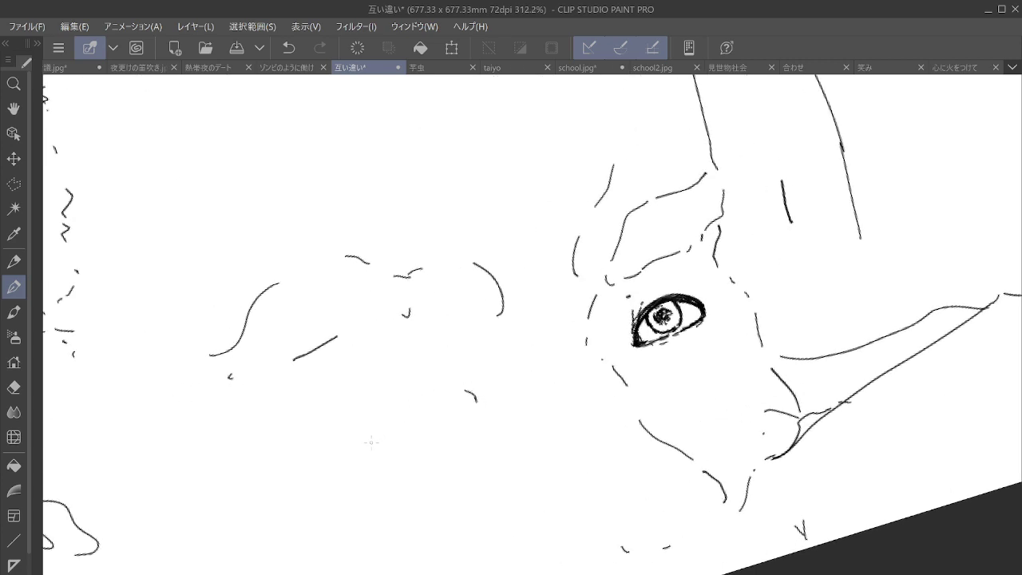
pyautogui.moveTo(378, 444)
pyautogui.mouseDown()
pyautogui.moveTo(391, 418)
pyautogui.moveTo(469, 392)
pyautogui.mouseUp()
pyautogui.moveTo(469, 394)
pyautogui.mouseDown()
pyautogui.moveTo(371, 445)
pyautogui.moveTo(443, 387)
pyautogui.moveTo(473, 399)
pyautogui.moveTo(374, 446)
pyautogui.moveTo(472, 400)
pyautogui.moveTo(462, 384)
pyautogui.moveTo(394, 443)
pyautogui.moveTo(407, 419)
pyautogui.moveTo(476, 394)
pyautogui.mouseUp()
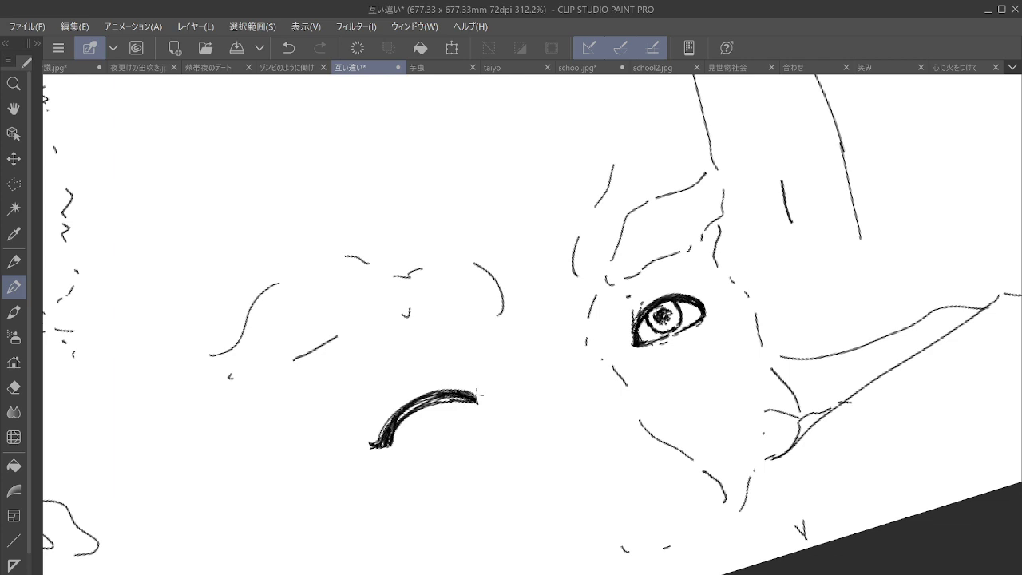
# Darken both corners of the left-hand eye and join them with a slanted lower lid line
pyautogui.scroll(-3, 599, 397)
pyautogui.scroll(8, 515, 408)
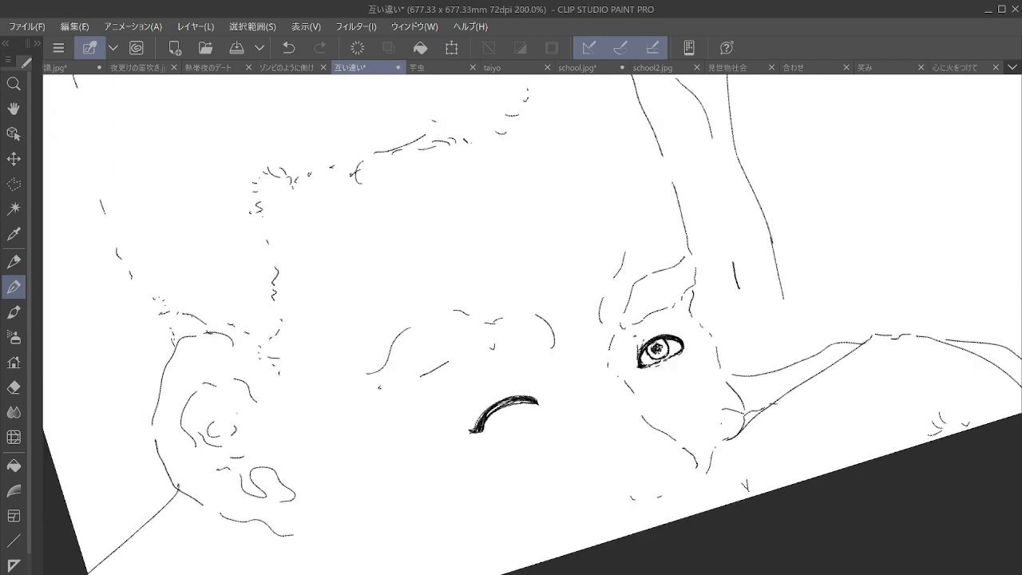
pyautogui.scroll(1, 507, 411)
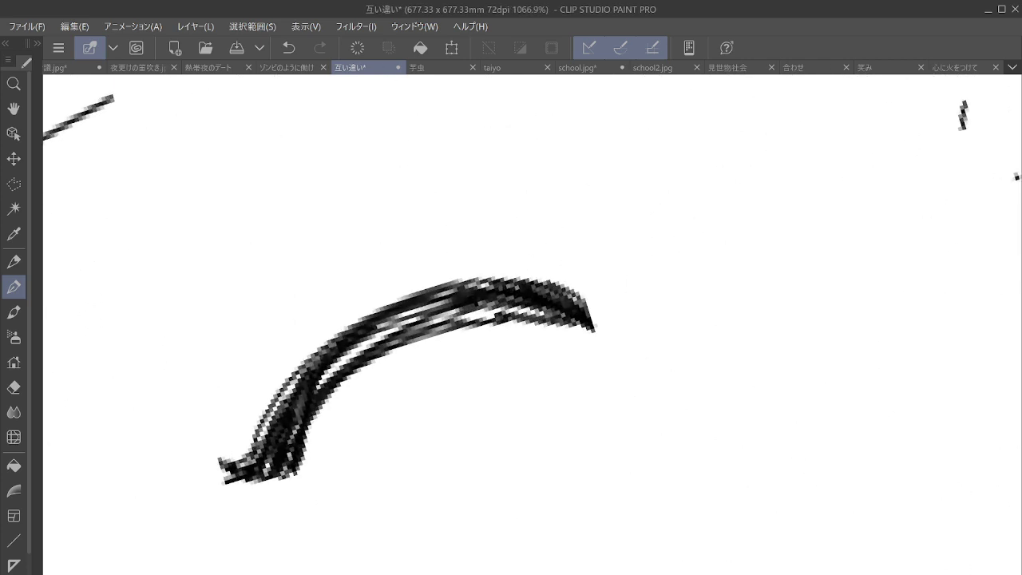
pyautogui.moveTo(283, 461)
pyautogui.mouseDown()
pyautogui.moveTo(254, 490)
pyautogui.moveTo(254, 475)
pyautogui.moveTo(295, 482)
pyautogui.moveTo(380, 463)
pyautogui.mouseUp()
pyautogui.moveTo(581, 312)
pyautogui.mouseDown()
pyautogui.moveTo(598, 373)
pyautogui.moveTo(591, 358)
pyautogui.moveTo(605, 363)
pyautogui.moveTo(588, 363)
pyautogui.moveTo(546, 402)
pyautogui.mouseUp()
pyautogui.moveTo(422, 451)
pyautogui.mouseDown()
pyautogui.moveTo(603, 373)
pyautogui.moveTo(599, 343)
pyautogui.moveTo(511, 421)
pyautogui.moveTo(376, 468)
pyautogui.moveTo(284, 483)
pyautogui.moveTo(523, 423)
pyautogui.moveTo(575, 388)
pyautogui.mouseUp()
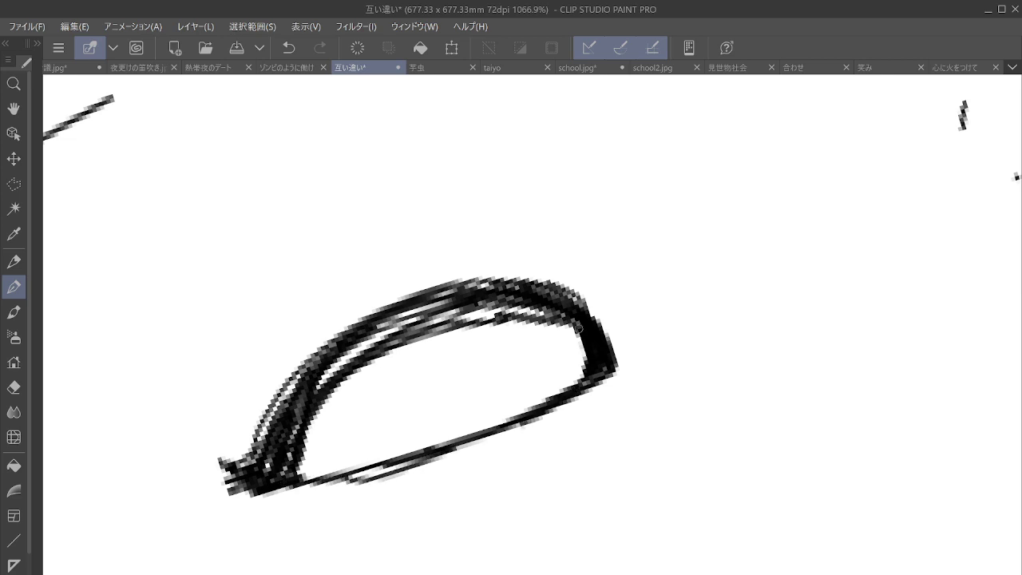
# Draw the left-hand eye's iris and dark pupil, and reinforce the inner edge of the upper lid
pyautogui.moveTo(342, 382)
pyautogui.mouseDown()
pyautogui.moveTo(346, 409)
pyautogui.moveTo(399, 433)
pyautogui.moveTo(451, 423)
pyautogui.mouseUp()
pyautogui.moveTo(475, 331)
pyautogui.mouseDown()
pyautogui.moveTo(457, 426)
pyautogui.moveTo(343, 406)
pyautogui.mouseUp()
pyautogui.moveTo(343, 405)
pyautogui.mouseDown()
pyautogui.moveTo(423, 434)
pyautogui.moveTo(467, 330)
pyautogui.moveTo(355, 415)
pyautogui.moveTo(455, 423)
pyautogui.mouseUp()
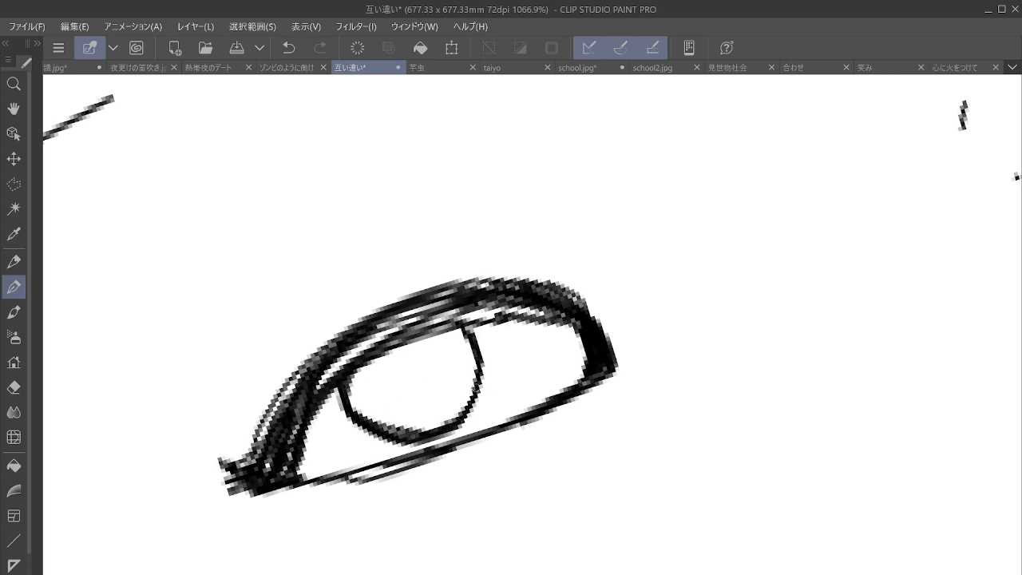
pyautogui.moveTo(378, 360)
pyautogui.mouseDown()
pyautogui.moveTo(409, 389)
pyautogui.moveTo(431, 373)
pyautogui.moveTo(422, 351)
pyautogui.moveTo(444, 342)
pyautogui.moveTo(403, 349)
pyautogui.moveTo(403, 383)
pyautogui.moveTo(415, 375)
pyautogui.moveTo(400, 349)
pyautogui.moveTo(376, 384)
pyautogui.moveTo(375, 368)
pyautogui.moveTo(394, 399)
pyautogui.moveTo(427, 394)
pyautogui.moveTo(443, 369)
pyautogui.moveTo(409, 368)
pyautogui.moveTo(394, 383)
pyautogui.mouseUp()
pyautogui.moveTo(326, 401); pyautogui.dragTo(531, 318)
pyautogui.moveTo(321, 382)
pyautogui.mouseDown()
pyautogui.moveTo(587, 330)
pyautogui.moveTo(627, 361)
pyautogui.moveTo(560, 413)
pyautogui.moveTo(289, 498)
pyautogui.moveTo(352, 487)
pyautogui.mouseUp()
# Fill the curved shape beside the face's earlobe with close diagonal hatching
pyautogui.scroll(-8, 425, 449)
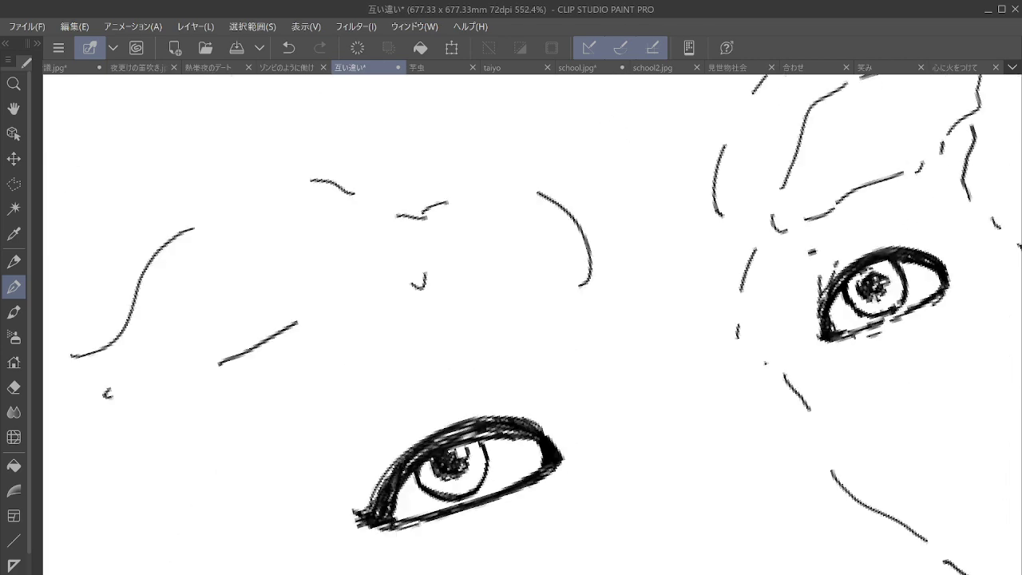
pyautogui.scroll(-4, 667, 385)
pyautogui.moveTo(666, 386); pyautogui.dragTo(553, 328)
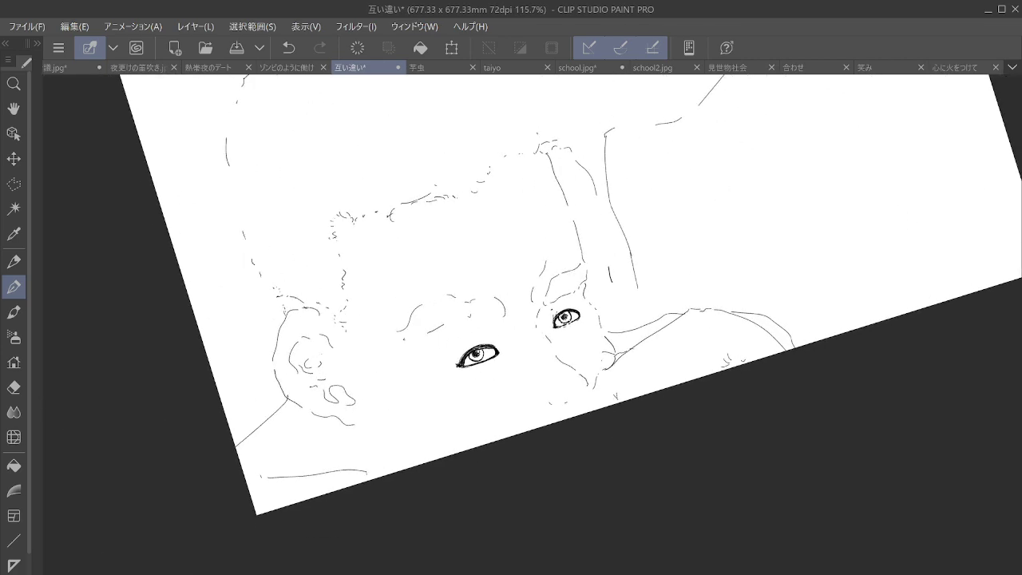
pyautogui.scroll(-3, 700, 376)
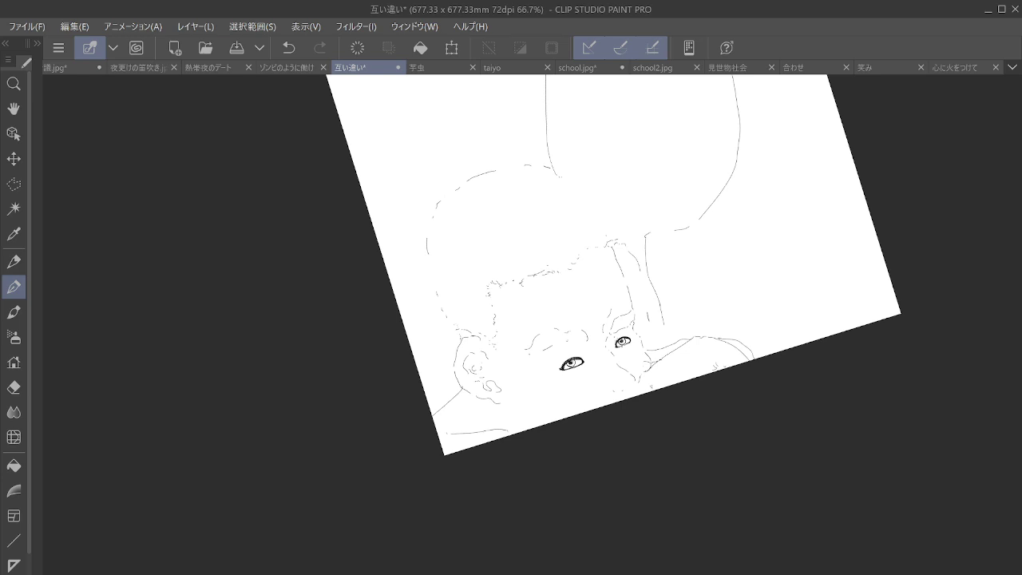
pyautogui.scroll(4, 595, 366)
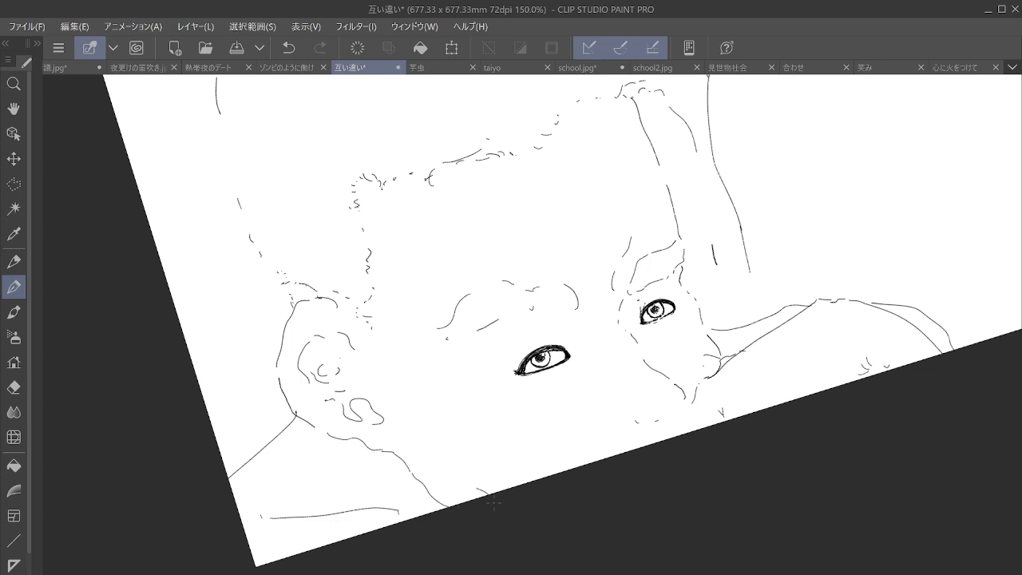
pyautogui.scroll(5, 365, 423)
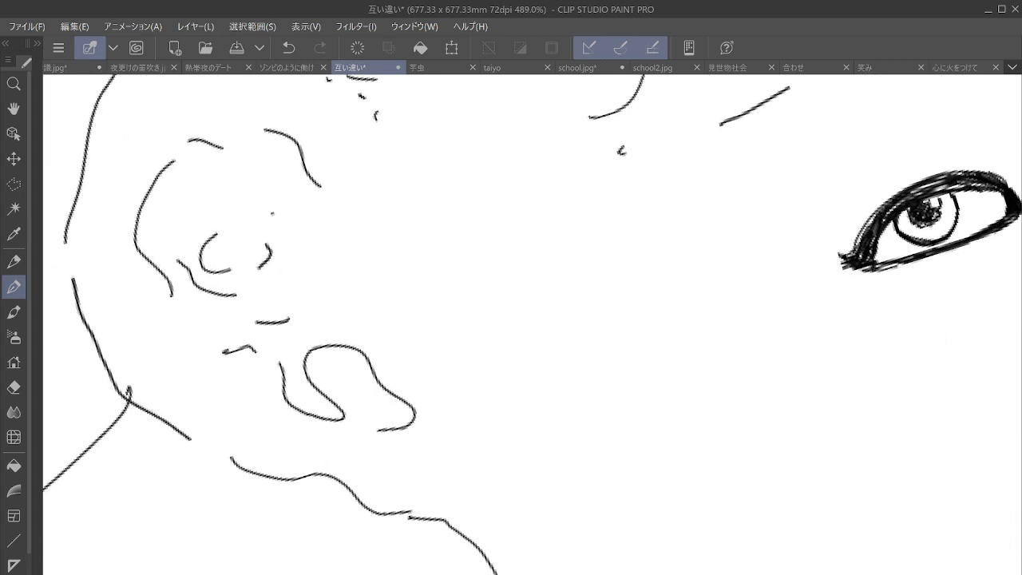
pyautogui.moveTo(312, 356)
pyautogui.mouseDown()
pyautogui.moveTo(347, 399)
pyautogui.moveTo(405, 417)
pyautogui.mouseUp()
pyautogui.moveTo(313, 351)
pyautogui.mouseDown()
pyautogui.moveTo(364, 378)
pyautogui.moveTo(408, 423)
pyautogui.mouseUp()
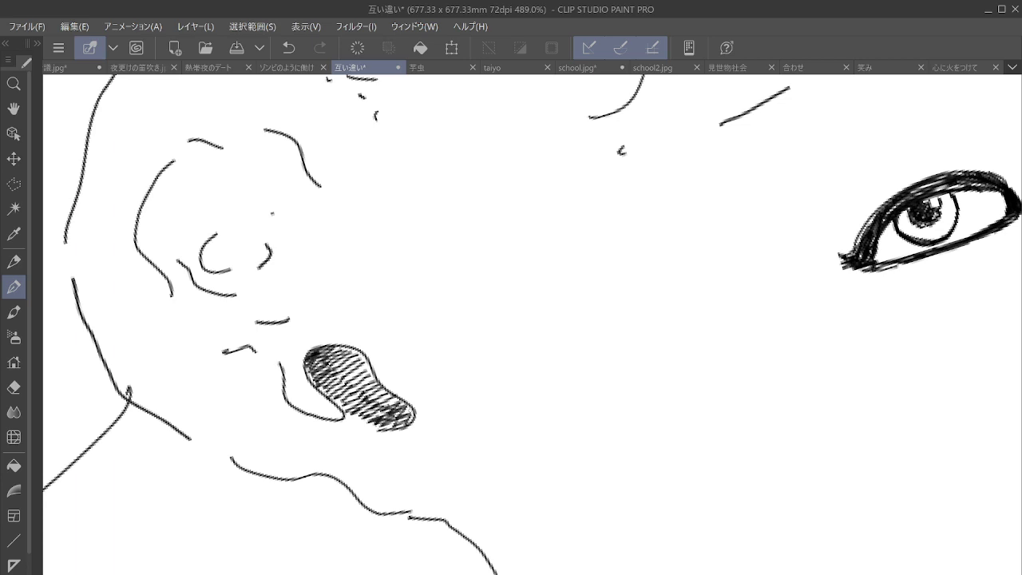
# Draw a second line branching down from the jaw contour to the canvas's lower edge and shade the wedge between them
pyautogui.moveTo(574, 367); pyautogui.dragTo(457, 261)
pyautogui.scroll(-5, 631, 408)
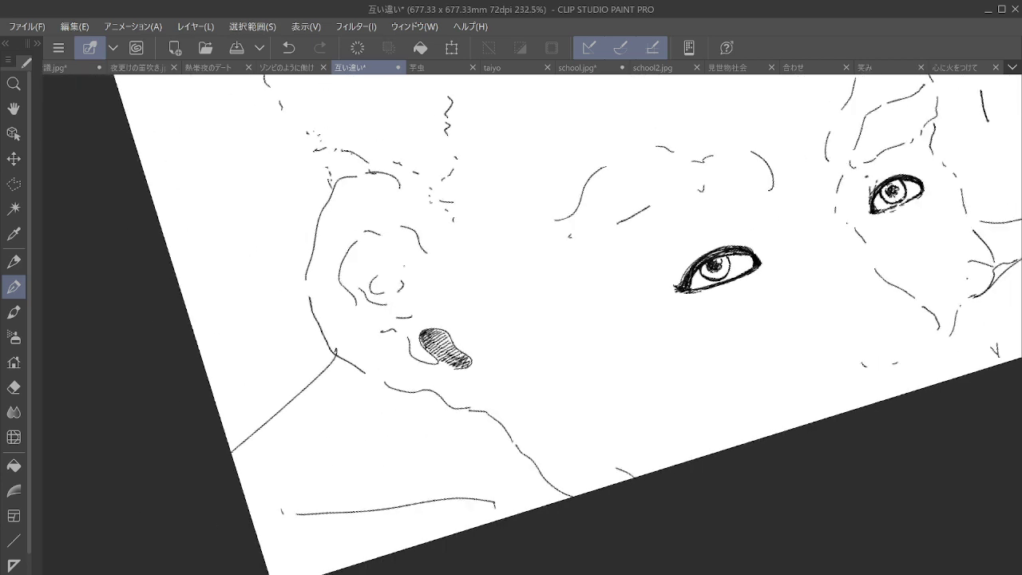
pyautogui.scroll(5, 559, 369)
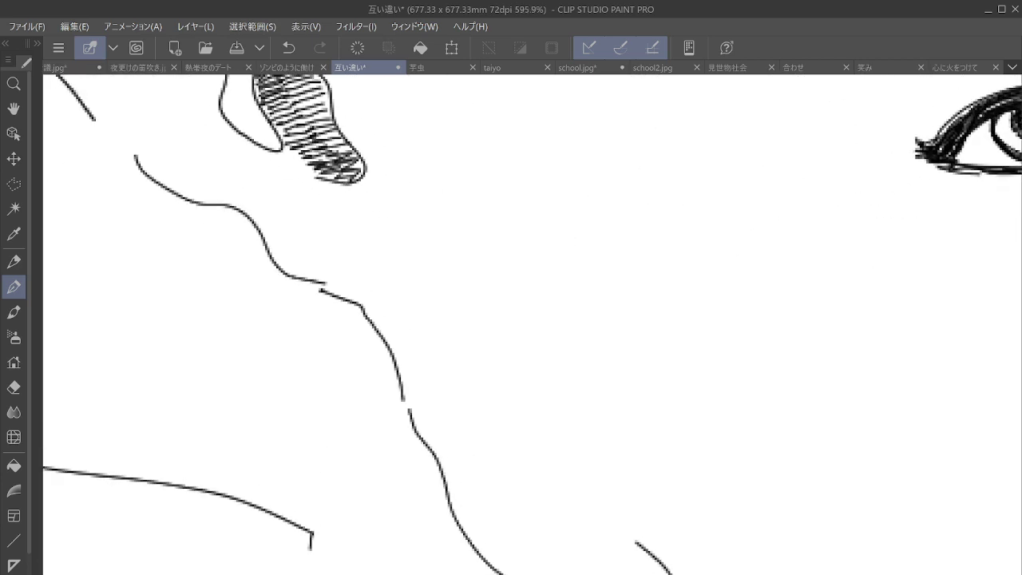
pyautogui.moveTo(401, 395); pyautogui.dragTo(440, 574)
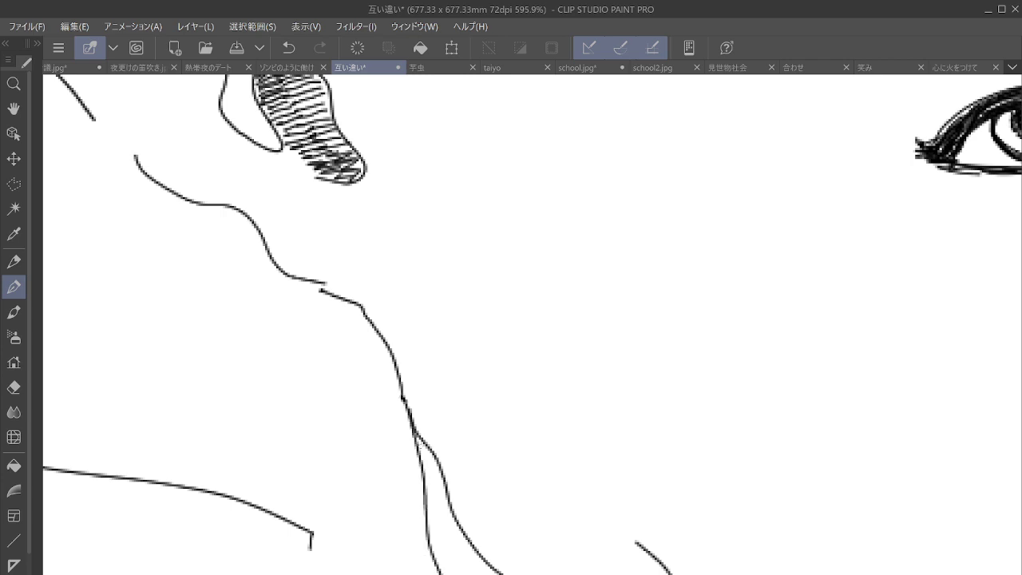
pyautogui.moveTo(414, 435)
pyautogui.mouseDown()
pyautogui.moveTo(426, 487)
pyautogui.moveTo(443, 497)
pyautogui.mouseUp()
pyautogui.moveTo(430, 454)
pyautogui.mouseDown()
pyautogui.moveTo(446, 495)
pyautogui.moveTo(428, 540)
pyautogui.mouseUp()
pyautogui.moveTo(428, 488)
pyautogui.mouseDown()
pyautogui.moveTo(433, 553)
pyautogui.moveTo(449, 554)
pyautogui.mouseUp()
pyautogui.moveTo(445, 491); pyautogui.dragTo(462, 549)
pyautogui.moveTo(450, 507)
pyautogui.mouseDown()
pyautogui.moveTo(473, 553)
pyautogui.moveTo(440, 573)
pyautogui.mouseUp()
pyautogui.moveTo(438, 541)
pyautogui.mouseDown()
pyautogui.moveTo(452, 573)
pyautogui.moveTo(469, 574)
pyautogui.mouseUp()
pyautogui.moveTo(455, 527)
pyautogui.mouseDown()
pyautogui.moveTo(477, 573)
pyautogui.moveTo(494, 573)
pyautogui.mouseUp()
pyautogui.moveTo(469, 547); pyautogui.dragTo(500, 573)
# Ink the nose tip and nostril contour, and add short strokes where the nearby face and arm lines meet
pyautogui.scroll(-10, 523, 384)
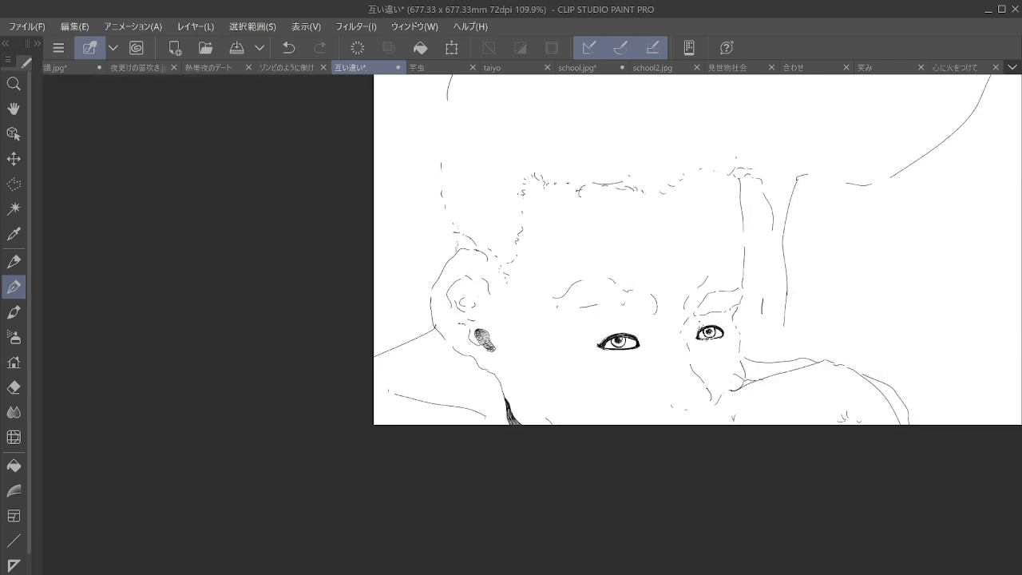
pyautogui.moveTo(523, 384); pyautogui.dragTo(426, 380)
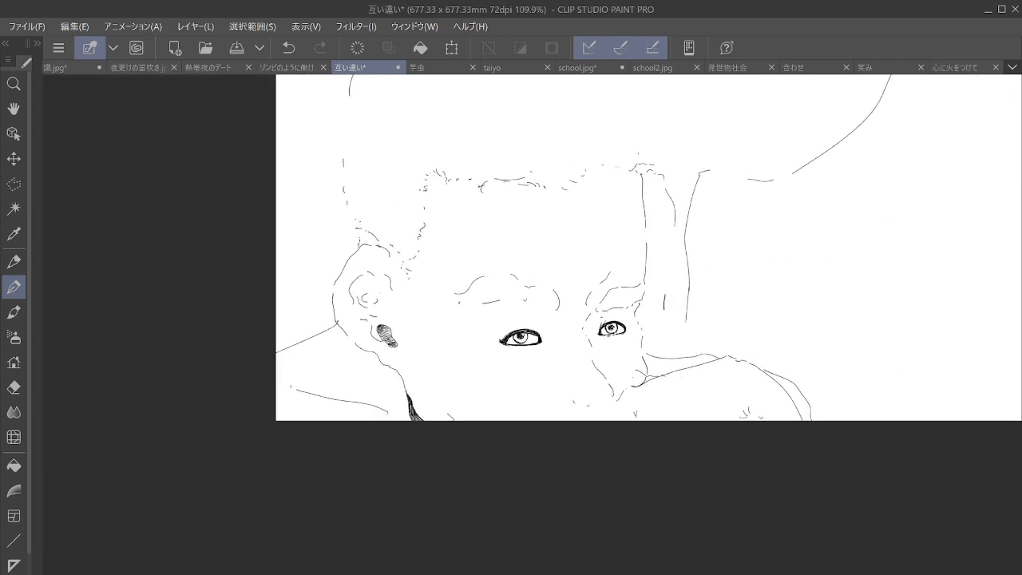
pyautogui.scroll(4, 657, 400)
pyautogui.moveTo(526, 398); pyautogui.dragTo(485, 466)
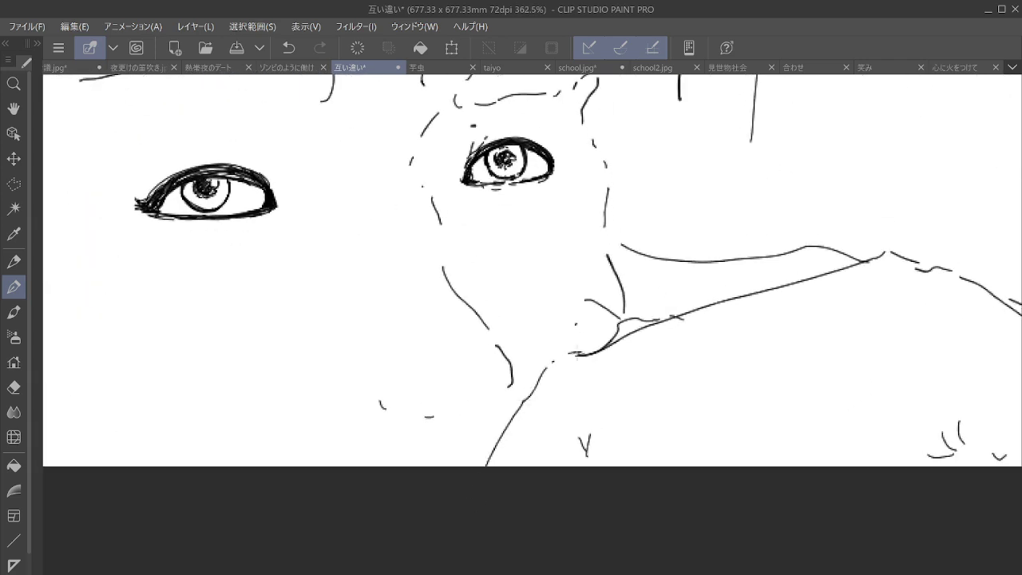
pyautogui.moveTo(541, 371); pyautogui.dragTo(565, 358)
pyautogui.moveTo(510, 385)
pyautogui.mouseDown()
pyautogui.moveTo(476, 407)
pyautogui.moveTo(516, 373)
pyautogui.mouseUp()
pyautogui.moveTo(577, 326); pyautogui.dragTo(563, 353)
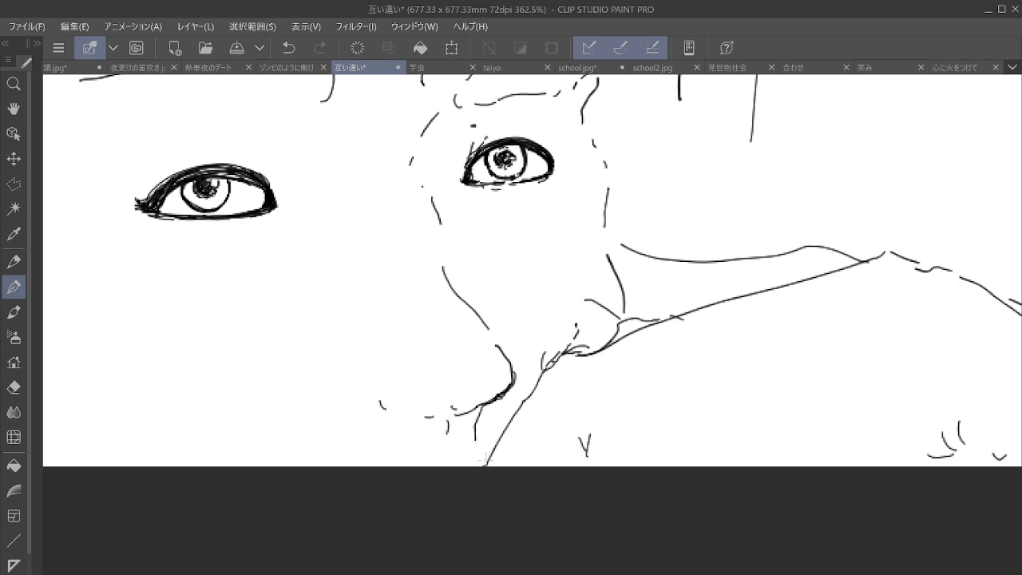
# Erase both inked eyes from the face, including irises and pupils
pyautogui.scroll(-8, 485, 459)
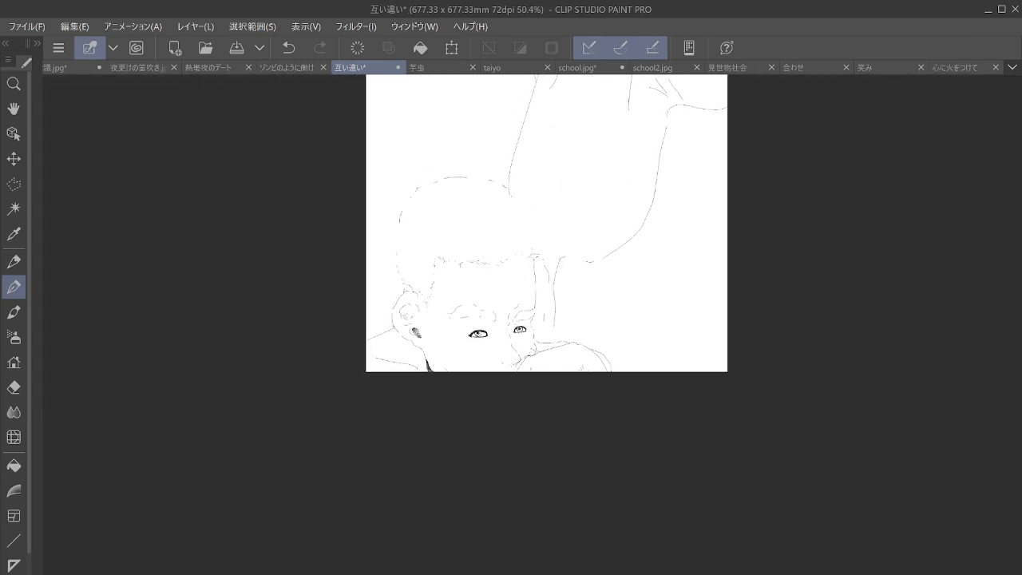
pyautogui.scroll(-1, 530, 350)
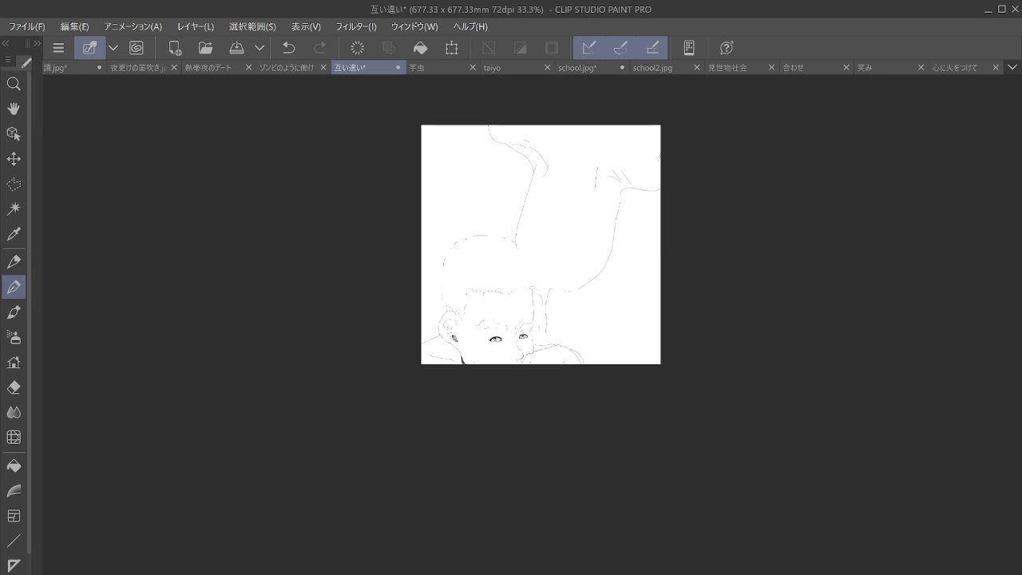
pyautogui.scroll(4, 531, 343)
pyautogui.press('-')
pyautogui.press('-')
pyautogui.press('-')
pyautogui.press('-')
pyautogui.scroll(1, 474, 383)
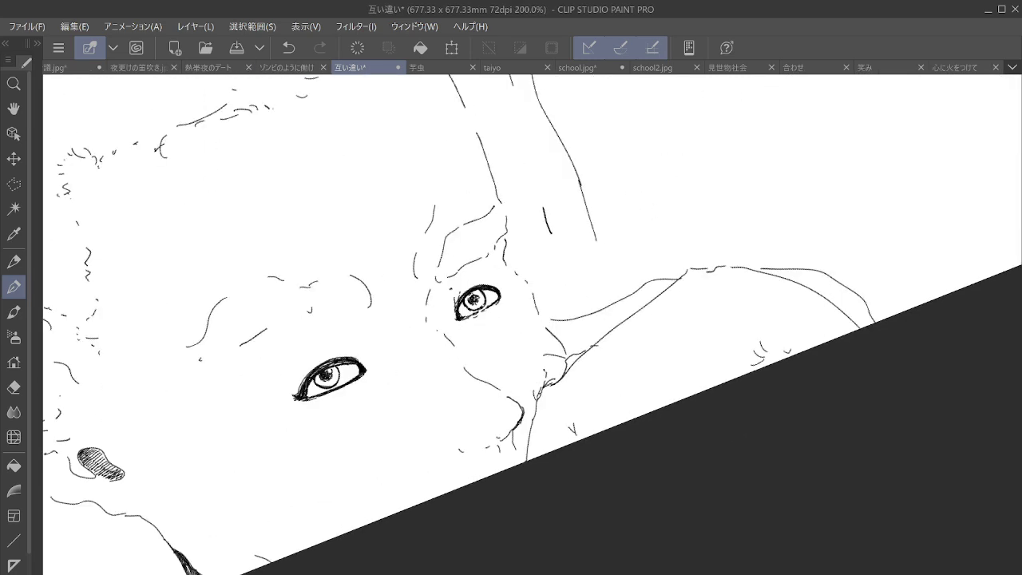
pyautogui.click(13, 387)
pyautogui.moveTo(308, 390)
pyautogui.mouseDown()
pyautogui.moveTo(343, 375)
pyautogui.moveTo(337, 382)
pyautogui.mouseUp()
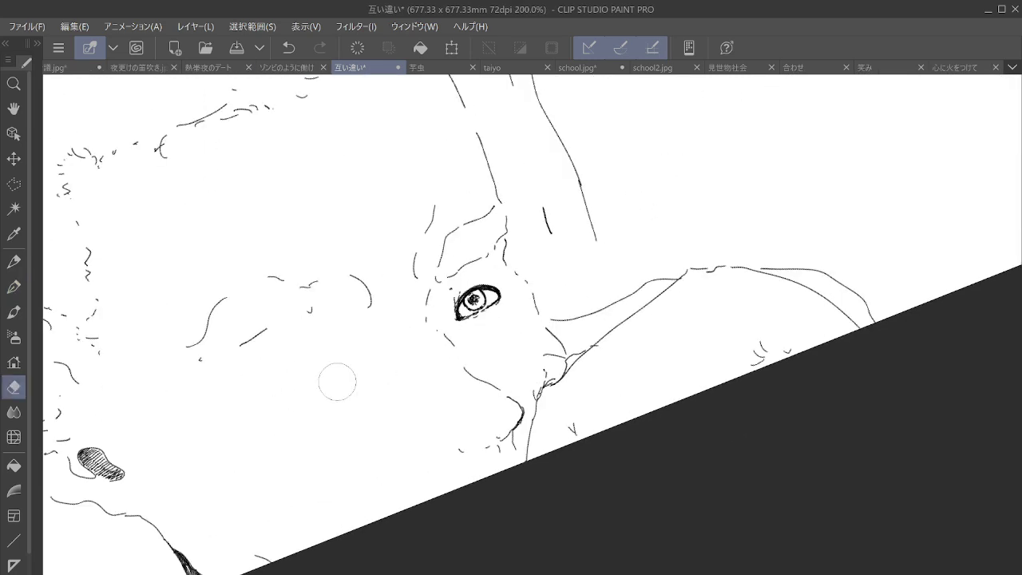
pyautogui.moveTo(477, 284)
pyautogui.mouseDown()
pyautogui.moveTo(471, 312)
pyautogui.moveTo(410, 371)
pyautogui.mouseUp()
# Redraw both eyes with the pen as thin, broken upper and lower lid lines
pyautogui.click(14, 288)
pyautogui.scroll(-2, 410, 371)
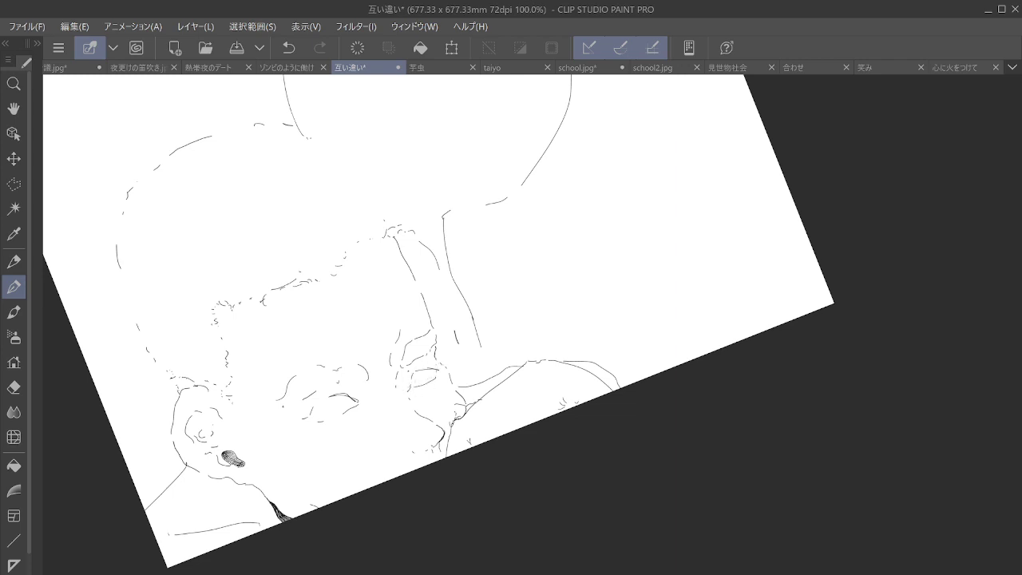
pyautogui.scroll(-2, 455, 377)
pyautogui.hotkey('ctrl', '@')
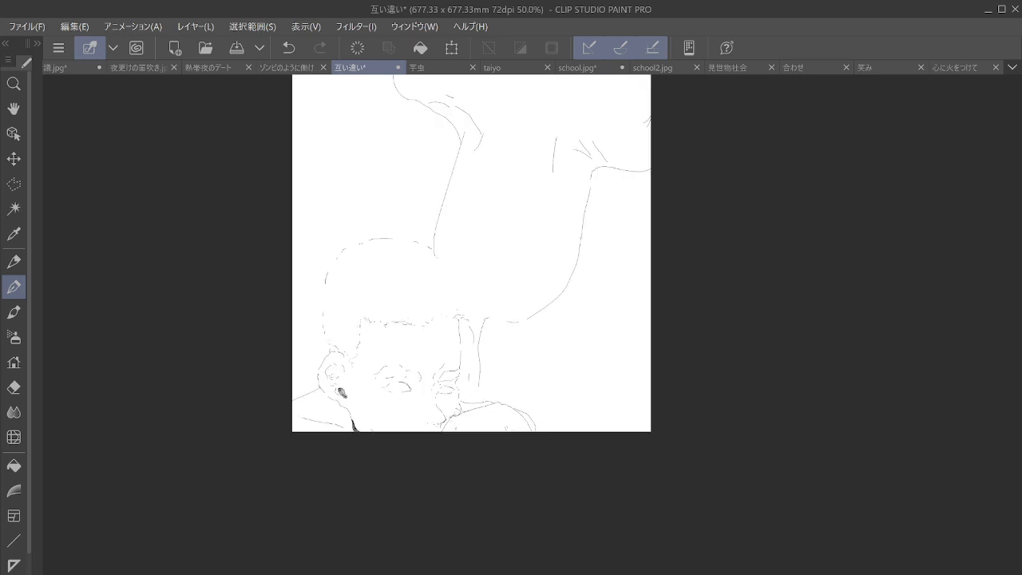
pyautogui.press('^')
pyautogui.press('^')
pyautogui.press('^')
pyautogui.press('^')
pyautogui.press('^')
pyautogui.hotkey('ctrl', '@')
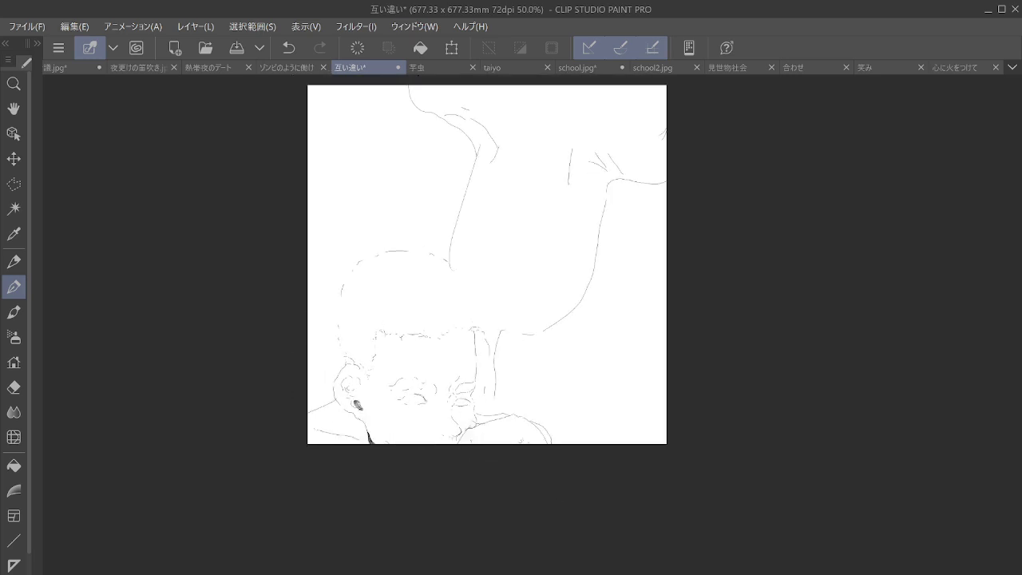
# Draw the left-hand eye's pointed outer corner and connect it to the upper lid with a rising curve
pyautogui.scroll(7, 428, 381)
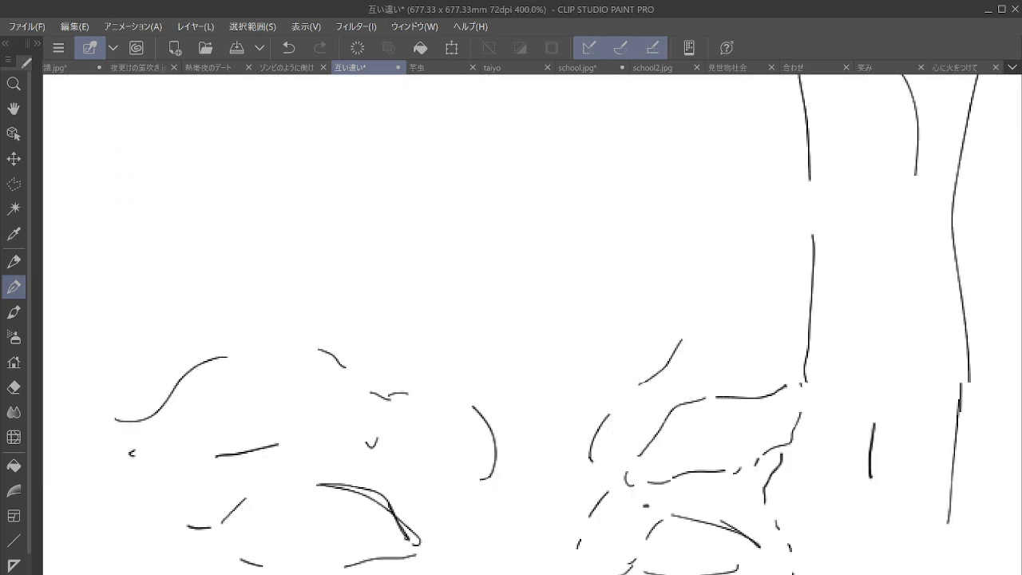
pyautogui.scroll(2, 404, 445)
pyautogui.moveTo(358, 442); pyautogui.dragTo(445, 276)
pyautogui.press('-')
pyautogui.press('-')
pyautogui.press('-')
pyautogui.press('-')
pyautogui.press('-')
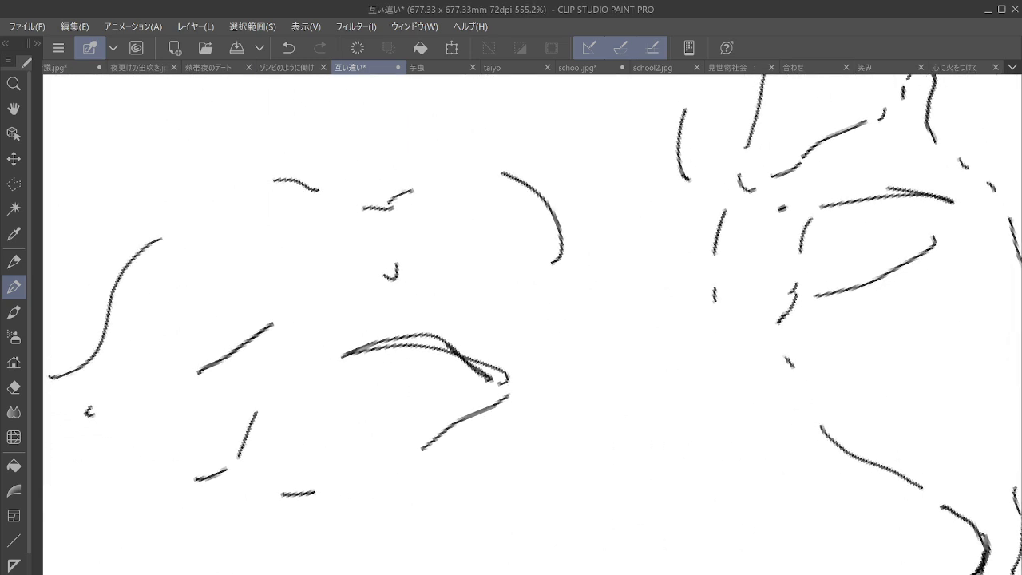
pyautogui.scroll(2, 399, 399)
pyautogui.moveTo(102, 529); pyautogui.dragTo(141, 504)
pyautogui.moveTo(133, 522)
pyautogui.mouseDown()
pyautogui.moveTo(164, 510)
pyautogui.moveTo(183, 471)
pyautogui.moveTo(144, 482)
pyautogui.moveTo(178, 417)
pyautogui.moveTo(329, 321)
pyautogui.mouseUp()
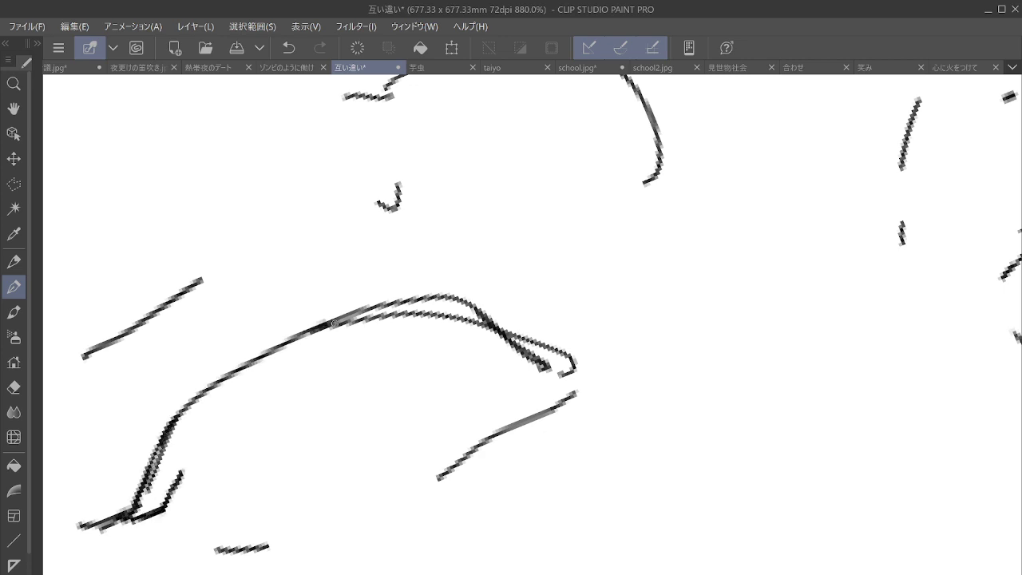
# Darken the left-hand eye's outer corner and thicken the outer half of its upper lid
pyautogui.moveTo(153, 444)
pyautogui.mouseDown()
pyautogui.moveTo(183, 406)
pyautogui.moveTo(330, 321)
pyautogui.moveTo(133, 510)
pyautogui.moveTo(144, 515)
pyautogui.moveTo(181, 474)
pyautogui.moveTo(214, 412)
pyautogui.moveTo(163, 479)
pyautogui.mouseUp()
pyautogui.moveTo(217, 392); pyautogui.dragTo(163, 474)
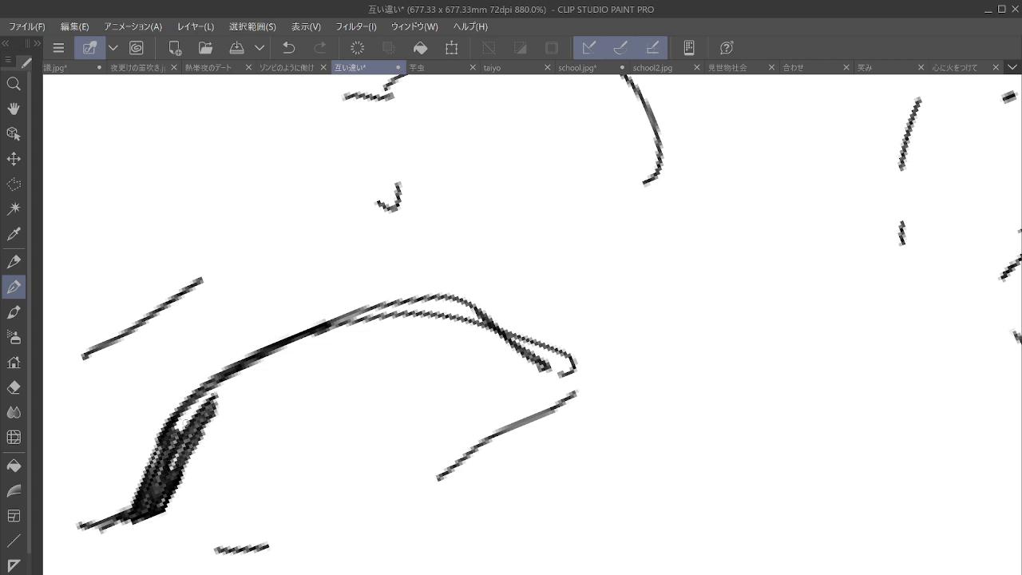
pyautogui.moveTo(256, 359); pyautogui.dragTo(163, 447)
pyautogui.moveTo(302, 340); pyautogui.dragTo(175, 430)
pyautogui.moveTo(345, 325)
pyautogui.mouseDown()
pyautogui.moveTo(197, 415)
pyautogui.moveTo(252, 352)
pyautogui.mouseUp()
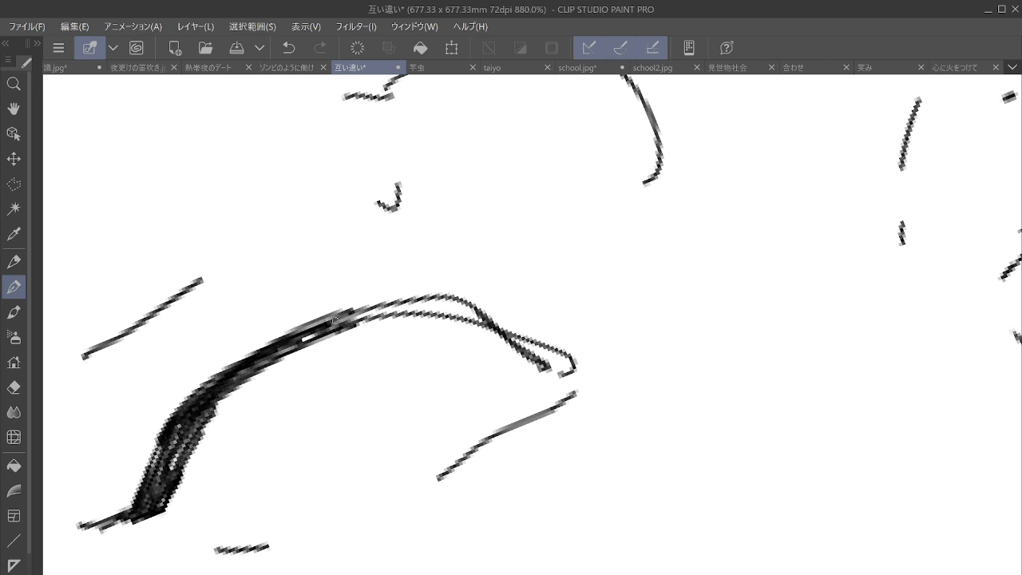
# Thicken the crest of the left-hand eye's upper lid with overlapping strokes
pyautogui.moveTo(412, 302); pyautogui.dragTo(289, 341)
pyautogui.moveTo(373, 309); pyautogui.dragTo(289, 340)
pyautogui.moveTo(430, 306)
pyautogui.mouseDown()
pyautogui.moveTo(344, 327)
pyautogui.moveTo(352, 321)
pyautogui.mouseUp()
pyautogui.moveTo(449, 298)
pyautogui.mouseDown()
pyautogui.moveTo(366, 316)
pyautogui.moveTo(404, 307)
pyautogui.mouseUp()
pyautogui.moveTo(473, 317)
pyautogui.mouseDown()
pyautogui.moveTo(410, 303)
pyautogui.moveTo(434, 309)
pyautogui.mouseUp()
# Darken the inner end of the left-hand eye's upper lid and fill the inner corner down to the lower lid
pyautogui.moveTo(491, 326)
pyautogui.mouseDown()
pyautogui.moveTo(442, 306)
pyautogui.moveTo(543, 369)
pyautogui.moveTo(559, 364)
pyautogui.mouseUp()
pyautogui.moveTo(518, 338)
pyautogui.mouseDown()
pyautogui.moveTo(553, 373)
pyautogui.moveTo(519, 415)
pyautogui.mouseUp()
pyautogui.moveTo(559, 370)
pyautogui.mouseDown()
pyautogui.moveTo(514, 418)
pyautogui.moveTo(523, 424)
pyautogui.mouseUp()
pyautogui.moveTo(571, 392); pyautogui.dragTo(481, 439)
pyautogui.moveTo(518, 421); pyautogui.dragTo(457, 468)
# Draw the left-hand eye's lower lid from the outer corner along a curve up to the inner corner
pyautogui.moveTo(153, 517)
pyautogui.mouseDown()
pyautogui.moveTo(109, 530)
pyautogui.moveTo(164, 527)
pyautogui.mouseUp()
pyautogui.moveTo(156, 520)
pyautogui.mouseDown()
pyautogui.moveTo(184, 527)
pyautogui.moveTo(165, 512)
pyautogui.moveTo(217, 542)
pyautogui.moveTo(252, 548)
pyautogui.mouseUp()
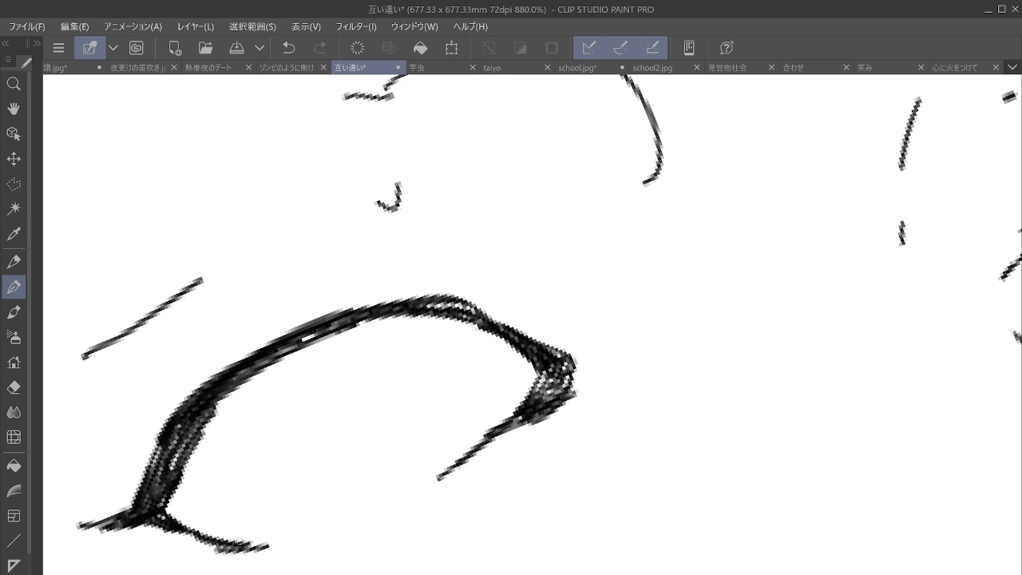
pyautogui.moveTo(191, 535)
pyautogui.mouseDown()
pyautogui.moveTo(279, 535)
pyautogui.moveTo(468, 461)
pyautogui.mouseUp()
pyautogui.moveTo(268, 546); pyautogui.dragTo(343, 519)
pyautogui.moveTo(475, 446); pyautogui.dragTo(320, 535)
pyautogui.moveTo(526, 416)
pyautogui.mouseDown()
pyautogui.moveTo(435, 478)
pyautogui.moveTo(283, 531)
pyautogui.mouseUp()
# Thicken the outer half of the left-hand eye's lower lid and reinforce its join with the outer corner
pyautogui.moveTo(288, 529); pyautogui.dragTo(248, 548)
pyautogui.moveTo(362, 514); pyautogui.dragTo(228, 554)
pyautogui.moveTo(380, 507)
pyautogui.mouseDown()
pyautogui.moveTo(256, 542)
pyautogui.moveTo(281, 536)
pyautogui.mouseUp()
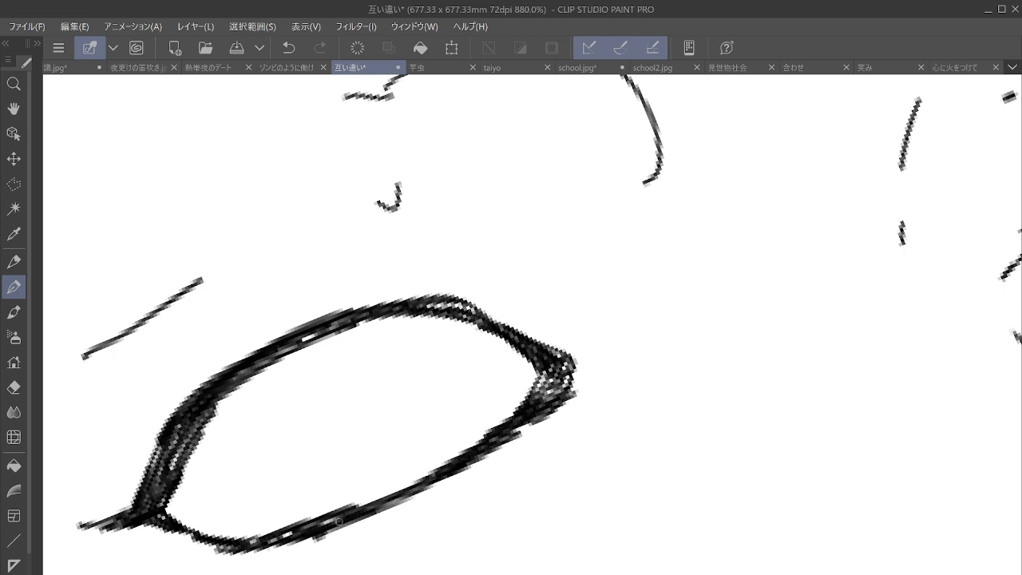
pyautogui.moveTo(348, 513)
pyautogui.mouseDown()
pyautogui.moveTo(280, 536)
pyautogui.moveTo(182, 535)
pyautogui.moveTo(168, 501)
pyautogui.moveTo(217, 537)
pyautogui.mouseUp()
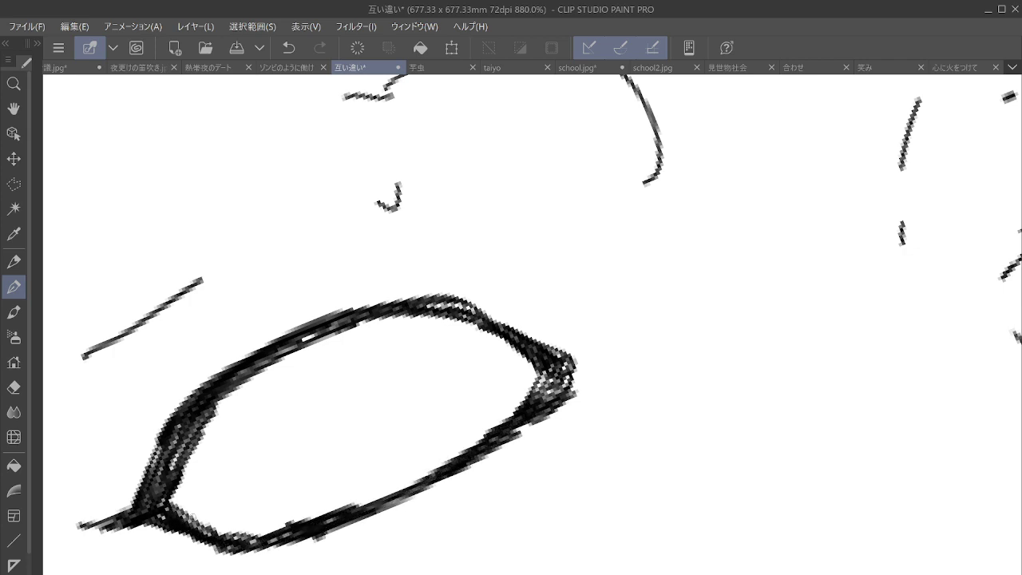
pyautogui.moveTo(171, 499); pyautogui.dragTo(227, 543)
pyautogui.moveTo(142, 523)
pyautogui.mouseDown()
pyautogui.moveTo(193, 541)
pyautogui.moveTo(279, 539)
pyautogui.mouseUp()
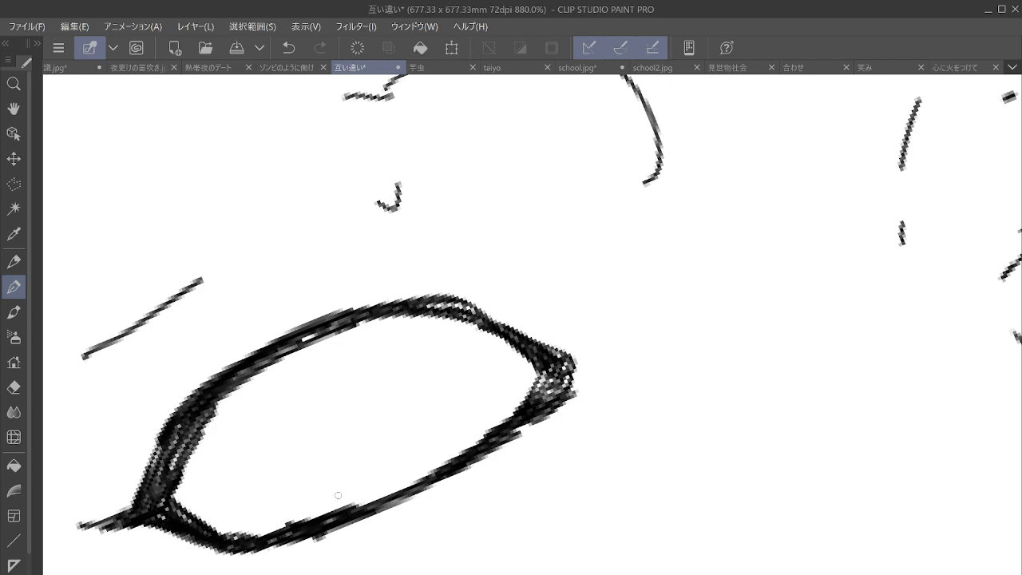
pyautogui.hotkey('ctrl', 'alt', '0')
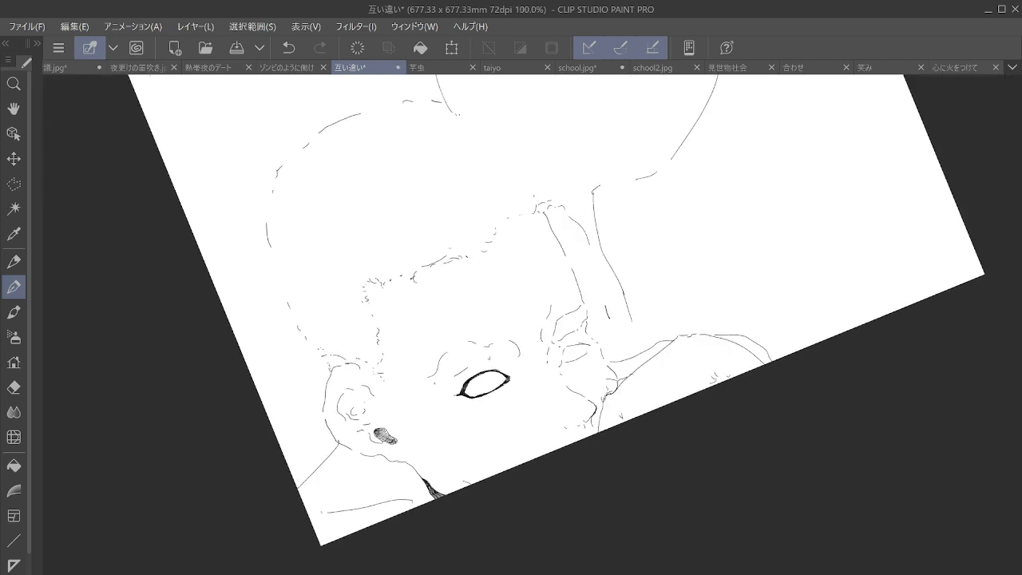
# Draw an oval iris inside the left-hand eye and scribble a dark pupil with radiating strokes at its centre
pyautogui.scroll(10, 490, 364)
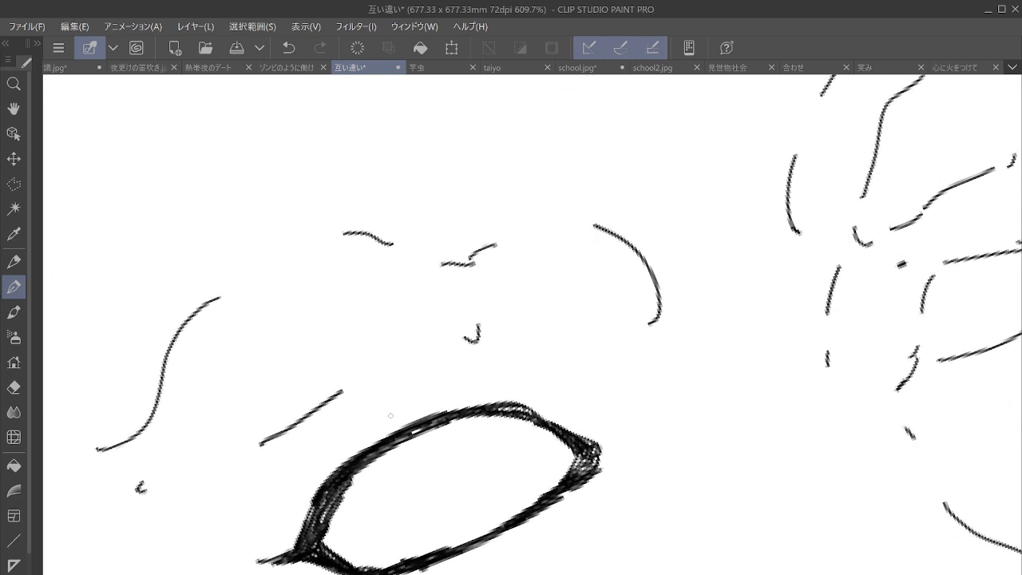
pyautogui.moveTo(375, 448)
pyautogui.mouseDown()
pyautogui.moveTo(416, 540)
pyautogui.moveTo(489, 484)
pyautogui.moveTo(457, 420)
pyautogui.moveTo(479, 527)
pyautogui.moveTo(434, 545)
pyautogui.mouseUp()
pyautogui.moveTo(487, 505)
pyautogui.mouseDown()
pyautogui.moveTo(457, 420)
pyautogui.moveTo(471, 530)
pyautogui.moveTo(376, 493)
pyautogui.moveTo(388, 500)
pyautogui.moveTo(441, 470)
pyautogui.mouseUp()
pyautogui.moveTo(428, 467)
pyautogui.mouseDown()
pyautogui.moveTo(420, 498)
pyautogui.moveTo(436, 467)
pyautogui.moveTo(447, 482)
pyautogui.mouseUp()
pyautogui.moveTo(444, 473)
pyautogui.mouseDown()
pyautogui.moveTo(436, 493)
pyautogui.moveTo(447, 492)
pyautogui.moveTo(421, 515)
pyautogui.moveTo(415, 503)
pyautogui.moveTo(427, 514)
pyautogui.moveTo(445, 509)
pyautogui.mouseUp()
pyautogui.moveTo(447, 489); pyautogui.dragTo(455, 498)
pyautogui.moveTo(414, 472); pyautogui.dragTo(407, 484)
pyautogui.moveTo(411, 476)
pyautogui.mouseDown()
pyautogui.moveTo(439, 463)
pyautogui.moveTo(386, 467)
pyautogui.mouseUp()
pyautogui.moveTo(437, 425)
pyautogui.mouseDown()
pyautogui.moveTo(473, 437)
pyautogui.moveTo(380, 503)
pyautogui.moveTo(407, 529)
pyautogui.moveTo(479, 436)
pyautogui.moveTo(455, 419)
pyautogui.mouseUp()
pyautogui.moveTo(481, 482); pyautogui.dragTo(441, 536)
pyautogui.moveTo(481, 499); pyautogui.dragTo(449, 538)
pyautogui.moveTo(478, 509); pyautogui.dragTo(426, 543)
pyautogui.scroll(-10, 568, 407)
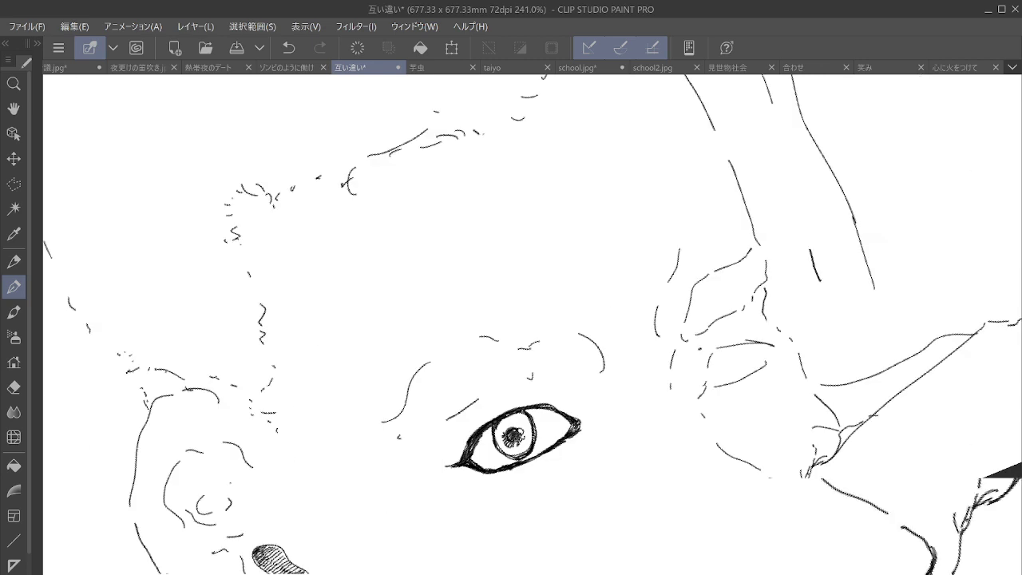
# Redraw the right-hand eye with a curved upper lid, a darkened outer corner and a lower lid
pyautogui.scroll(-4, 694, 368)
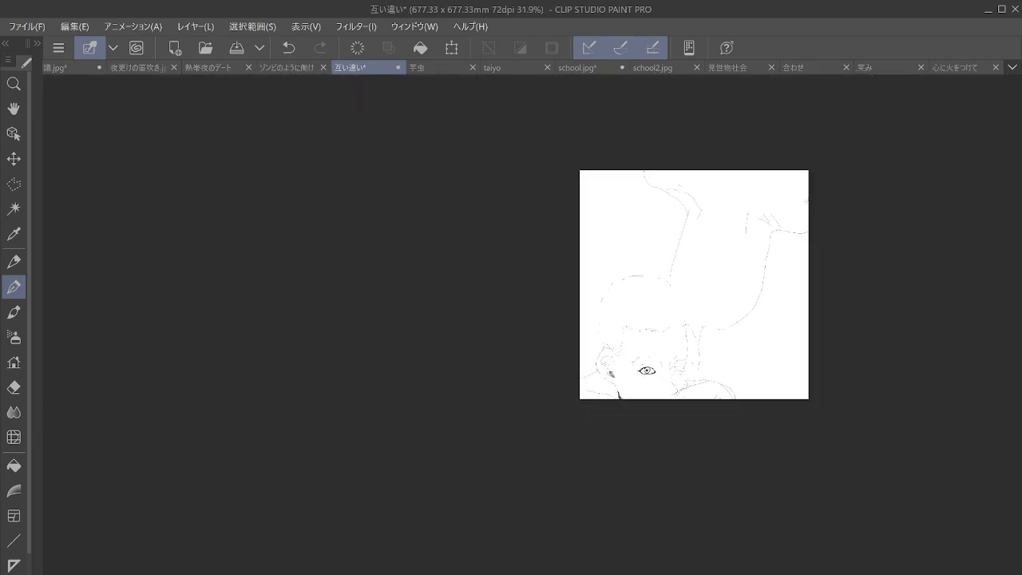
pyautogui.moveTo(693, 368); pyautogui.dragTo(538, 489)
pyautogui.scroll(4, 567, 409)
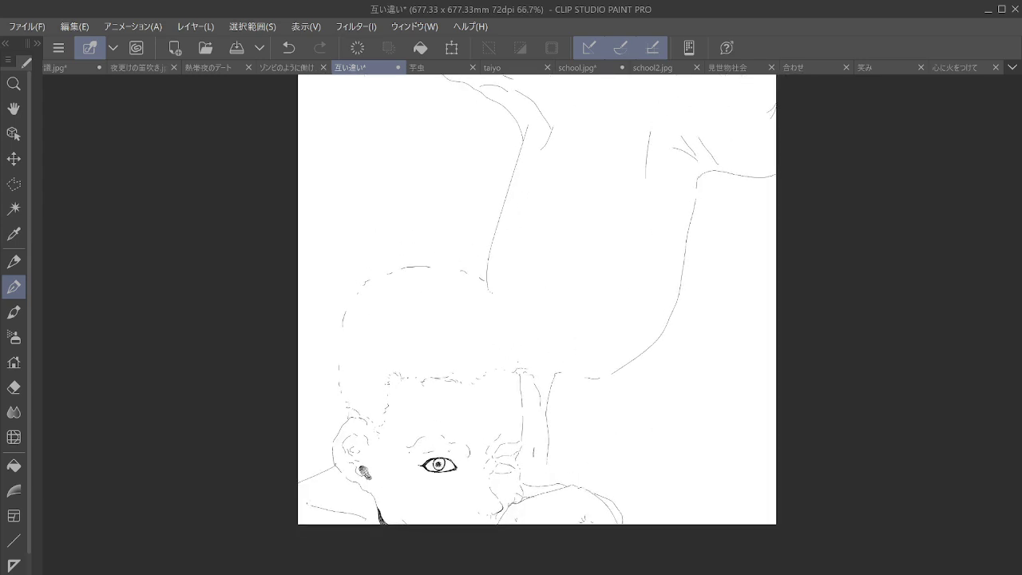
pyautogui.scroll(5, 509, 470)
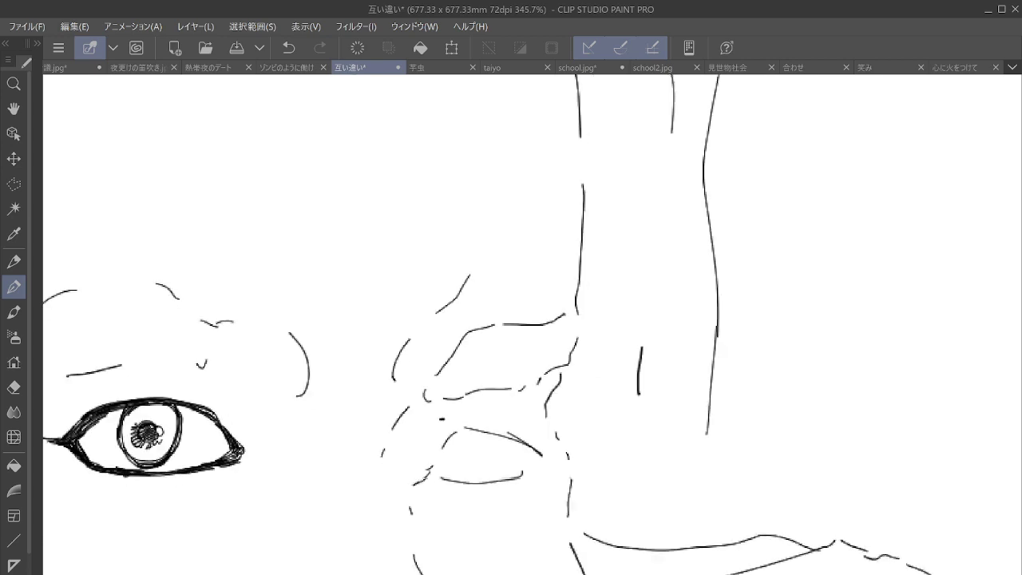
pyautogui.scroll(3, 502, 430)
pyautogui.moveTo(304, 545)
pyautogui.mouseDown()
pyautogui.moveTo(372, 437)
pyautogui.moveTo(531, 467)
pyautogui.moveTo(594, 511)
pyautogui.moveTo(603, 531)
pyautogui.moveTo(613, 527)
pyautogui.mouseUp()
pyautogui.moveTo(589, 485)
pyautogui.mouseDown()
pyautogui.moveTo(602, 543)
pyautogui.moveTo(613, 541)
pyautogui.moveTo(509, 573)
pyautogui.mouseUp()
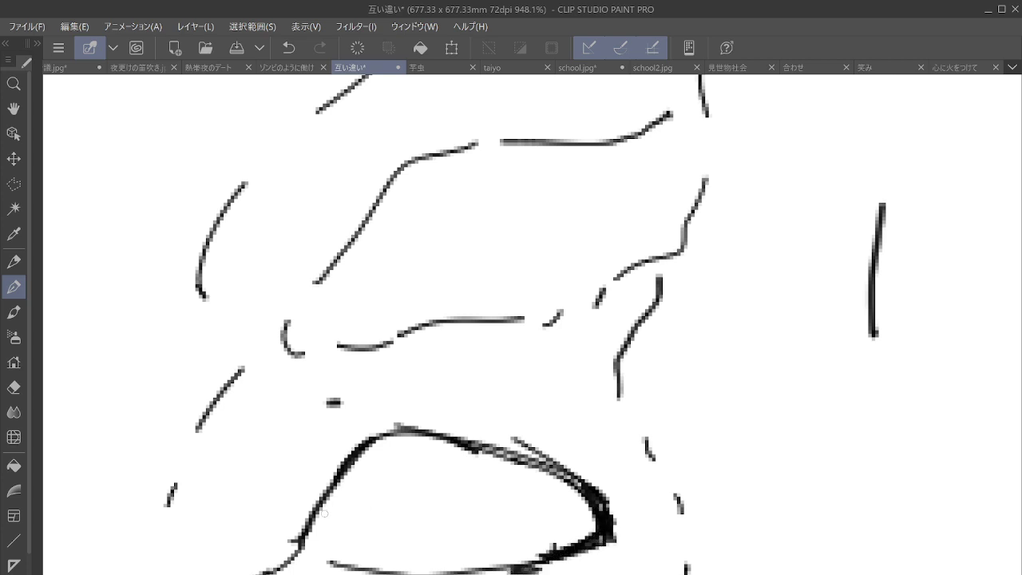
# Thicken the right-hand eye's inner corner and draw a round iris with a dark scribbled pupil
pyautogui.moveTo(328, 499); pyautogui.dragTo(332, 561)
pyautogui.moveTo(318, 516)
pyautogui.mouseDown()
pyautogui.moveTo(329, 564)
pyautogui.moveTo(300, 554)
pyautogui.moveTo(286, 565)
pyautogui.moveTo(338, 560)
pyautogui.mouseUp()
pyautogui.moveTo(447, 435); pyautogui.dragTo(356, 471)
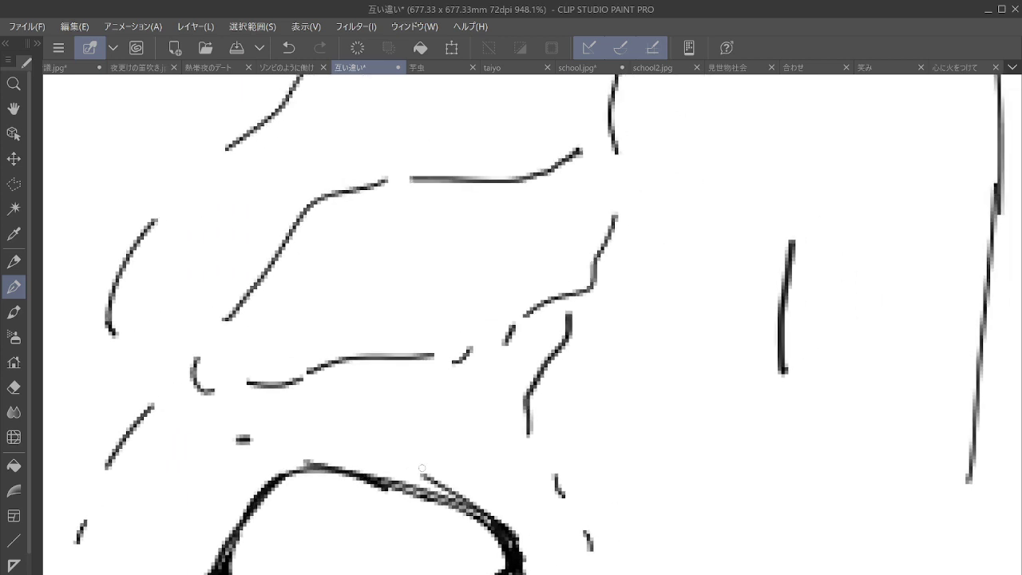
pyautogui.moveTo(300, 573)
pyautogui.mouseDown()
pyautogui.moveTo(371, 484)
pyautogui.moveTo(412, 574)
pyautogui.moveTo(303, 515)
pyautogui.moveTo(407, 544)
pyautogui.moveTo(410, 571)
pyautogui.moveTo(381, 492)
pyautogui.moveTo(343, 560)
pyautogui.moveTo(366, 538)
pyautogui.moveTo(373, 546)
pyautogui.moveTo(343, 559)
pyautogui.moveTo(348, 528)
pyautogui.moveTo(369, 537)
pyautogui.moveTo(328, 568)
pyautogui.moveTo(343, 515)
pyautogui.moveTo(330, 559)
pyautogui.moveTo(344, 571)
pyautogui.moveTo(378, 556)
pyautogui.moveTo(339, 530)
pyautogui.moveTo(361, 524)
pyautogui.mouseUp()
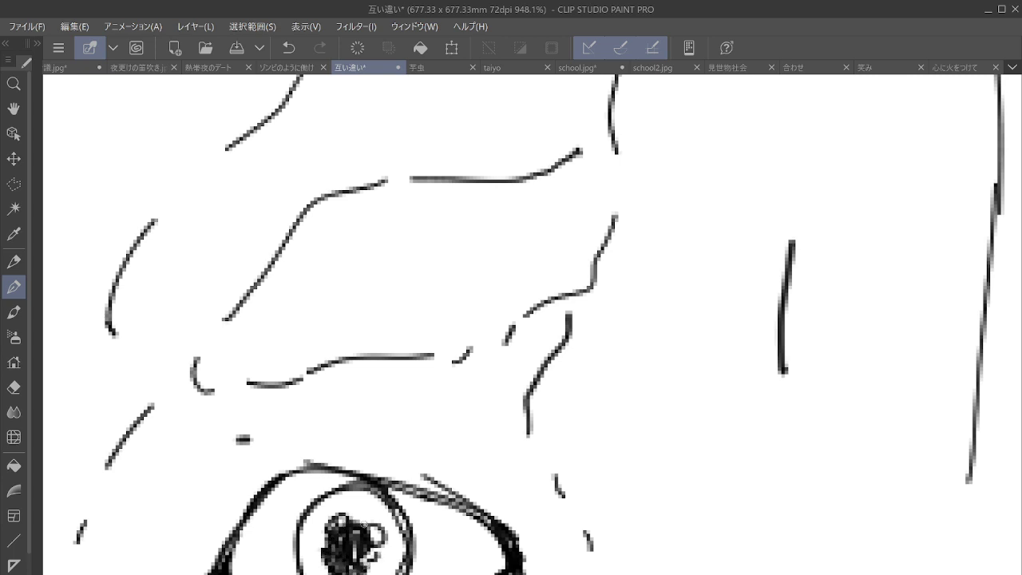
# Fill the right-hand eyebrow with dense, near-vertical hatching from its inner end to its outer end
pyautogui.scroll(-6, 491, 416)
pyautogui.moveTo(491, 416); pyautogui.dragTo(433, 535)
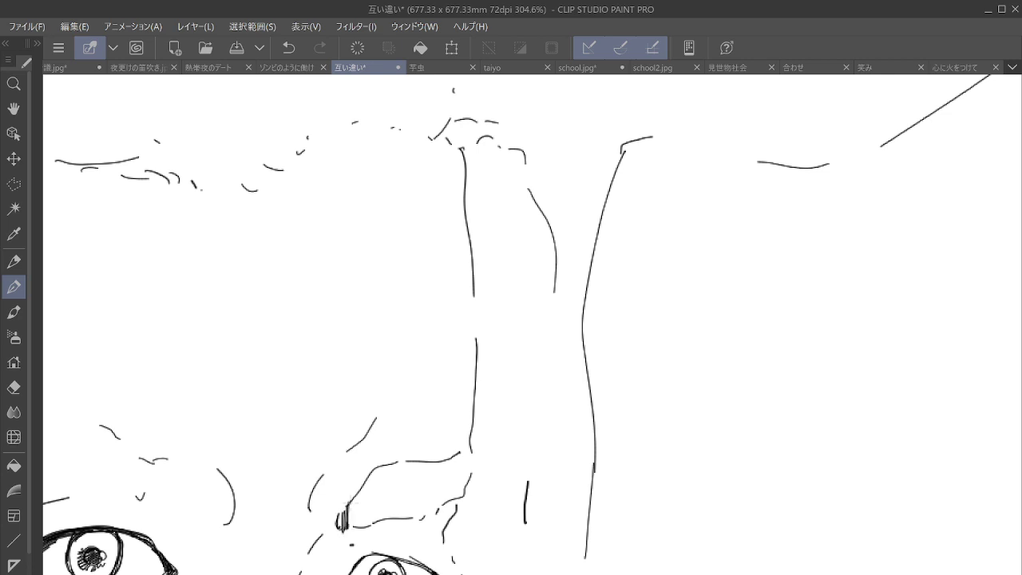
pyautogui.moveTo(348, 527)
pyautogui.mouseDown()
pyautogui.moveTo(360, 489)
pyautogui.moveTo(384, 473)
pyautogui.moveTo(383, 502)
pyautogui.mouseUp()
pyautogui.moveTo(392, 466)
pyautogui.mouseDown()
pyautogui.moveTo(383, 519)
pyautogui.moveTo(408, 517)
pyautogui.mouseUp()
pyautogui.moveTo(426, 463)
pyautogui.mouseDown()
pyautogui.moveTo(409, 517)
pyautogui.moveTo(424, 516)
pyautogui.mouseUp()
pyautogui.moveTo(446, 463)
pyautogui.mouseDown()
pyautogui.moveTo(431, 512)
pyautogui.moveTo(460, 498)
pyautogui.moveTo(470, 452)
pyautogui.moveTo(660, 341)
pyautogui.moveTo(777, 387)
pyautogui.mouseUp()
# Hatch the left-hand eyebrow with spaced slanting strokes along its whole length
pyautogui.moveTo(255, 389); pyautogui.dragTo(290, 420)
pyautogui.moveTo(268, 386); pyautogui.dragTo(311, 414)
pyautogui.moveTo(292, 372); pyautogui.dragTo(328, 416)
pyautogui.moveTo(297, 365)
pyautogui.mouseDown()
pyautogui.moveTo(336, 411)
pyautogui.moveTo(355, 351)
pyautogui.moveTo(392, 351)
pyautogui.moveTo(413, 369)
pyautogui.moveTo(443, 353)
pyautogui.moveTo(506, 369)
pyautogui.moveTo(525, 378)
pyautogui.moveTo(531, 428)
pyautogui.mouseUp()
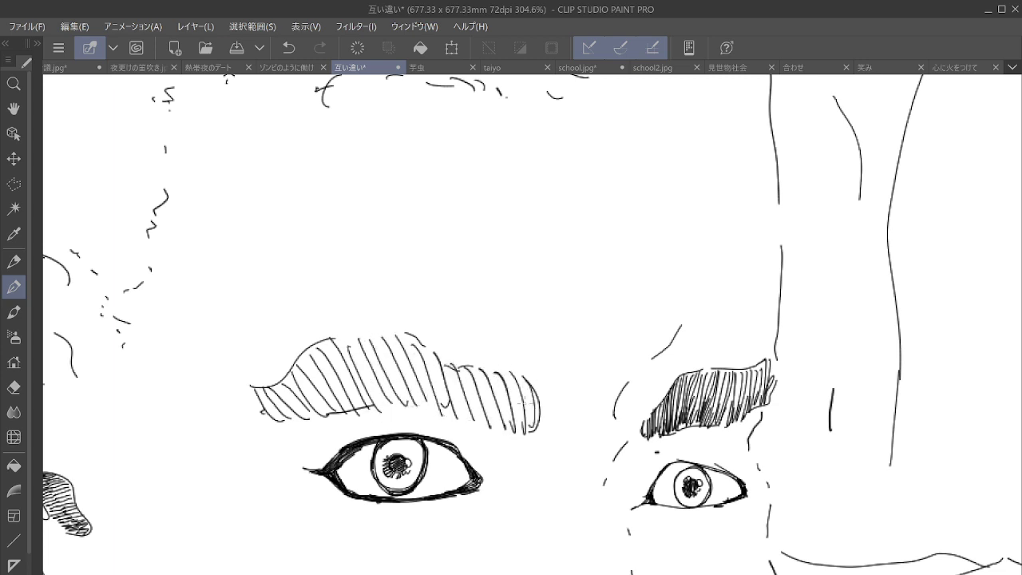
# Outline the central section of the long-haired figure's fringe with side strands and a jagged lower edge
pyautogui.hotkey('ctrl', 'alt', '0')
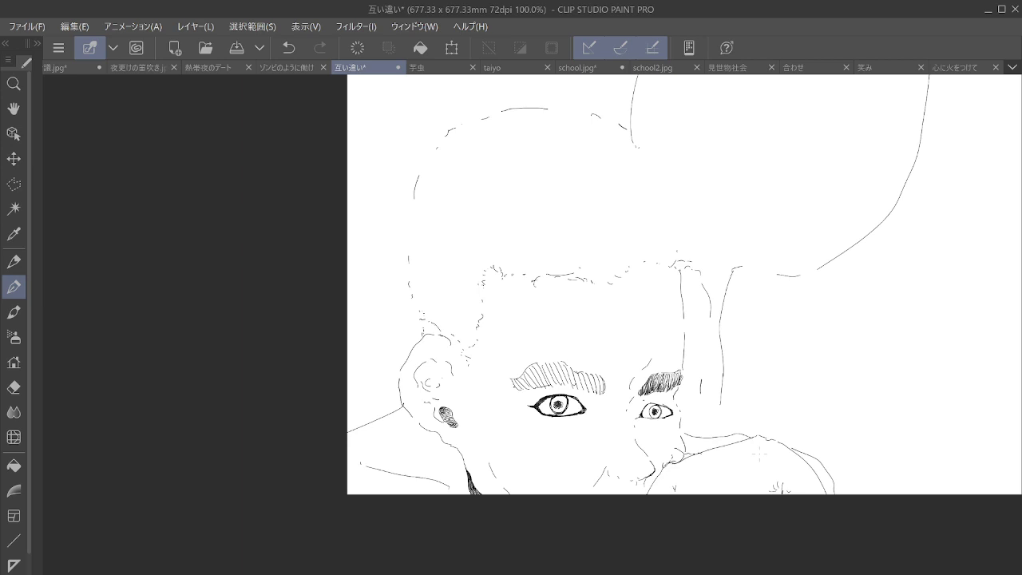
pyautogui.moveTo(756, 455); pyautogui.dragTo(441, 309)
pyautogui.moveTo(639, 264); pyautogui.dragTo(396, 435)
pyautogui.moveTo(532, 165); pyautogui.dragTo(429, 391)
pyautogui.moveTo(532, 165); pyautogui.dragTo(589, 432)
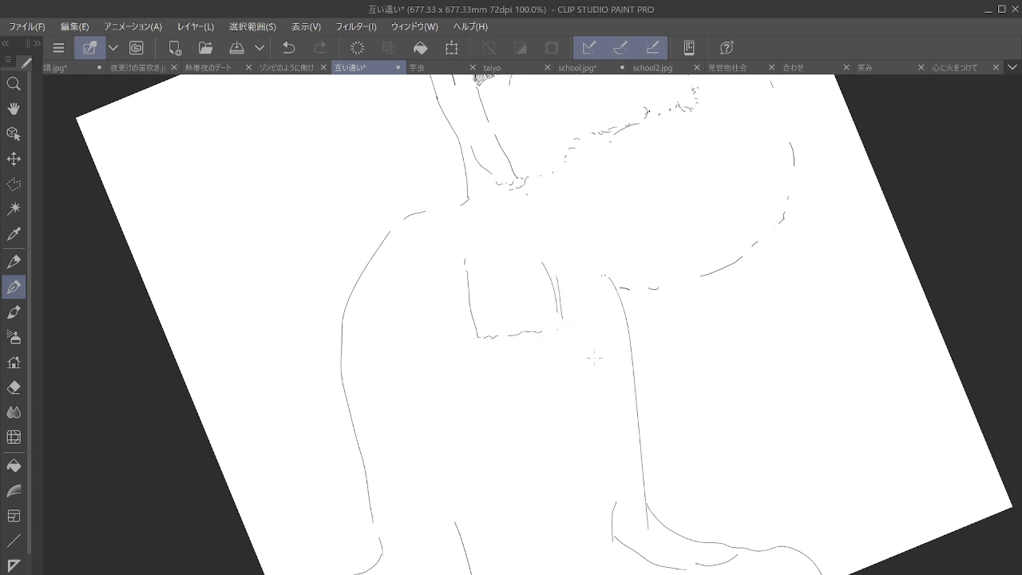
# Add strands on both sides of the fringe and draw the inner hair edges framing the long-haired figure's face
pyautogui.moveTo(568, 286); pyautogui.dragTo(573, 337)
pyautogui.moveTo(578, 369); pyautogui.dragTo(606, 508)
pyautogui.moveTo(458, 271); pyautogui.dragTo(451, 346)
pyautogui.moveTo(427, 267); pyautogui.dragTo(438, 524)
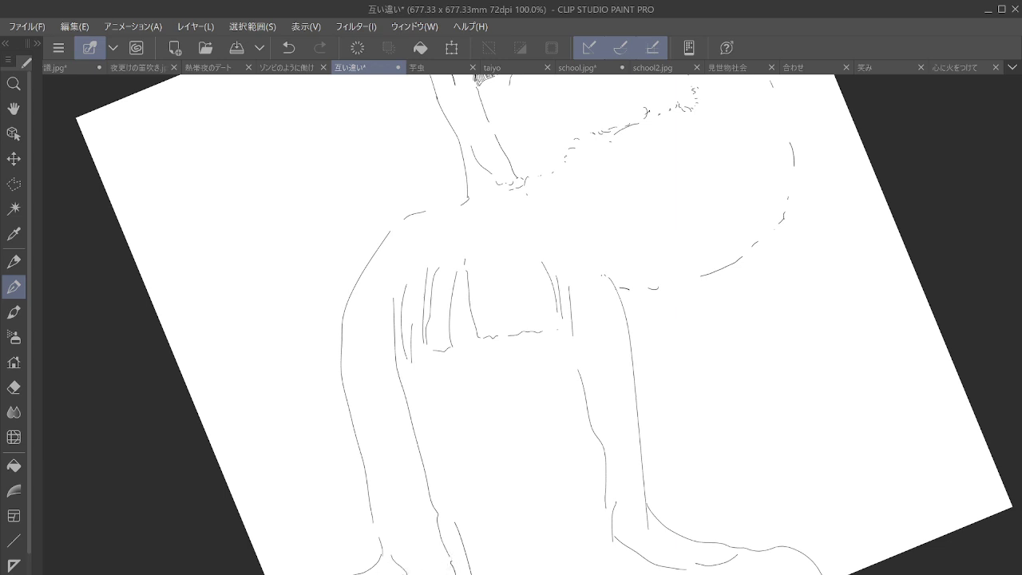
# Draw the long-haired figure's curved jaw and chin, and add the neck lines below
pyautogui.scroll(5, 568, 523)
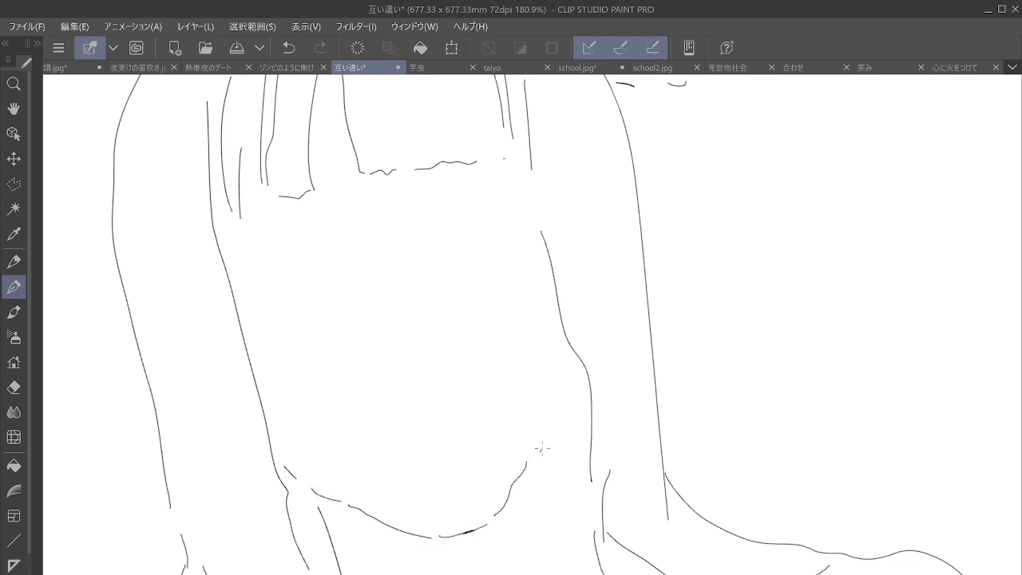
pyautogui.moveTo(583, 402); pyautogui.dragTo(581, 479)
pyautogui.scroll(-5, 571, 520)
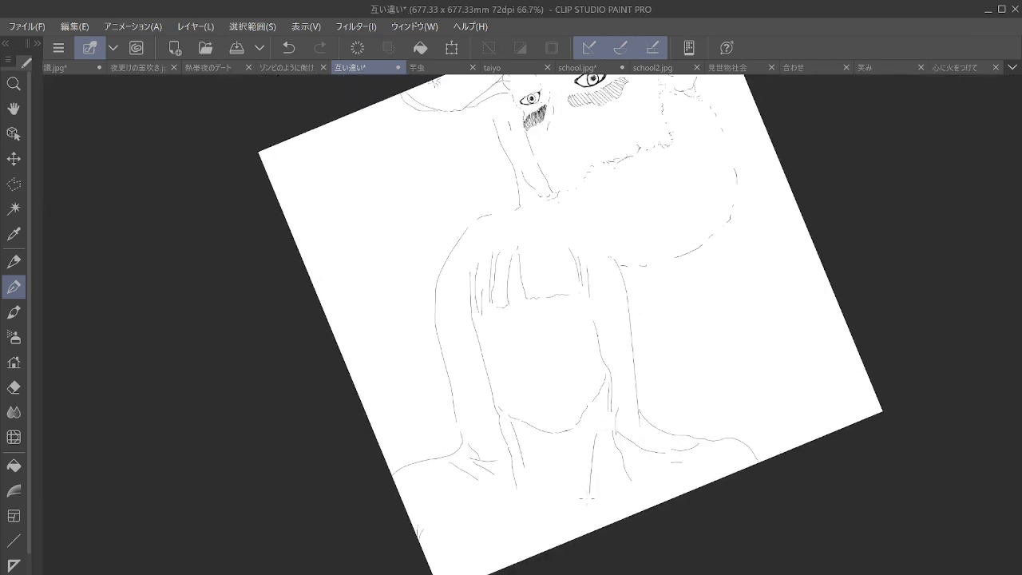
# Draw both eyebrows under the long-haired figure's fringe and add short hair strokes to the left-hand brow
pyautogui.scroll(3, 396, 292)
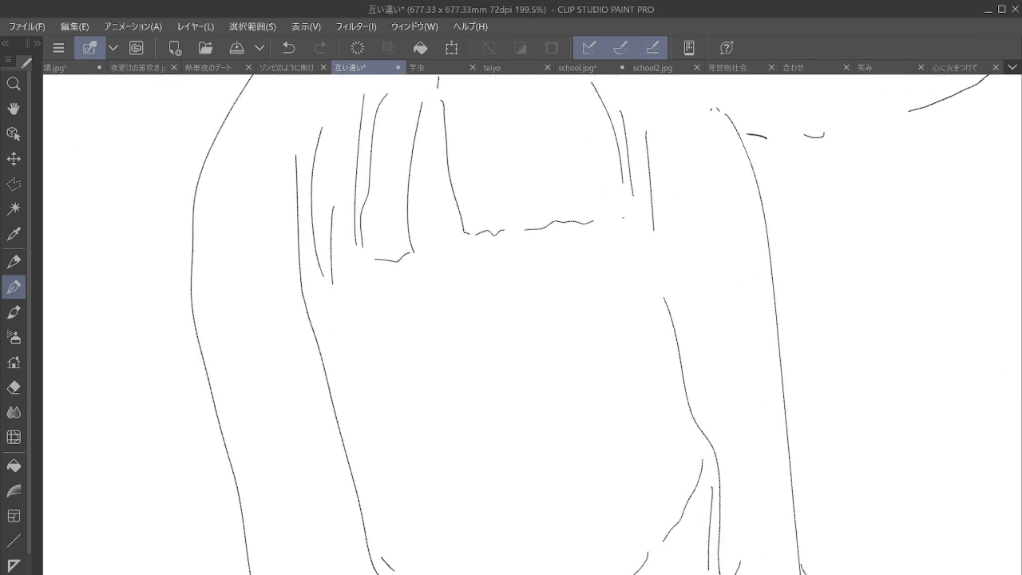
pyautogui.moveTo(388, 302); pyautogui.dragTo(453, 281)
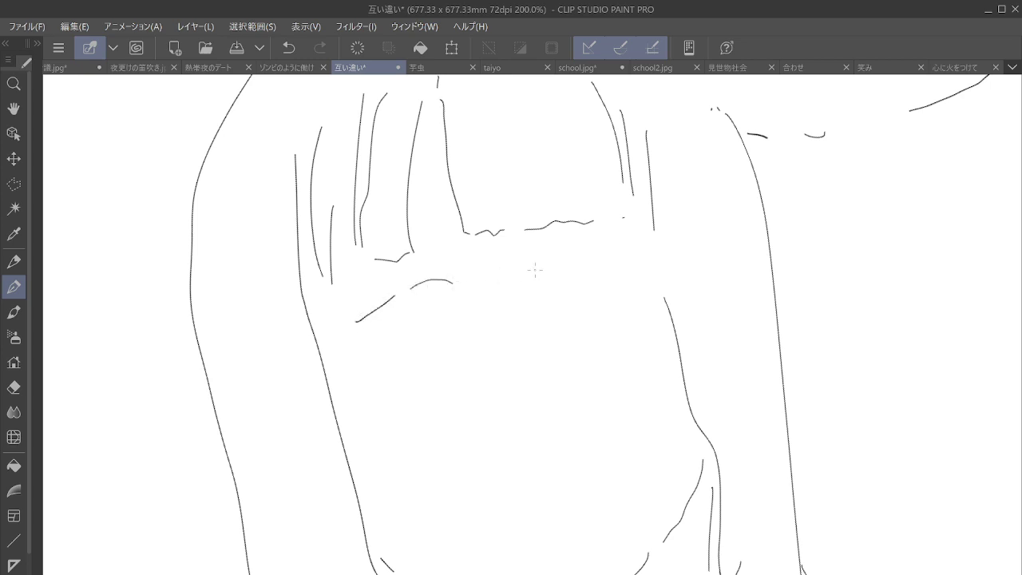
pyautogui.moveTo(532, 269); pyautogui.dragTo(545, 257)
pyautogui.moveTo(560, 252); pyautogui.dragTo(631, 262)
pyautogui.moveTo(382, 305); pyautogui.dragTo(441, 265)
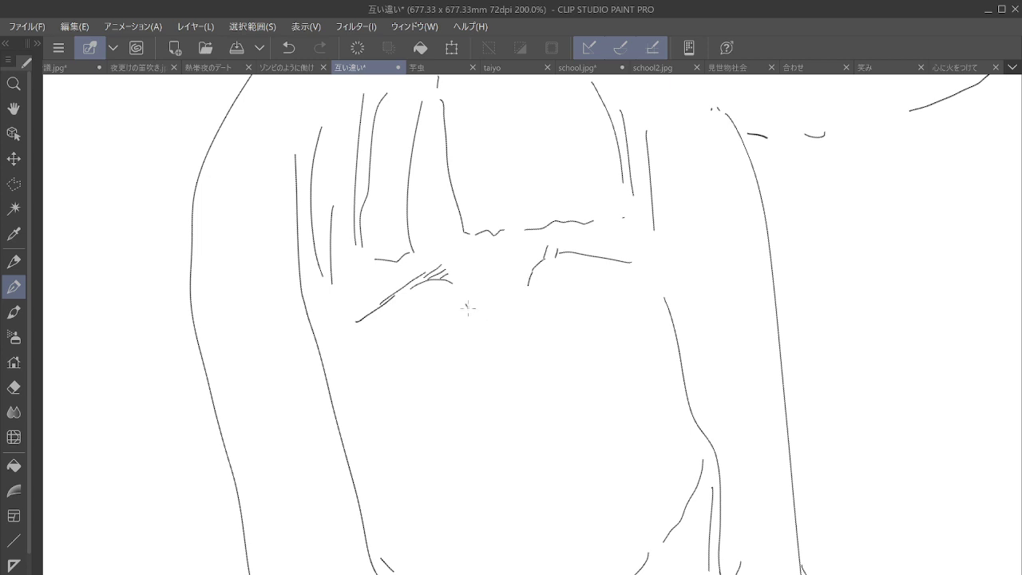
# Draw the long-haired figure's nose bridge marks, nostrils and the upper and lower lips
pyautogui.moveTo(527, 309); pyautogui.dragTo(525, 325)
pyautogui.moveTo(472, 423)
pyautogui.mouseDown()
pyautogui.moveTo(493, 446)
pyautogui.moveTo(526, 441)
pyautogui.moveTo(542, 417)
pyautogui.mouseUp()
pyautogui.moveTo(505, 499)
pyautogui.mouseDown()
pyautogui.moveTo(530, 487)
pyautogui.moveTo(461, 513)
pyautogui.moveTo(535, 495)
pyautogui.moveTo(565, 503)
pyautogui.mouseUp()
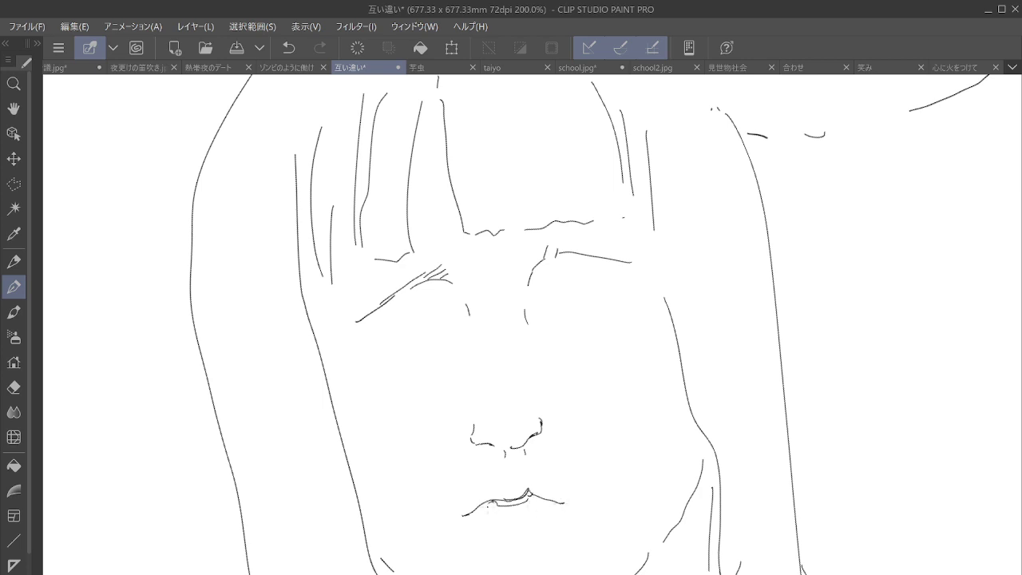
pyautogui.moveTo(478, 509); pyautogui.dragTo(543, 501)
pyautogui.moveTo(464, 531)
pyautogui.mouseDown()
pyautogui.moveTo(484, 546)
pyautogui.moveTo(547, 540)
pyautogui.moveTo(575, 513)
pyautogui.mouseUp()
# Extend the left-hand brow's tail and outline both of the long-haired figure's eyes with reinforced upper lids
pyautogui.moveTo(357, 322); pyautogui.dragTo(347, 327)
pyautogui.moveTo(445, 327)
pyautogui.mouseDown()
pyautogui.moveTo(361, 352)
pyautogui.moveTo(442, 340)
pyautogui.moveTo(387, 337)
pyautogui.moveTo(370, 353)
pyautogui.mouseUp()
pyautogui.moveTo(385, 346)
pyautogui.mouseDown()
pyautogui.moveTo(439, 347)
pyautogui.moveTo(447, 333)
pyautogui.mouseUp()
pyautogui.moveTo(552, 318)
pyautogui.mouseDown()
pyautogui.moveTo(571, 296)
pyautogui.moveTo(639, 309)
pyautogui.mouseUp()
pyautogui.moveTo(634, 309)
pyautogui.mouseDown()
pyautogui.moveTo(573, 297)
pyautogui.moveTo(589, 319)
pyautogui.moveTo(564, 295)
pyautogui.moveTo(581, 322)
pyautogui.moveTo(628, 306)
pyautogui.mouseUp()
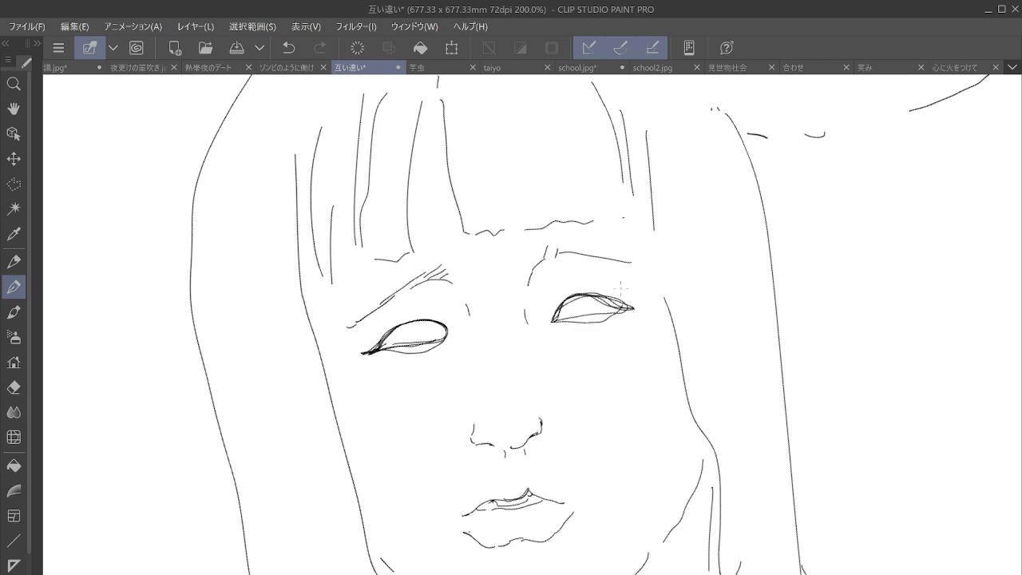
# Return the canvas to its unrotated orientation and save the 互い違い drawing
pyautogui.scroll(-5, 576, 386)
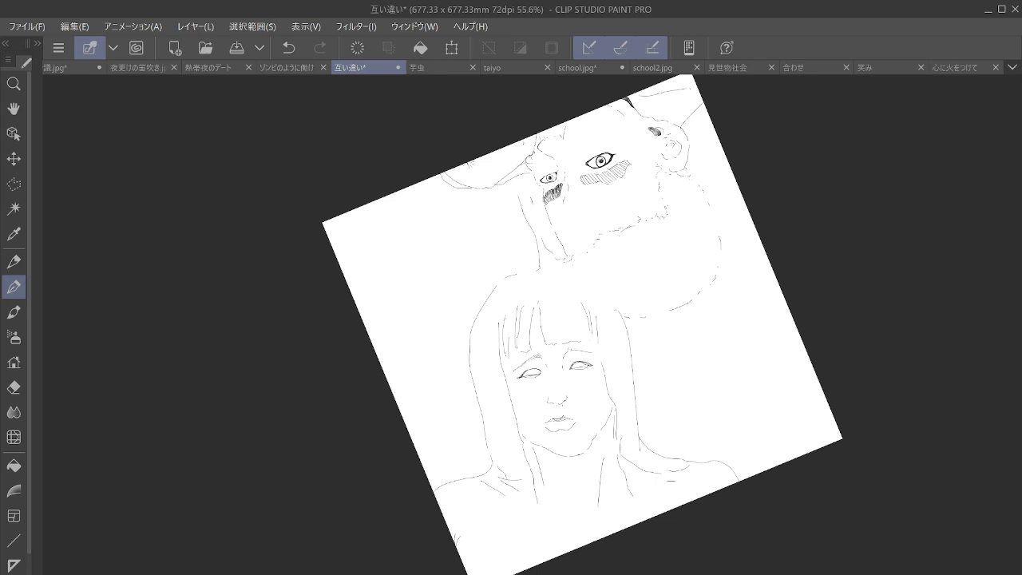
pyautogui.moveTo(559, 399)
pyautogui.mouseDown()
pyautogui.moveTo(621, 504)
pyautogui.moveTo(662, 520)
pyautogui.moveTo(582, 364)
pyautogui.moveTo(616, 412)
pyautogui.moveTo(591, 195)
pyautogui.moveTo(529, 261)
pyautogui.moveTo(514, 303)
pyautogui.moveTo(533, 268)
pyautogui.moveTo(563, 400)
pyautogui.mouseUp()
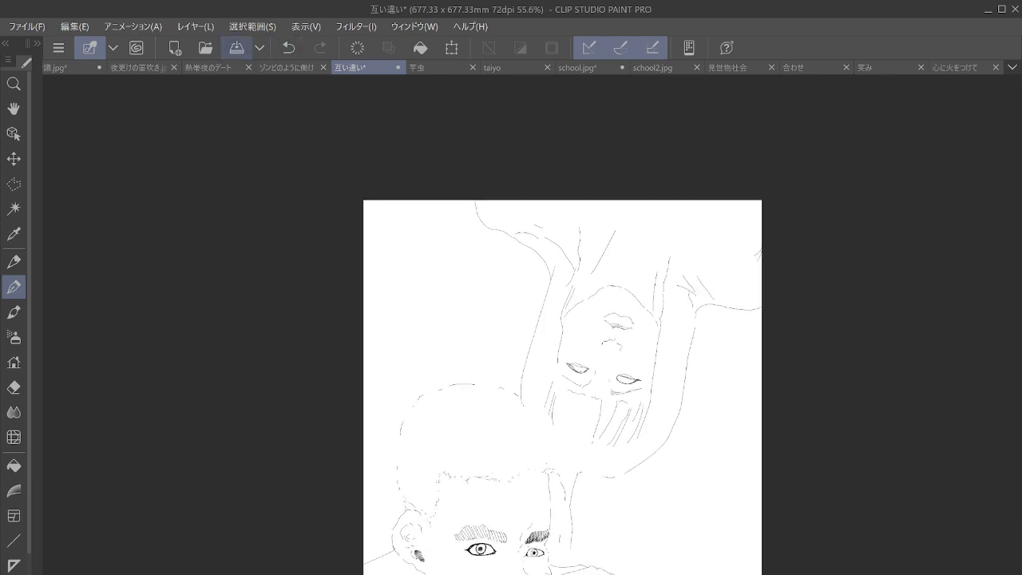
pyautogui.click(237, 47)
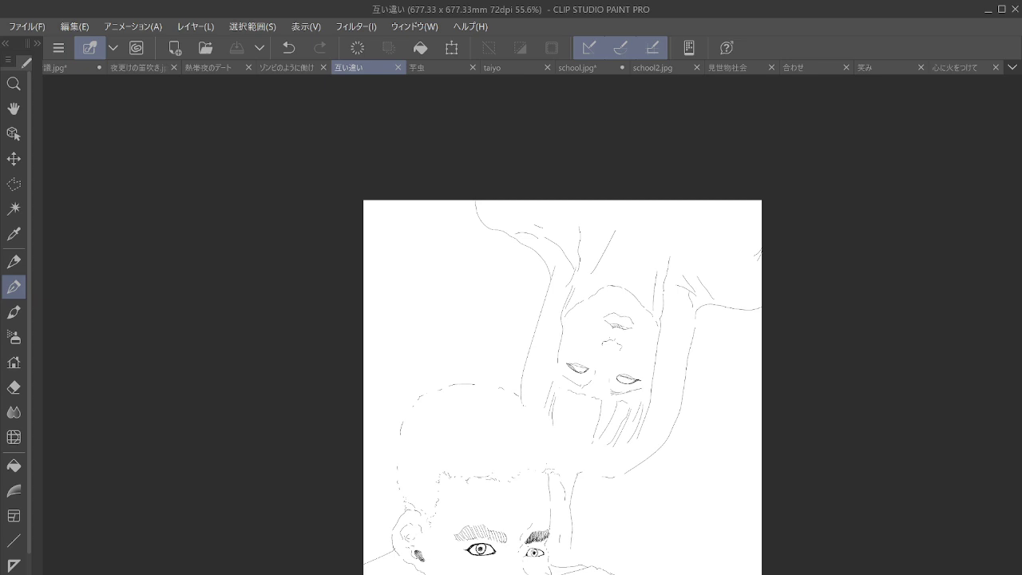
# Look through the open drawings 合わせ, 笑み, 心に火をつけて, ゾンビのように働け, 熱帯夜のデート and 夜更けの笛吹き.jpg
pyautogui.click(808, 68)
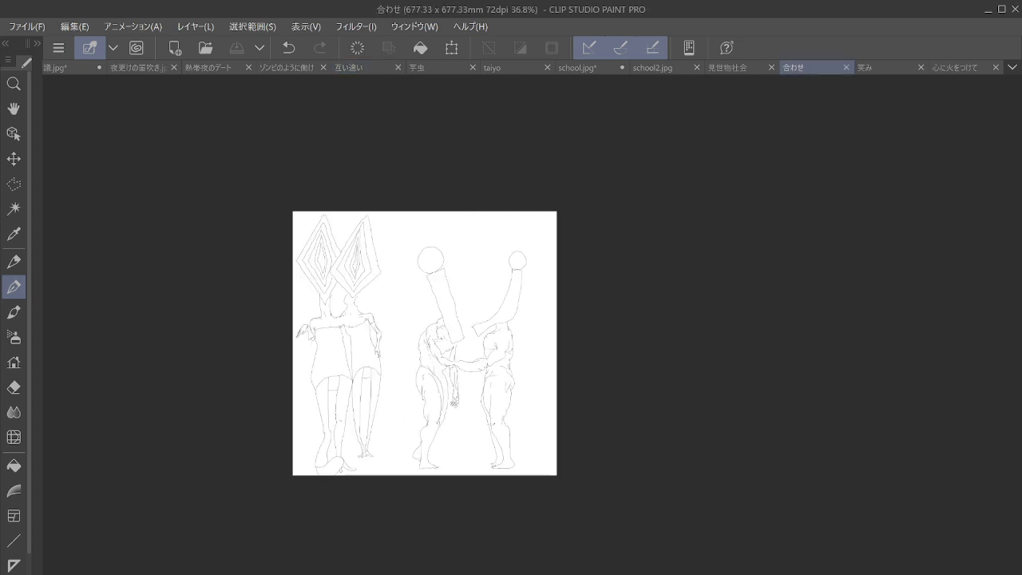
pyautogui.hotkey('ctrl', 'Tab')
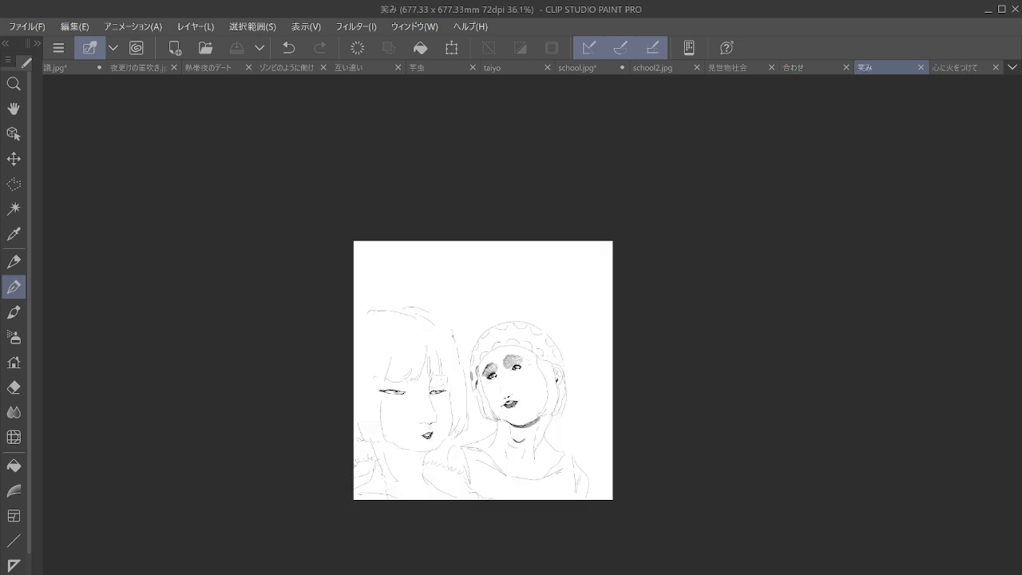
pyautogui.hotkey('ctrl', 'Tab')
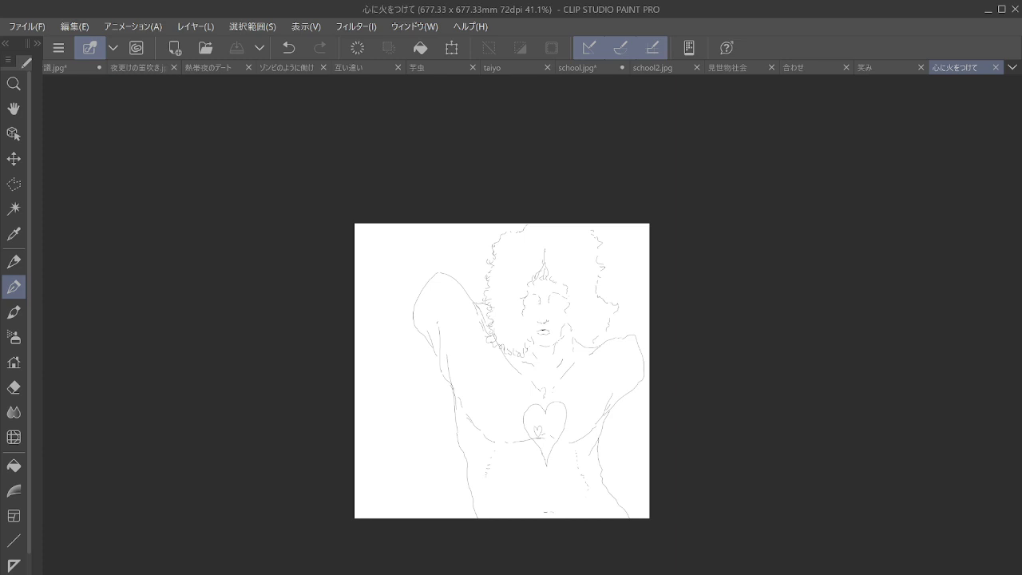
pyautogui.click(287, 68)
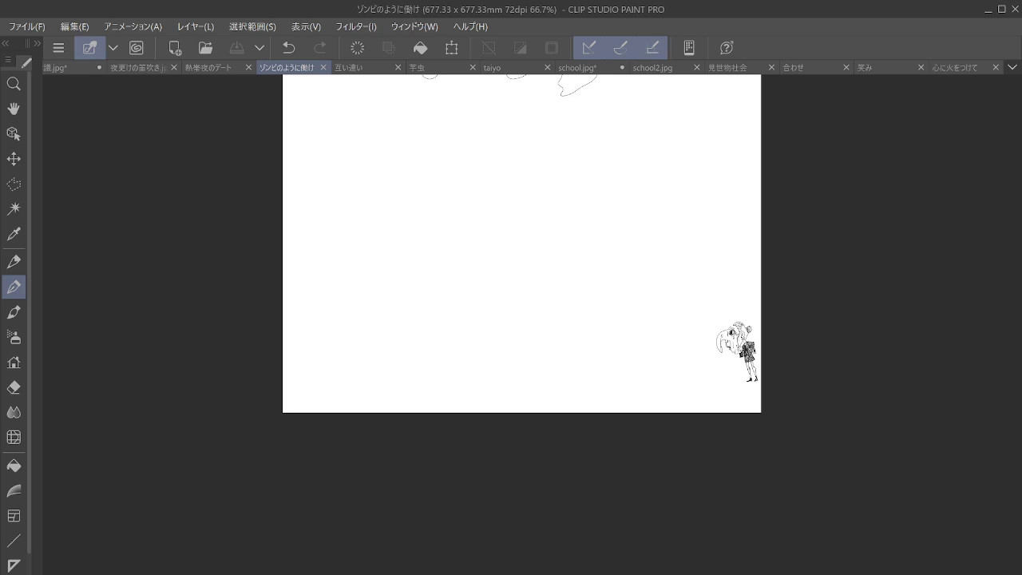
pyautogui.hotkey('ctrl', 'Tab')
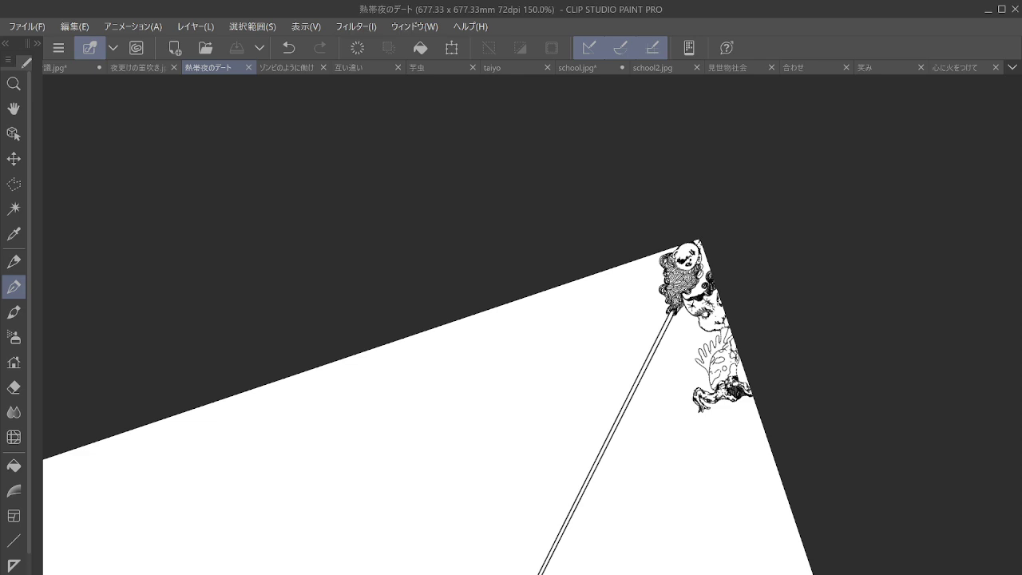
pyautogui.click(139, 68)
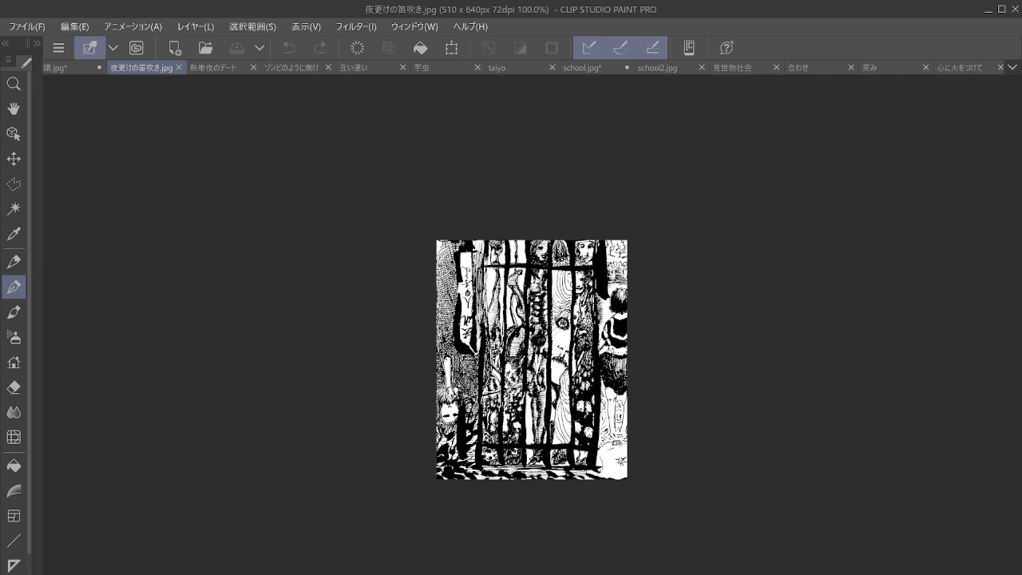
# Save the 会議.jpg image and close it
pyautogui.moveTo(70, 68); pyautogui.dragTo(73, 79)
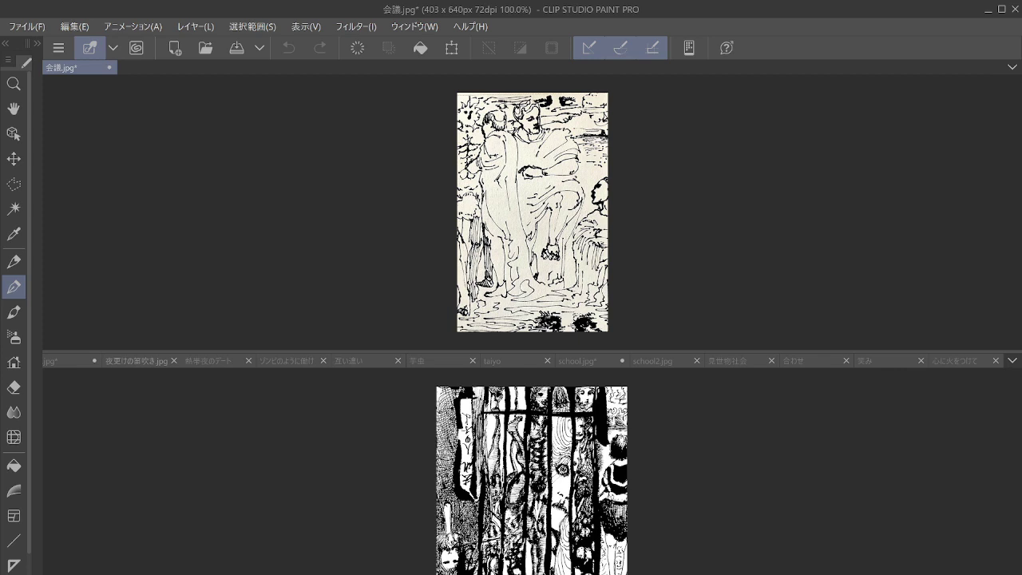
pyautogui.click(237, 48)
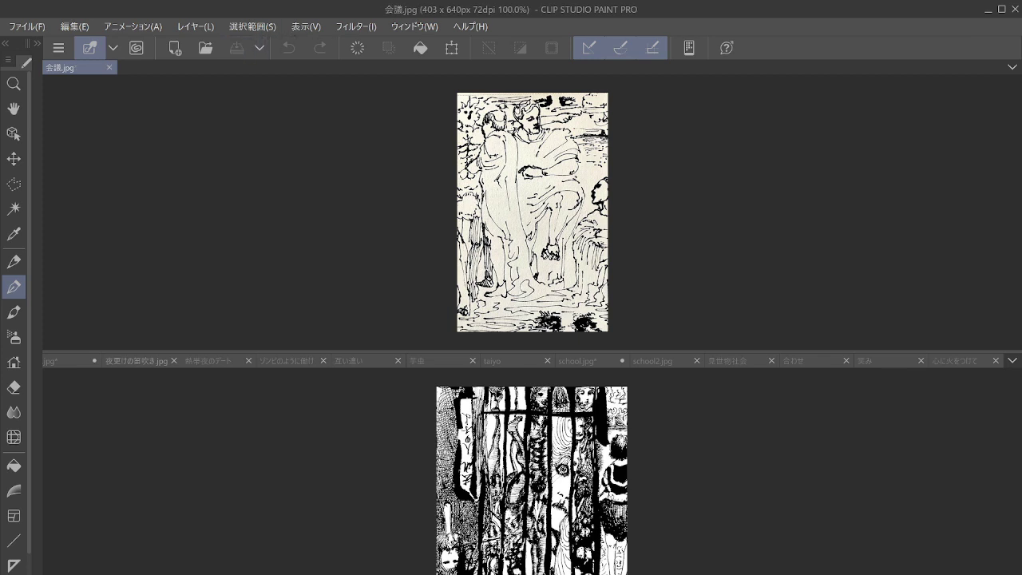
pyautogui.click(109, 67)
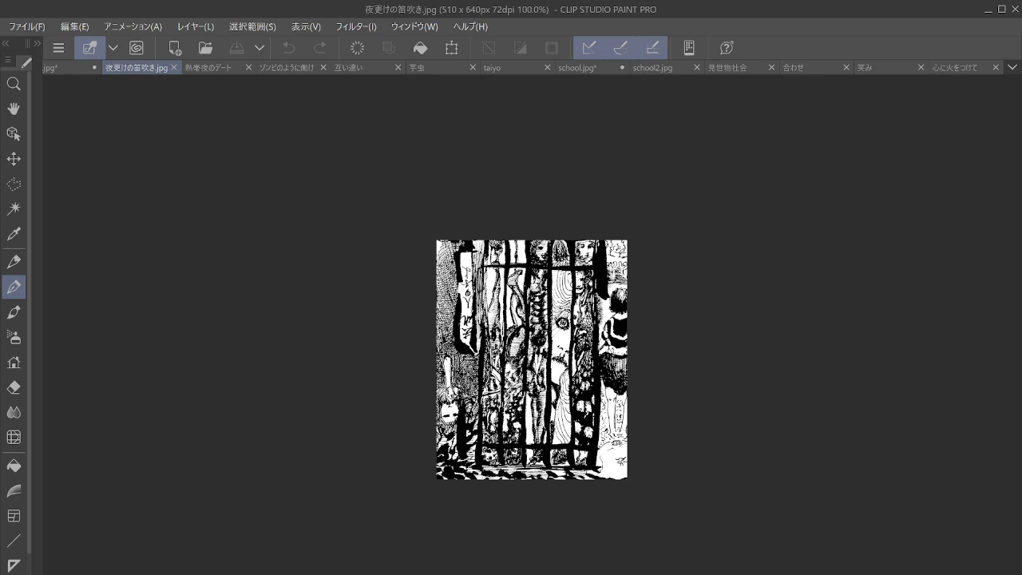
# Switch to the school.jpg image
pyautogui.click(583, 67)
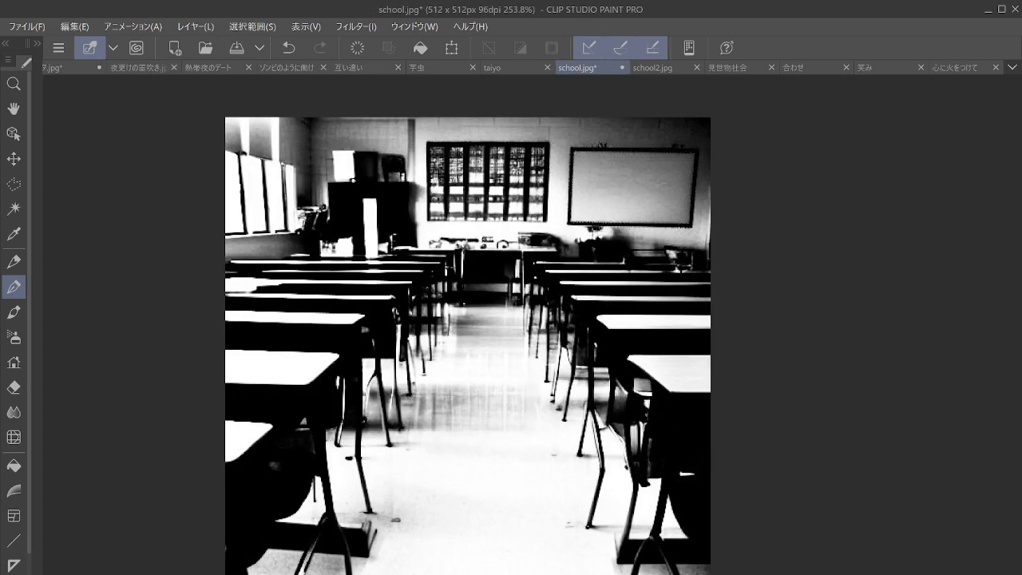